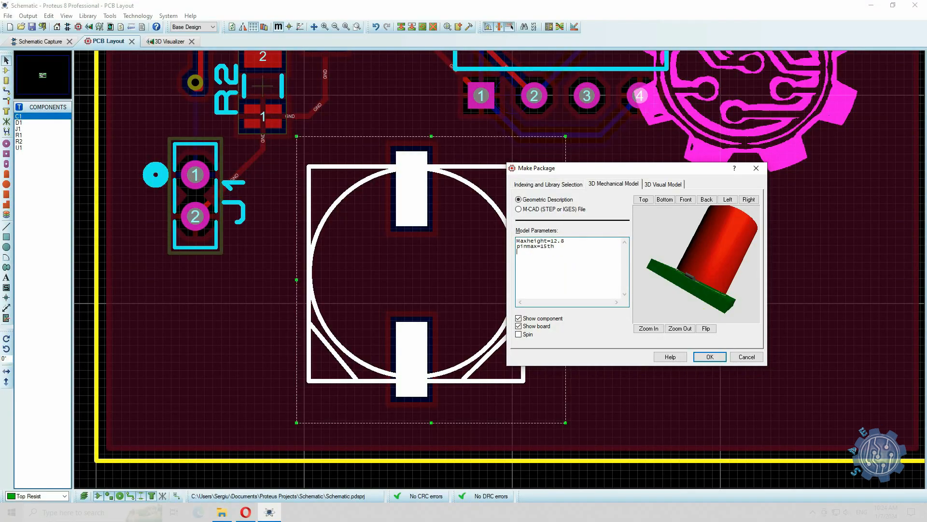
Step: Add colour=black to the capacitor package's 3D model parameters and view the board in 3D
{"action": "type", "text": "colour=black"}
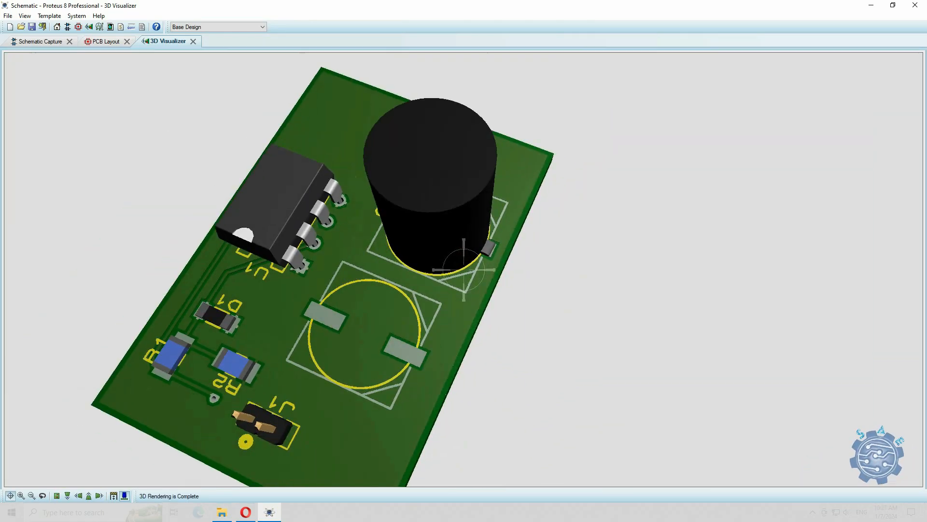
{"action": "left_click", "coordinate": [25, 16]}
{"action": "left_click", "coordinate": [48, 73]}
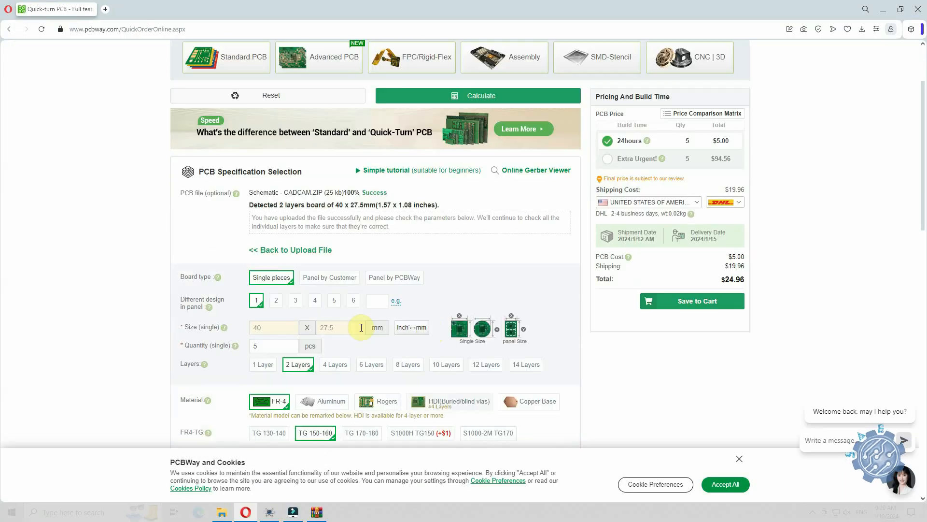
{"action": "scroll", "coordinate": [359, 261], "scroll_direction": "down", "scroll_amount": 4}
{"action": "left_click", "coordinate": [359, 261]}
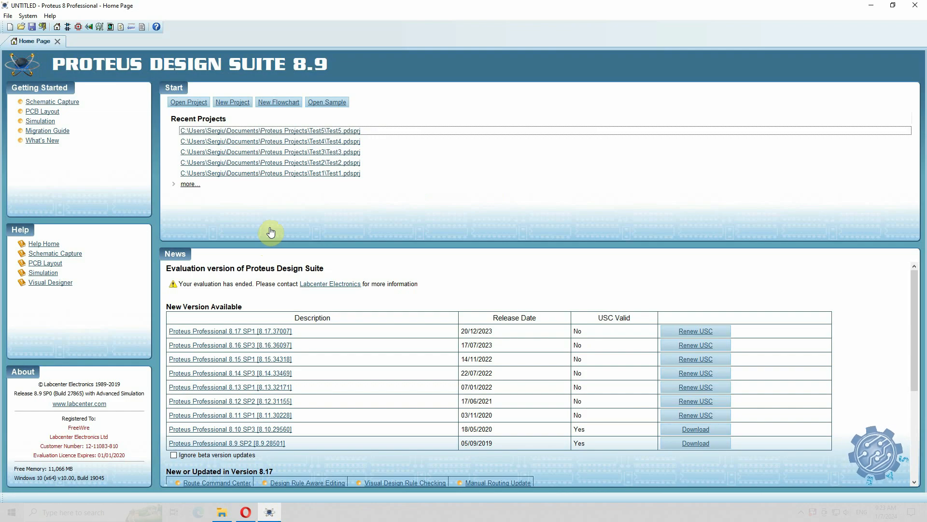
Step: Start a new project and browse for its save location in the Proteus Projects folder under Documents
{"action": "left_click", "coordinate": [6, 16]}
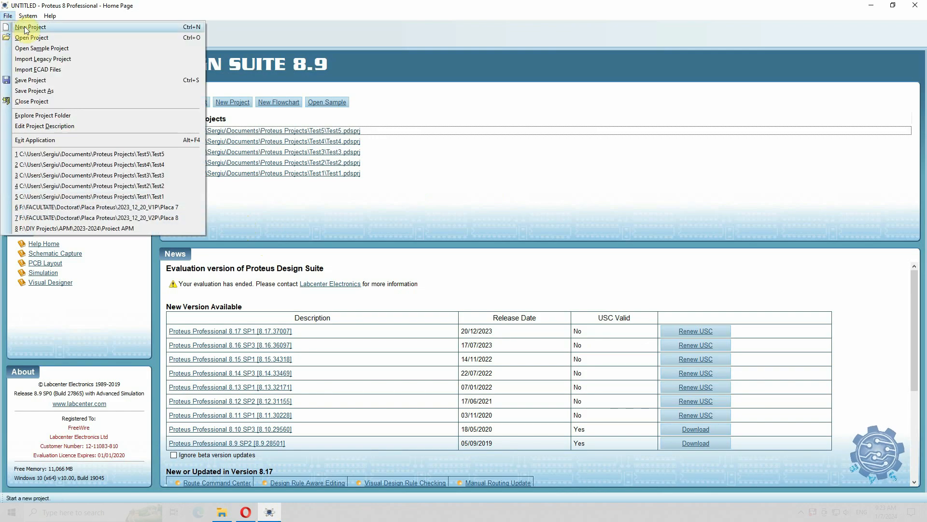
{"action": "left_click", "coordinate": [313, 201]}
{"action": "left_click", "coordinate": [5, 16]}
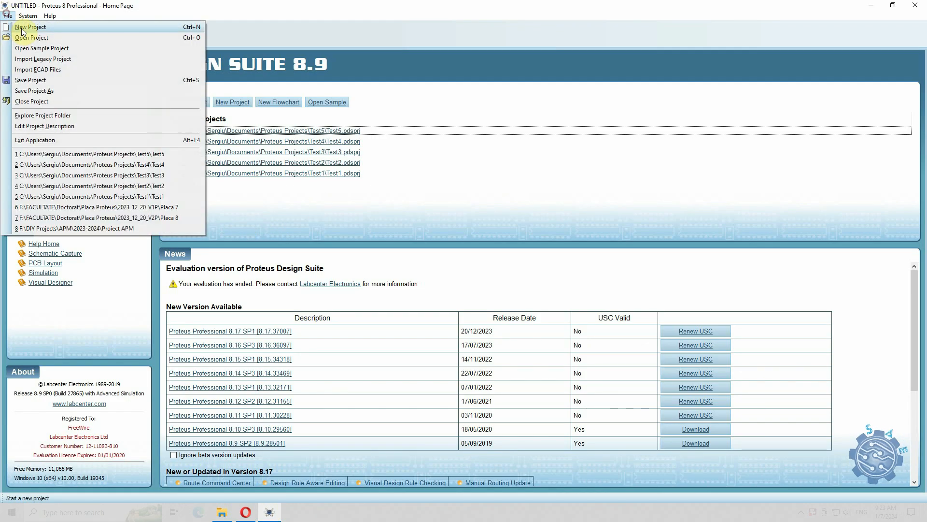
{"action": "left_click", "coordinate": [26, 28]}
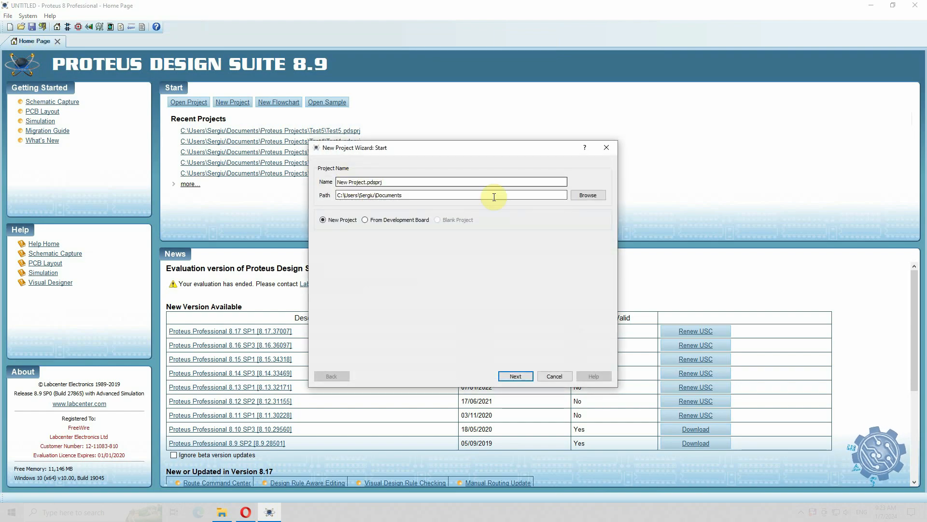
{"action": "left_click", "coordinate": [597, 196]}
{"action": "double_click", "coordinate": [447, 210]}
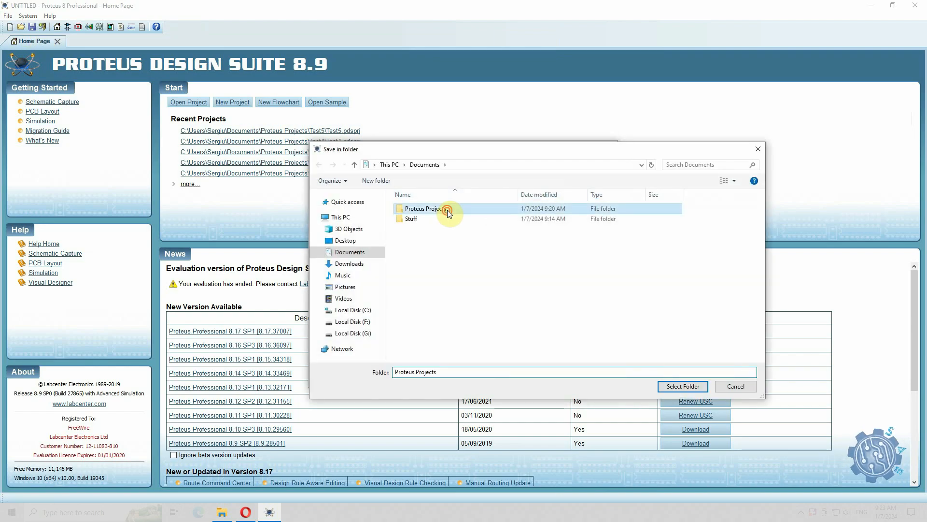
Step: Create a folder named Schematic inside Proteus Projects and choose it as the project path
{"action": "left_click", "coordinate": [418, 268]}
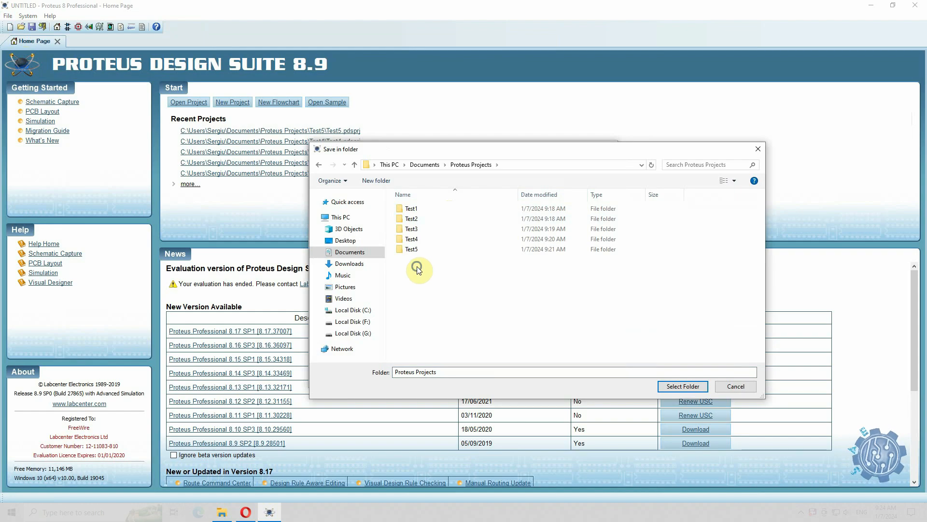
{"action": "right_click", "coordinate": [418, 269]}
{"action": "left_click", "coordinate": [545, 376]}
{"action": "type", "text": "S"}
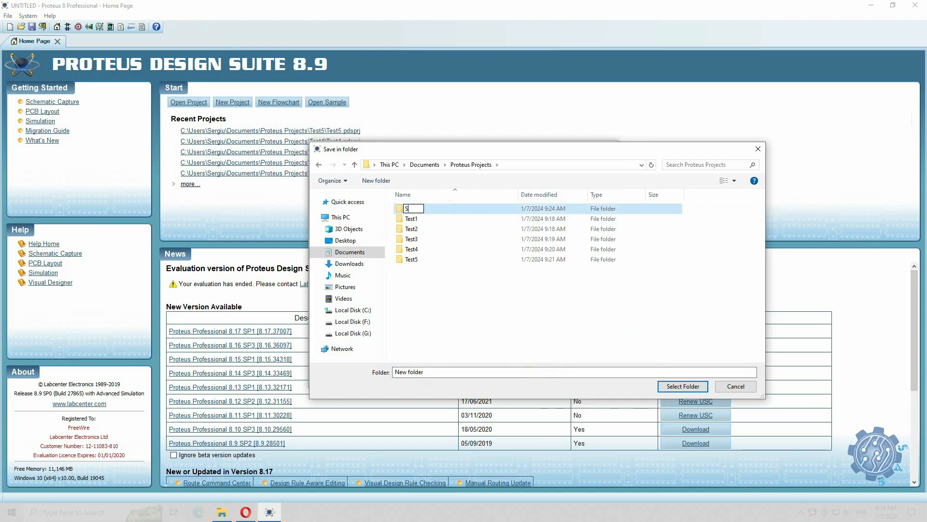
{"action": "type", "text": "chematic"}
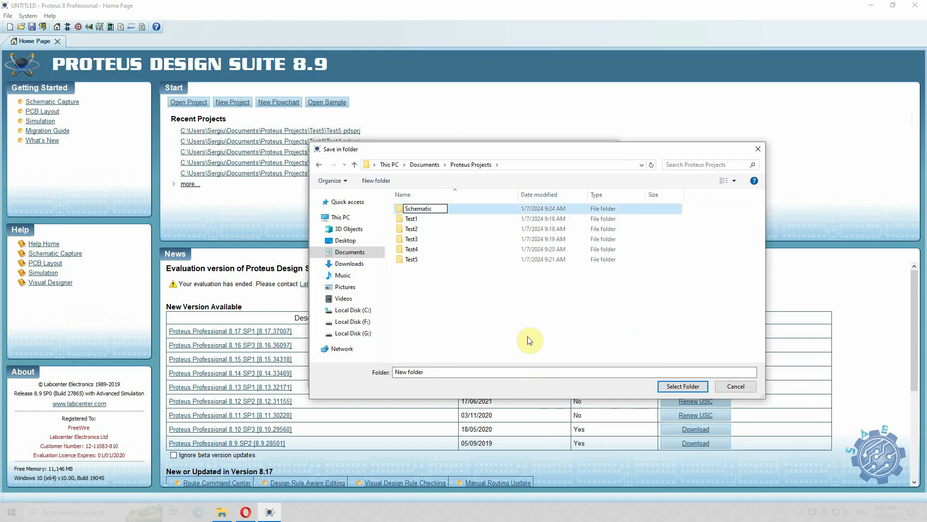
{"action": "key", "text": "Return"}
{"action": "left_click", "coordinate": [681, 386]}
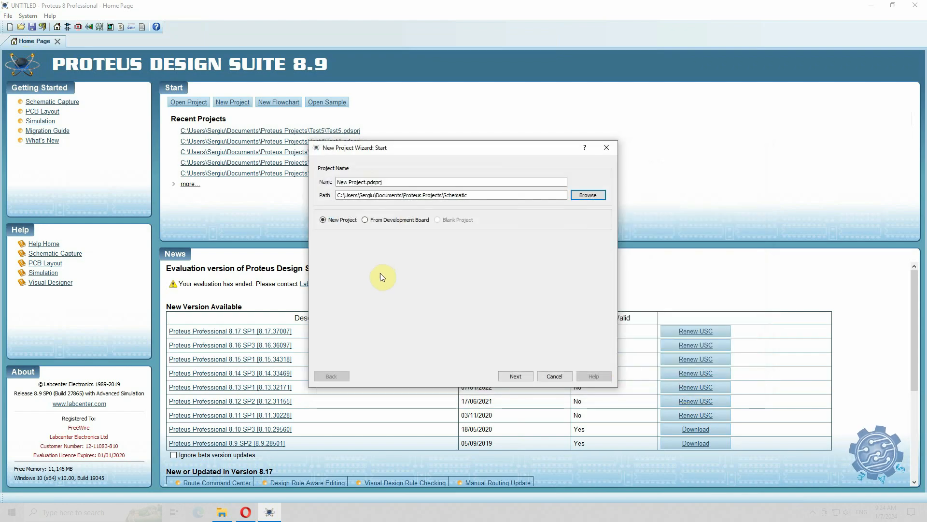
Step: Name the project Schematic.pdsprj and continue to the schematic design options
{"action": "left_click", "coordinate": [365, 183]}
{"action": "left_click_drag", "start_coordinate": [365, 182], "coordinate": [300, 185]}
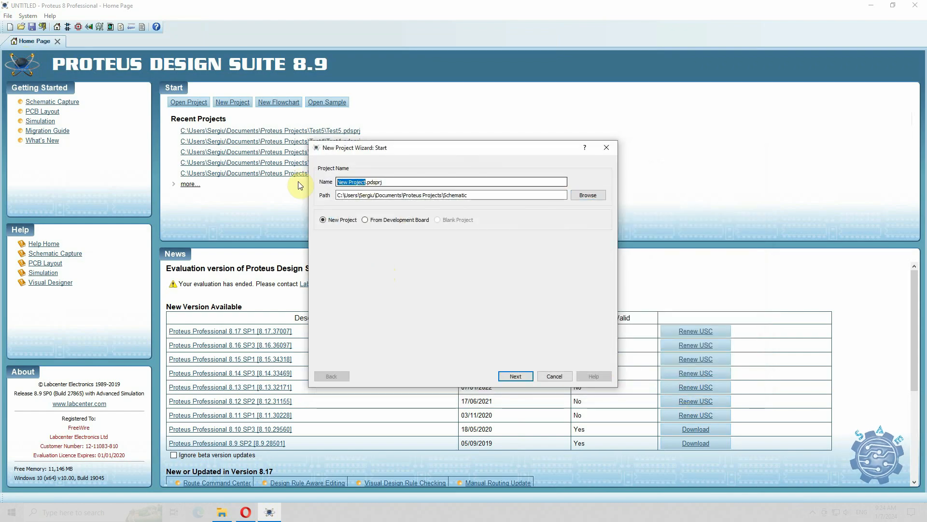
{"action": "type", "text": "Schemati"}
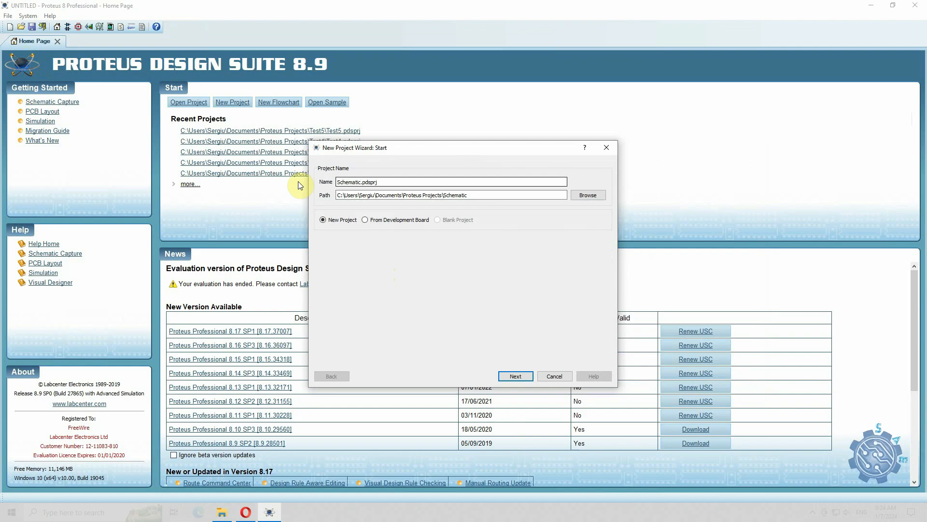
{"action": "left_click", "coordinate": [513, 375]}
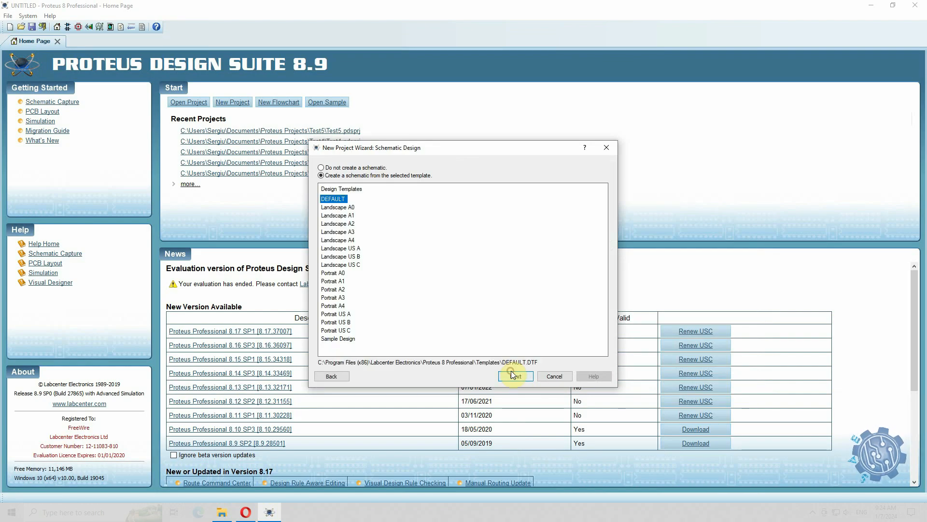
Step: Choose the DEFAULT template for the schematic and include a PCB layout based on its DEFAULT template
{"action": "left_click", "coordinate": [339, 199]}
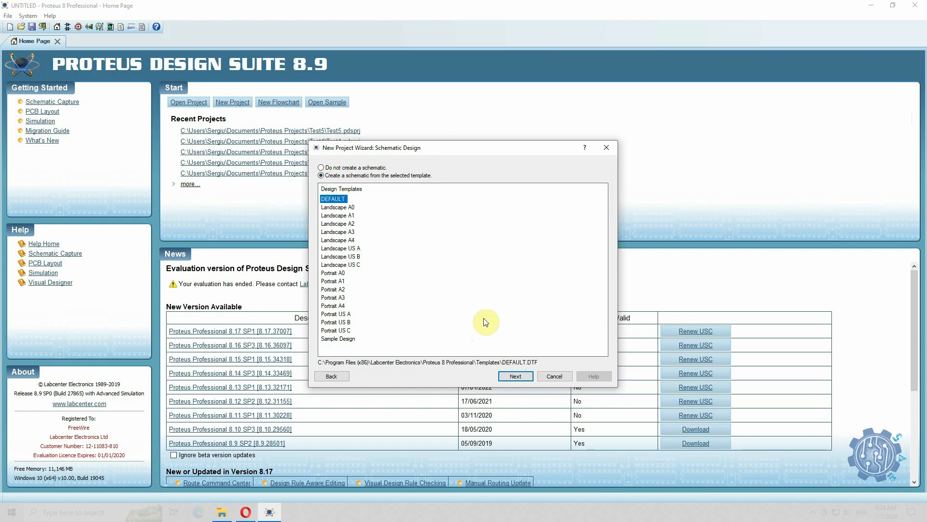
{"action": "left_click", "coordinate": [506, 375]}
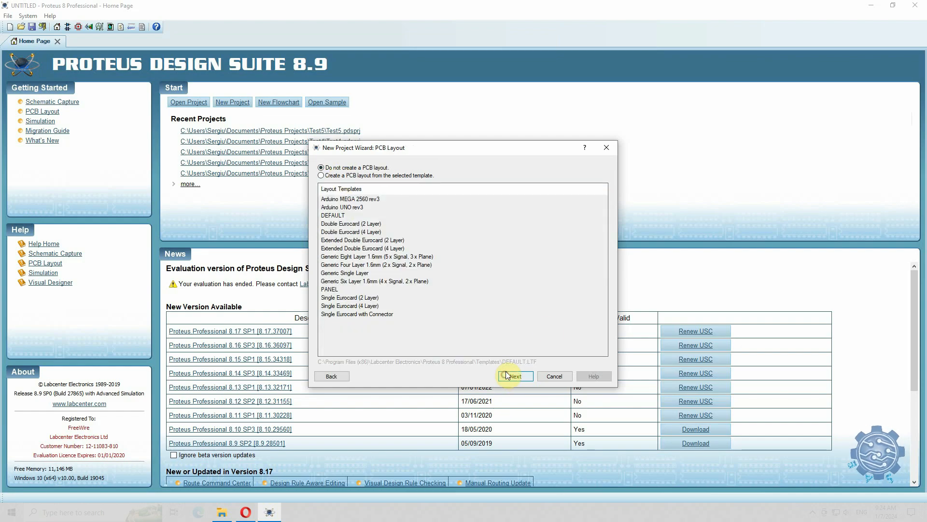
{"action": "left_click", "coordinate": [321, 175]}
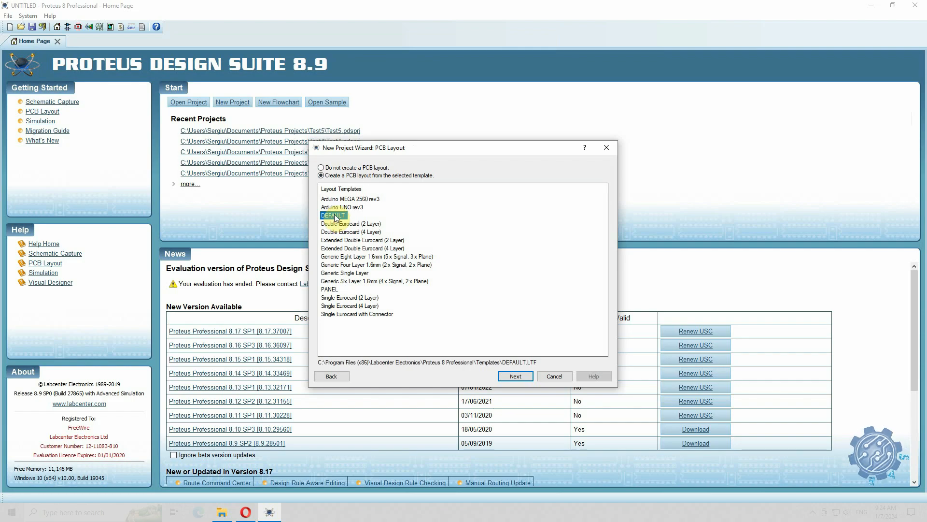
{"action": "left_click", "coordinate": [516, 377]}
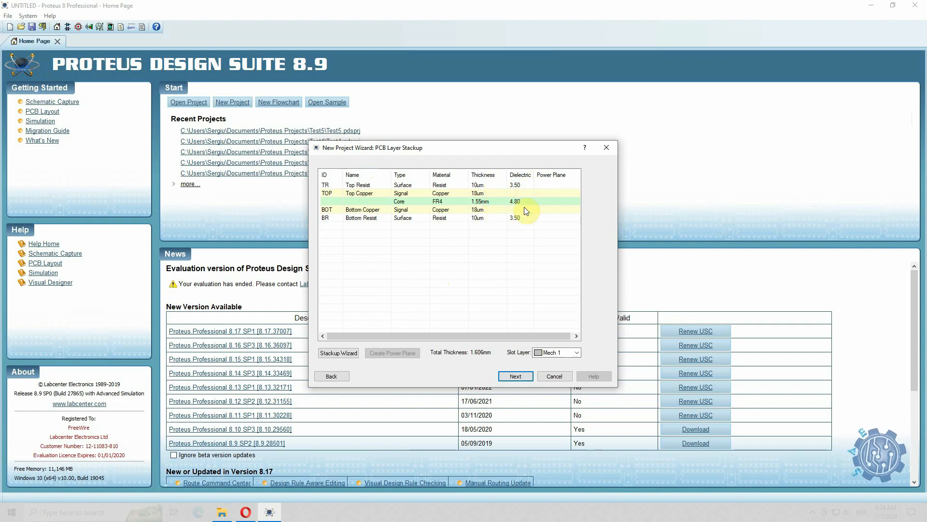
Step: Accept the default PCB layer stackup, drill pairs and board preview for the new project
{"action": "left_click", "coordinate": [513, 376]}
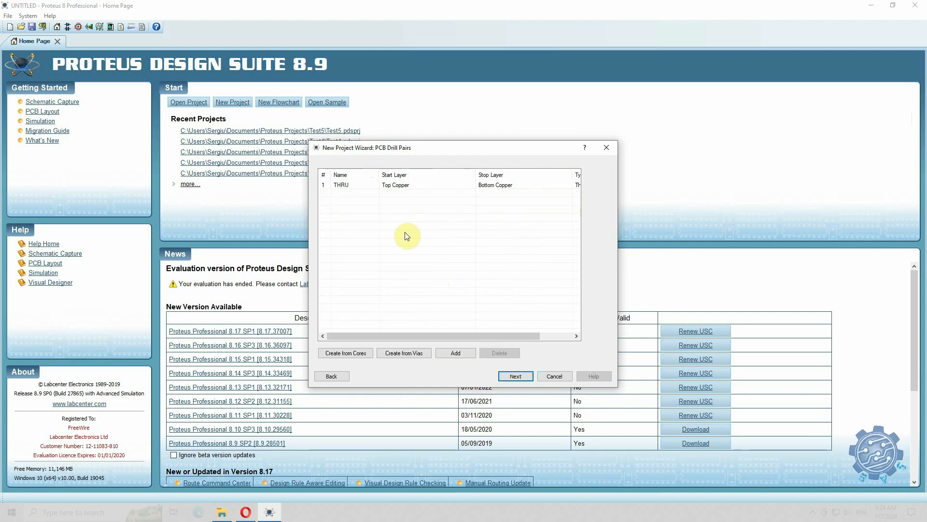
{"action": "left_click", "coordinate": [517, 378]}
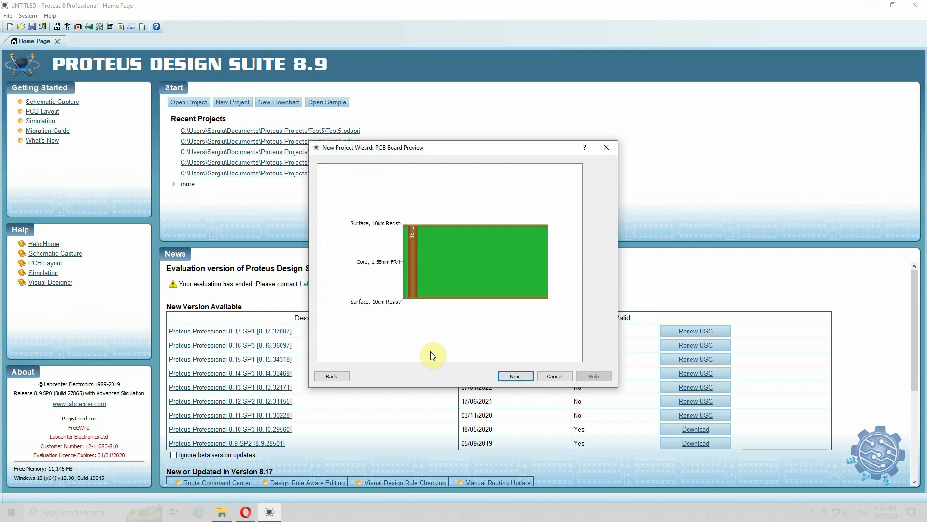
{"action": "left_click", "coordinate": [516, 376]}
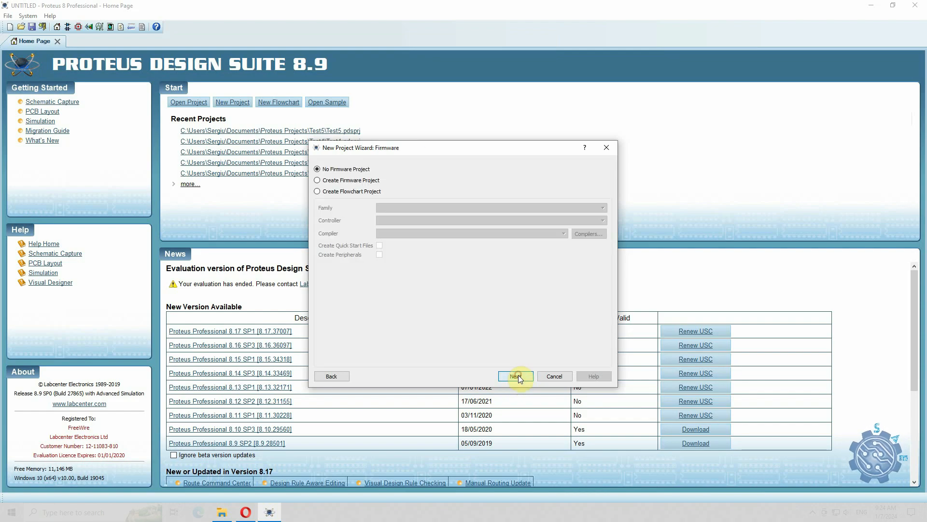
Step: Try a firmware project with the PIC16 family and the MPLAB XC8 compiler, browsing the available controllers
{"action": "left_click", "coordinate": [329, 181]}
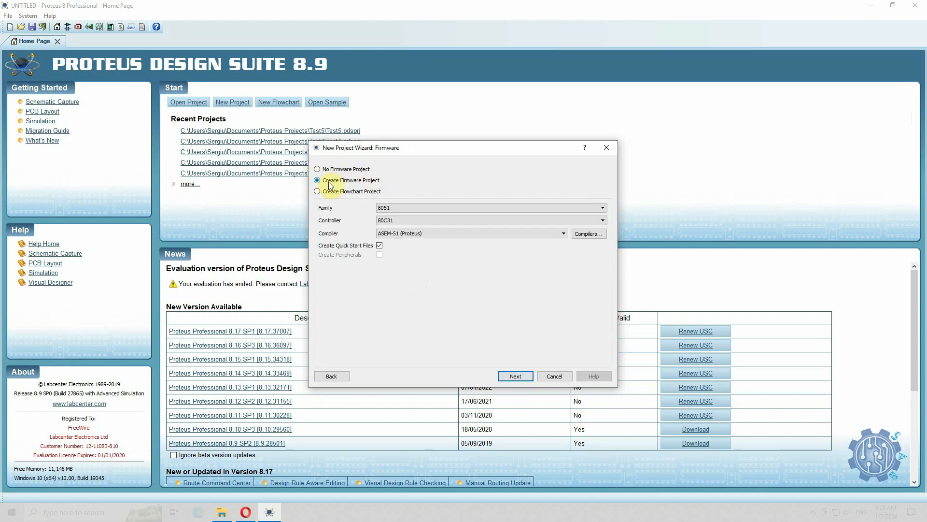
{"action": "left_click", "coordinate": [400, 207]}
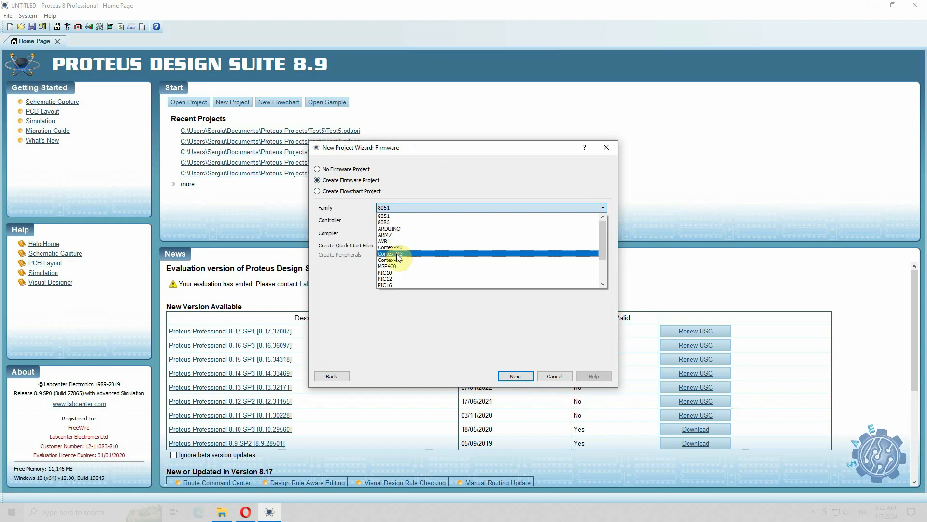
{"action": "scroll", "coordinate": [398, 273], "scroll_direction": "down", "scroll_amount": 2}
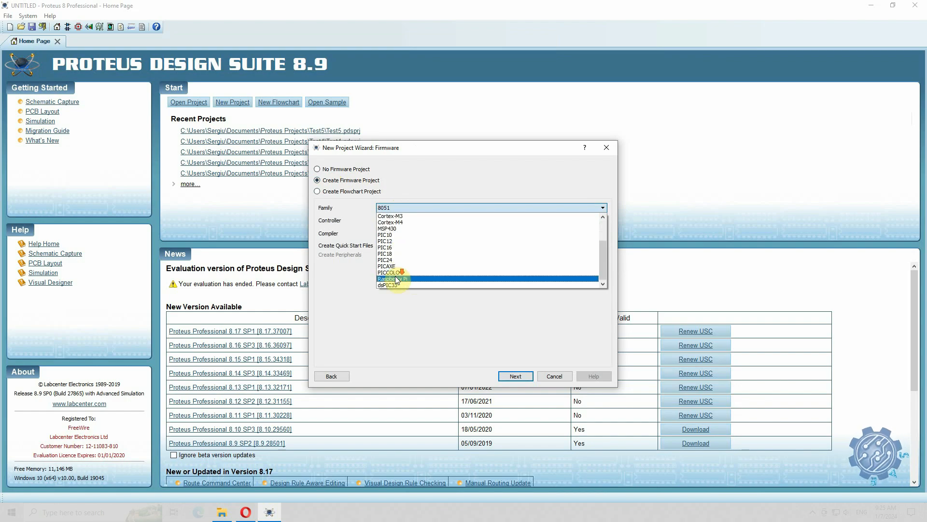
{"action": "left_click", "coordinate": [392, 247]}
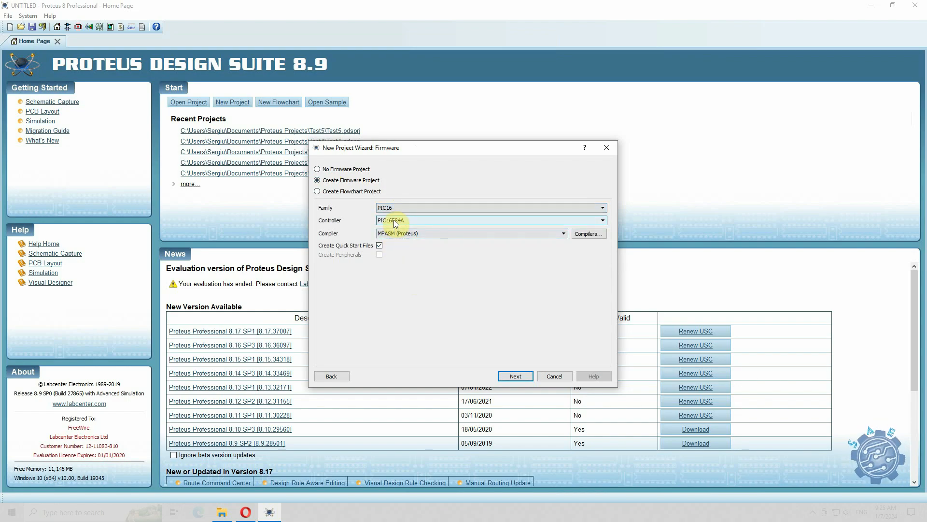
{"action": "left_click", "coordinate": [394, 221]}
{"action": "scroll", "coordinate": [395, 242], "scroll_direction": "down", "scroll_amount": 2}
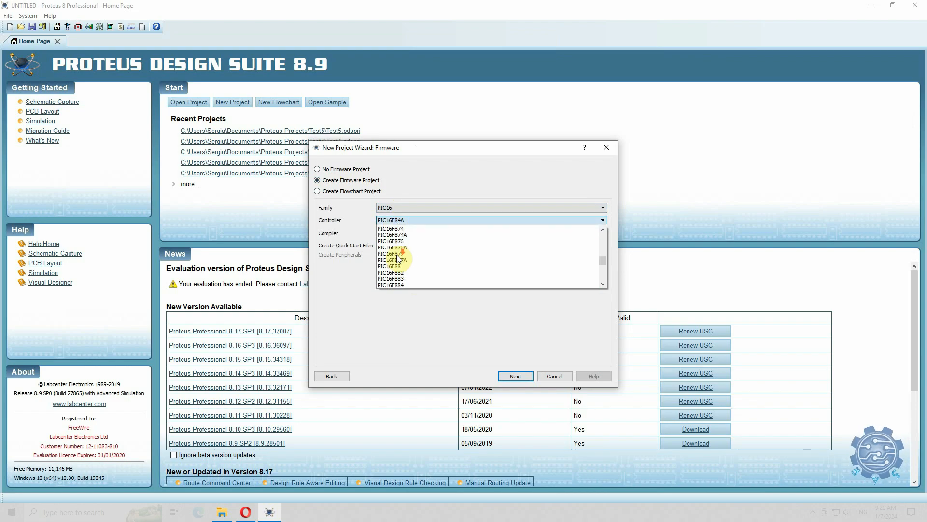
{"action": "scroll", "coordinate": [397, 263], "scroll_direction": "down", "scroll_amount": 3}
{"action": "scroll", "coordinate": [393, 279], "scroll_direction": "up", "scroll_amount": 9}
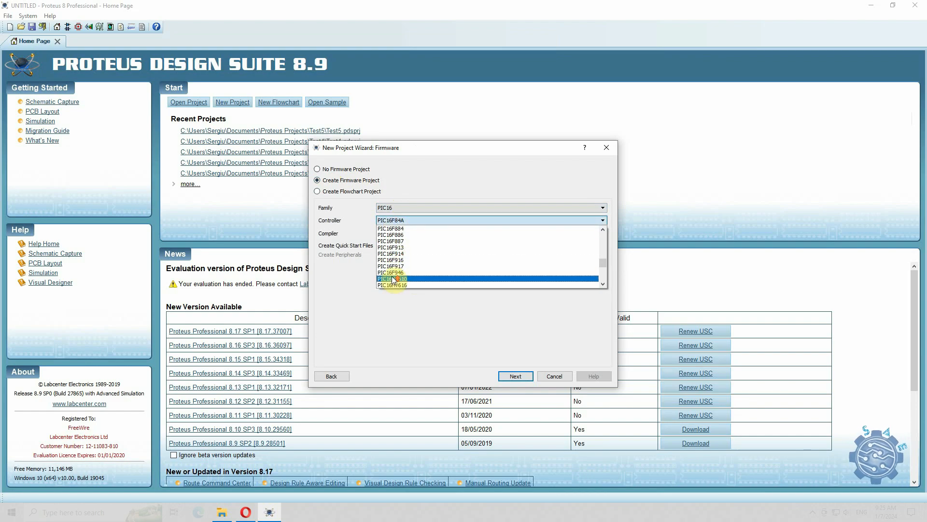
{"action": "scroll", "coordinate": [392, 279], "scroll_direction": "down", "scroll_amount": 6}
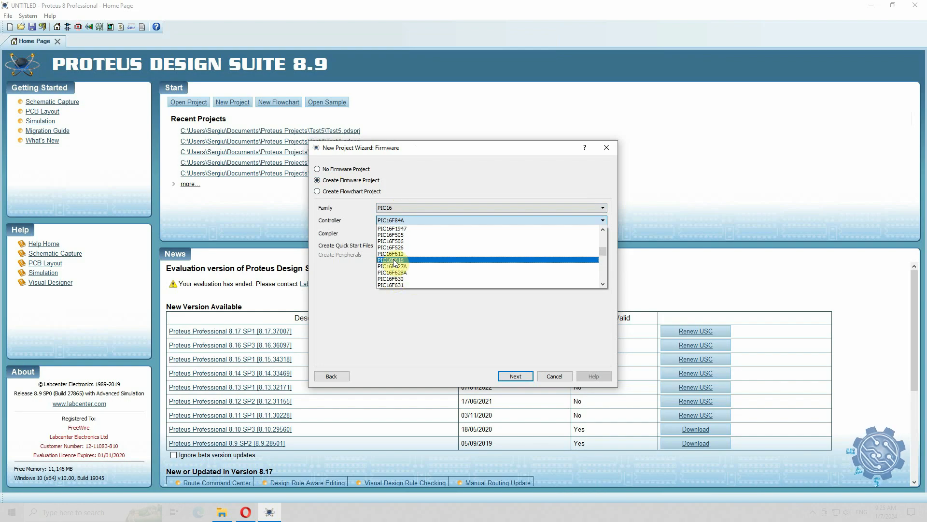
{"action": "left_click", "coordinate": [398, 297]}
{"action": "left_click", "coordinate": [401, 235]}
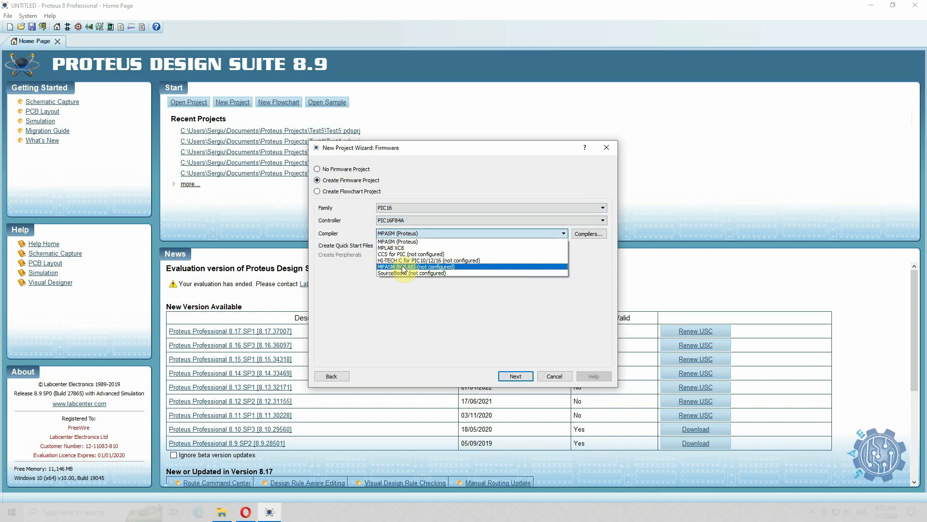
{"action": "left_click", "coordinate": [401, 248]}
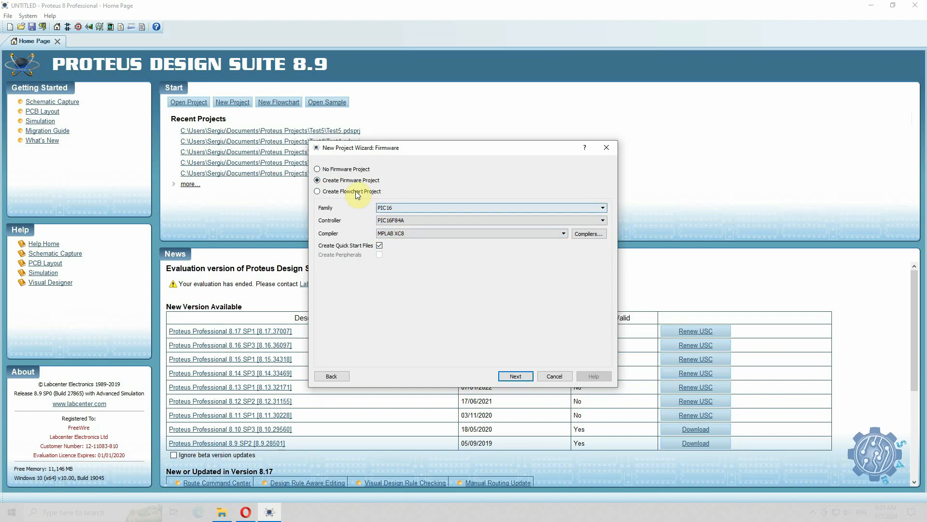
Step: Select No Firmware Project and finish creating the project with its schematic and layout
{"action": "left_click", "coordinate": [339, 170]}
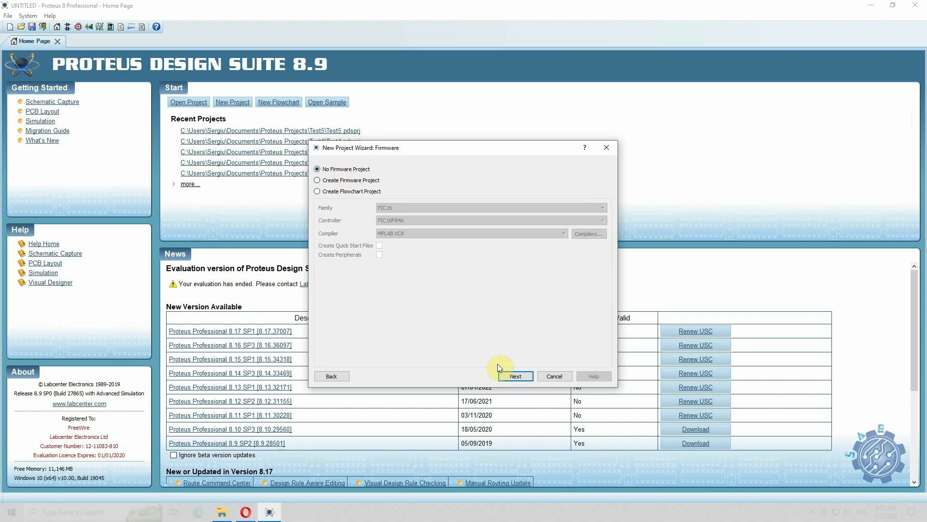
{"action": "left_click", "coordinate": [506, 376]}
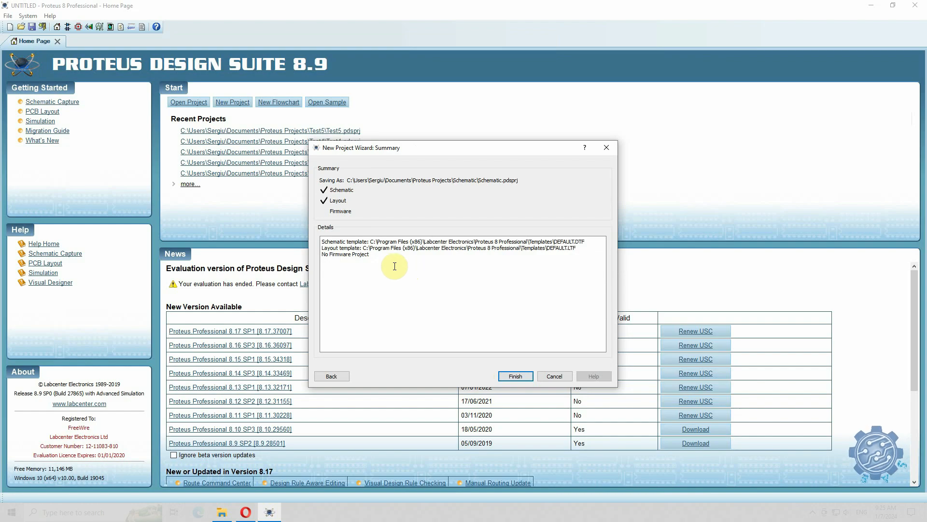
{"action": "left_click", "coordinate": [511, 375]}
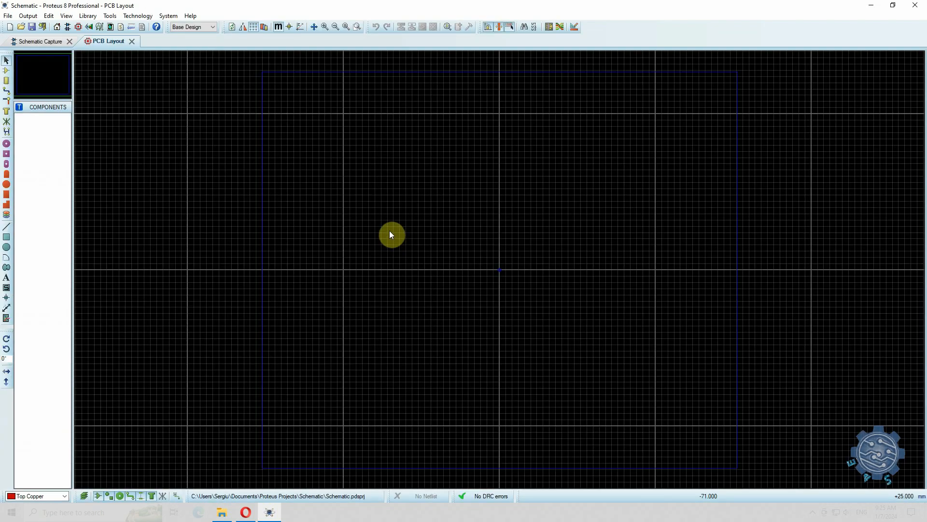
Step: Switch between the schematic and PCB layout editors, ending on the empty schematic sheet
{"action": "left_click", "coordinate": [45, 40]}
{"action": "left_click", "coordinate": [105, 41]}
{"action": "left_click", "coordinate": [58, 42]}
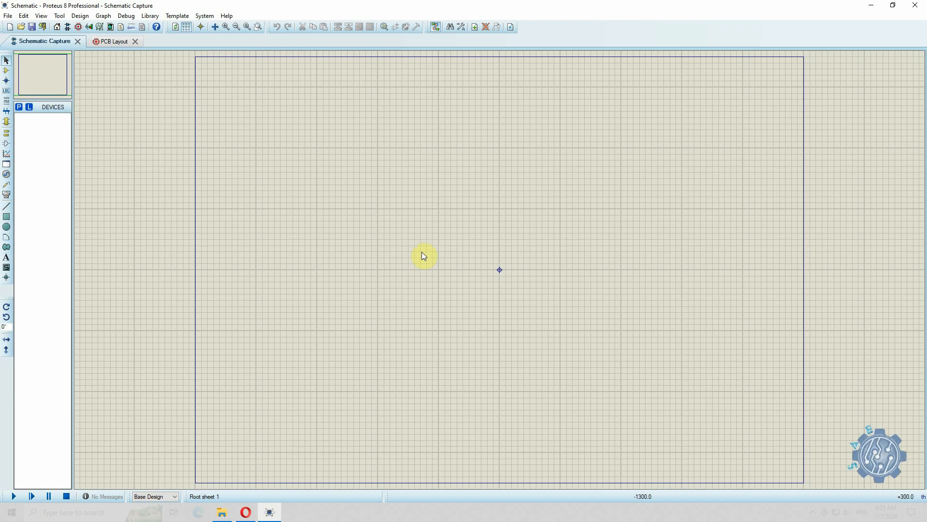
{"action": "scroll", "coordinate": [424, 256], "scroll_direction": "down", "scroll_amount": 2}
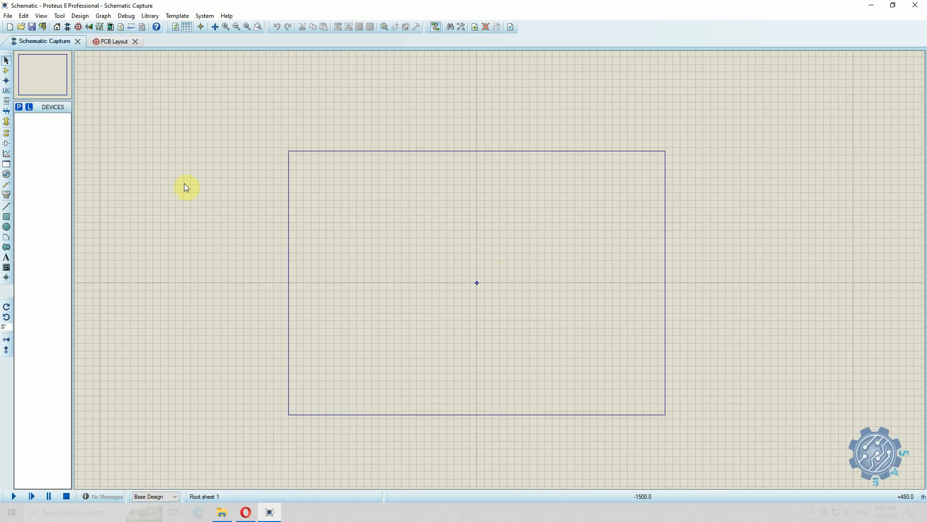
Step: Search the device library for Resistor and restrict the results to the Resistors category
{"action": "left_click", "coordinate": [17, 109]}
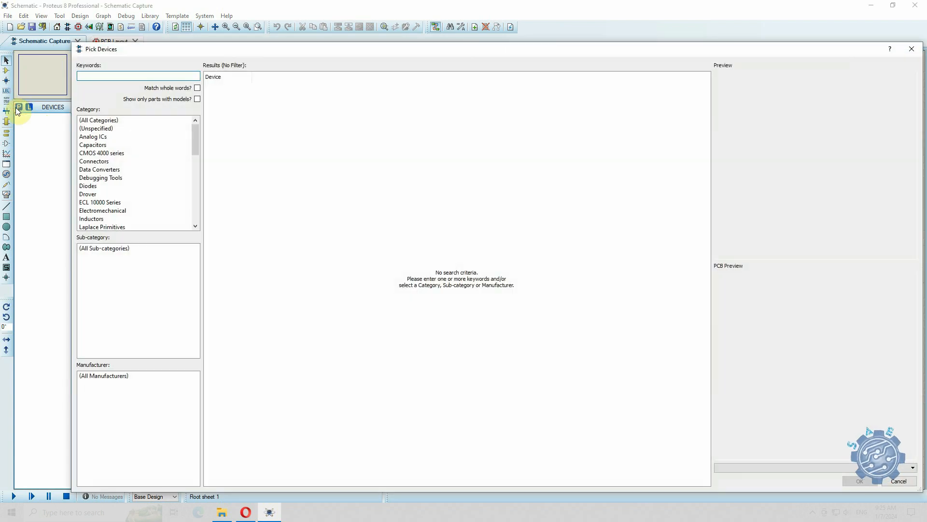
{"action": "left_click_drag", "start_coordinate": [157, 48], "coordinate": [174, 20]}
{"action": "left_click", "coordinate": [159, 45]}
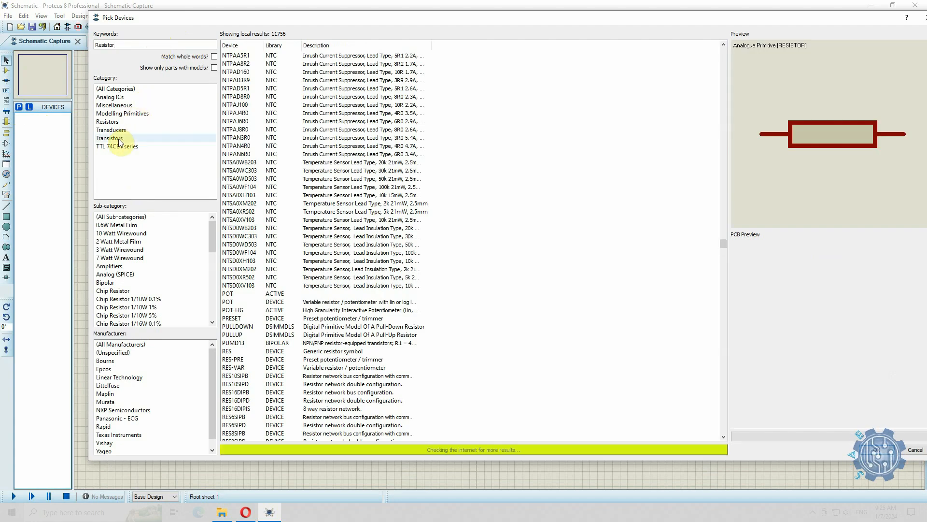
{"action": "left_click", "coordinate": [112, 122]}
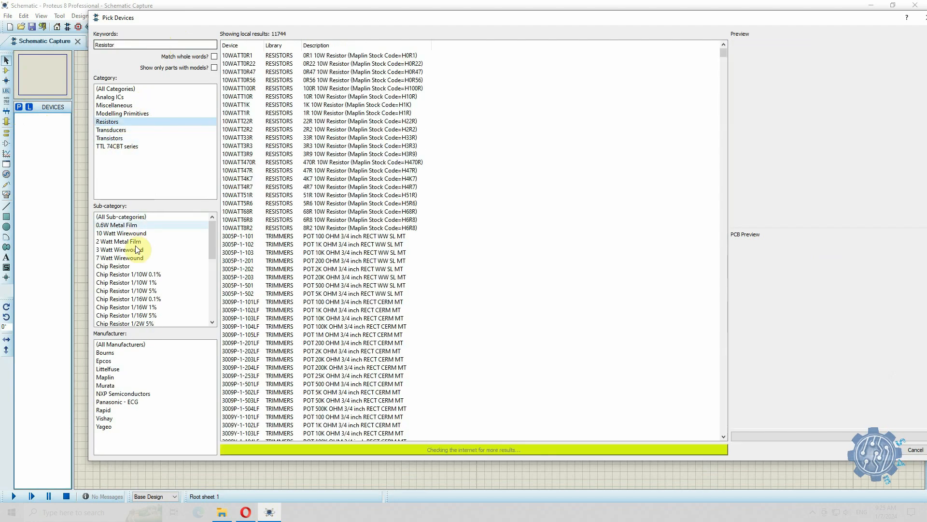
Step: Look through the resistor sub-categories and compare the symbol and footprint previews of 10 W resistors and a 3005P trimmer
{"action": "scroll", "coordinate": [135, 251], "scroll_direction": "down", "scroll_amount": 3}
{"action": "scroll", "coordinate": [133, 267], "scroll_direction": "down", "scroll_amount": 4}
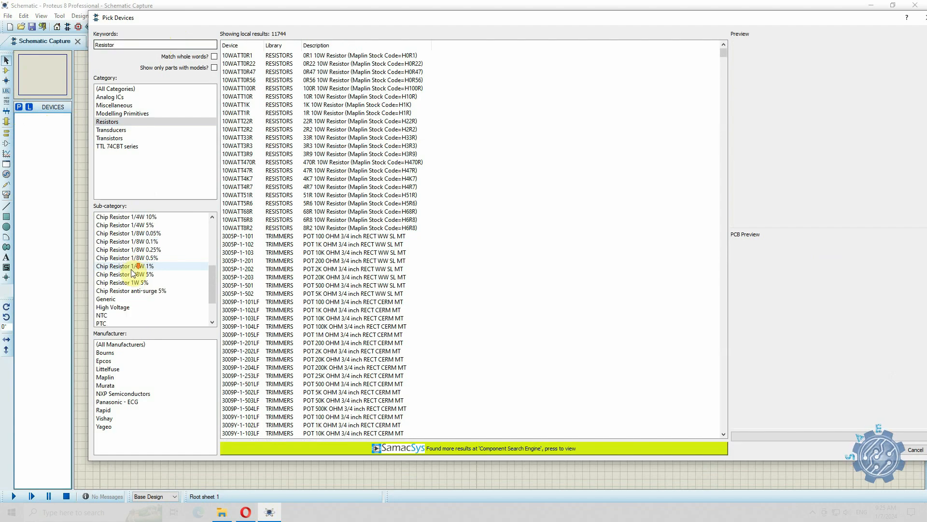
{"action": "scroll", "coordinate": [123, 318], "scroll_direction": "up", "scroll_amount": 8}
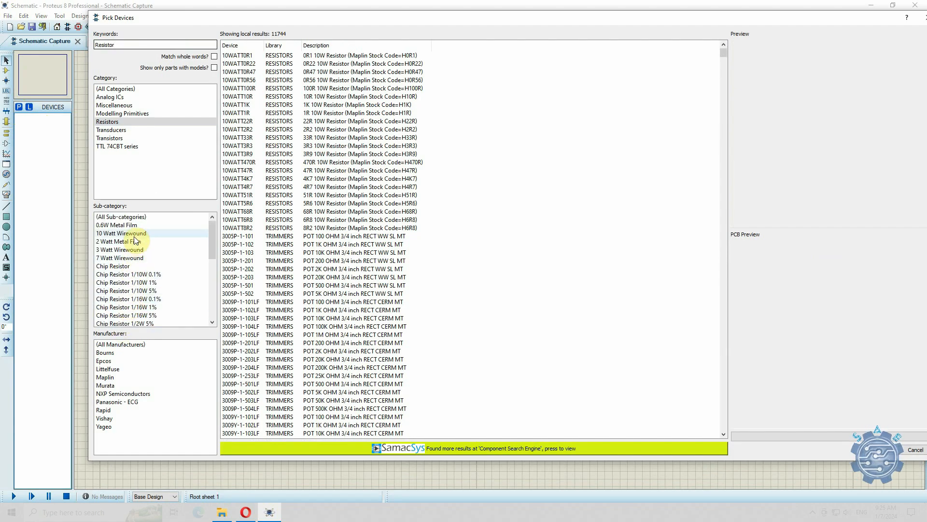
{"action": "scroll", "coordinate": [320, 135], "scroll_direction": "down", "scroll_amount": 2}
{"action": "left_click", "coordinate": [321, 129]}
{"action": "left_click", "coordinate": [322, 154]}
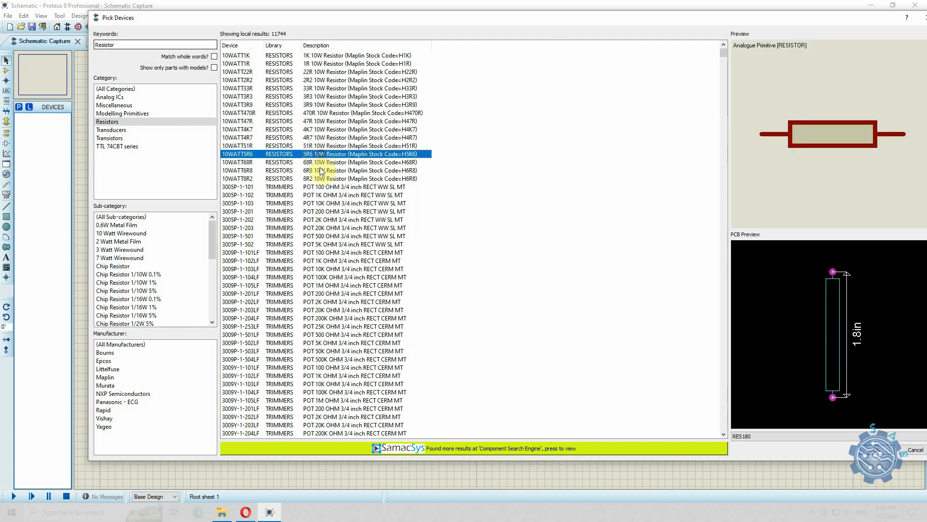
{"action": "left_click", "coordinate": [322, 170]}
{"action": "left_click", "coordinate": [322, 211]}
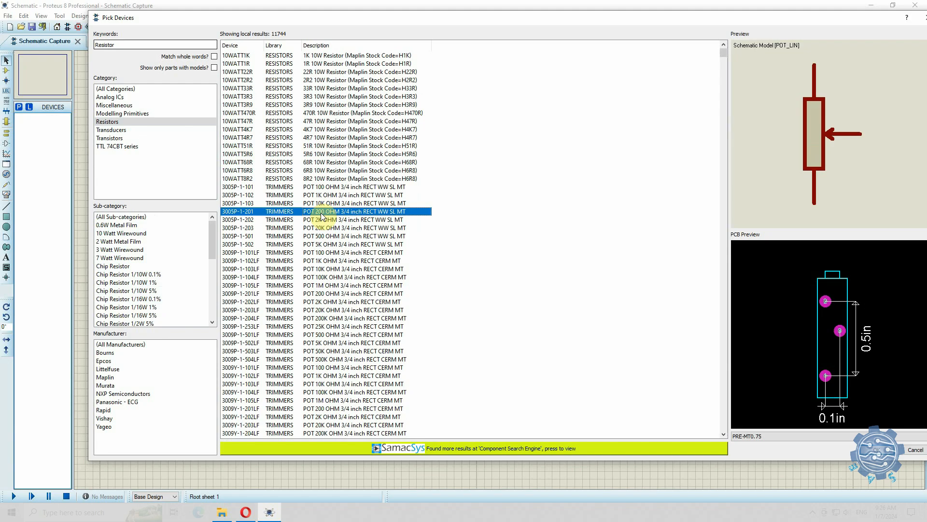
{"action": "left_click", "coordinate": [322, 170]}
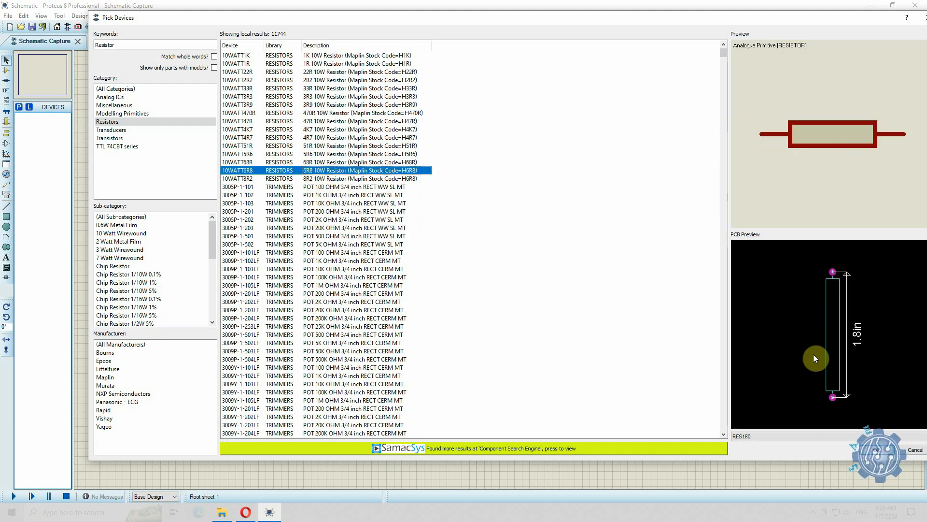
Step: Examine the symbol and footprint previews of the 3009P, 3059Y and 3214W trimmers
{"action": "scroll", "coordinate": [285, 258], "scroll_direction": "down", "scroll_amount": 2}
{"action": "left_click", "coordinate": [284, 261]}
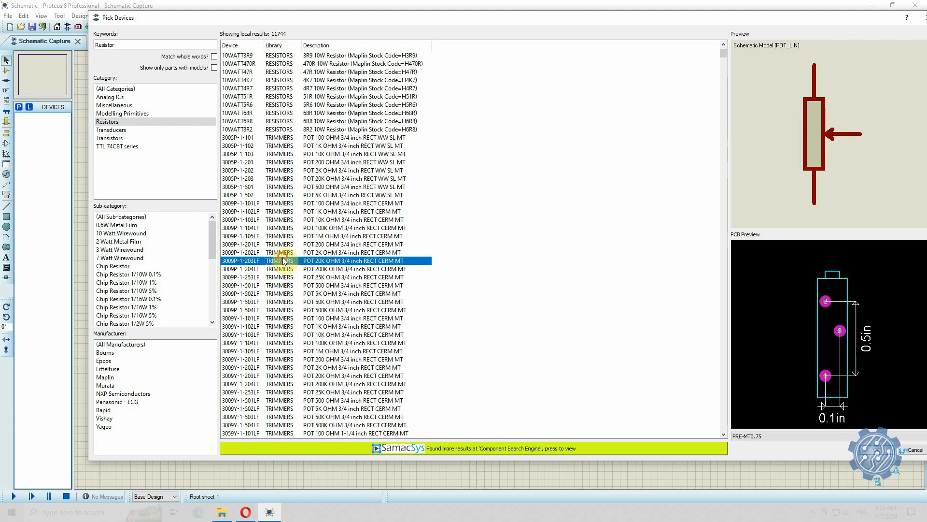
{"action": "scroll", "coordinate": [284, 260], "scroll_direction": "down", "scroll_amount": 2}
{"action": "scroll", "coordinate": [284, 261], "scroll_direction": "down", "scroll_amount": 1}
{"action": "left_click", "coordinate": [284, 261]}
{"action": "scroll", "coordinate": [284, 260], "scroll_direction": "down", "scroll_amount": 4}
{"action": "left_click", "coordinate": [284, 260]}
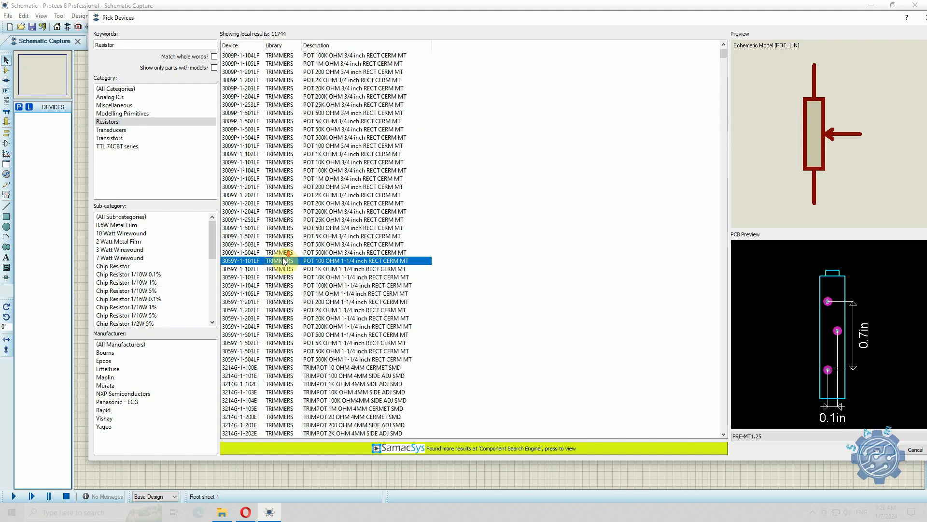
{"action": "scroll", "coordinate": [285, 260], "scroll_direction": "down", "scroll_amount": 17}
{"action": "left_click", "coordinate": [281, 287]}
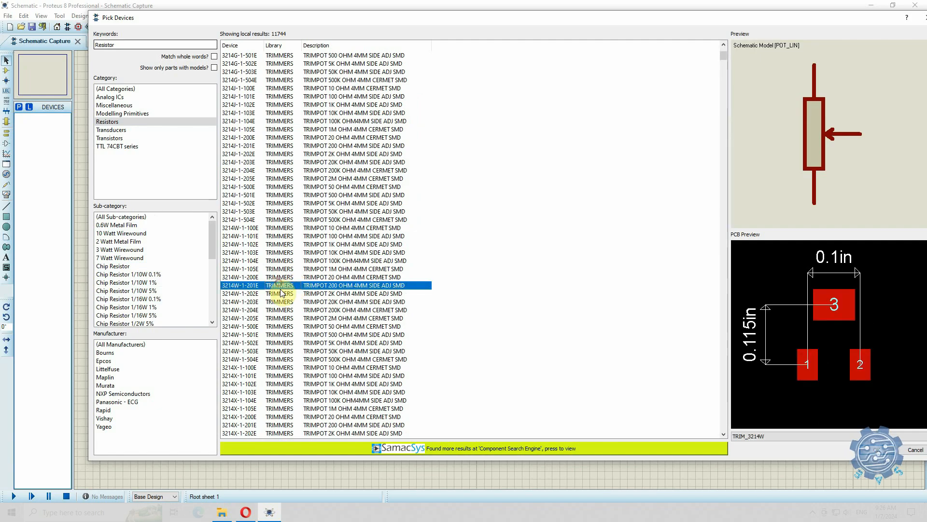
{"action": "left_click", "coordinate": [288, 311]}
{"action": "scroll", "coordinate": [319, 230], "scroll_direction": "down", "scroll_amount": 8}
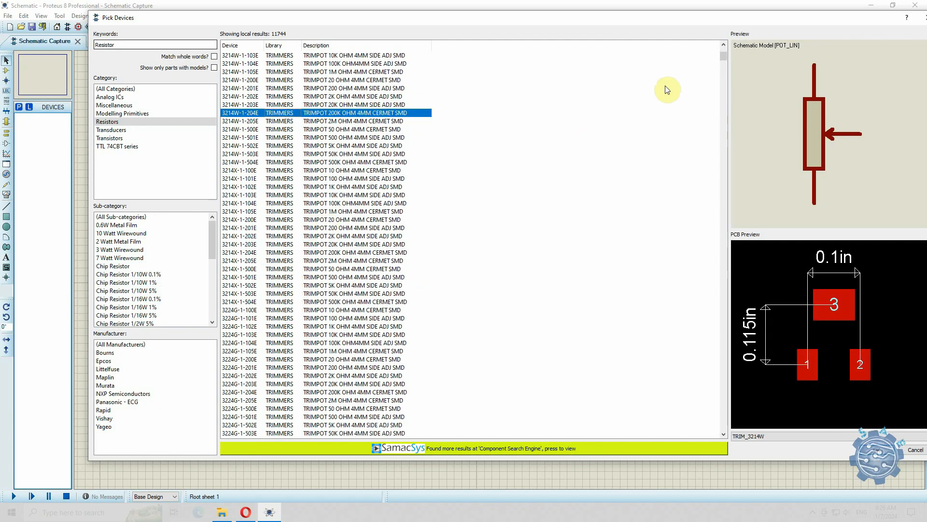
Step: Examine the symbol and footprint previews of several 0603 SMD chip resistors
{"action": "left_click_drag", "start_coordinate": [722, 56], "coordinate": [721, 71]}
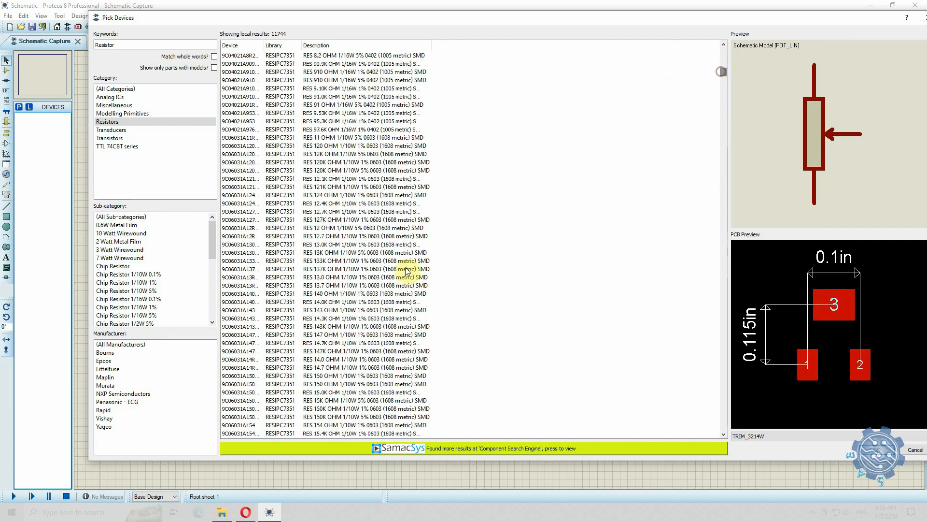
{"action": "left_click", "coordinate": [405, 269]}
{"action": "left_click", "coordinate": [391, 293]}
{"action": "left_click", "coordinate": [379, 318]}
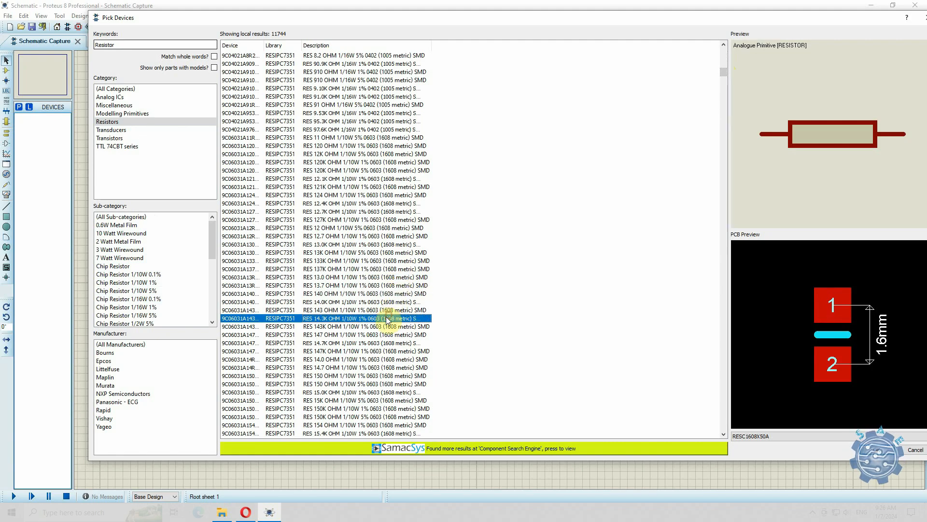
{"action": "left_click", "coordinate": [370, 294]}
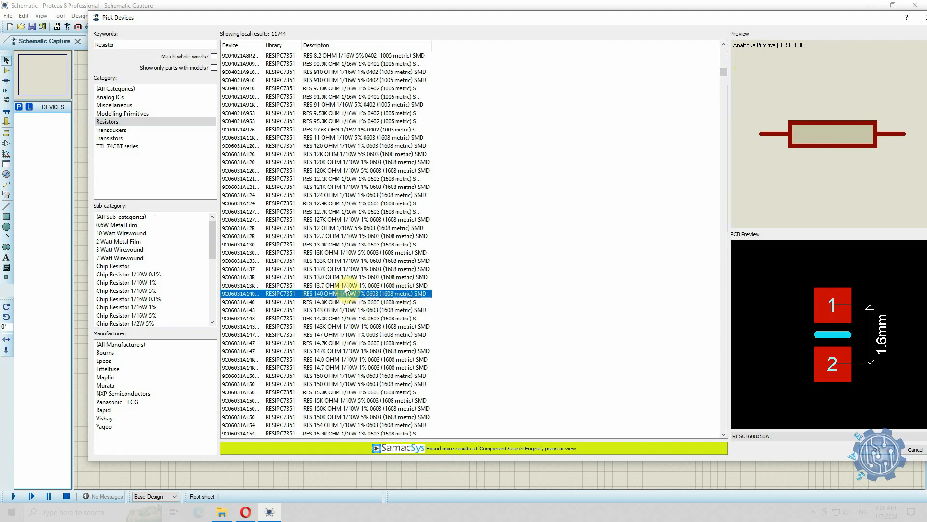
Step: Narrow the device search to Resistor 1206 and preview several of the 1206 SMD resistors
{"action": "left_click", "coordinate": [135, 45]}
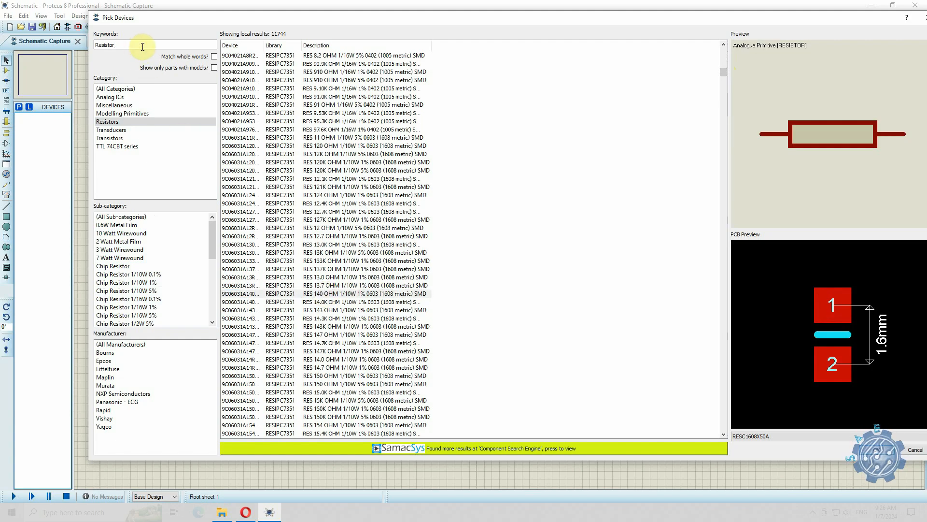
{"action": "type", "text": "1206"}
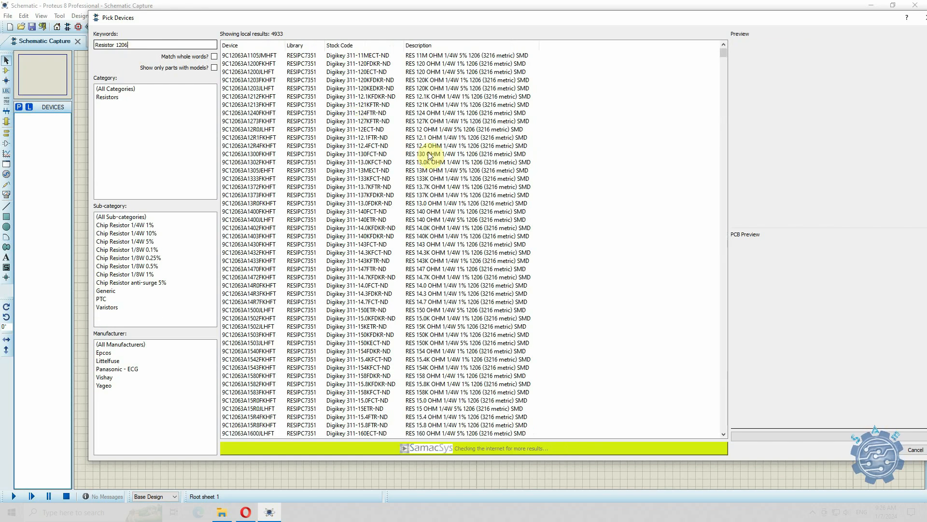
{"action": "left_click", "coordinate": [430, 153]}
{"action": "left_click", "coordinate": [376, 219]}
{"action": "scroll", "coordinate": [374, 229], "scroll_direction": "down", "scroll_amount": 4}
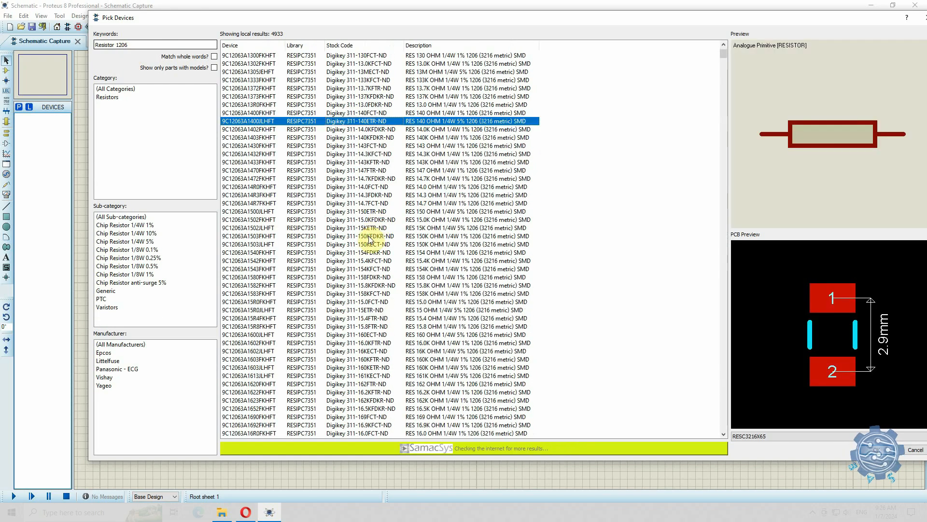
{"action": "left_click", "coordinate": [367, 236]}
{"action": "scroll", "coordinate": [374, 239], "scroll_direction": "down", "scroll_amount": 4}
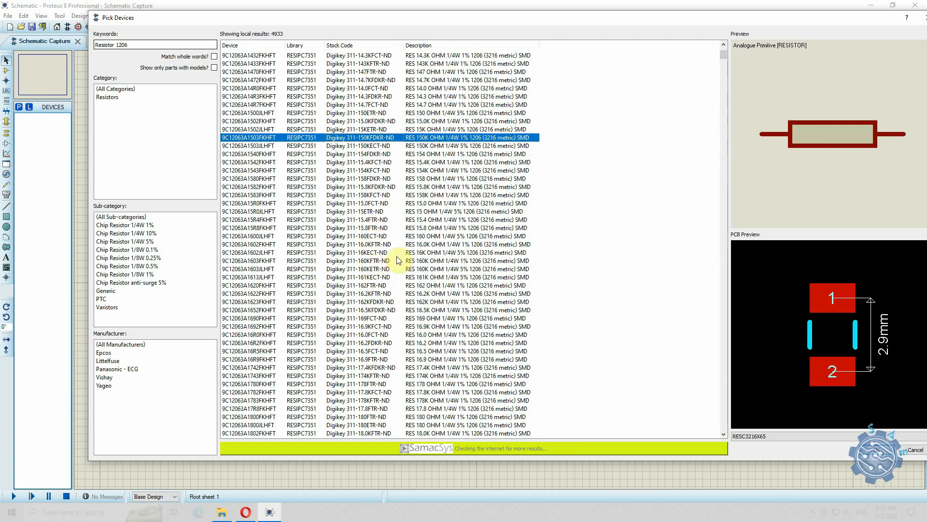
{"action": "left_click", "coordinate": [432, 252]}
{"action": "left_click", "coordinate": [355, 277]}
{"action": "left_click", "coordinate": [359, 317]}
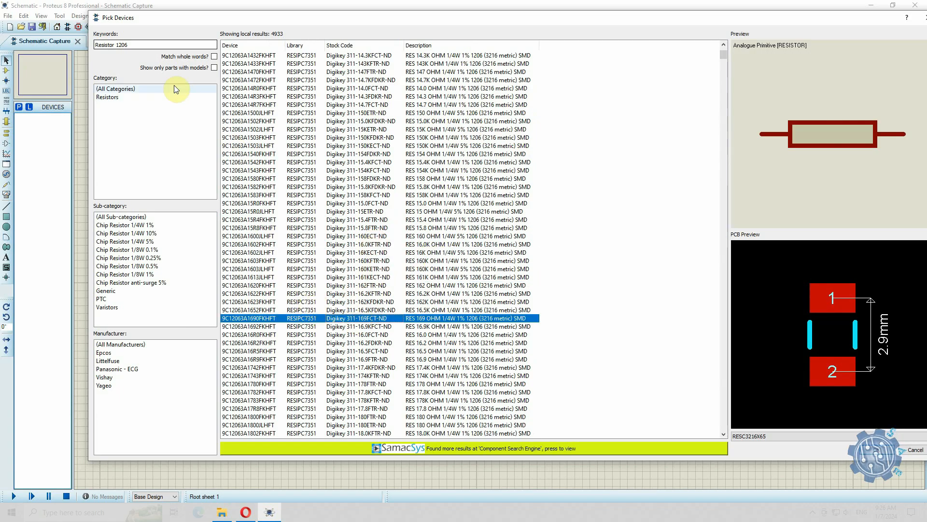
Step: Add the 22.1K 1/4W 1% 1206 resistor 9C12063A2212FKHFT to the project's device list
{"action": "scroll", "coordinate": [334, 198], "scroll_direction": "down", "scroll_amount": 10}
{"action": "scroll", "coordinate": [340, 198], "scroll_direction": "down", "scroll_amount": 15}
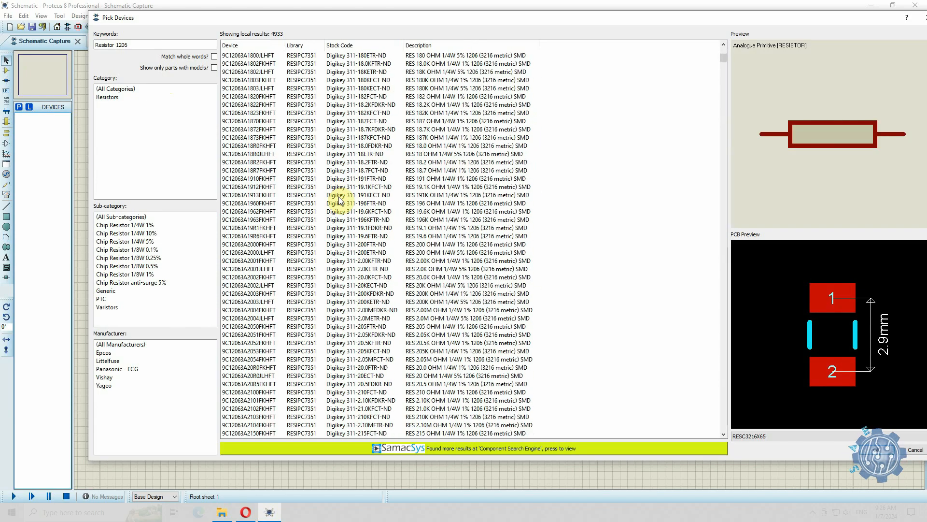
{"action": "left_click", "coordinate": [371, 334]}
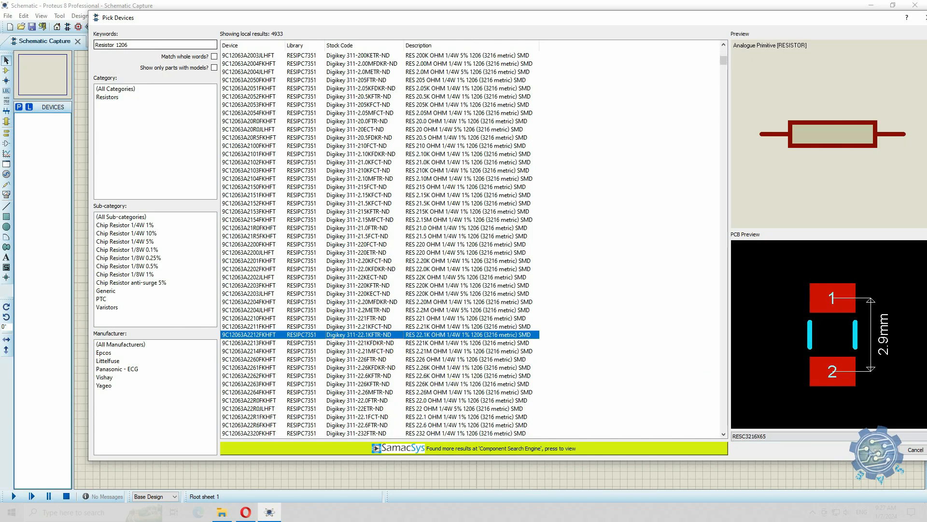
{"action": "left_click", "coordinate": [877, 450]}
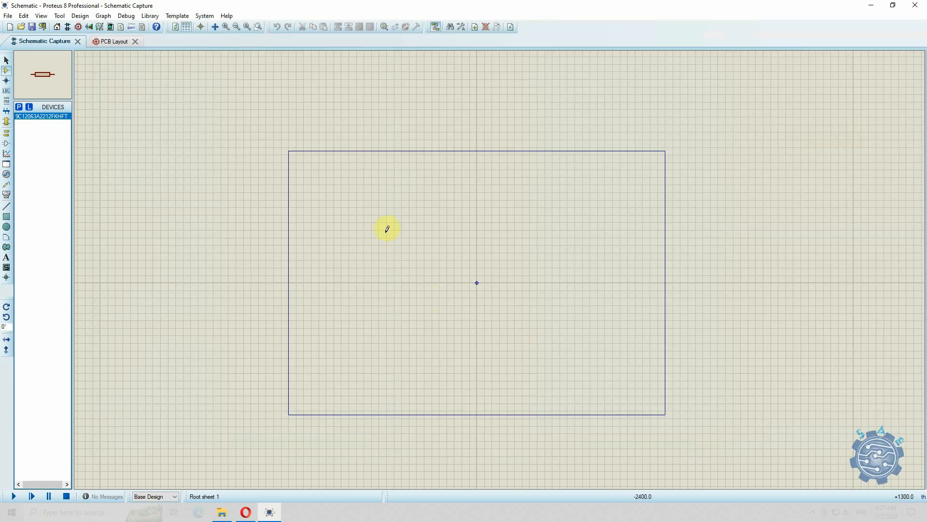
Step: Place one 22.1K resistor horizontally in the sheet's upper-left area and a second, rotated 90°, below and to its right
{"action": "left_click", "coordinate": [376, 211]}
{"action": "scroll", "coordinate": [376, 211], "scroll_direction": "up", "scroll_amount": 3}
{"action": "scroll", "coordinate": [499, 269], "scroll_direction": "down", "scroll_amount": 1}
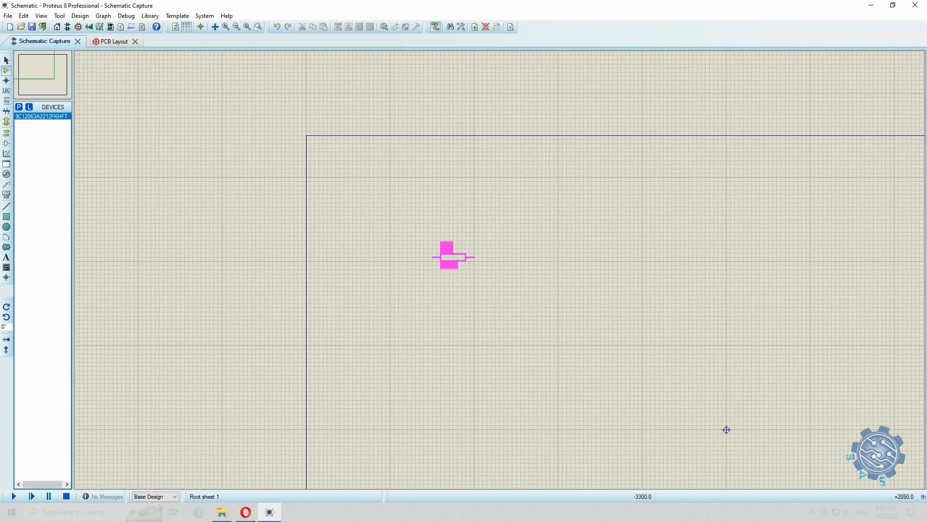
{"action": "scroll", "coordinate": [580, 257], "scroll_direction": "up", "scroll_amount": 1}
{"action": "left_click", "coordinate": [379, 244]}
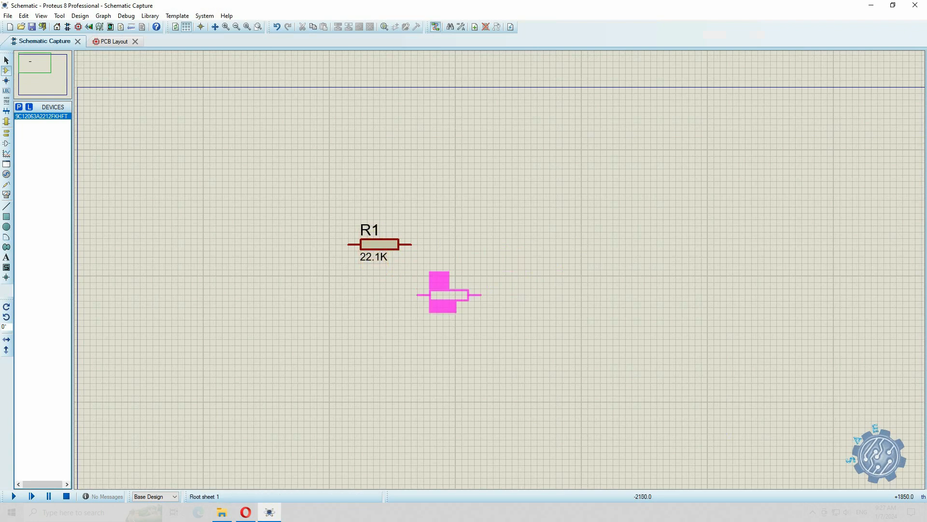
{"action": "key", "text": "KP_Add"}
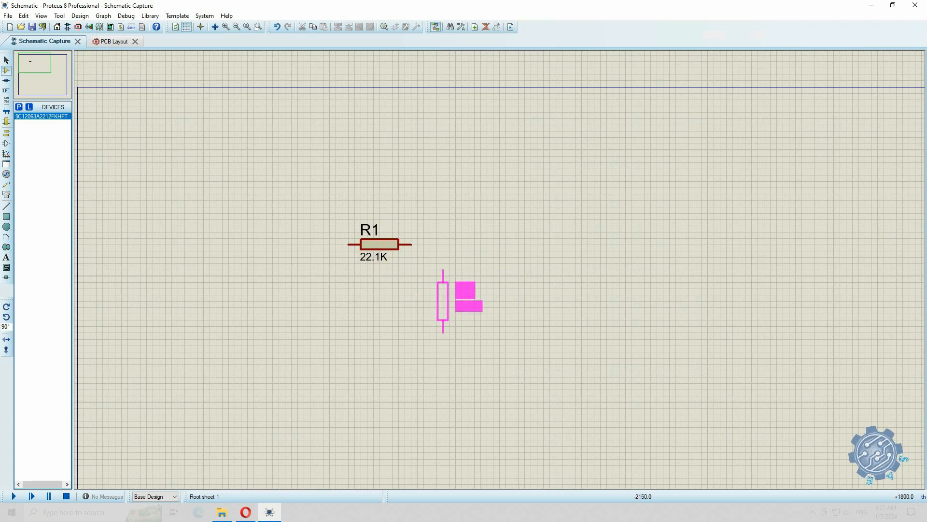
{"action": "left_click", "coordinate": [439, 304]}
Step: Wire the right pin of R1 to the top pin of R2
{"action": "scroll", "coordinate": [498, 274], "scroll_direction": "down", "scroll_amount": 1}
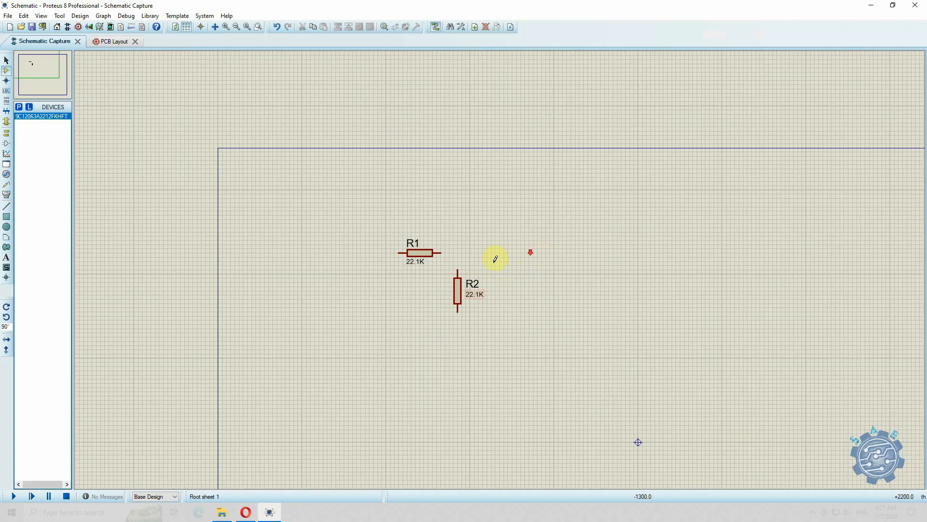
{"action": "scroll", "coordinate": [497, 263], "scroll_direction": "down", "scroll_amount": 1}
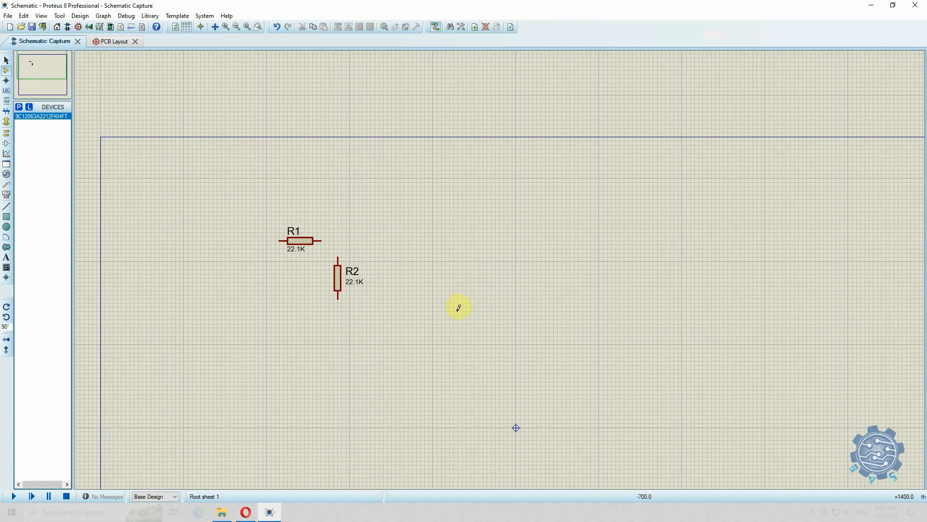
{"action": "scroll", "coordinate": [412, 304], "scroll_direction": "up", "scroll_amount": 1}
{"action": "scroll", "coordinate": [458, 249], "scroll_direction": "down", "scroll_amount": 1}
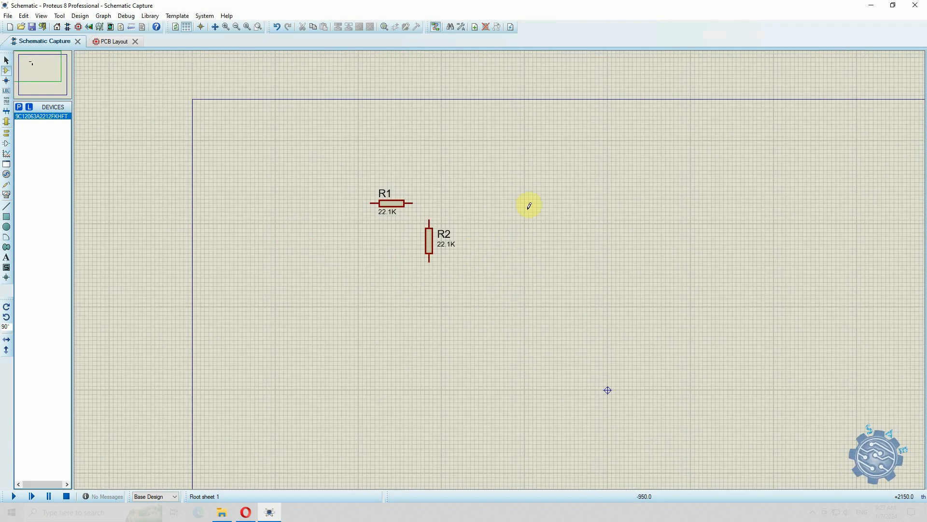
{"action": "scroll", "coordinate": [529, 203], "scroll_direction": "up", "scroll_amount": 1}
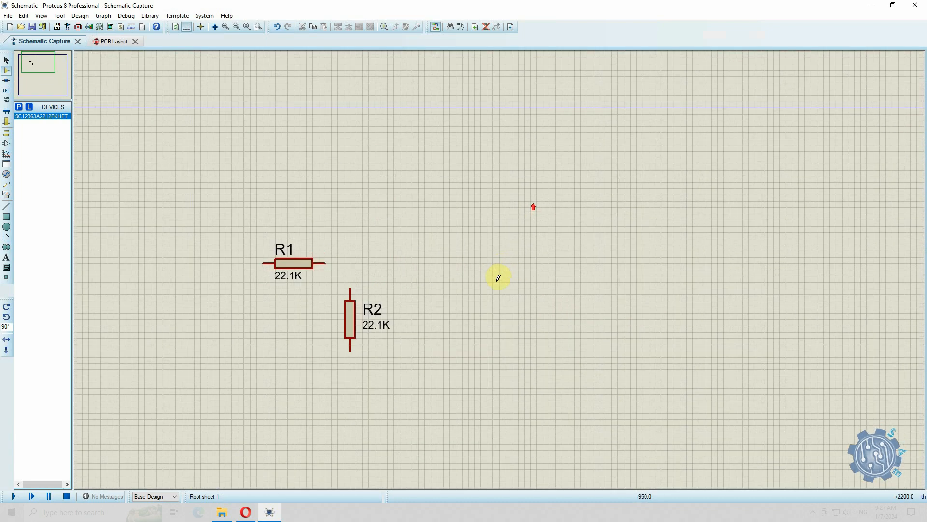
{"action": "left_click", "coordinate": [326, 263]}
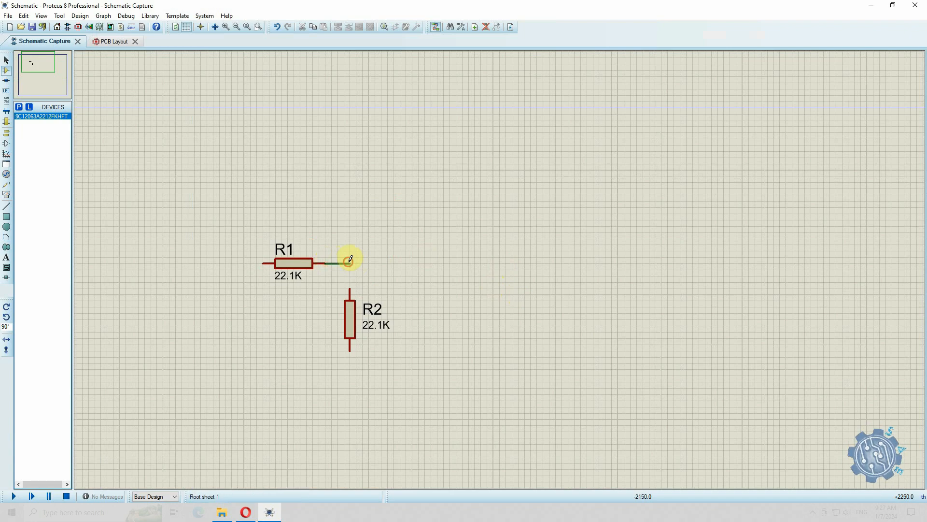
{"action": "left_click", "coordinate": [350, 289]}
{"action": "scroll", "coordinate": [435, 265], "scroll_direction": "down", "scroll_amount": 1}
{"action": "scroll", "coordinate": [501, 267], "scroll_direction": "up", "scroll_amount": 1}
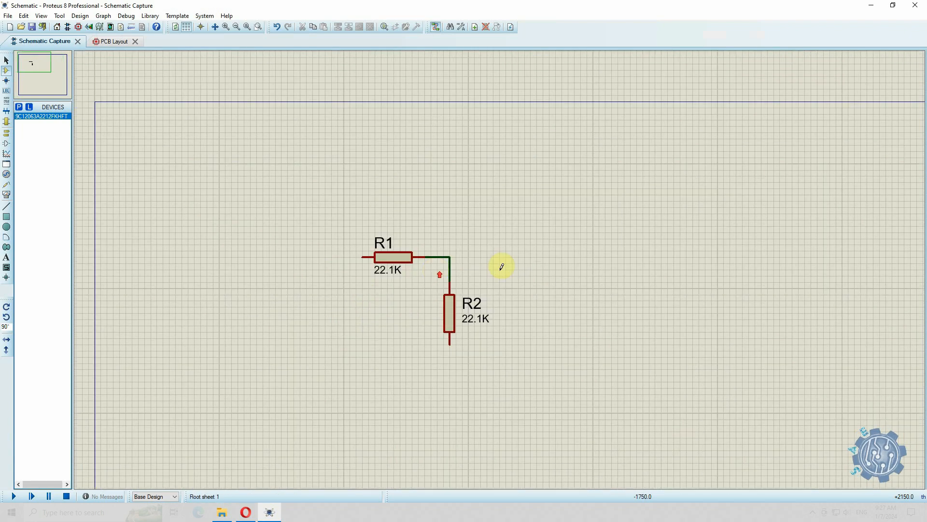
Step: Place a GROUND terminal directly below the bottom pin of R2
{"action": "left_click", "coordinate": [6, 132]}
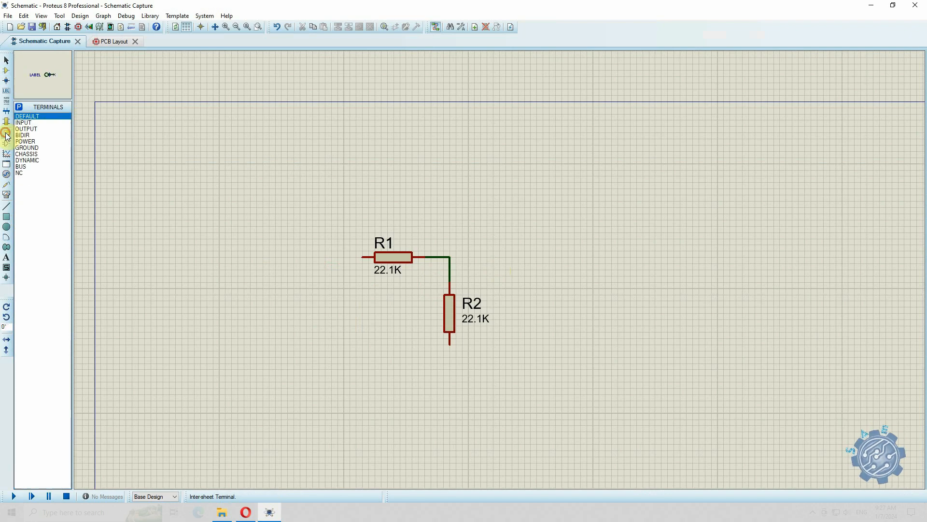
{"action": "left_click", "coordinate": [22, 148]}
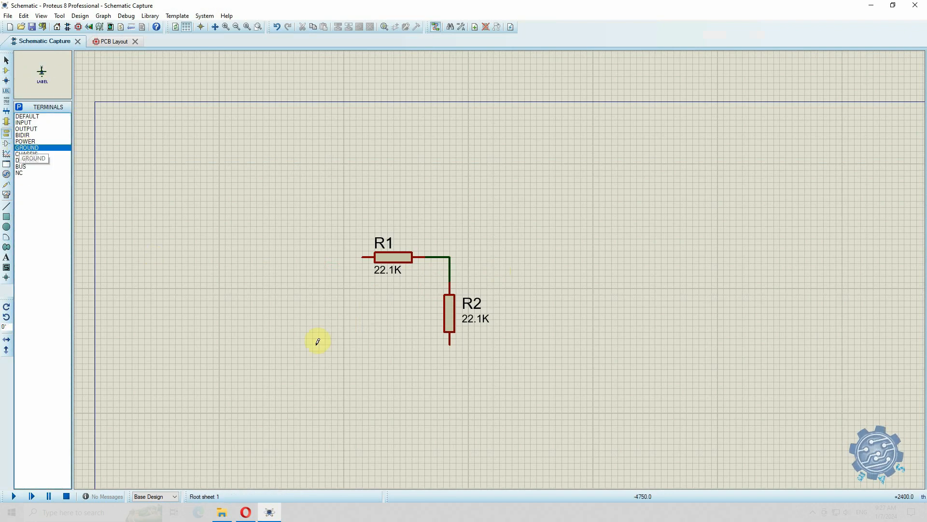
{"action": "left_click", "coordinate": [449, 373]}
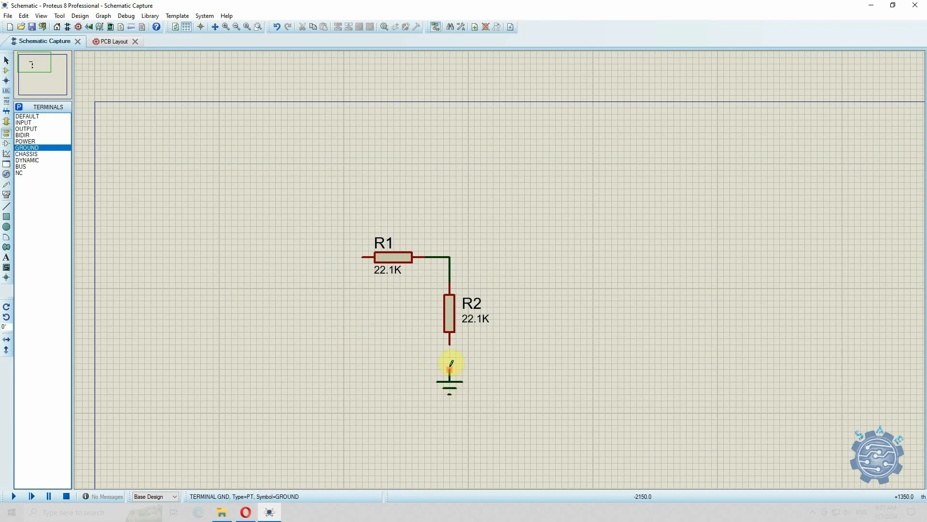
Step: Wire the GROUND terminal to the bottom pin of R2
{"action": "left_click", "coordinate": [450, 368]}
{"action": "left_click", "coordinate": [451, 342]}
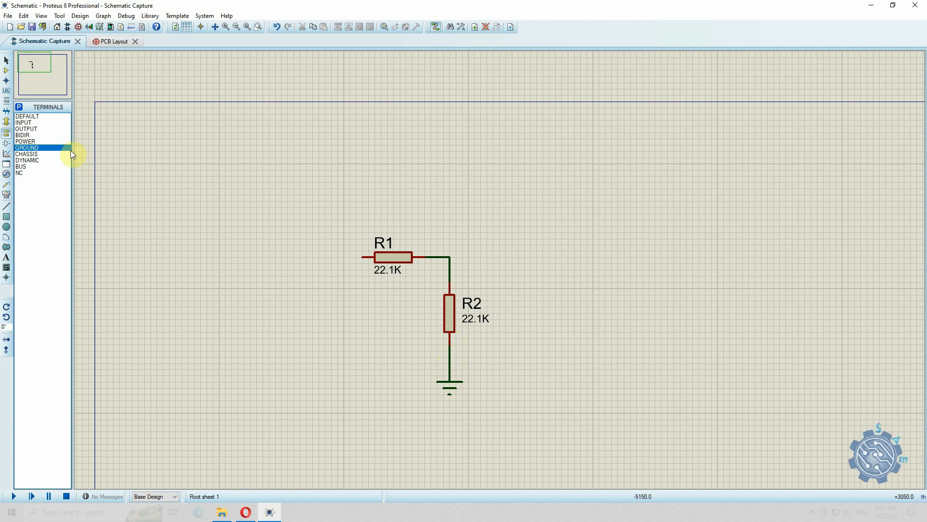
Step: Place a POWER terminal to the left of R1 and wire it to R1's left pin
{"action": "left_click", "coordinate": [25, 141]}
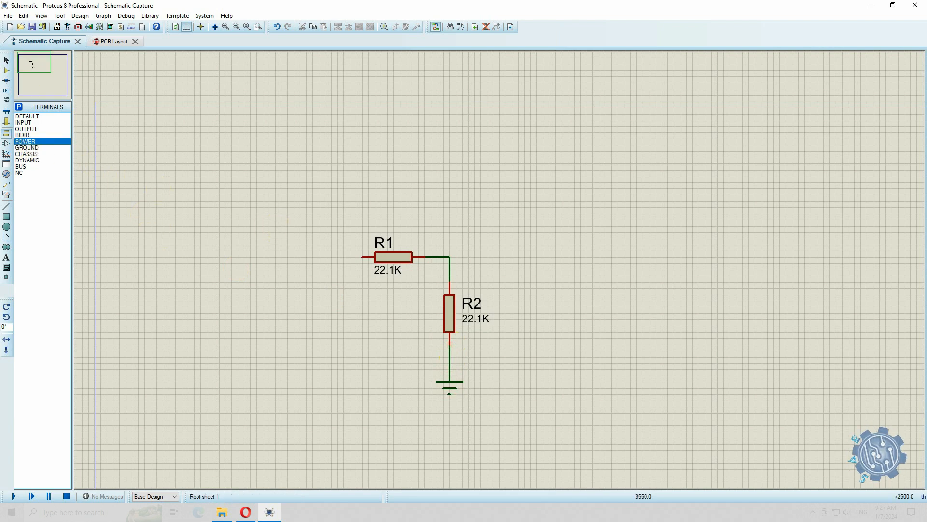
{"action": "left_click", "coordinate": [282, 243]}
{"action": "left_click", "coordinate": [281, 244]}
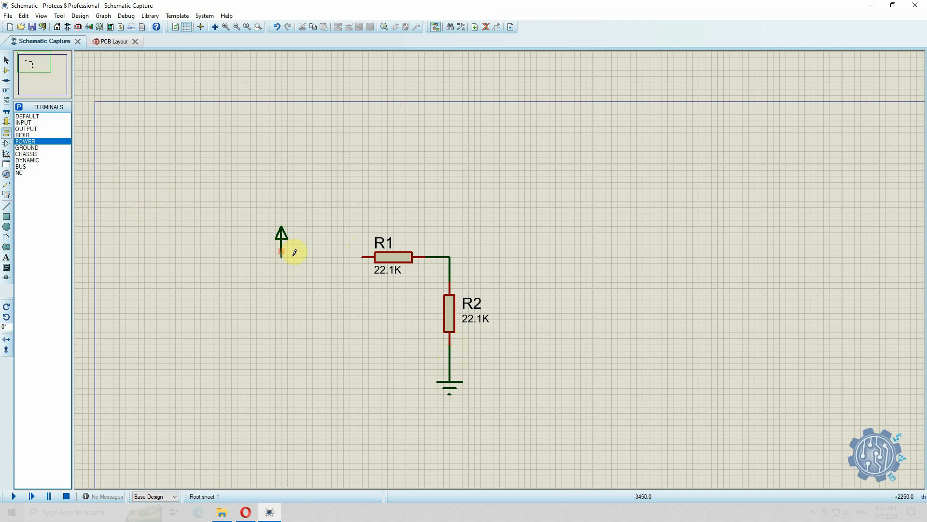
{"action": "left_click", "coordinate": [355, 251]}
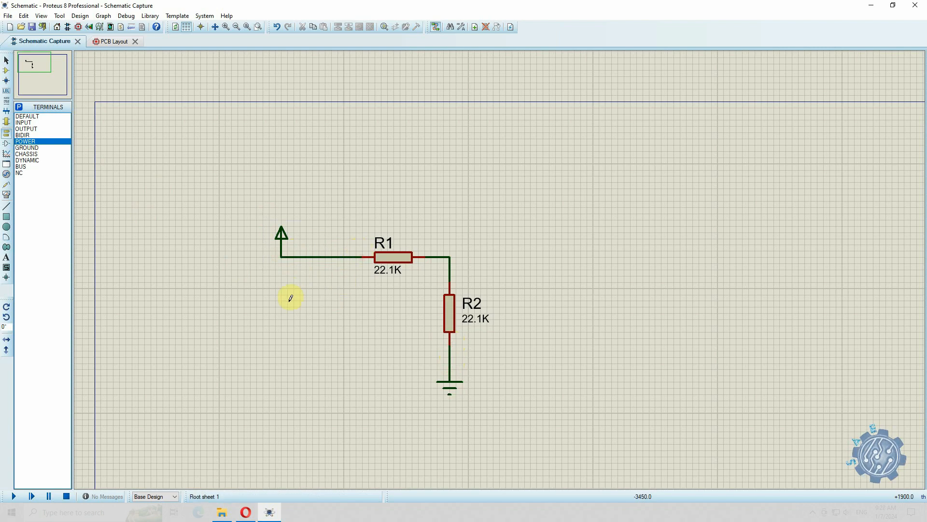
Step: Label the POWER terminal VDD
{"action": "scroll", "coordinate": [315, 285], "scroll_direction": "down", "scroll_amount": 1}
{"action": "scroll", "coordinate": [556, 261], "scroll_direction": "up", "scroll_amount": 1}
{"action": "scroll", "coordinate": [502, 266], "scroll_direction": "down", "scroll_amount": 1}
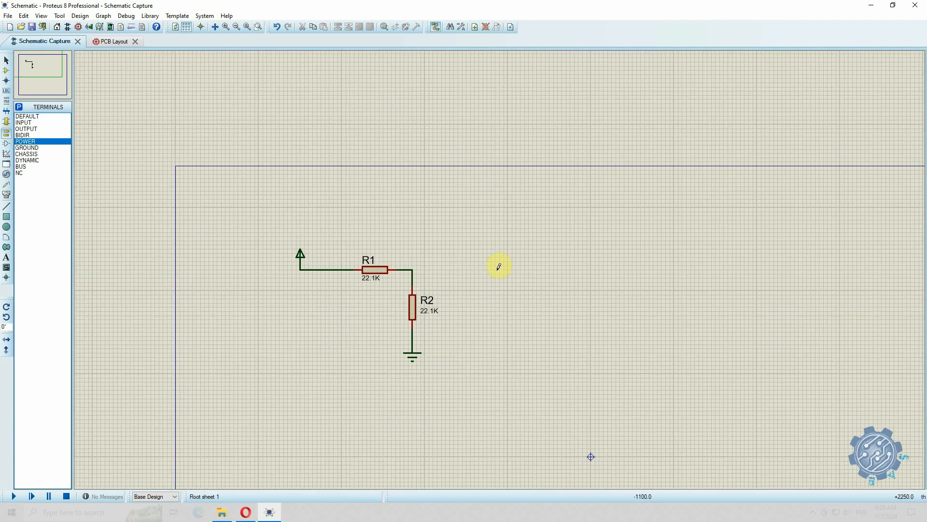
{"action": "scroll", "coordinate": [499, 266], "scroll_direction": "up", "scroll_amount": 1}
{"action": "right_click", "coordinate": [212, 248]}
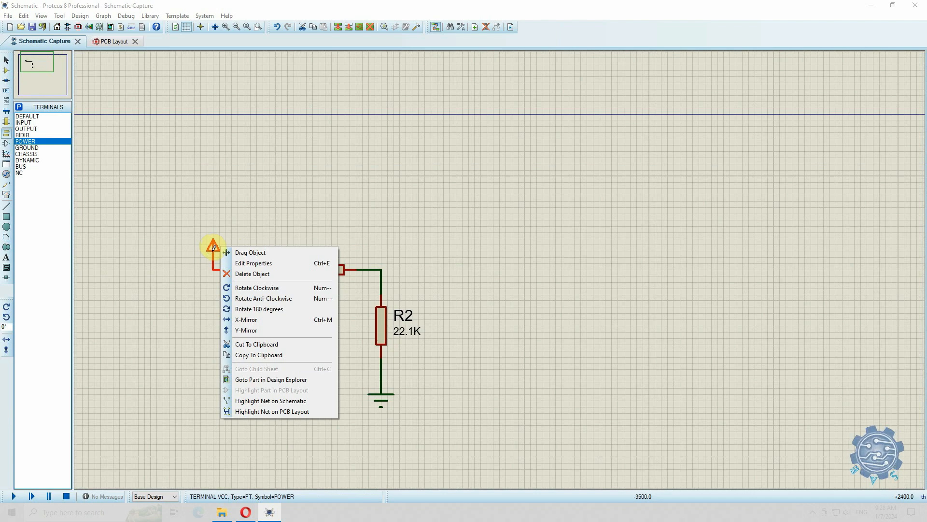
{"action": "left_click", "coordinate": [256, 263]}
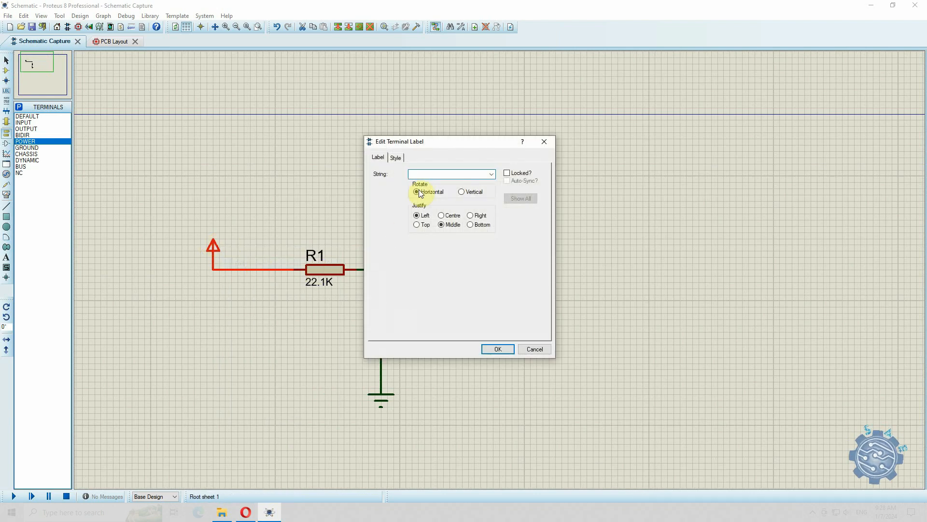
{"action": "type", "text": "VDD"}
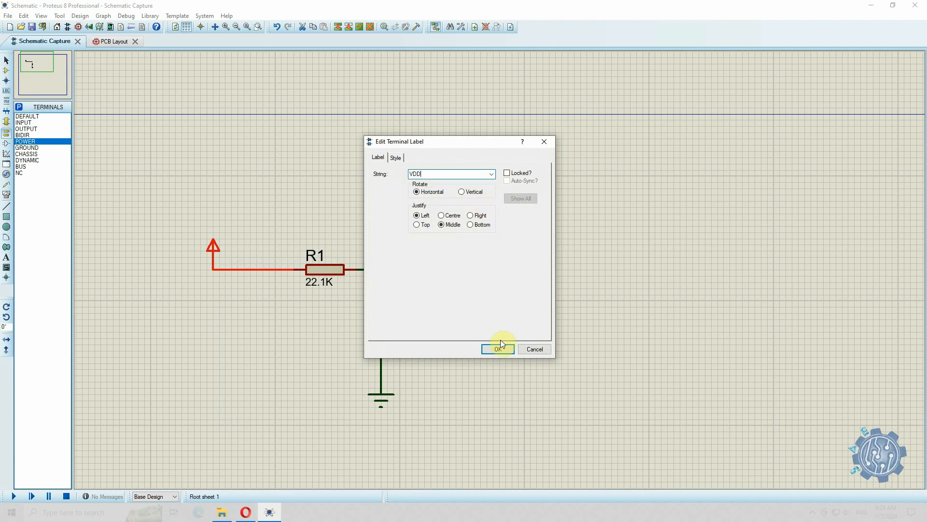
{"action": "left_click", "coordinate": [498, 348]}
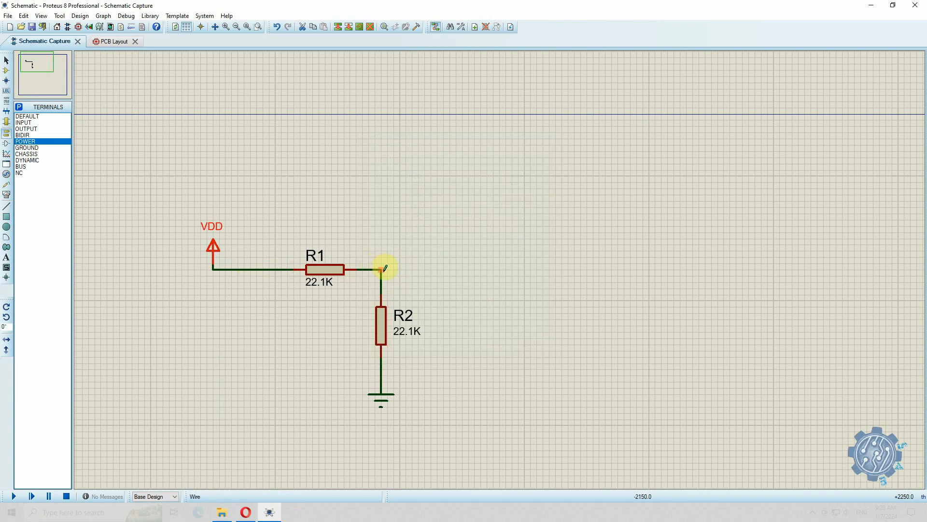
Step: Set the value of R1 to 20k and the value of R2 to 10k
{"action": "double_click", "coordinate": [319, 283]}
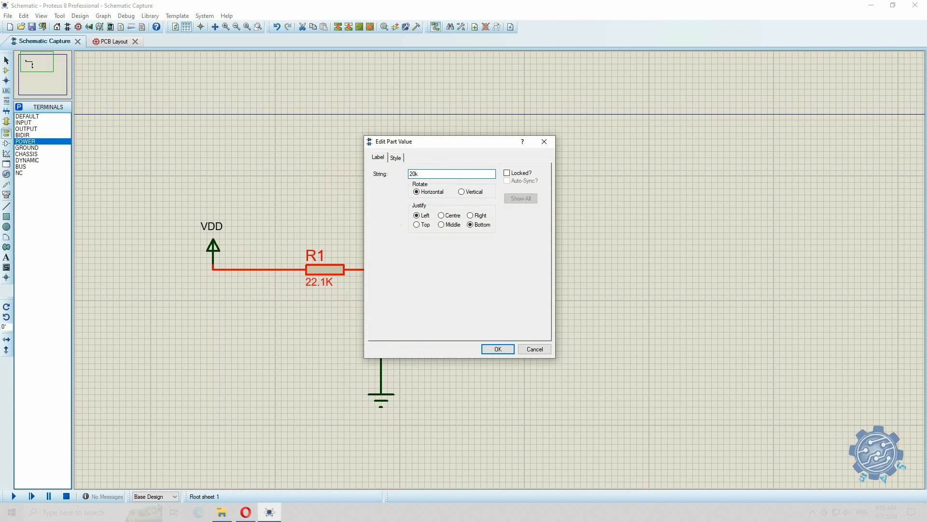
{"action": "key", "text": "Return"}
{"action": "double_click", "coordinate": [410, 338]}
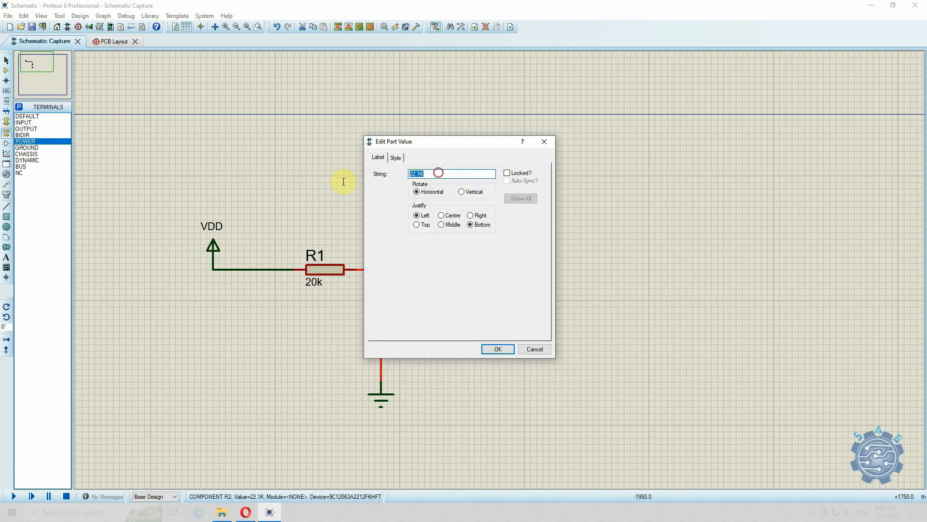
{"action": "type", "text": "10k"}
{"action": "key", "text": "Return"}
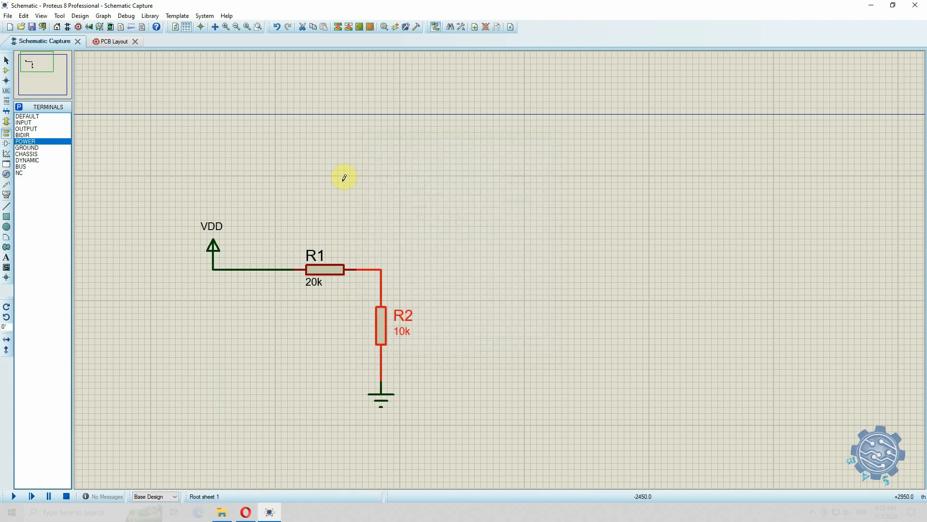
{"action": "left_click", "coordinate": [471, 261]}
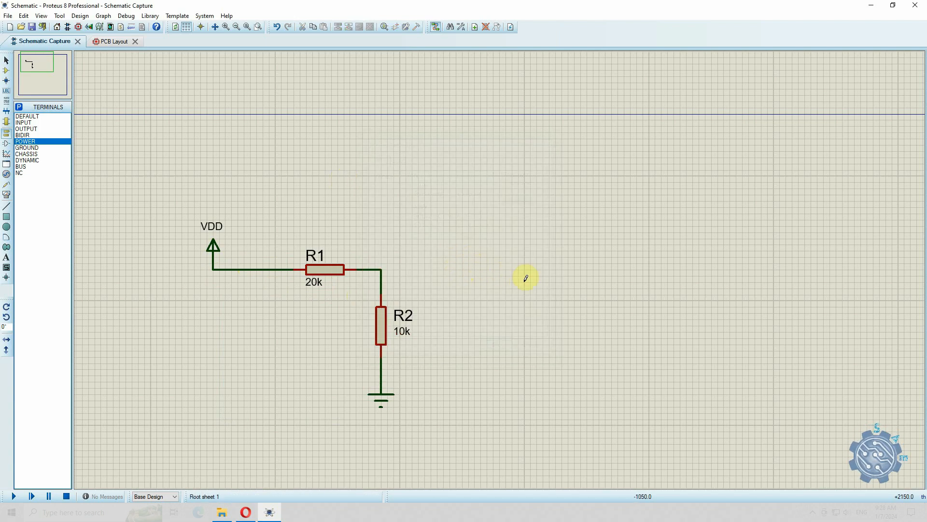
Step: Label the wire between R1 and R2 as 5V and shift the label slightly left of the wire's corner
{"action": "right_click", "coordinate": [383, 267]}
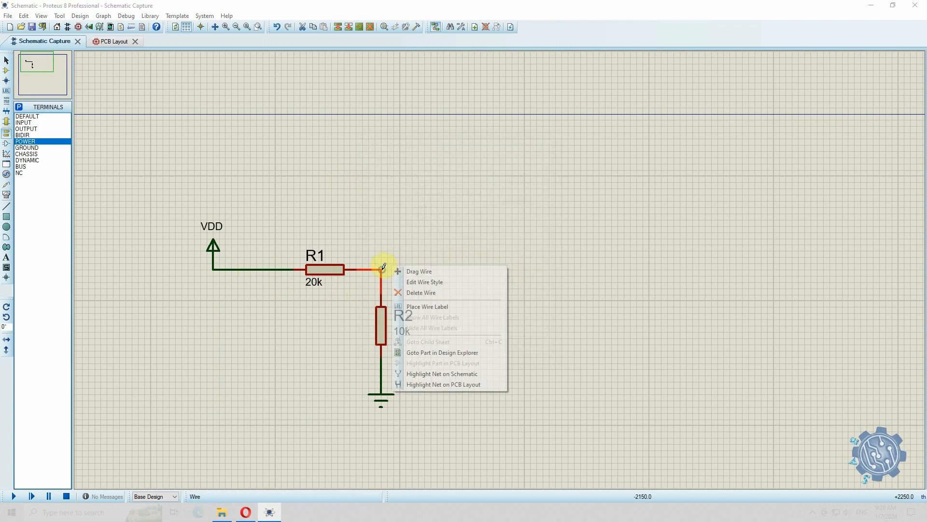
{"action": "left_click", "coordinate": [415, 307]}
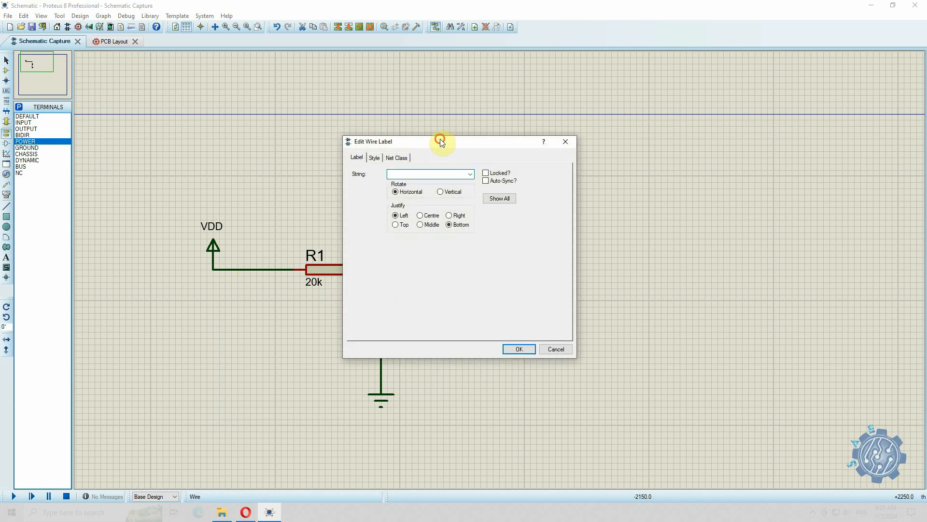
{"action": "left_click_drag", "start_coordinate": [440, 140], "coordinate": [565, 136]}
{"action": "left_click", "coordinate": [542, 169]}
{"action": "type", "text": "5"}
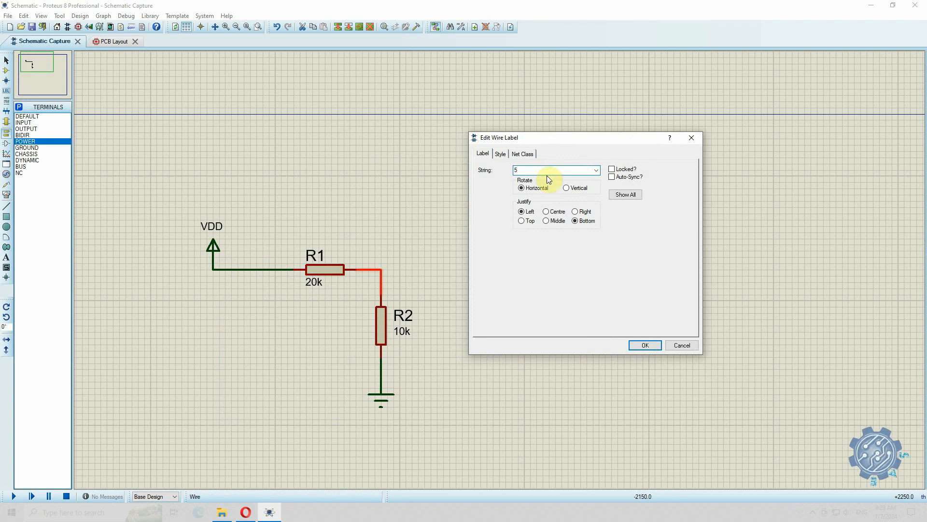
{"action": "type", "text": "V"}
{"action": "left_click", "coordinate": [631, 341]}
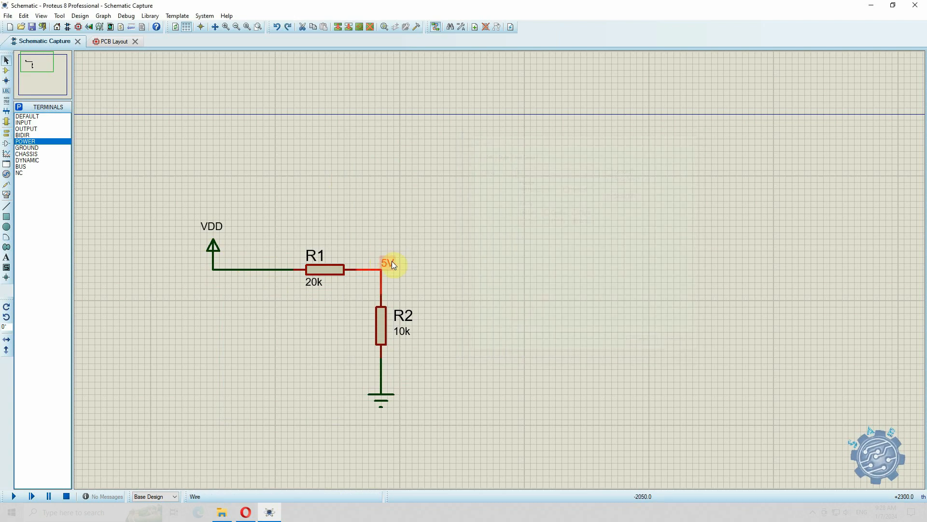
{"action": "left_click", "coordinate": [412, 272]}
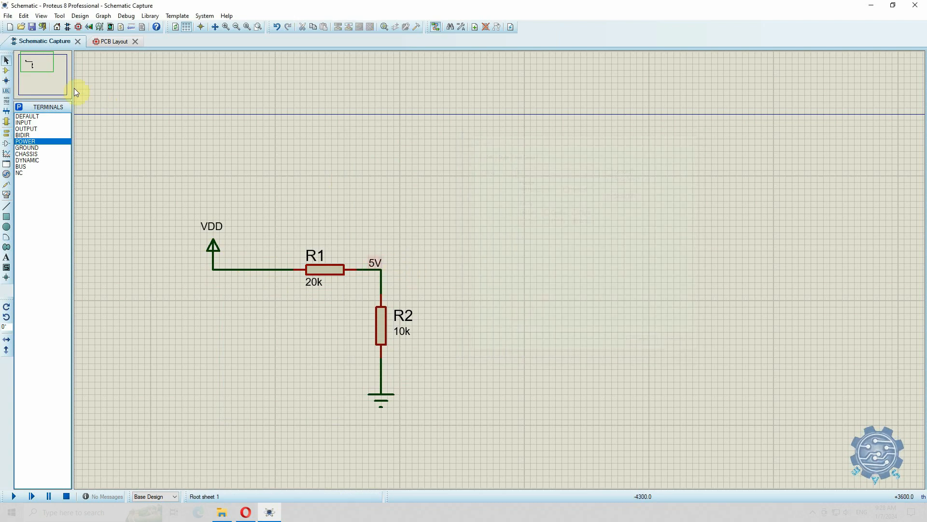
Step: Search the device library for LED and narrow the results to the LEDs sub-category
{"action": "left_click", "coordinate": [6, 70]}
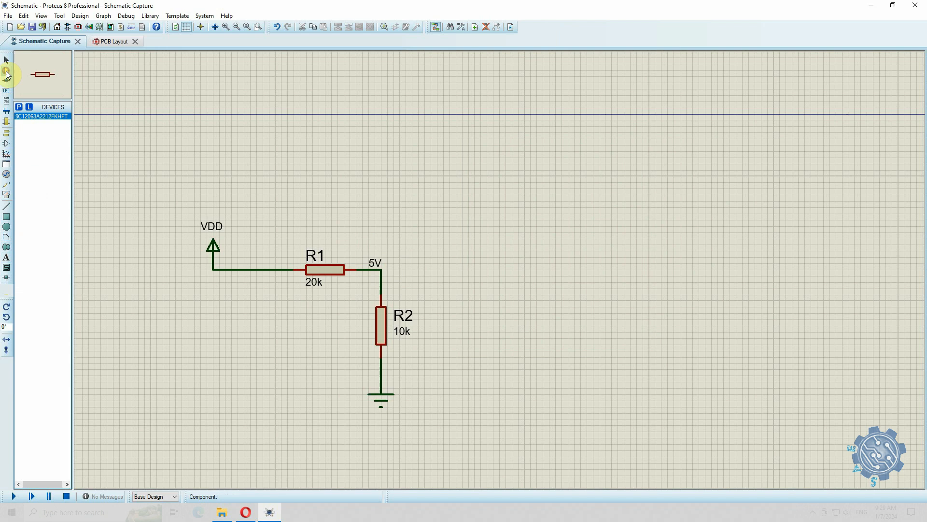
{"action": "left_click", "coordinate": [19, 108]}
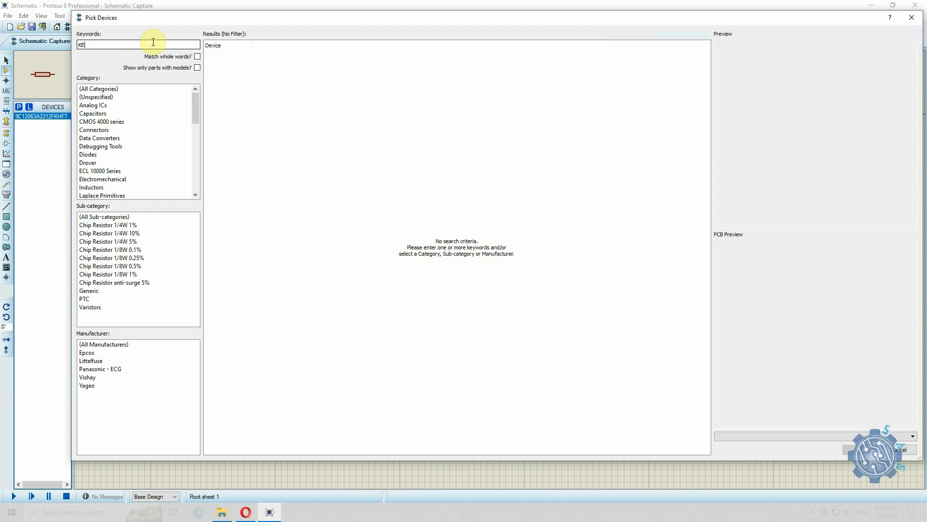
{"action": "type", "text": "LED"}
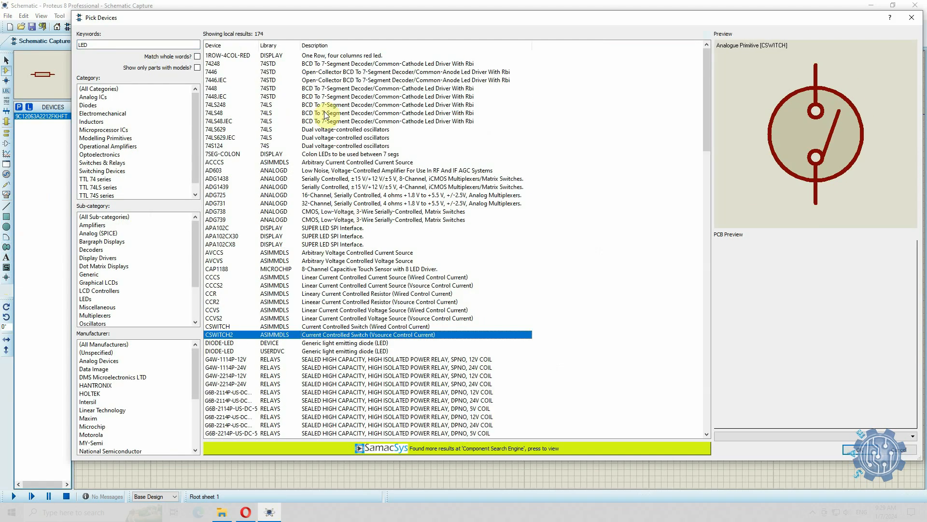
{"action": "left_click", "coordinate": [110, 299]}
Step: Examine the previews of the available LED devices, from the APA102C models through to the WS2812 models
{"action": "left_click", "coordinate": [305, 56]}
{"action": "left_click", "coordinate": [306, 63]}
{"action": "left_click", "coordinate": [307, 72]}
{"action": "left_click", "coordinate": [307, 80]}
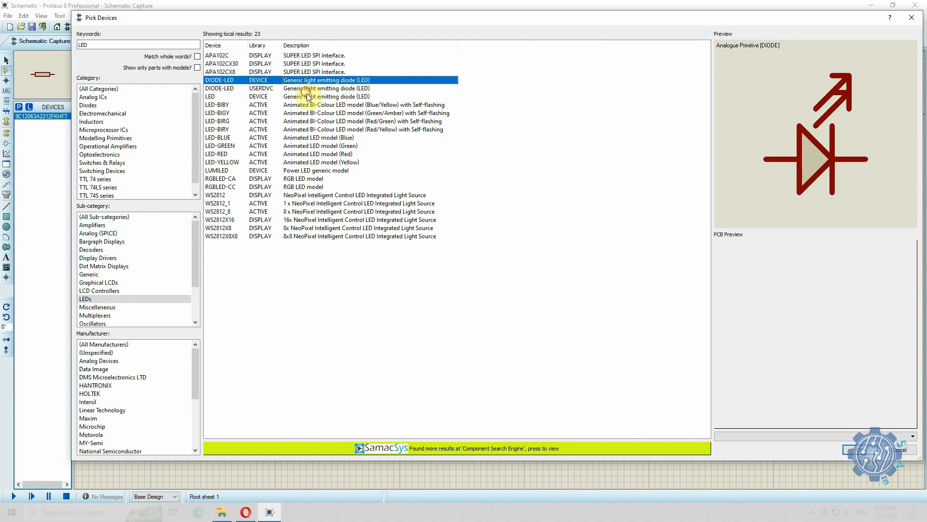
{"action": "left_click", "coordinate": [307, 96]}
{"action": "left_click", "coordinate": [307, 104]}
{"action": "left_click", "coordinate": [309, 113]}
{"action": "left_click", "coordinate": [309, 121]}
{"action": "left_click", "coordinate": [309, 129]}
{"action": "left_click", "coordinate": [309, 137]}
{"action": "left_click", "coordinate": [309, 146]}
{"action": "left_click", "coordinate": [310, 154]}
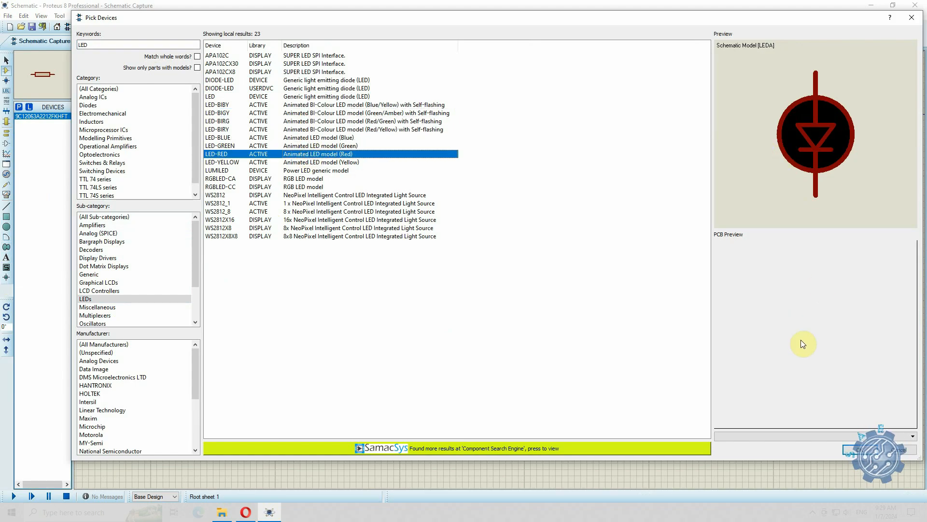
{"action": "left_click", "coordinate": [312, 162]}
{"action": "left_click", "coordinate": [309, 171]}
{"action": "left_click", "coordinate": [305, 178]}
{"action": "left_click", "coordinate": [303, 187]}
{"action": "left_click", "coordinate": [307, 203]}
{"action": "left_click", "coordinate": [310, 220]}
{"action": "left_click", "coordinate": [311, 228]}
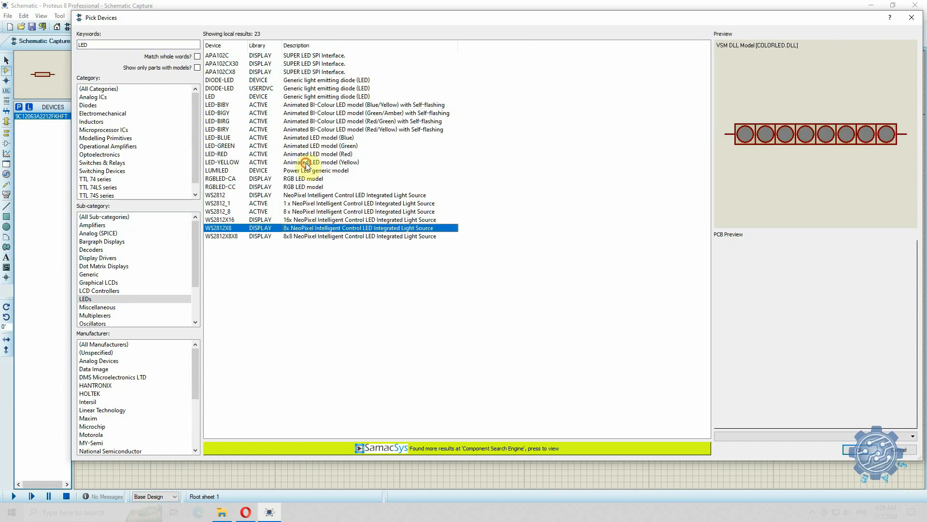
Step: Add the generic light emitting diode LED from the DEVICE library to the project's device list
{"action": "left_click", "coordinate": [306, 164]}
{"action": "left_click", "coordinate": [303, 97]}
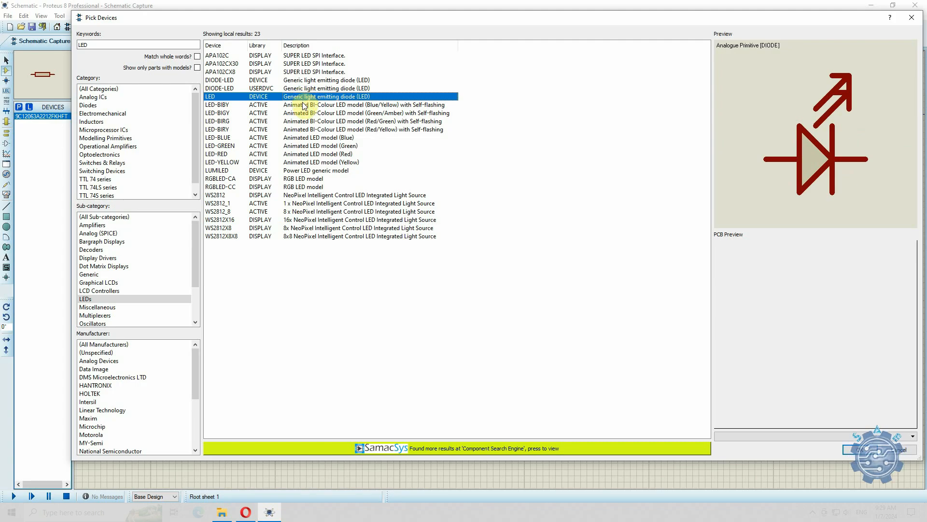
{"action": "left_click", "coordinate": [855, 449]}
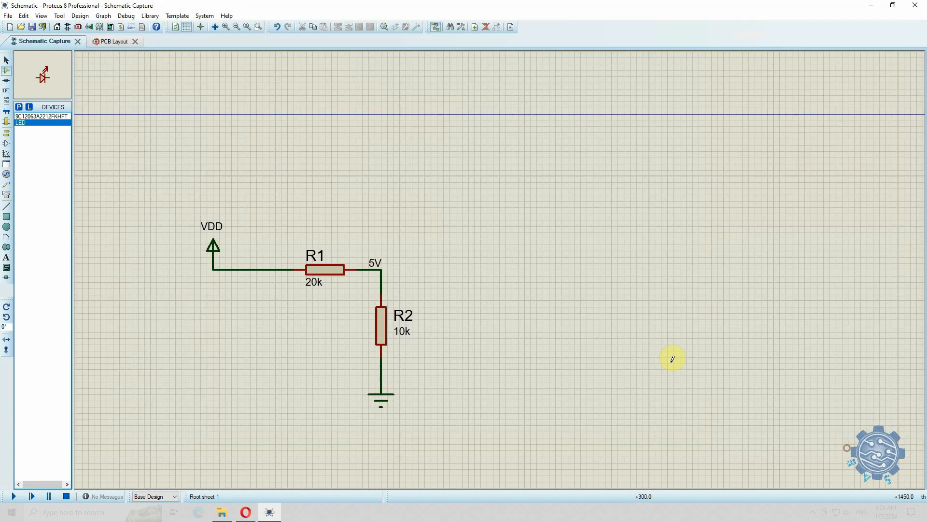
Step: Place the LED to the right of the 5V wire corner and wire its anode to that corner
{"action": "left_click", "coordinate": [482, 269]}
{"action": "left_click", "coordinate": [456, 269]}
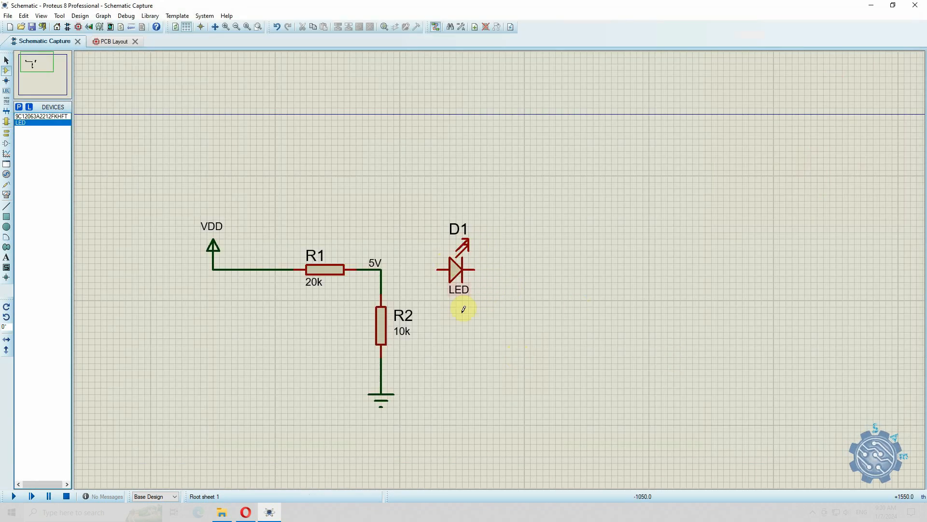
{"action": "left_click", "coordinate": [381, 269]}
{"action": "left_click", "coordinate": [437, 269]}
Step: Draw a wire from the LED's cathode to the right and down to a free end level with R2's lower wire
{"action": "left_click", "coordinate": [475, 269]}
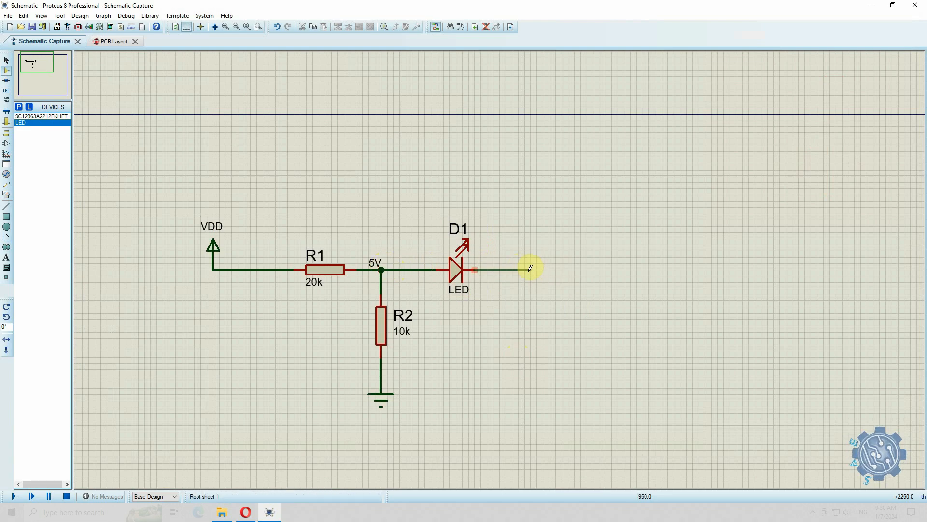
{"action": "left_click", "coordinate": [529, 269]}
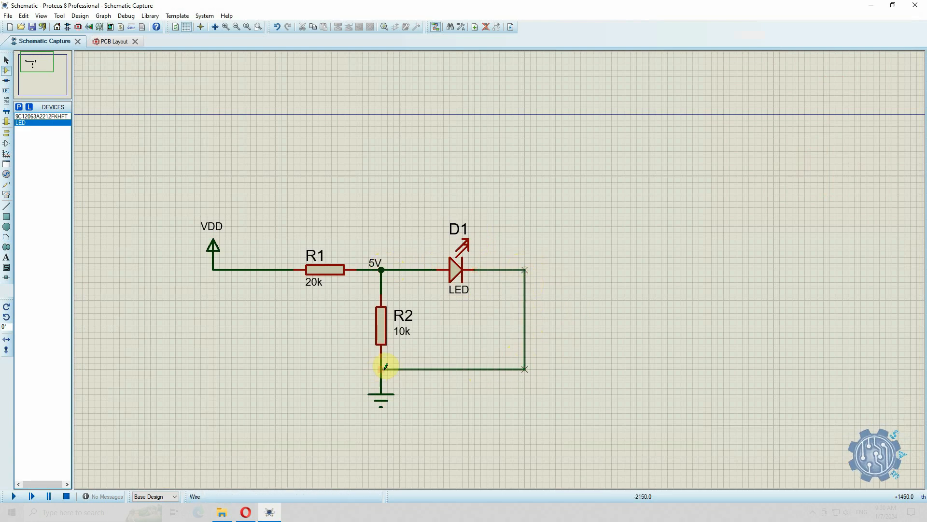
{"action": "double_click", "coordinate": [525, 369]}
Step: Place a second GROUND terminal directly below the free end of the LED's cathode wire
{"action": "left_click", "coordinate": [6, 131]}
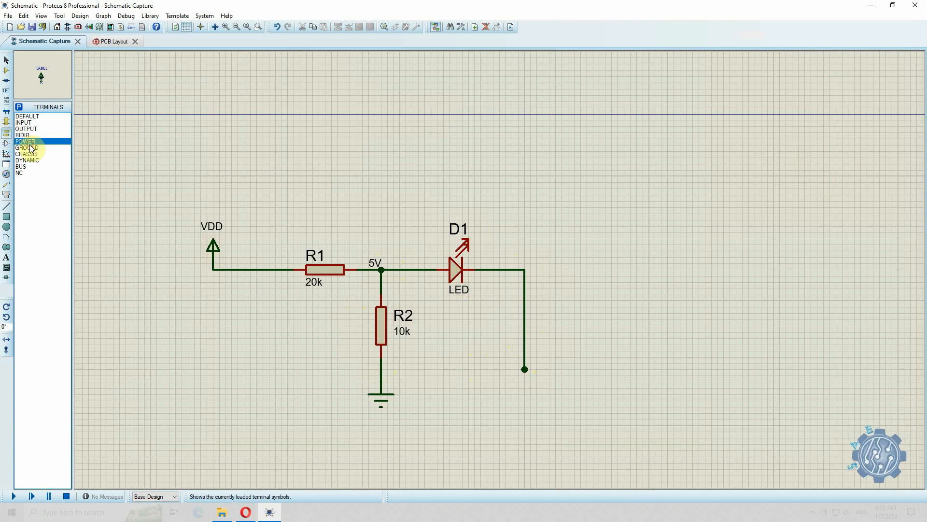
{"action": "left_click", "coordinate": [27, 147]}
{"action": "left_click", "coordinate": [524, 386]}
Step: Delete the free-ended cathode wire and wire the LED's cathode directly to the second GROUND terminal
{"action": "right_click", "coordinate": [525, 344]}
{"action": "left_click", "coordinate": [567, 221]}
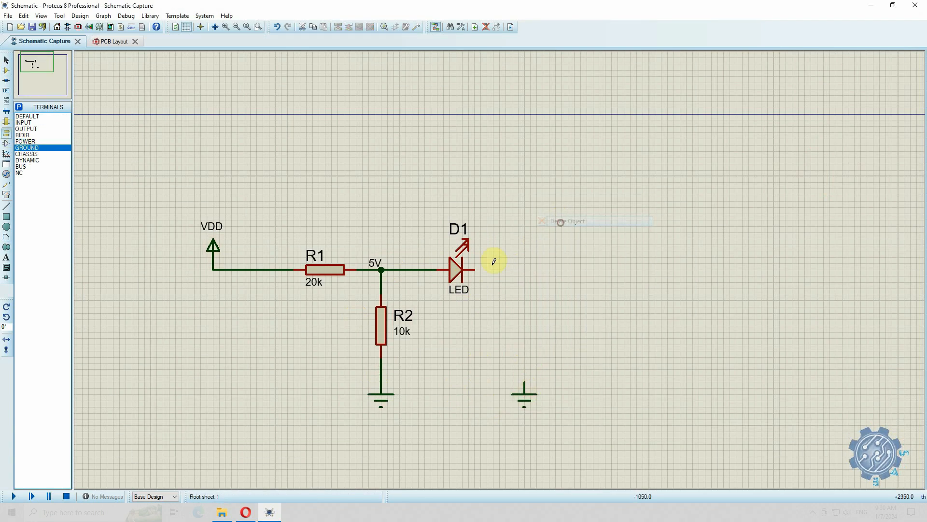
{"action": "left_click", "coordinate": [475, 269]}
{"action": "left_click", "coordinate": [524, 380]}
Step: Delete the wire between the 5V junction and the LED's anode
{"action": "scroll", "coordinate": [551, 290], "scroll_direction": "down", "scroll_amount": 2}
{"action": "scroll", "coordinate": [551, 290], "scroll_direction": "up", "scroll_amount": 3}
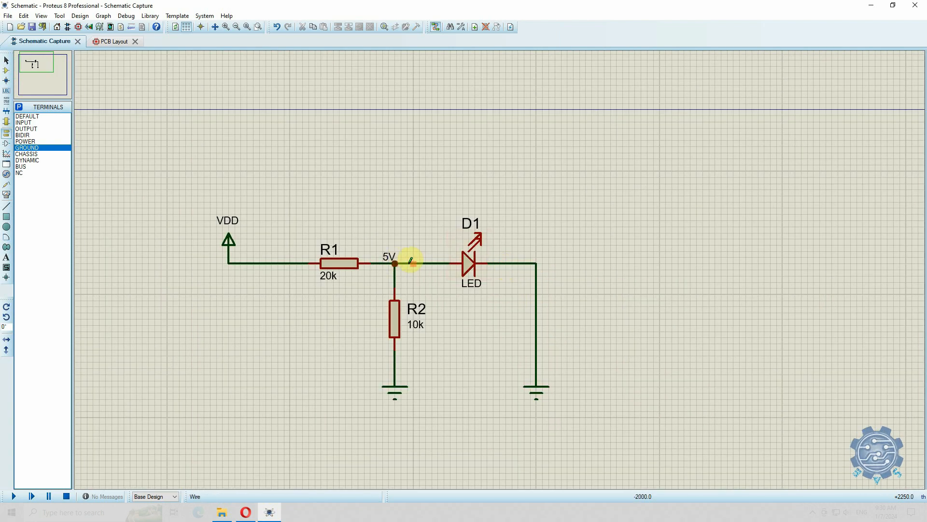
{"action": "key", "text": "F5"}
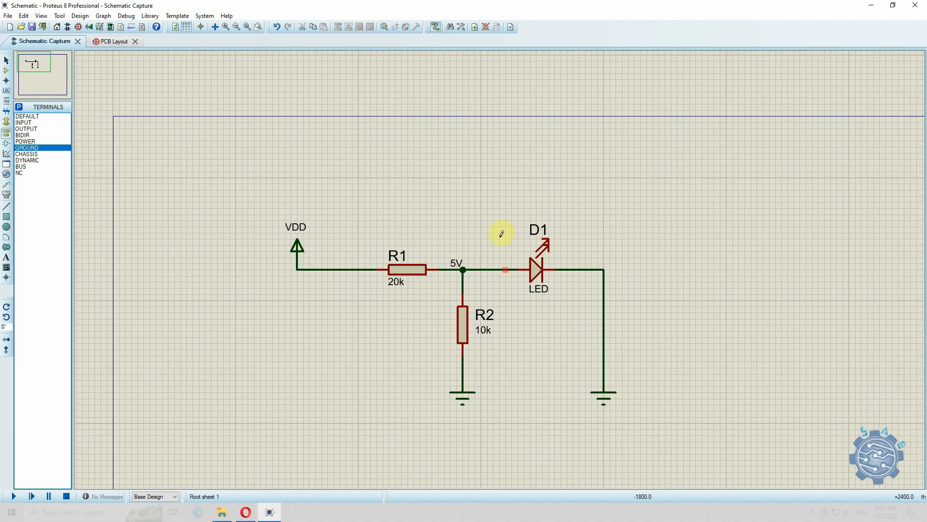
{"action": "right_click", "coordinate": [506, 268]}
{"action": "left_click", "coordinate": [531, 296]}
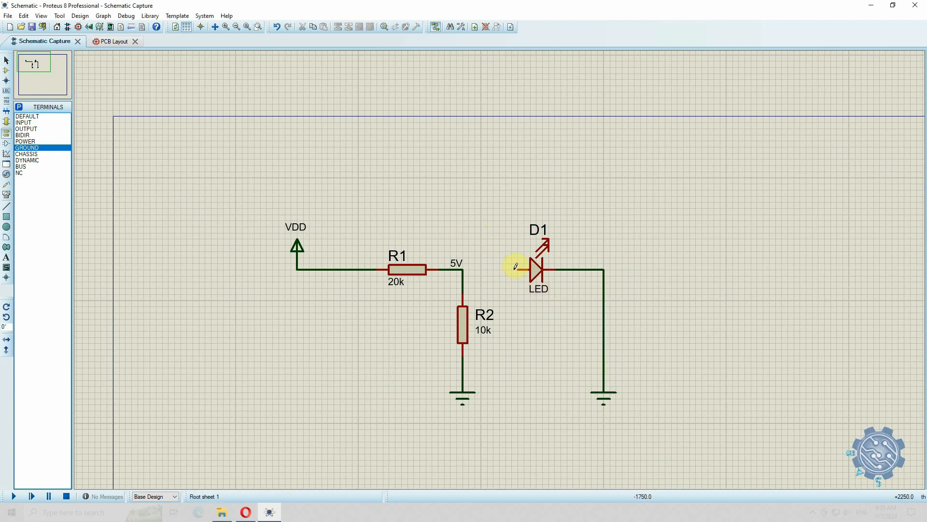
Step: Add a short free-ended wire at the LED's anode and give it the wire label 5V
{"action": "right_click", "coordinate": [499, 269]}
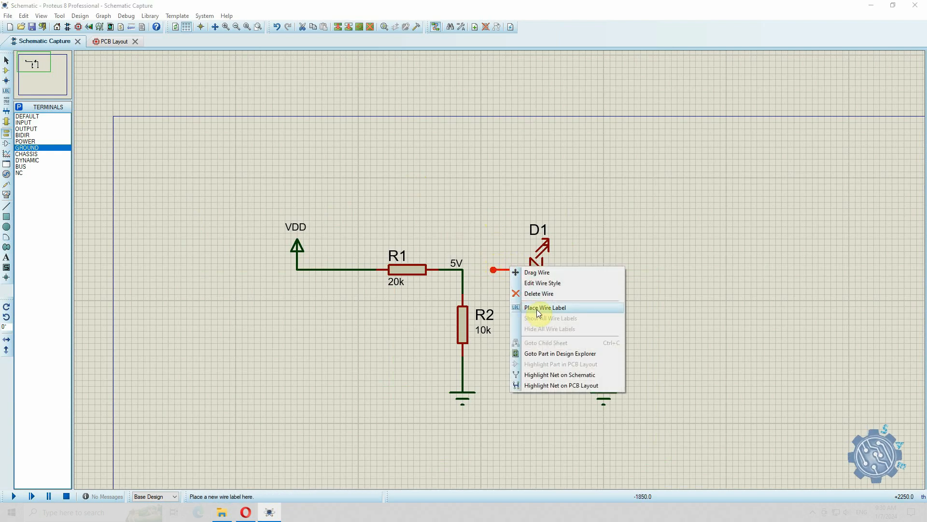
{"action": "left_click", "coordinate": [535, 308]}
{"action": "type", "text": "5V"}
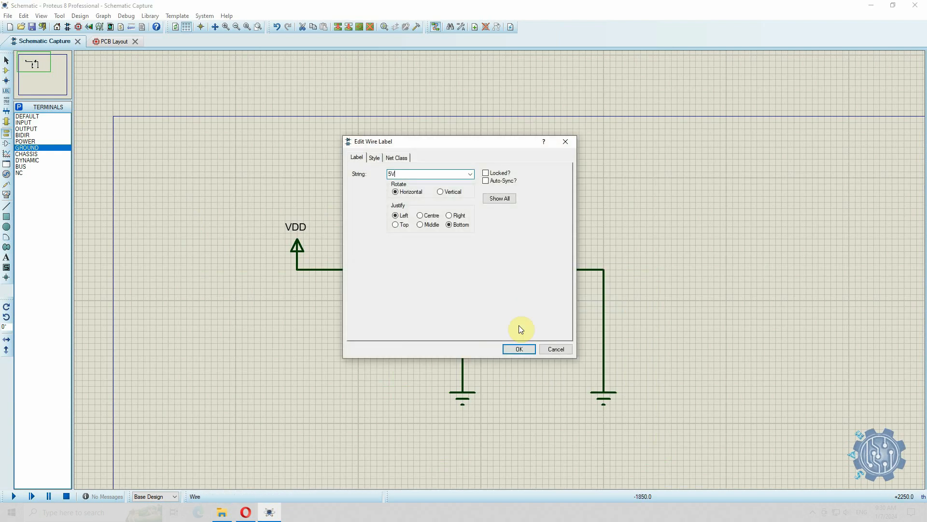
{"action": "left_click", "coordinate": [519, 349]}
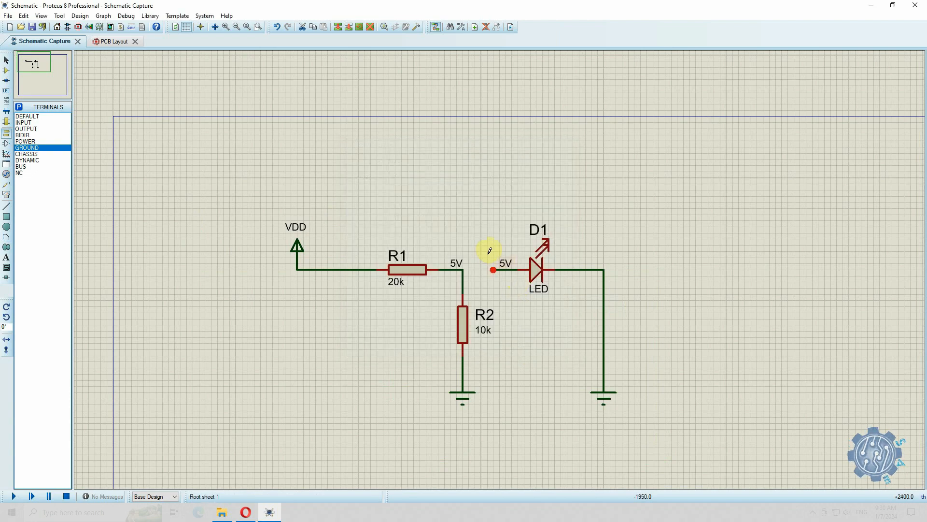
Step: Check the PCB footprint setting in the component properties of LED D1
{"action": "double_click", "coordinate": [355, 233]}
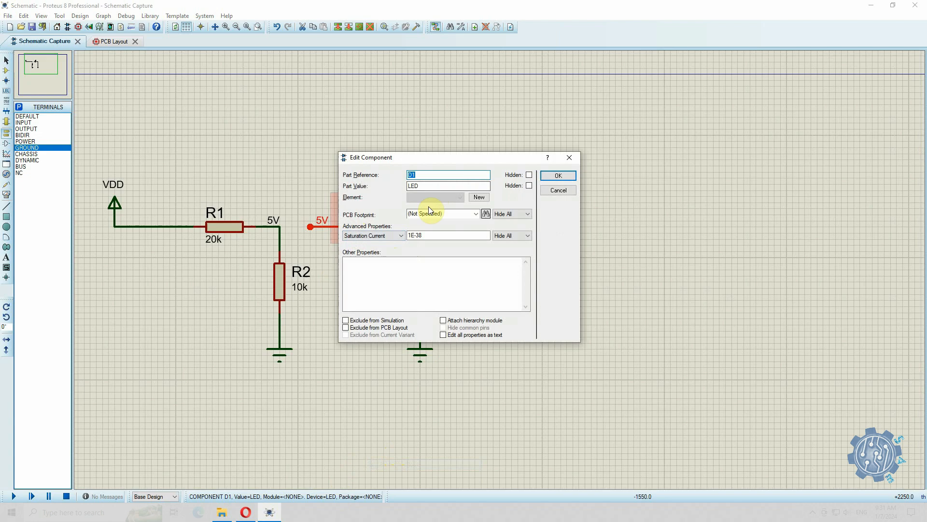
{"action": "left_click", "coordinate": [476, 214]}
{"action": "left_click", "coordinate": [477, 213]}
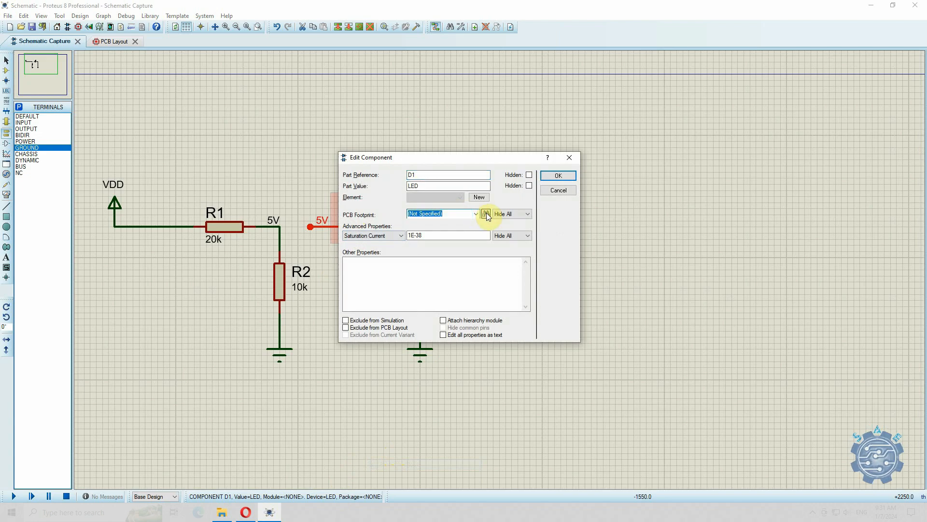
{"action": "left_click", "coordinate": [416, 214]}
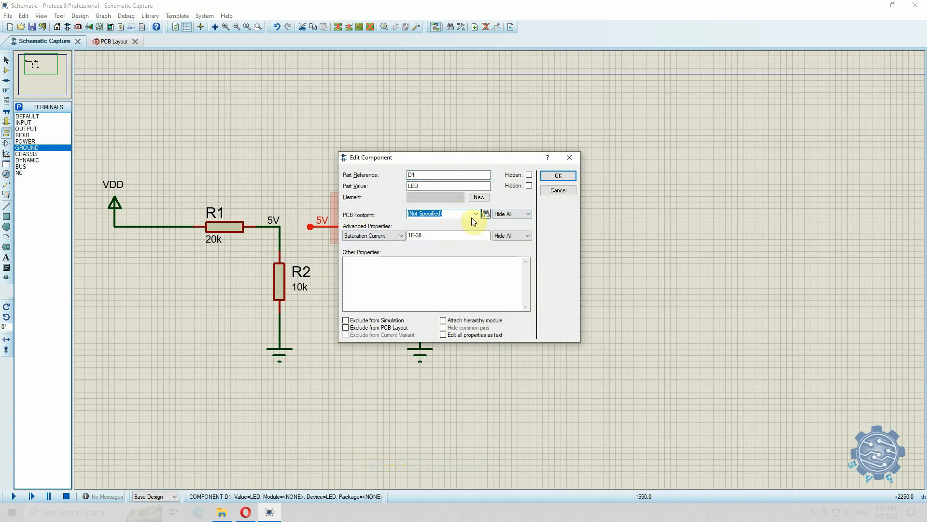
{"action": "left_click", "coordinate": [569, 157]}
Step: In the PCB layout, draw a rectangular outline about 41 by 29 mm on the Board Edge layer around the origin
{"action": "left_click", "coordinate": [115, 43]}
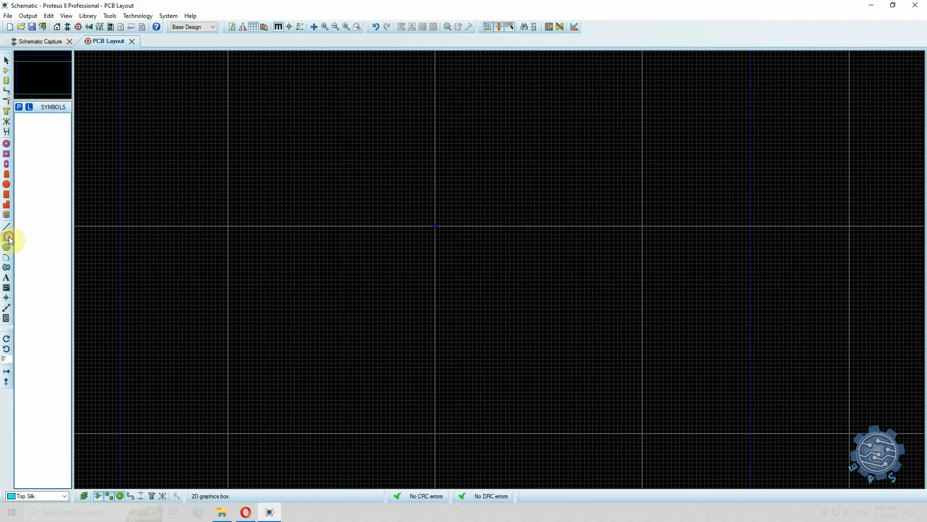
{"action": "left_click", "coordinate": [7, 238]}
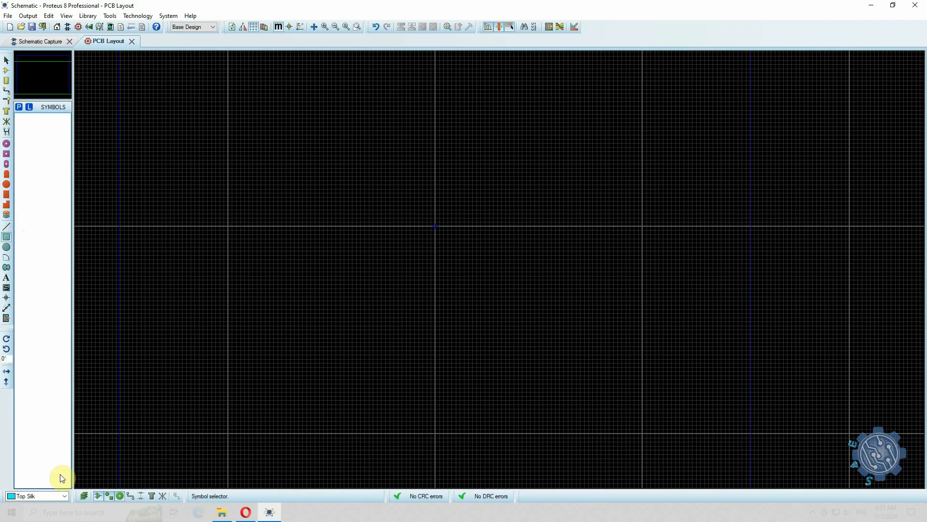
{"action": "left_click", "coordinate": [64, 496]}
{"action": "left_click", "coordinate": [57, 487]}
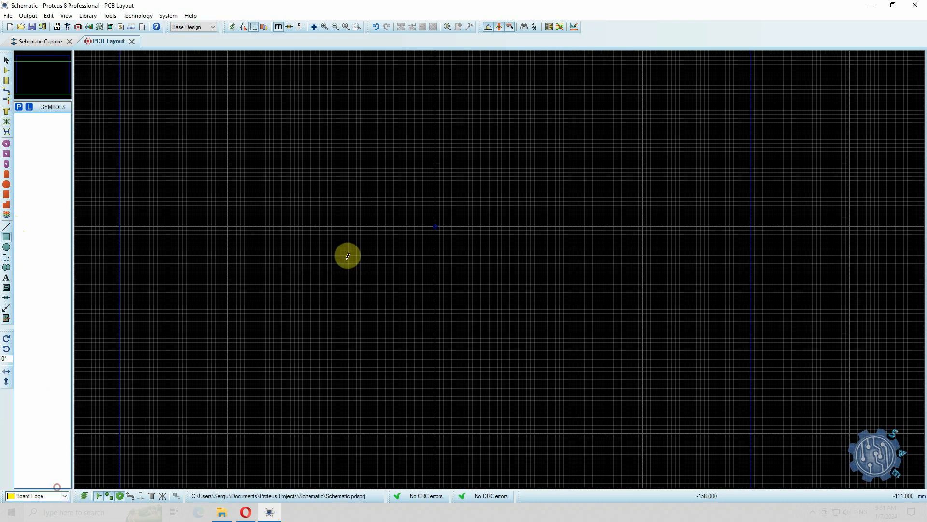
{"action": "scroll", "coordinate": [501, 265], "scroll_direction": "up", "scroll_amount": 3}
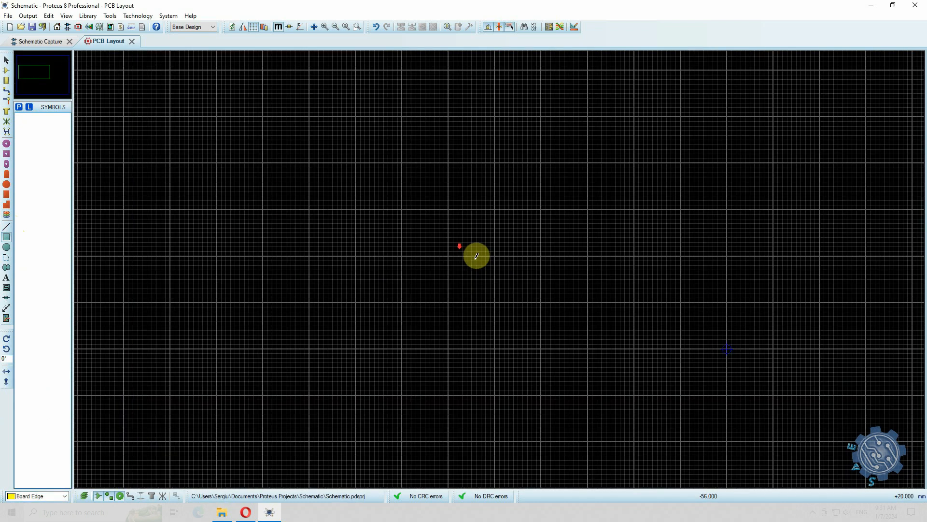
{"action": "scroll", "coordinate": [476, 256], "scroll_direction": "down", "scroll_amount": 1}
{"action": "left_click_drag", "start_coordinate": [588, 279], "coordinate": [715, 368]}
Step: Set the board outline's width to 40 mm and its height to 20 mm
{"action": "scroll", "coordinate": [715, 369], "scroll_direction": "up", "scroll_amount": 2}
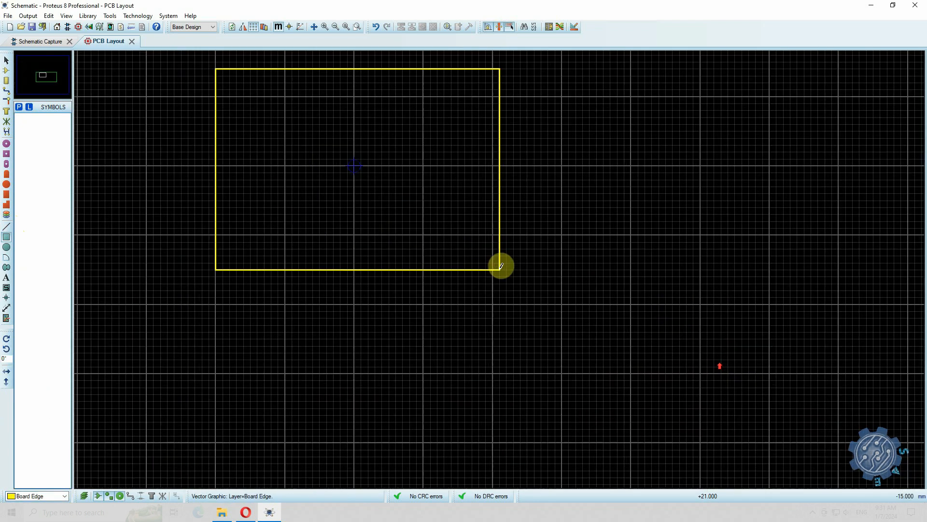
{"action": "scroll", "coordinate": [499, 267], "scroll_direction": "down", "scroll_amount": 1}
{"action": "scroll", "coordinate": [440, 201], "scroll_direction": "up", "scroll_amount": 1}
{"action": "right_click", "coordinate": [585, 319]}
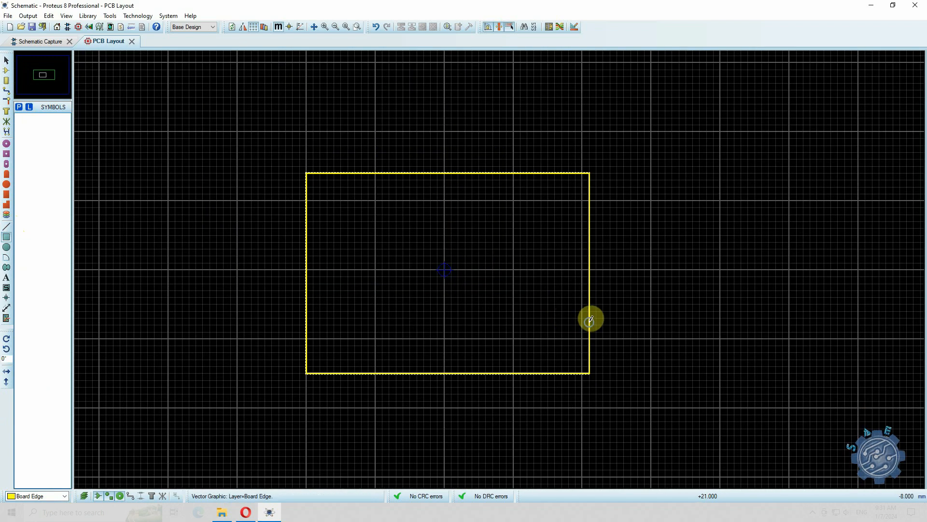
{"action": "left_click", "coordinate": [627, 345]}
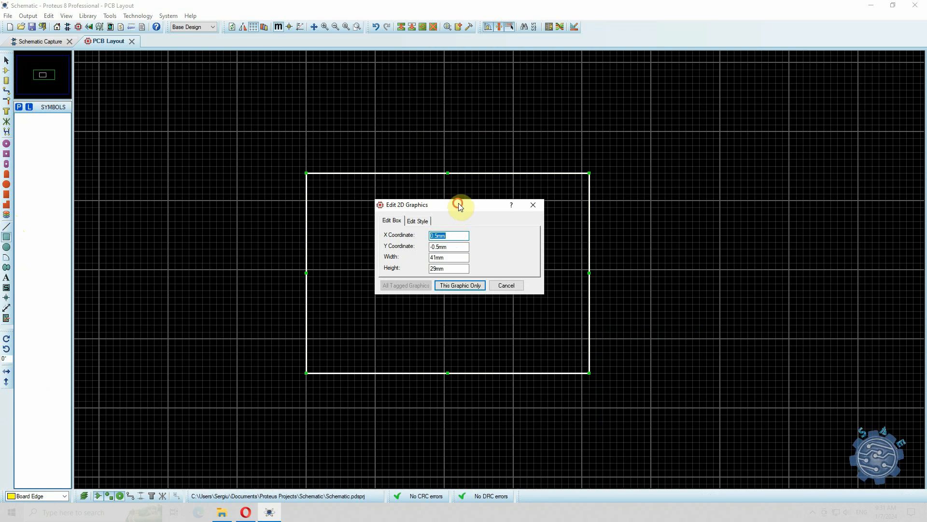
{"action": "left_click_drag", "start_coordinate": [457, 204], "coordinate": [476, 204]}
{"action": "left_click", "coordinate": [455, 256]}
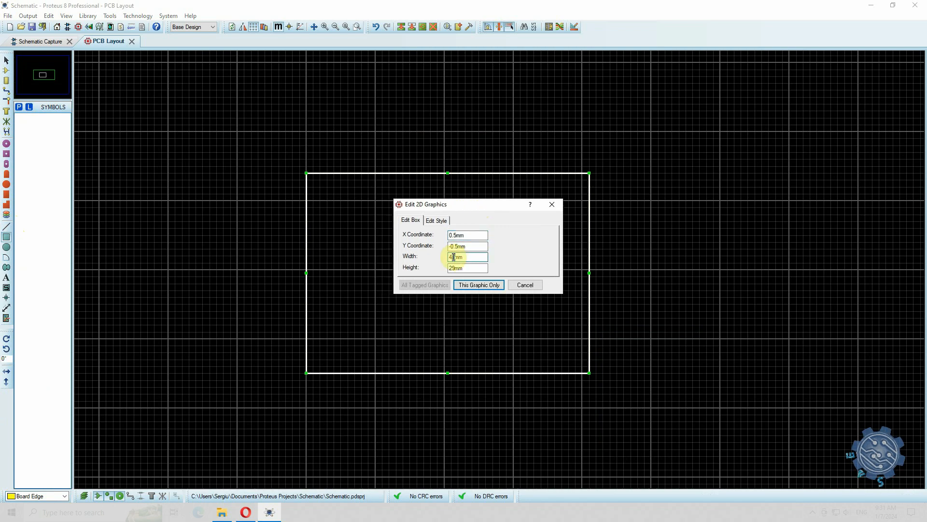
{"action": "left_click_drag", "start_coordinate": [454, 257], "coordinate": [452, 256]}
{"action": "key", "text": "BackSpace"}
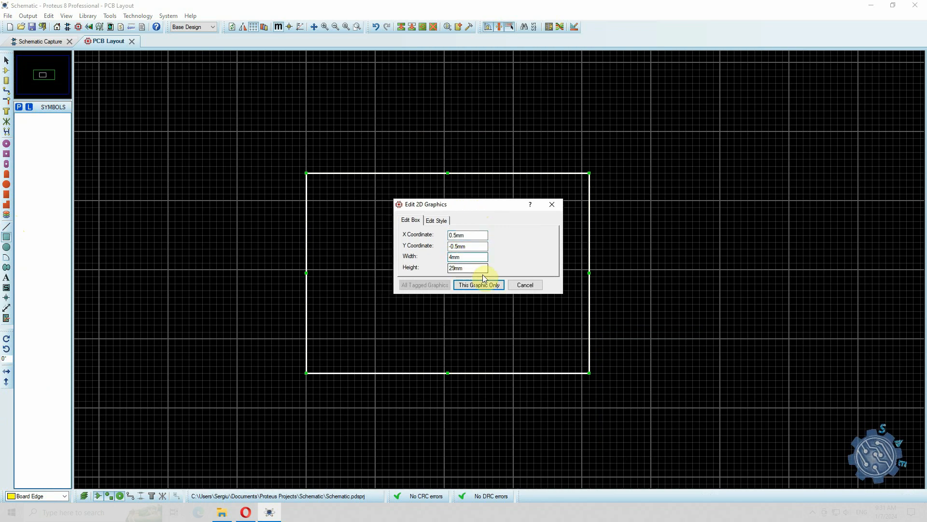
{"action": "type", "text": "0"}
{"action": "left_click", "coordinate": [455, 268]}
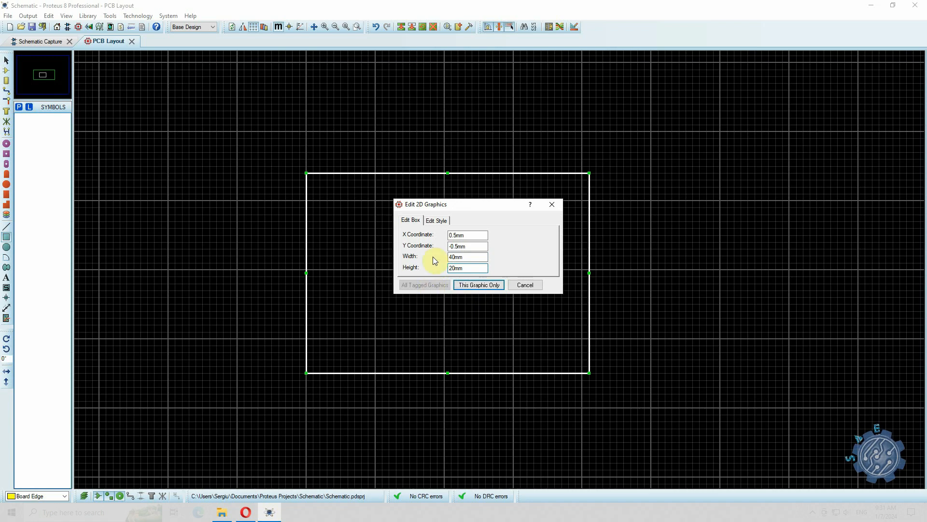
Step: Set the board outline's X and Y coordinates to 0 mm and apply the changes to this graphic only
{"action": "left_click", "coordinate": [457, 235]}
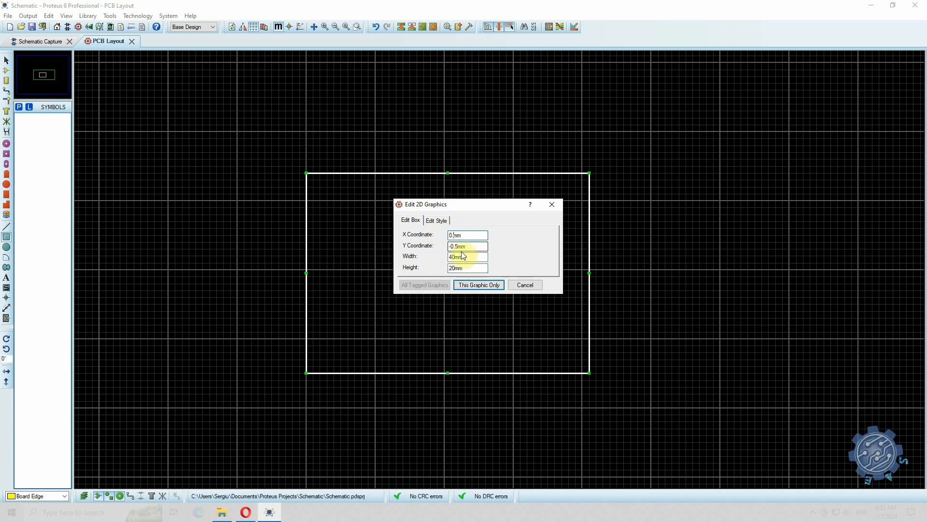
{"action": "key", "text": "BackSpace"}
{"action": "key", "text": "BackSpace"}
{"action": "left_click", "coordinate": [456, 244]}
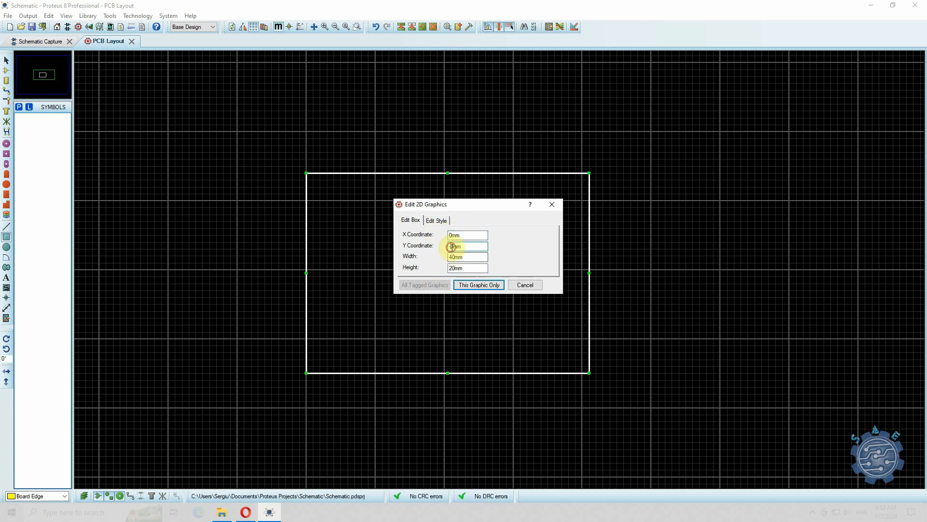
{"action": "left_click", "coordinate": [473, 285]}
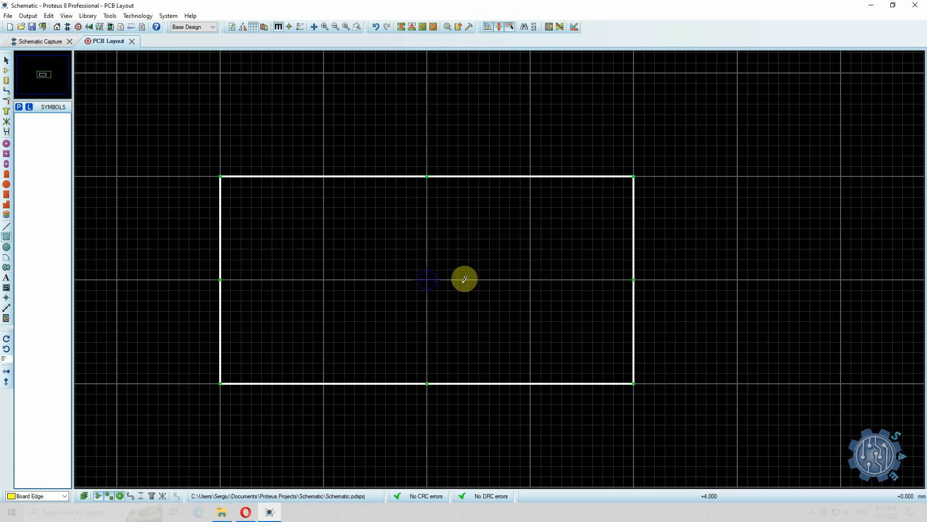
Step: Review the board outline's coordinates and dimensions in its properties
{"action": "right_click", "coordinate": [448, 168]}
{"action": "left_click", "coordinate": [483, 188]}
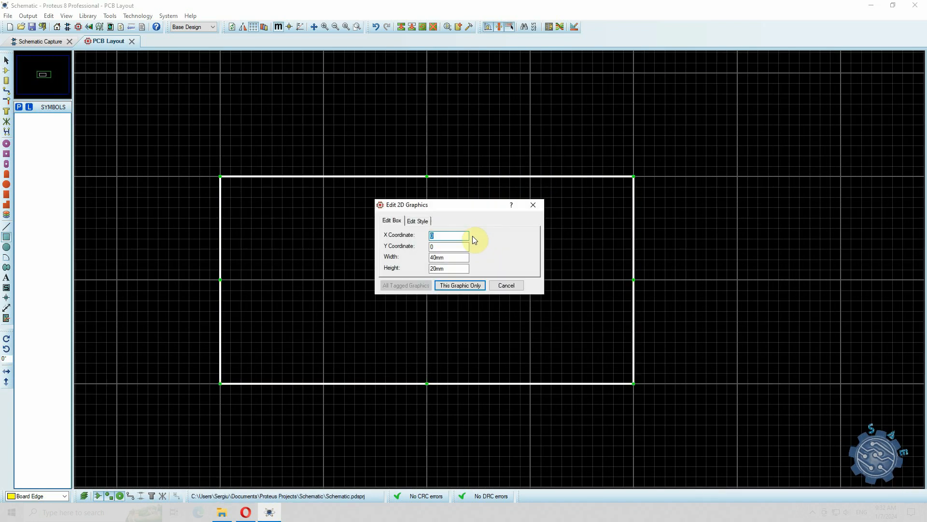
{"action": "left_click", "coordinate": [454, 246]}
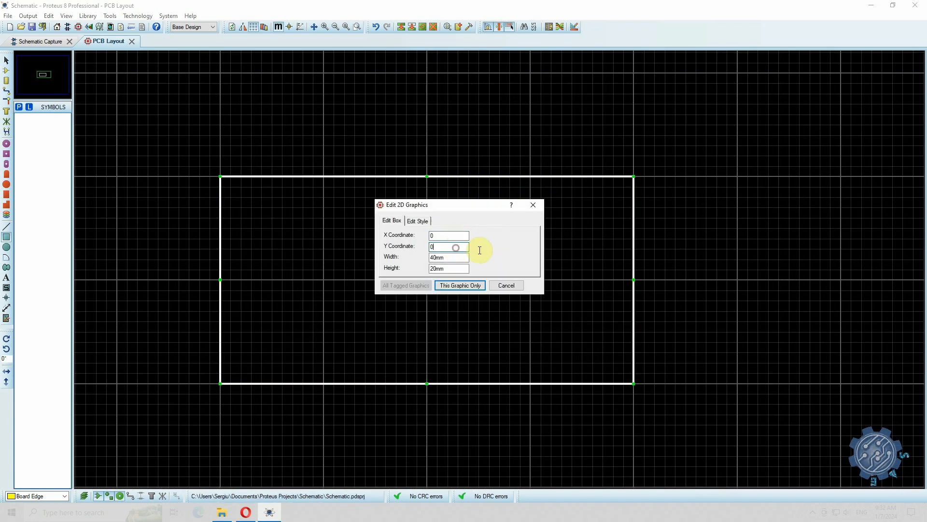
{"action": "left_click", "coordinate": [471, 285]}
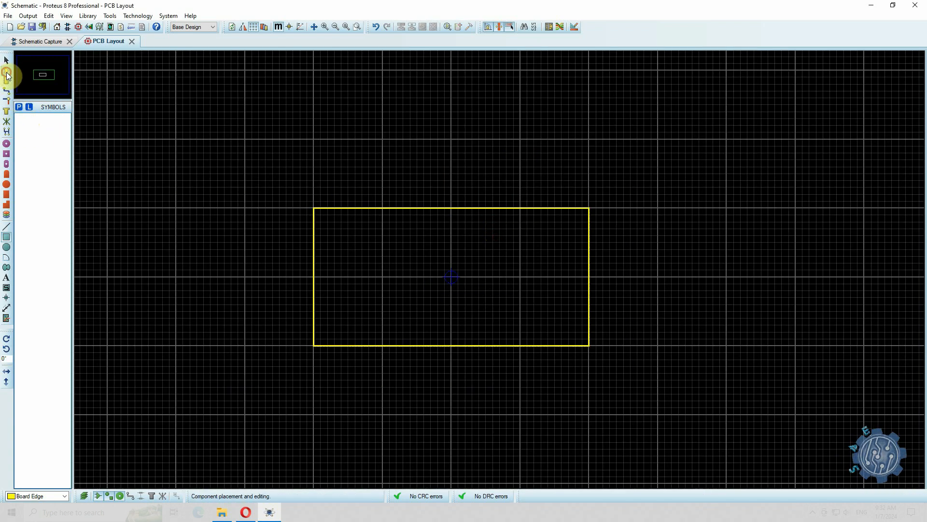
Step: Place resistor R1 horizontally near the upper-left corner inside the board outline
{"action": "left_click", "coordinate": [6, 72]}
{"action": "left_click", "coordinate": [19, 128]}
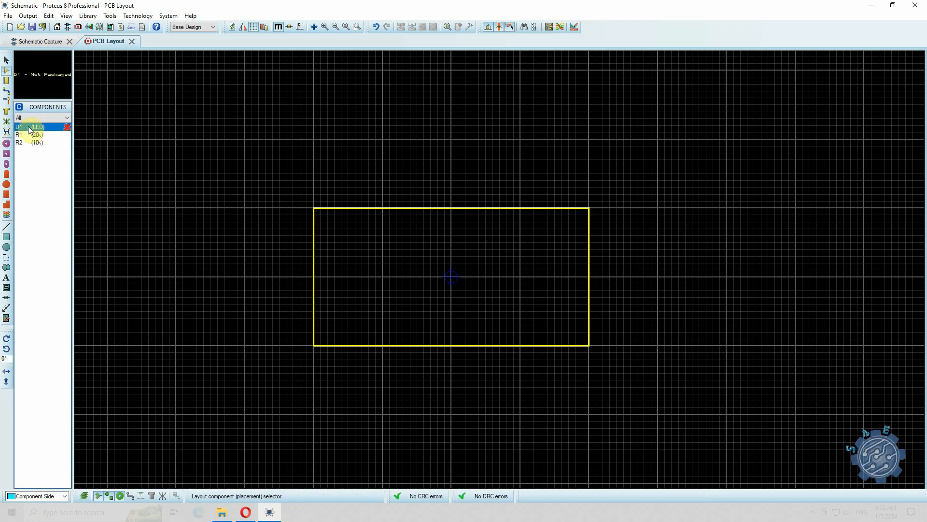
{"action": "left_click", "coordinate": [36, 135]}
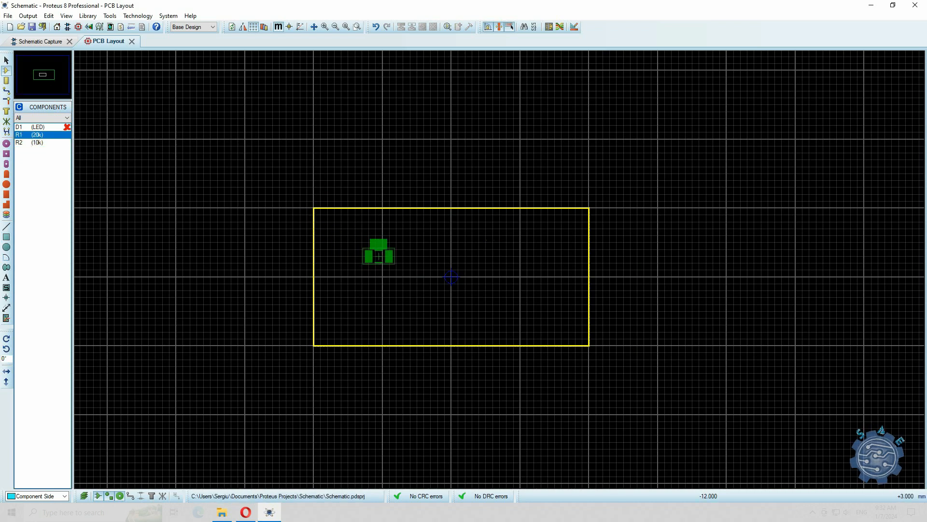
{"action": "scroll", "coordinate": [379, 251], "scroll_direction": "up", "scroll_amount": 2}
{"action": "left_click", "coordinate": [476, 223]}
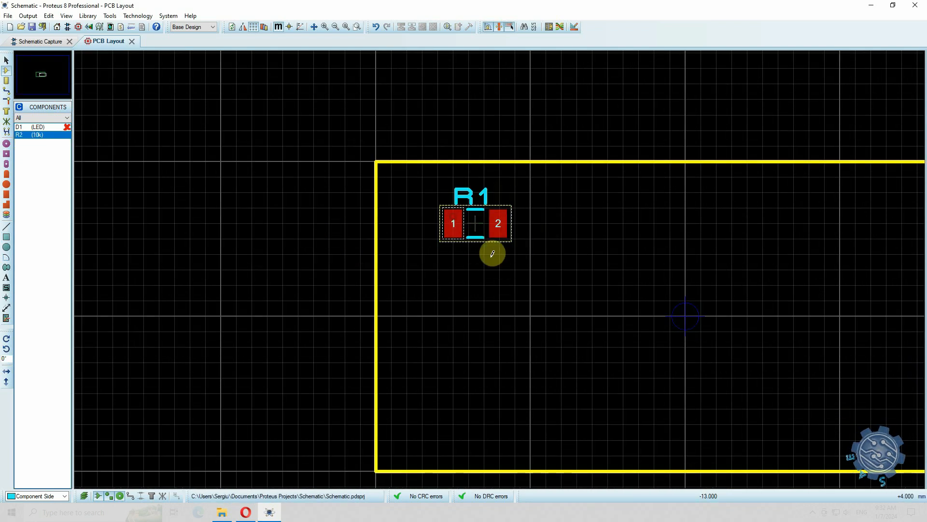
Step: Place resistor R2 rotated to 90° below and slightly right of R1, with its pad 2 facing up
{"action": "left_click", "coordinate": [38, 135]}
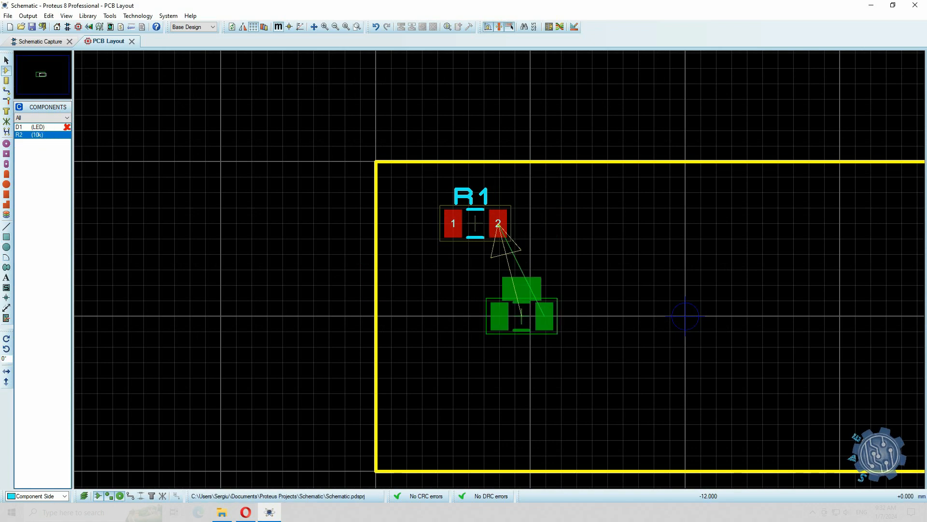
{"action": "key", "text": "KP_Add"}
{"action": "key", "text": "KP_Add"}
{"action": "key", "text": "KP_Add"}
{"action": "key", "text": "KP_Add"}
{"action": "key", "text": "KP_Add"}
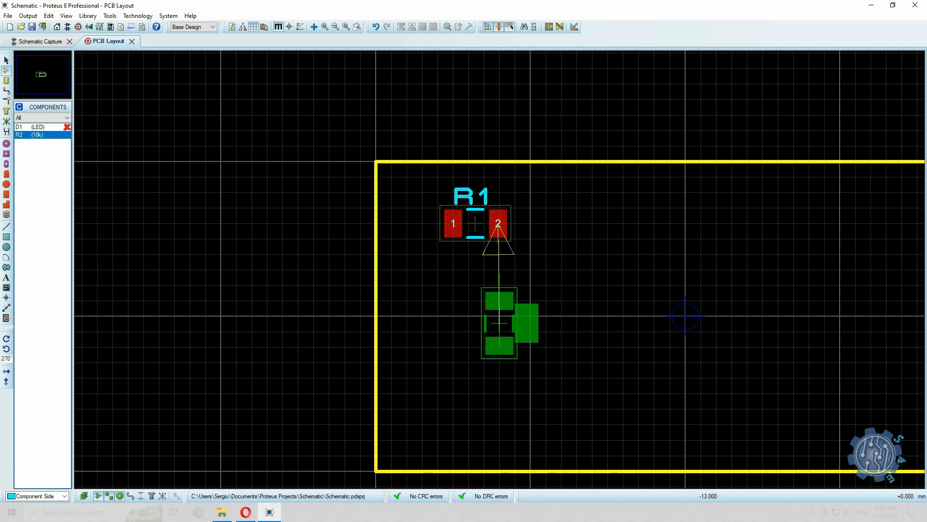
{"action": "scroll", "coordinate": [453, 362], "scroll_direction": "up", "scroll_amount": 1}
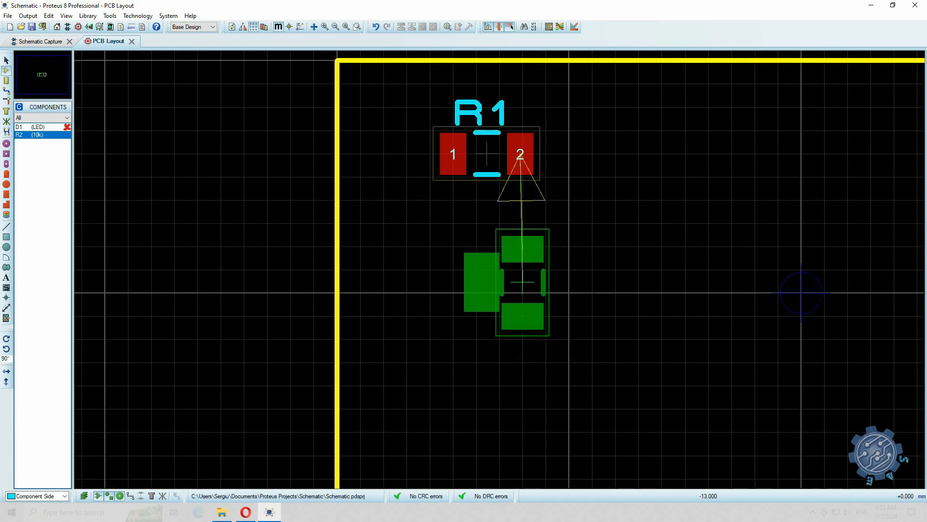
{"action": "left_click", "coordinate": [557, 300]}
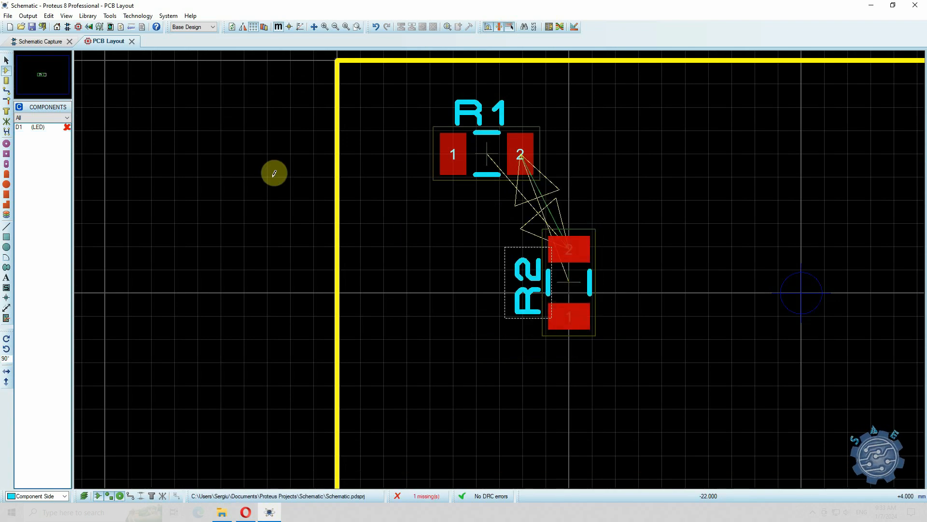
Step: Set the layout's snap grid to 0.5 mm
{"action": "left_click", "coordinate": [109, 15]}
{"action": "mouse_move", "coordinate": [96, 18]}
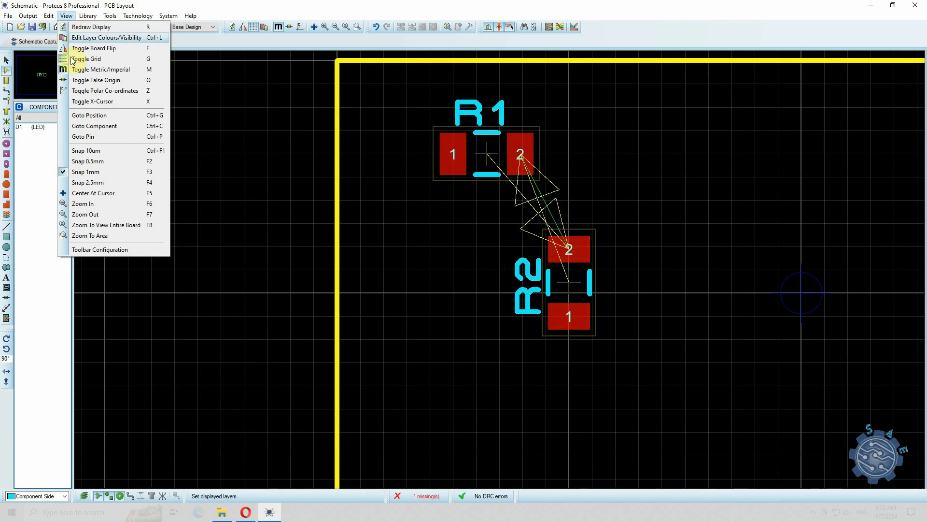
{"action": "left_click", "coordinate": [84, 161]}
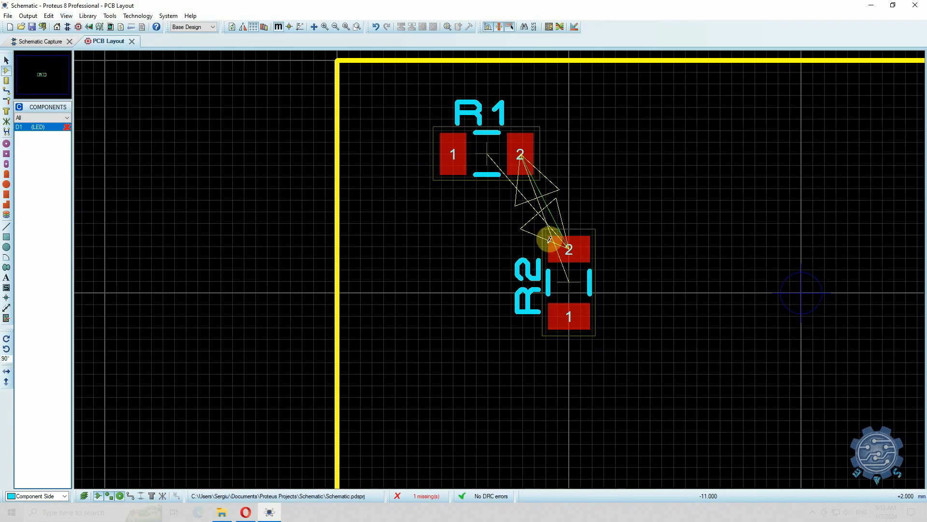
Step: Move R2 left so that its pad 2 lines up directly below R1's pad 2
{"action": "left_click", "coordinate": [6, 60]}
{"action": "scroll", "coordinate": [568, 281], "scroll_direction": "up", "scroll_amount": 2}
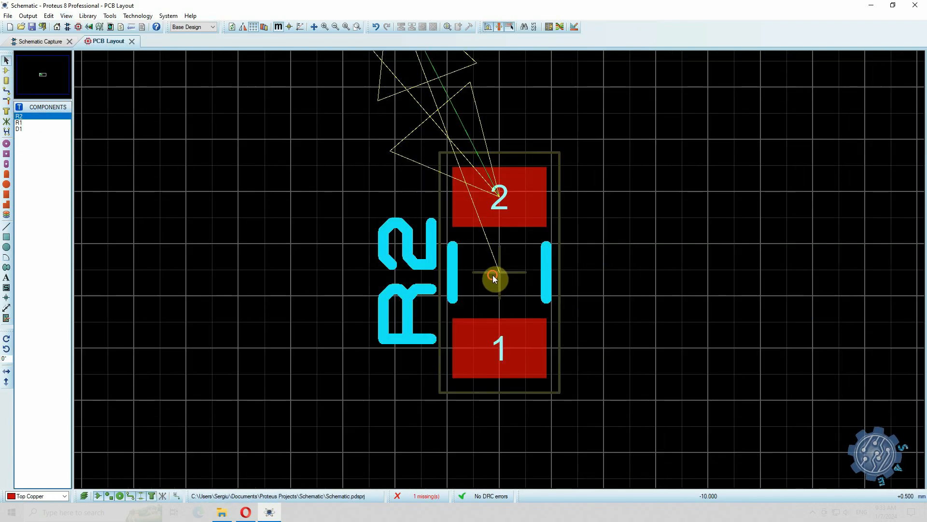
{"action": "scroll", "coordinate": [495, 278], "scroll_direction": "down", "scroll_amount": 1}
{"action": "left_click", "coordinate": [539, 328]}
{"action": "left_click_drag", "start_coordinate": [499, 269], "coordinate": [435, 272]}
{"action": "scroll", "coordinate": [523, 254], "scroll_direction": "down", "scroll_amount": 3}
{"action": "scroll", "coordinate": [499, 270], "scroll_direction": "up", "scroll_amount": 3}
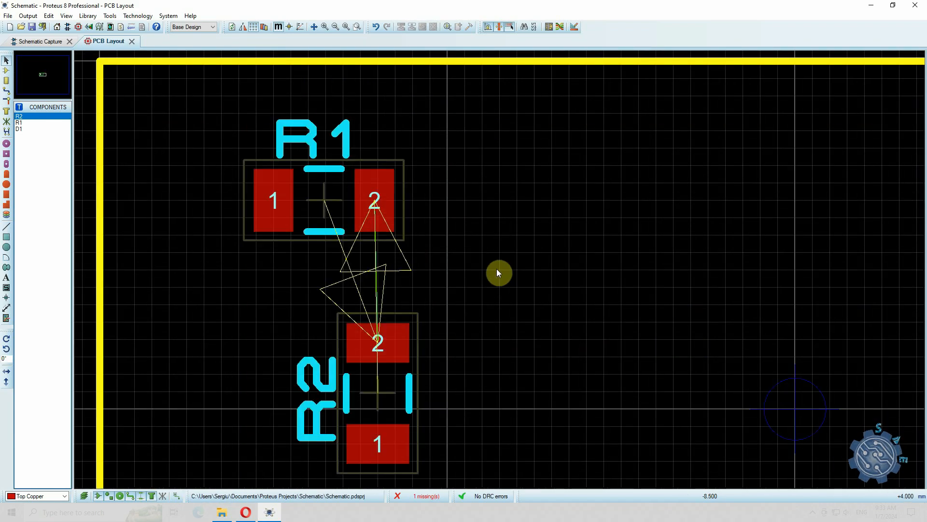
Step: In the schematic, delete the separate 5V-labelled stub beside D1 and wire D1's anode directly to the R1-R2 junction
{"action": "left_click", "coordinate": [6, 70]}
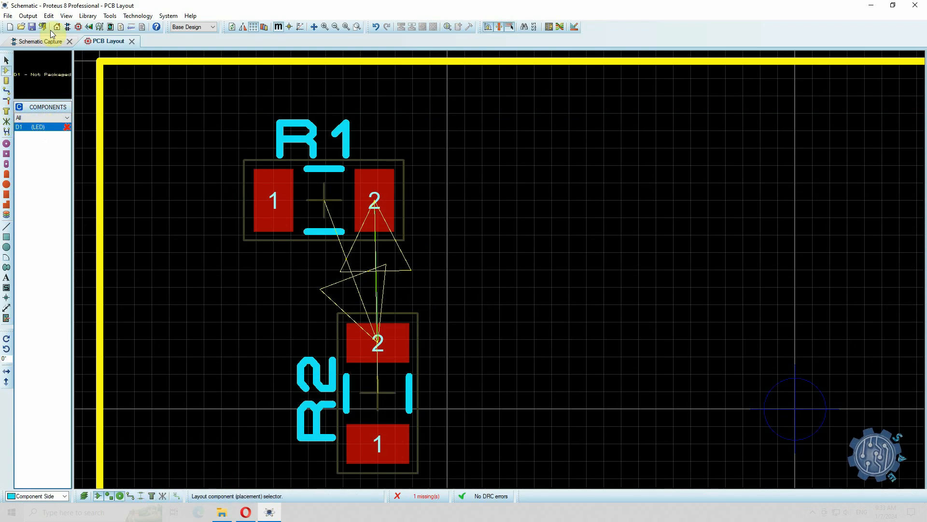
{"action": "left_click", "coordinate": [34, 41]}
{"action": "right_click", "coordinate": [311, 225]}
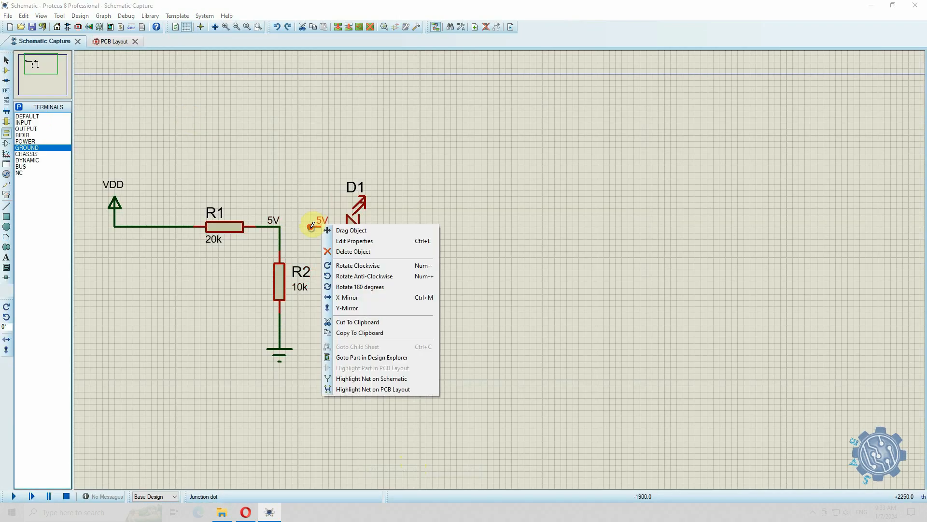
{"action": "left_click", "coordinate": [345, 251]}
{"action": "left_click", "coordinate": [333, 225]}
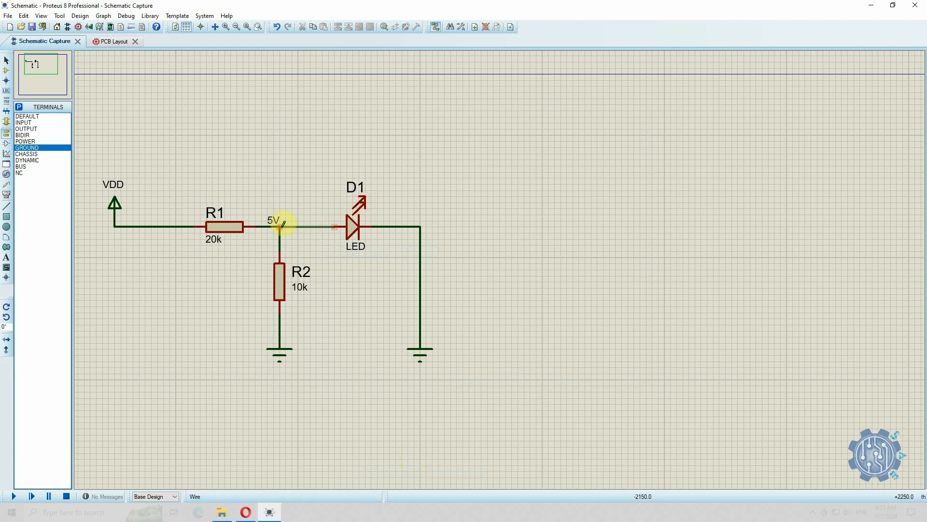
Step: Start the Packaging Tool for LED D1 and search the package library for 1206
{"action": "right_click", "coordinate": [359, 227]}
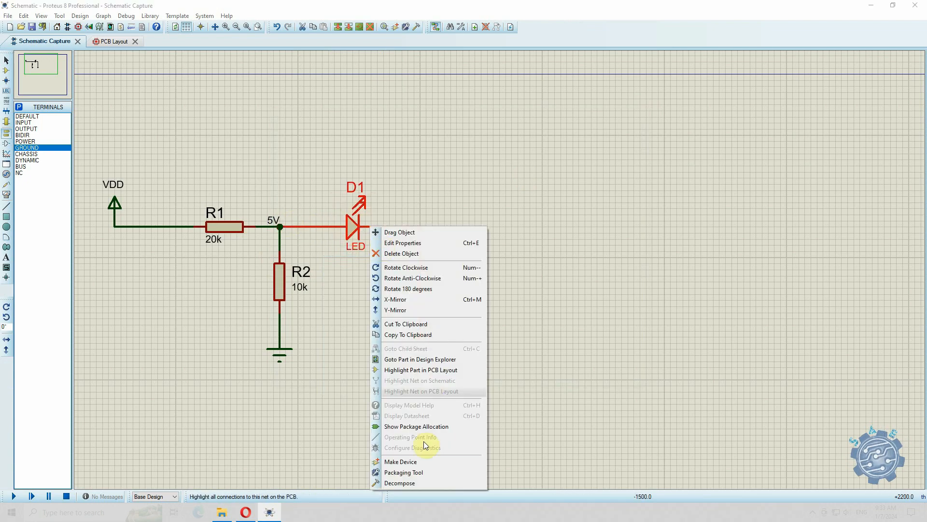
{"action": "left_click", "coordinate": [424, 469]}
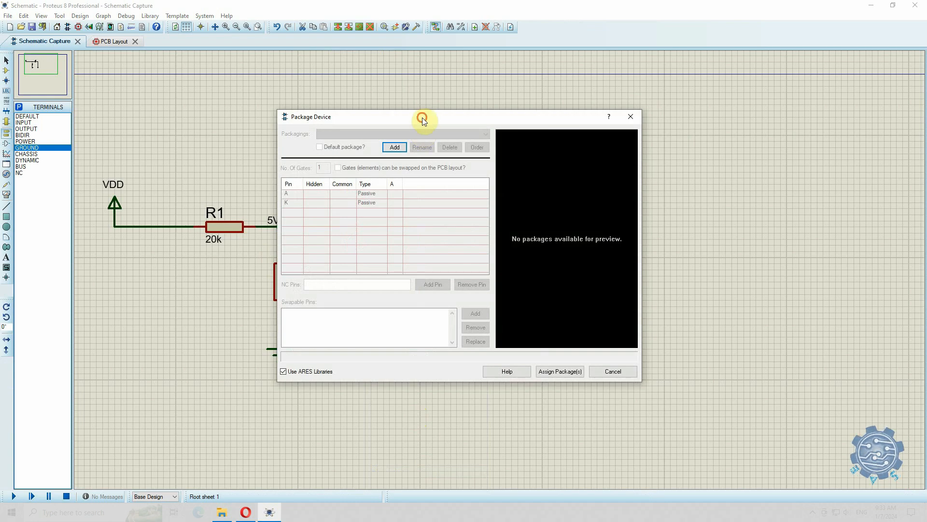
{"action": "left_click_drag", "start_coordinate": [422, 118], "coordinate": [594, 119]}
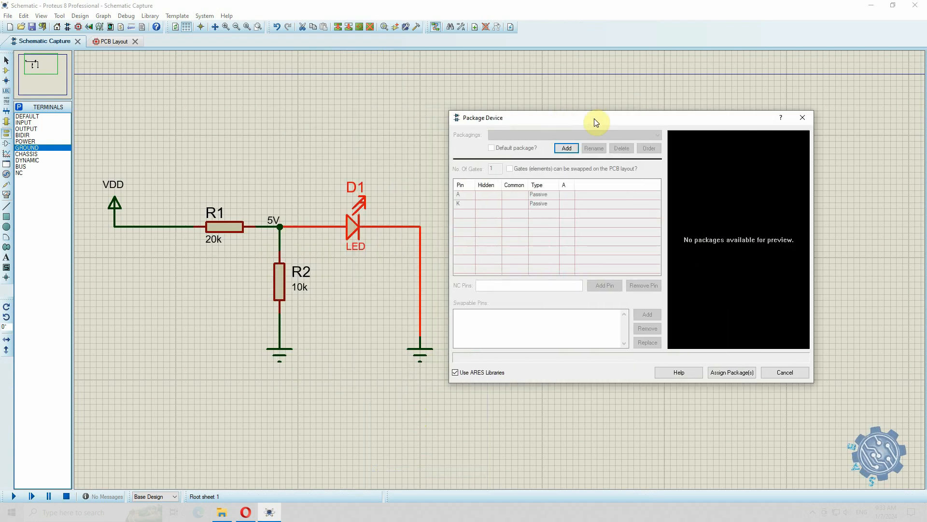
{"action": "left_click", "coordinate": [564, 148]}
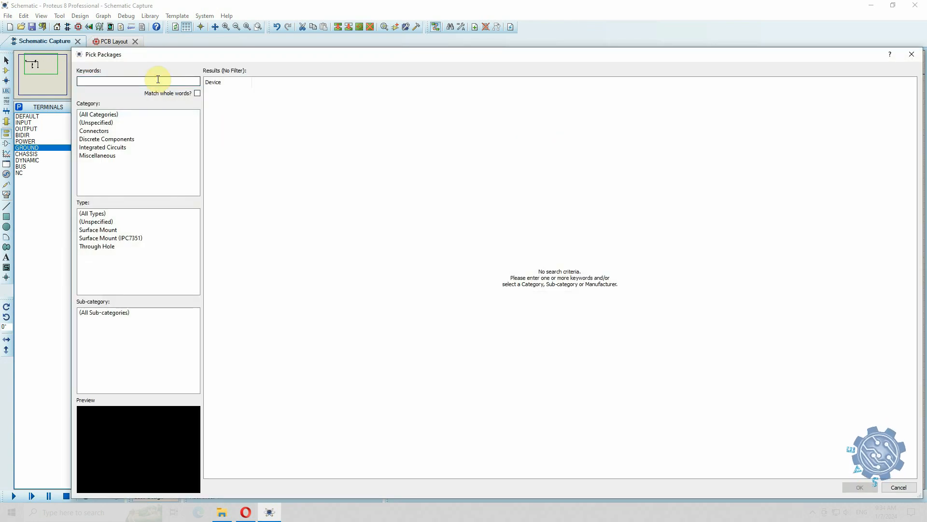
{"action": "type", "text": "1206"}
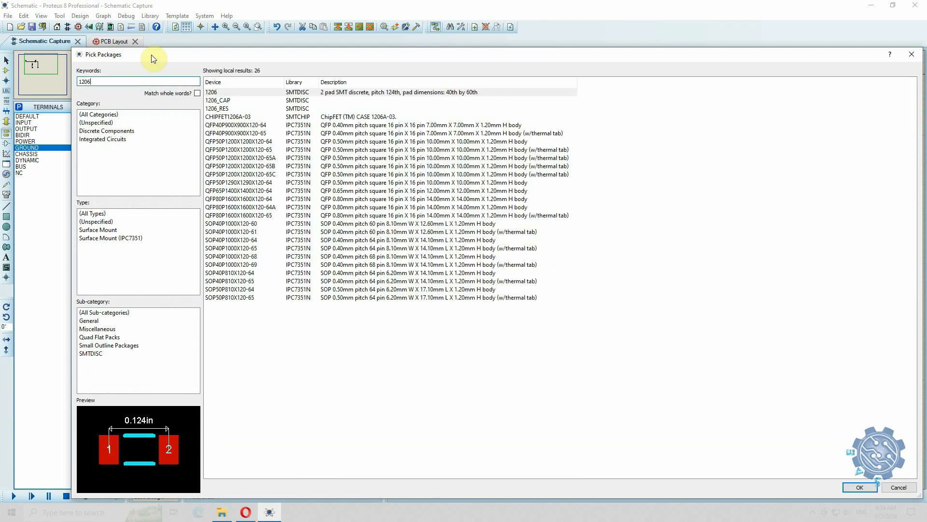
{"action": "left_click", "coordinate": [215, 92]}
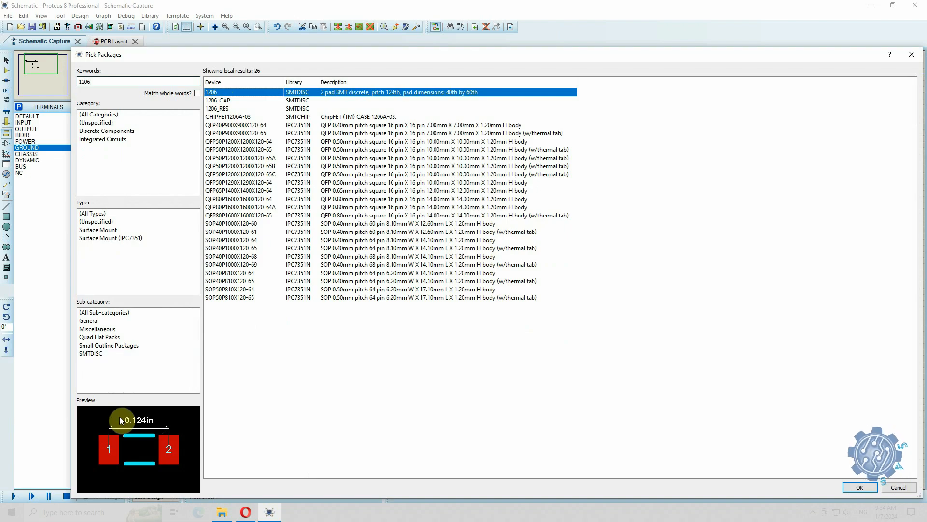
Step: Compare the previews of the 1206 search results and add the plain 1206 SMTDISC package to D1
{"action": "left_click", "coordinate": [231, 125]}
{"action": "left_click", "coordinate": [232, 174]}
{"action": "left_click", "coordinate": [235, 208]}
{"action": "left_click", "coordinate": [231, 181]}
{"action": "left_click", "coordinate": [217, 109]}
{"action": "left_click", "coordinate": [217, 101]}
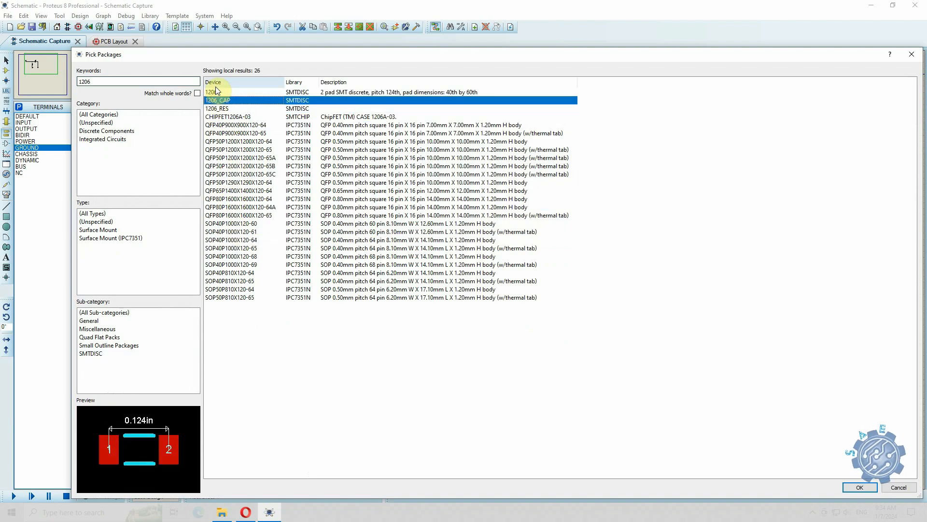
{"action": "left_click", "coordinate": [214, 93]}
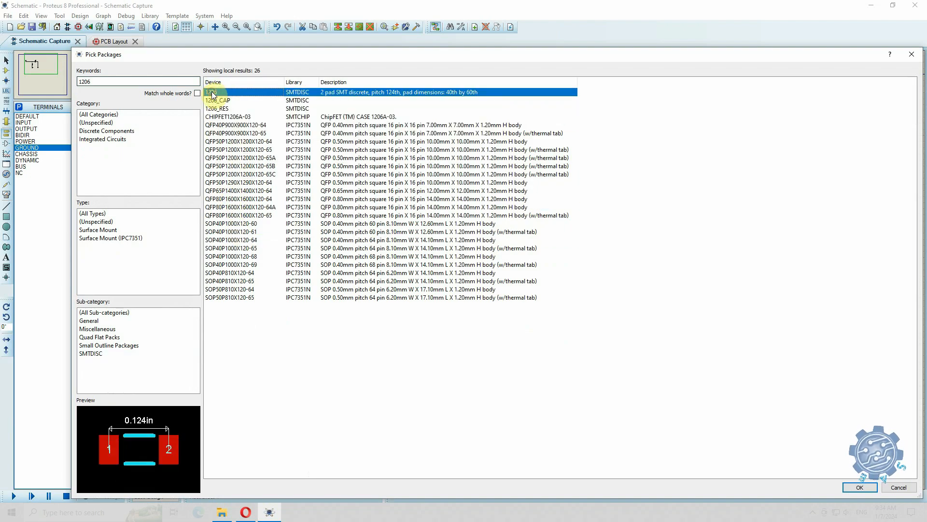
{"action": "left_click", "coordinate": [853, 486]}
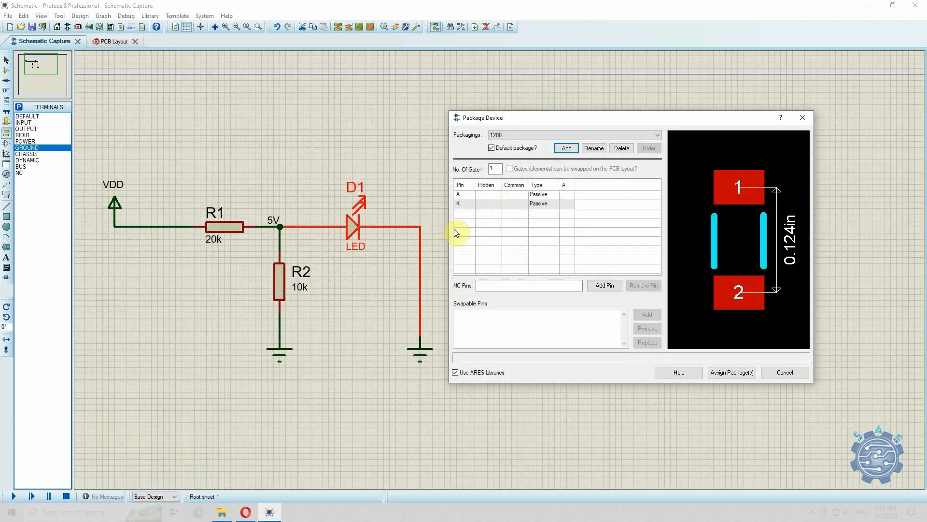
Step: Map D1's pin A to pad 1 and pin K to pad 2 of the 1206 package
{"action": "left_click", "coordinate": [464, 197]}
{"action": "left_click", "coordinate": [539, 195]}
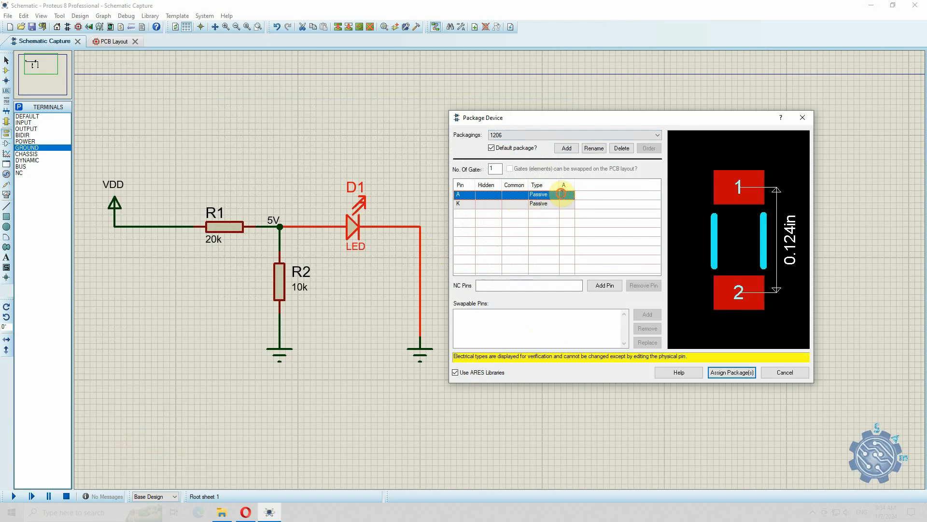
{"action": "left_click", "coordinate": [570, 196]}
{"action": "type", "text": "1"}
{"action": "left_click", "coordinate": [568, 204]}
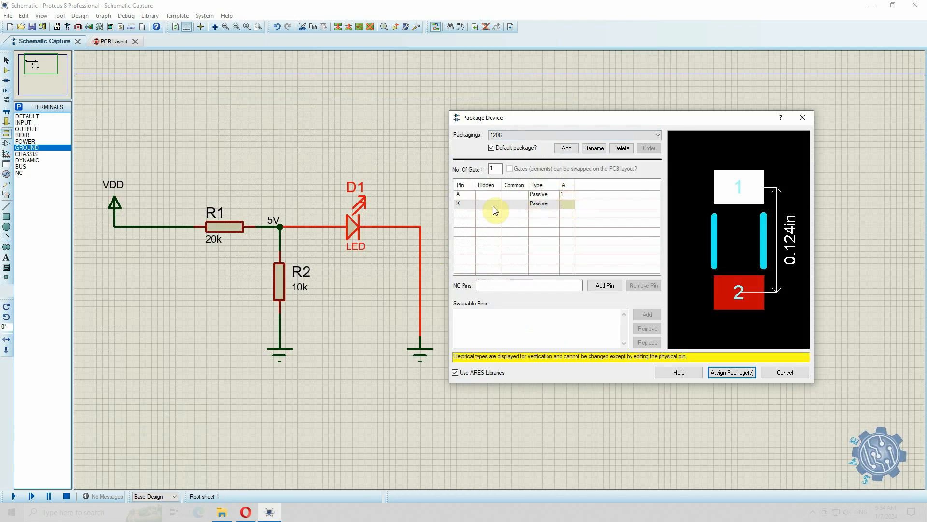
{"action": "type", "text": "2"}
{"action": "key", "text": "Return"}
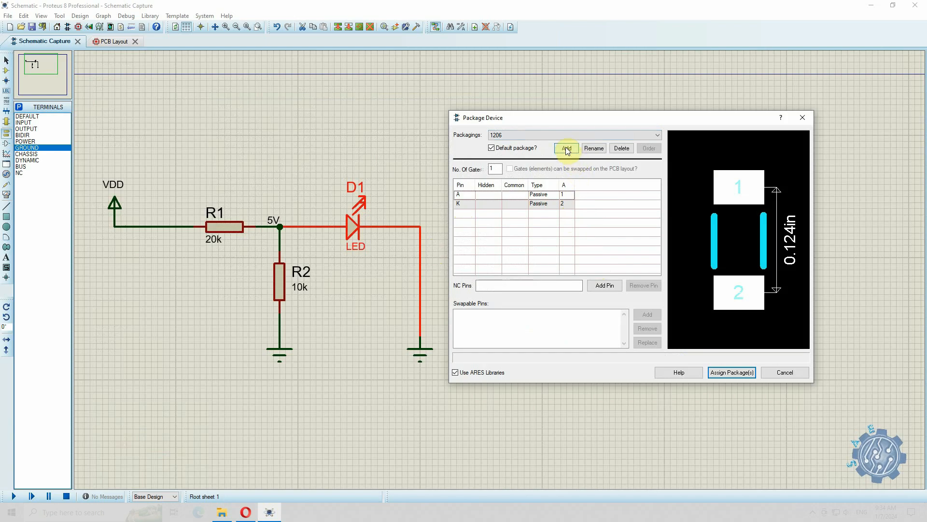
Step: Assign the package to D1, save it in the USERDVC library and update the devices in the design
{"action": "left_click", "coordinate": [720, 372]}
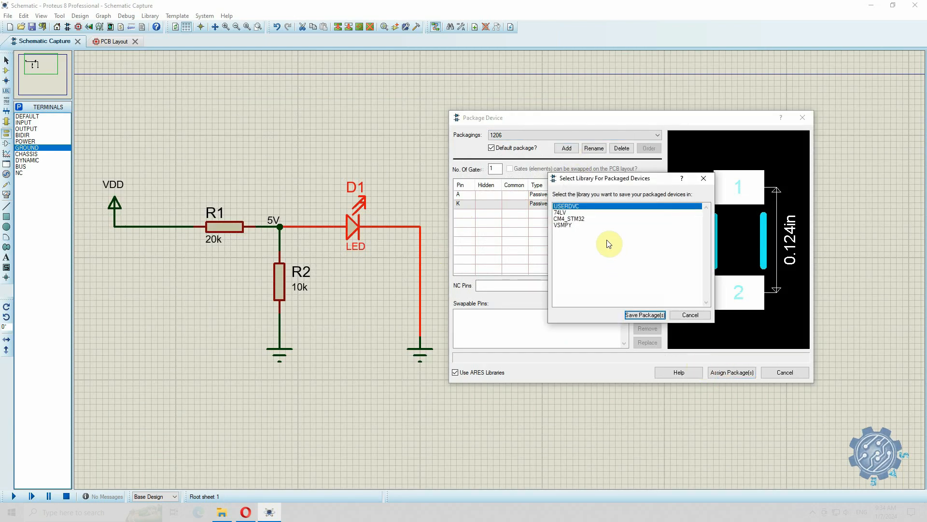
{"action": "left_click", "coordinate": [642, 315]}
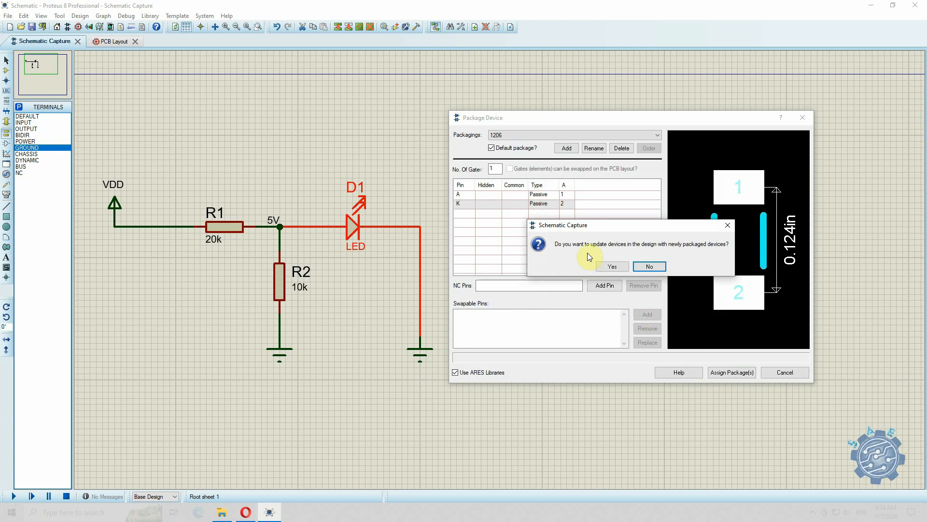
{"action": "left_click", "coordinate": [611, 266]}
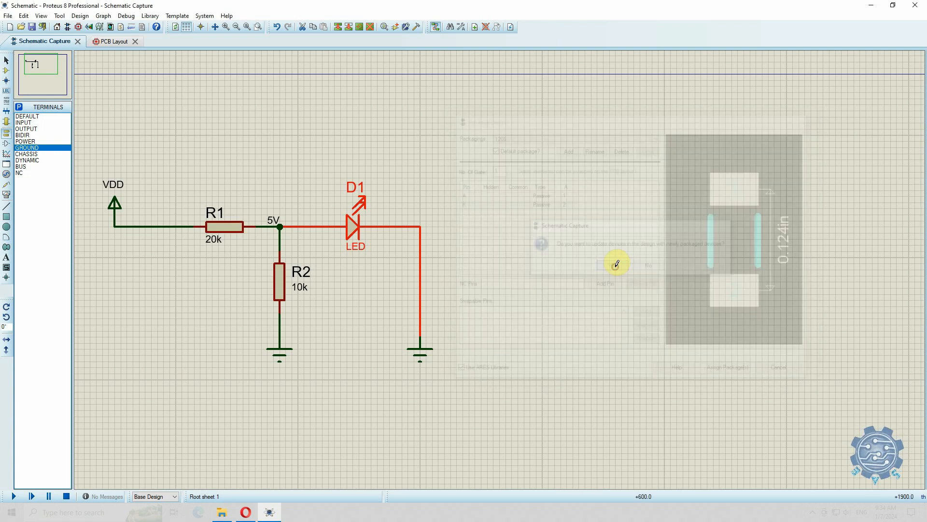
Step: In the PCB layout, place D1 rotated to 270° to the right of R1 and R2, with pad 1 level with R1's pads
{"action": "left_click", "coordinate": [110, 43]}
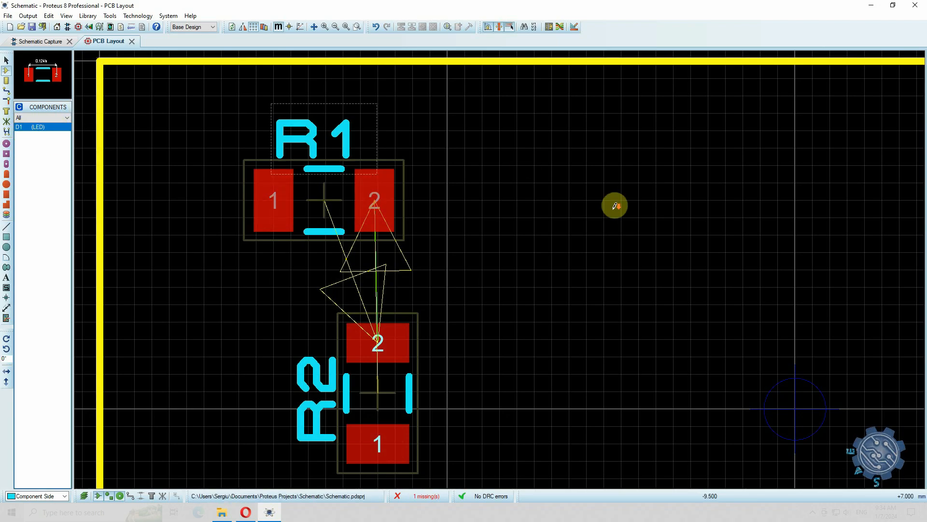
{"action": "scroll", "coordinate": [534, 251], "scroll_direction": "down", "scroll_amount": 2}
{"action": "scroll", "coordinate": [468, 254], "scroll_direction": "up", "scroll_amount": 1}
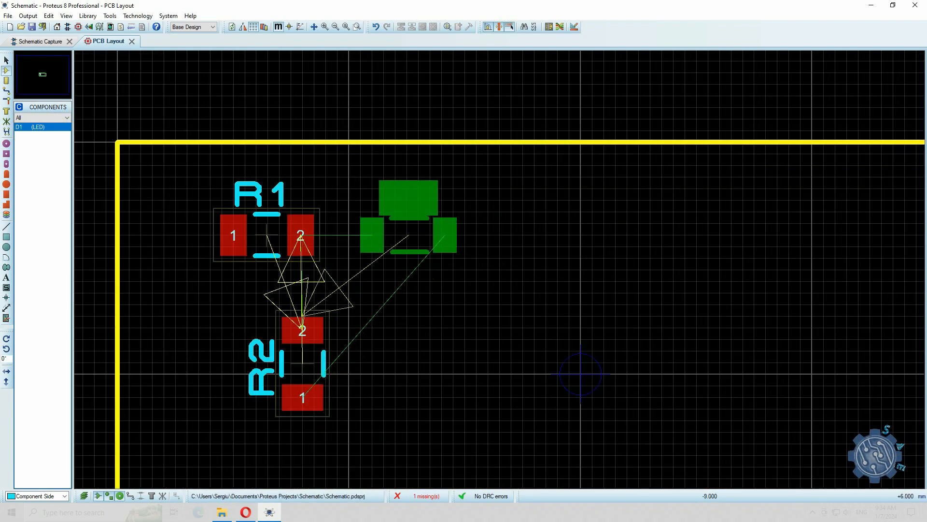
{"action": "key", "text": "KP_Add"}
{"action": "key", "text": "KP_Add"}
{"action": "key", "text": "KP_Add"}
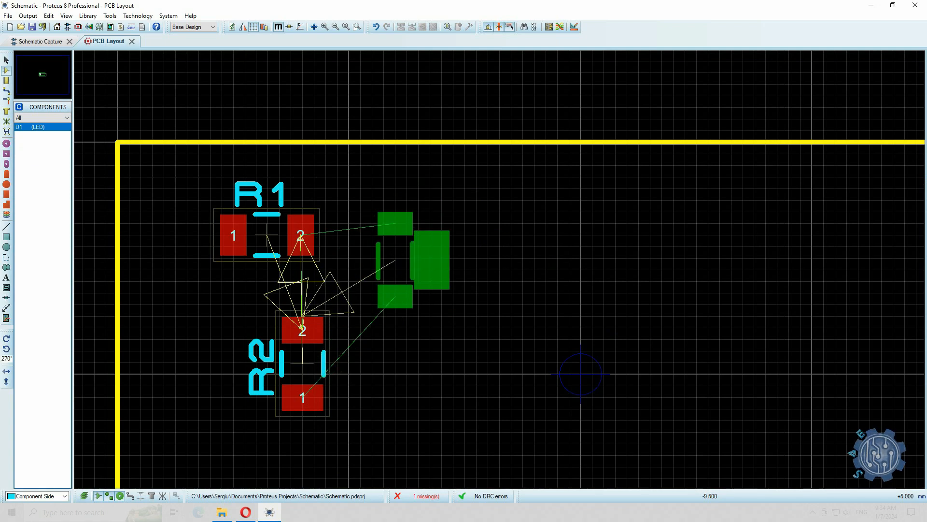
{"action": "left_click", "coordinate": [482, 275]}
Step: Route DEFAULT tracks on Top Copper from R1's pad 2 to D1's pad 1 and to R2's pad 2
{"action": "scroll", "coordinate": [478, 275], "scroll_direction": "down", "scroll_amount": 1}
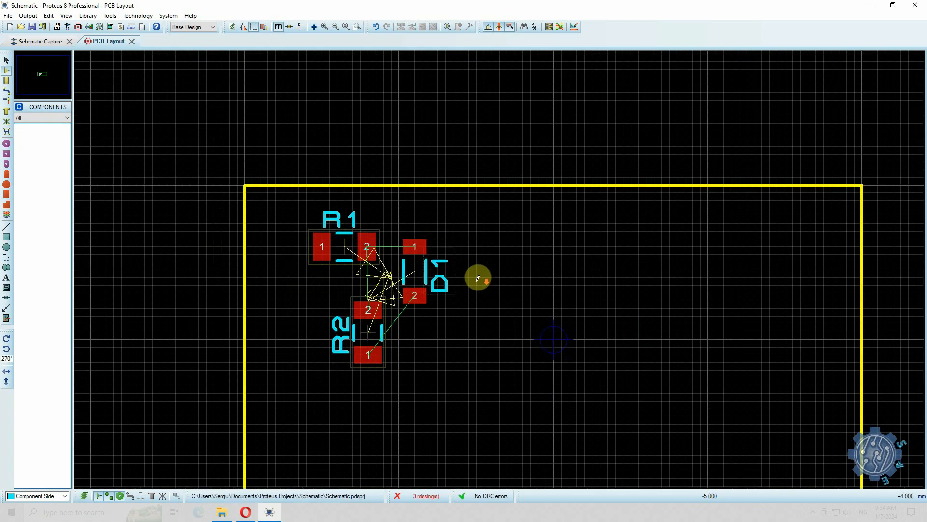
{"action": "scroll", "coordinate": [497, 275], "scroll_direction": "up", "scroll_amount": 1}
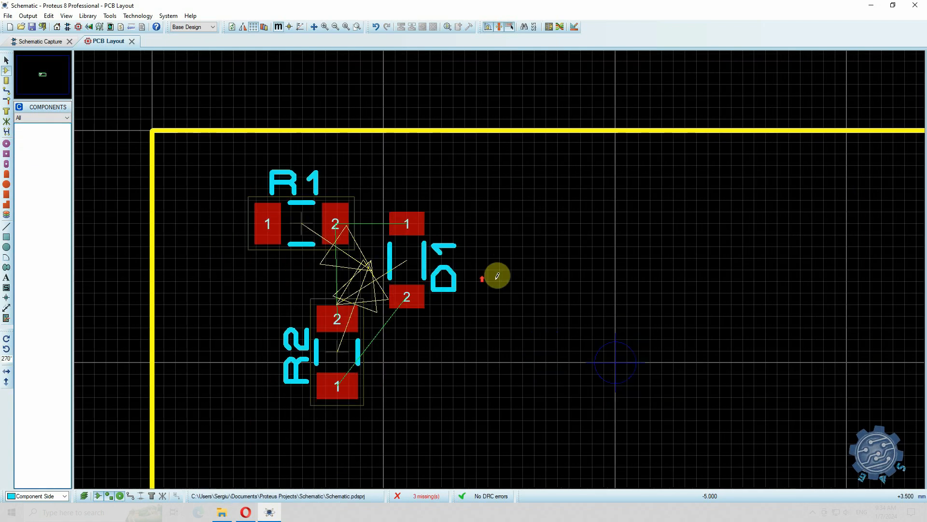
{"action": "left_click", "coordinate": [6, 92]}
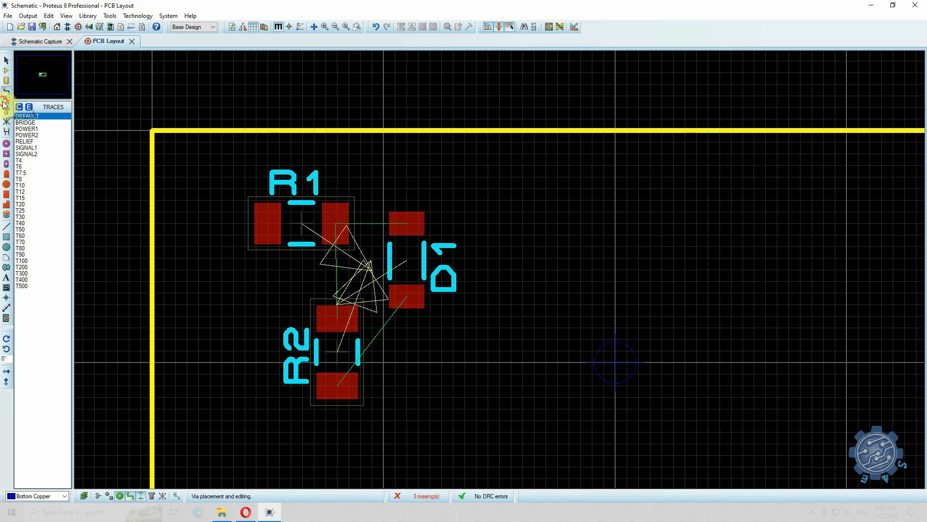
{"action": "left_click", "coordinate": [5, 102]}
{"action": "left_click", "coordinate": [6, 95]}
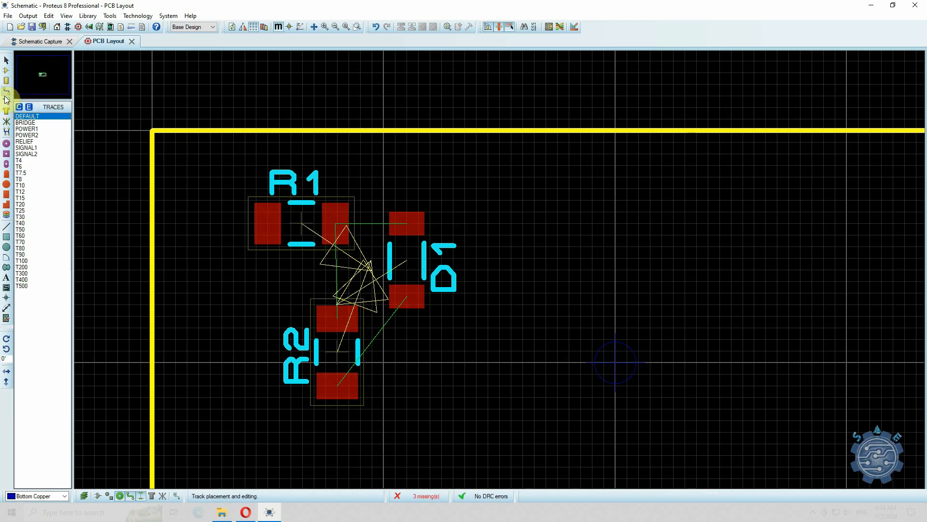
{"action": "left_click", "coordinate": [335, 219]}
{"action": "scroll", "coordinate": [503, 262], "scroll_direction": "up", "scroll_amount": 2}
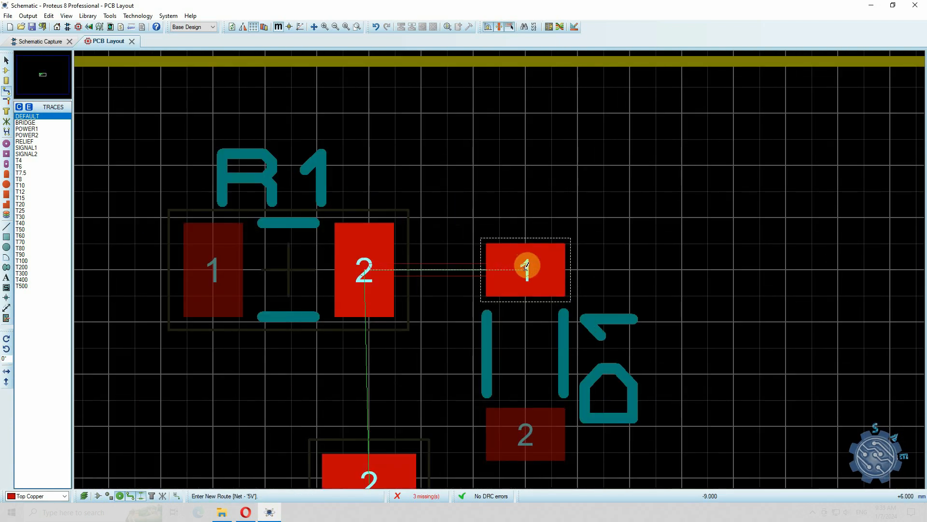
{"action": "left_click", "coordinate": [525, 265]}
{"action": "scroll", "coordinate": [497, 285], "scroll_direction": "down", "scroll_amount": 1}
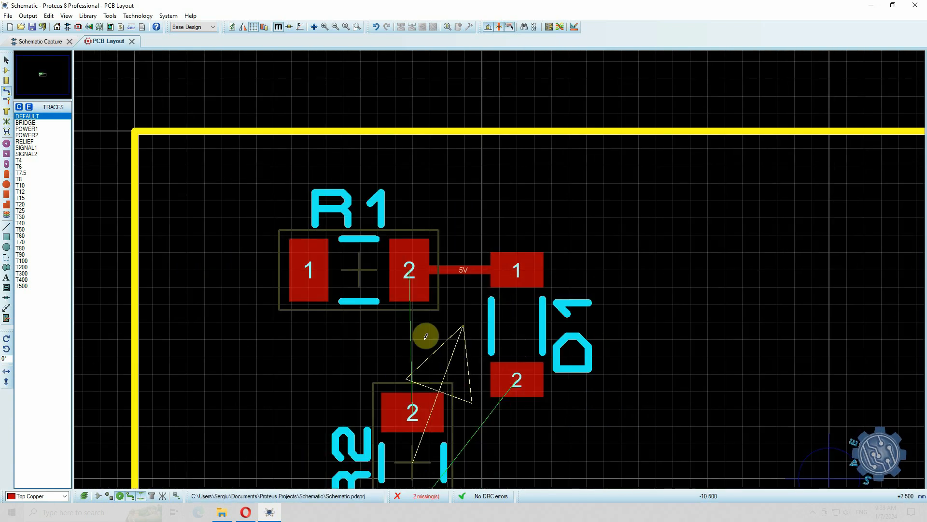
{"action": "left_click", "coordinate": [409, 268]}
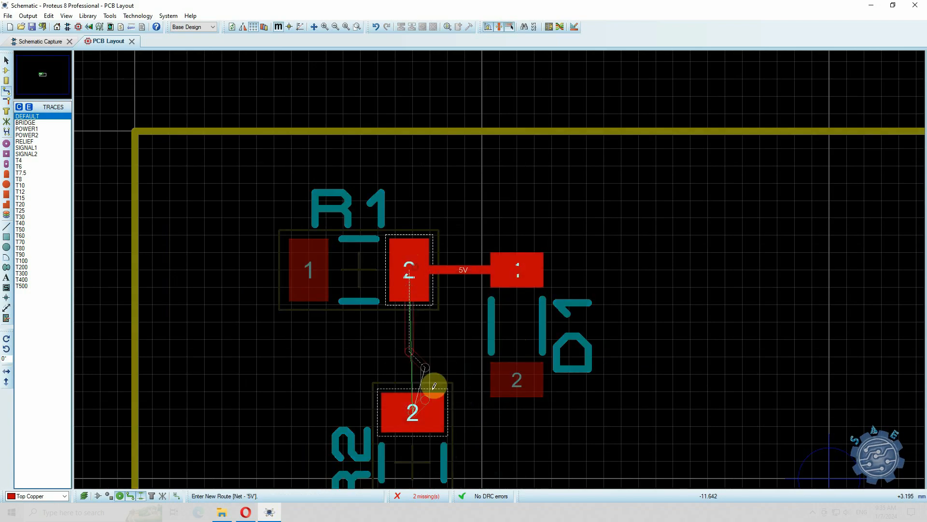
{"action": "left_click", "coordinate": [410, 409]}
Step: Route a Top Copper track from D1's pad 2 down and around a diagonal corner to R2's pad 1
{"action": "scroll", "coordinate": [517, 314], "scroll_direction": "down", "scroll_amount": 2}
{"action": "scroll", "coordinate": [498, 265], "scroll_direction": "up", "scroll_amount": 2}
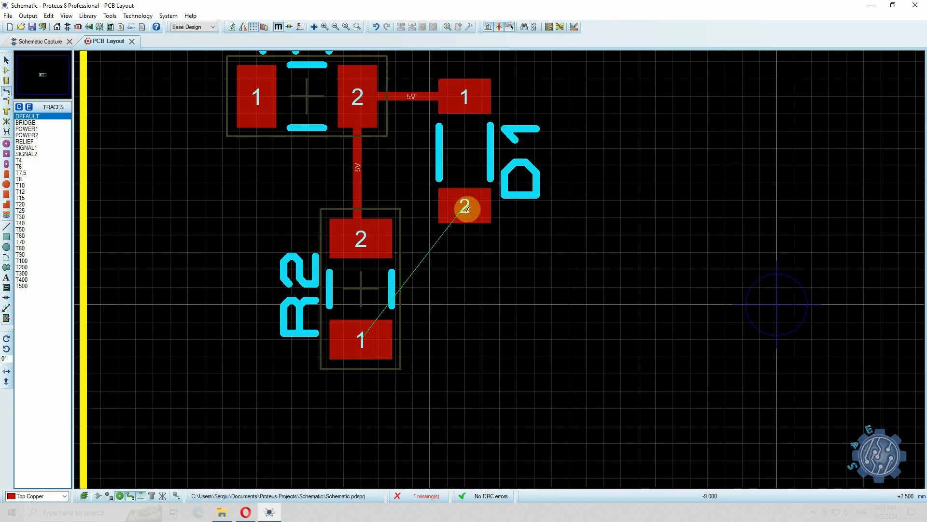
{"action": "left_click", "coordinate": [465, 209]}
{"action": "left_click", "coordinate": [466, 307]}
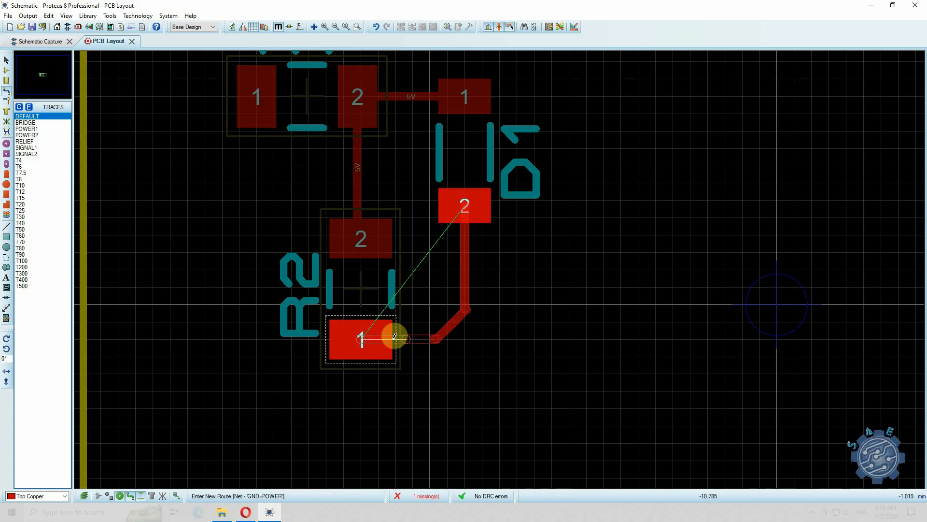
{"action": "left_click", "coordinate": [368, 336]}
{"action": "scroll", "coordinate": [523, 287], "scroll_direction": "down", "scroll_amount": 2}
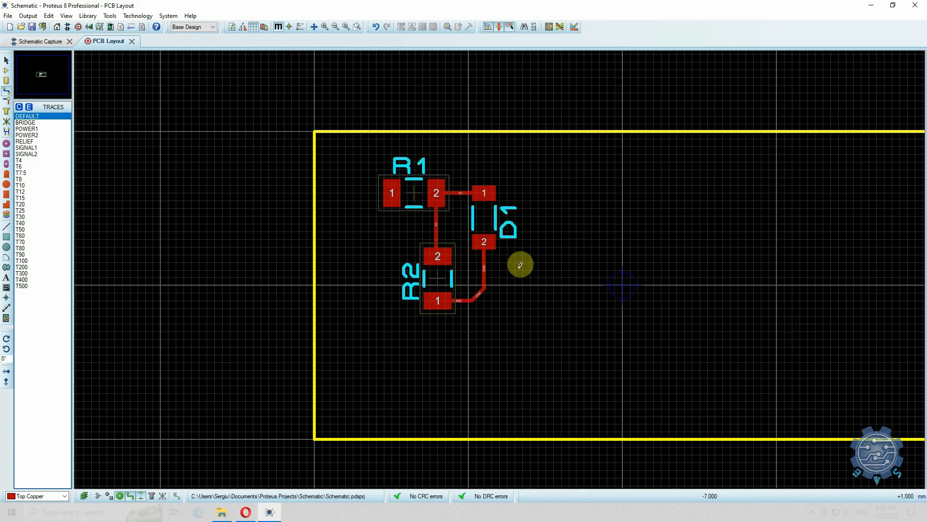
{"action": "scroll", "coordinate": [520, 263], "scroll_direction": "up", "scroll_amount": 1}
{"action": "scroll", "coordinate": [482, 240], "scroll_direction": "up", "scroll_amount": 1}
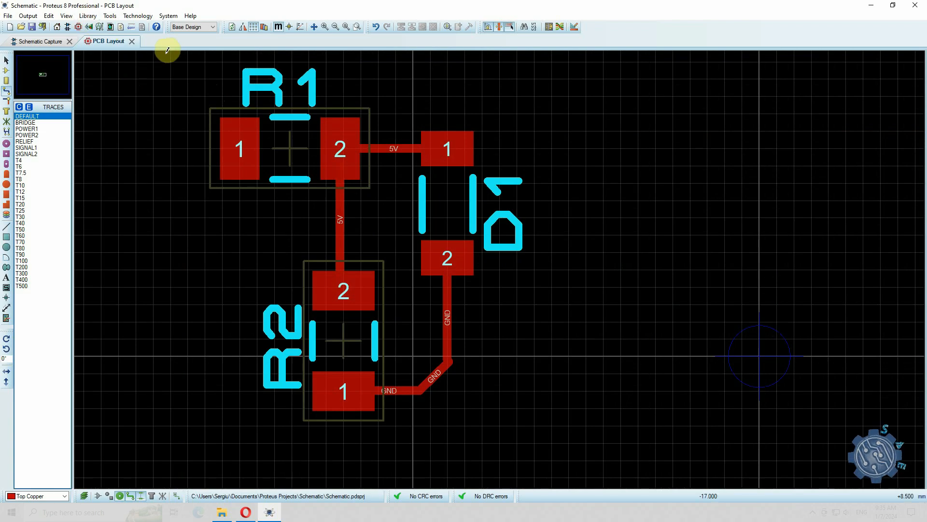
Step: Open the board in the 3D Visualizer and inspect the mounted components and tracks
{"action": "left_click", "coordinate": [89, 27]}
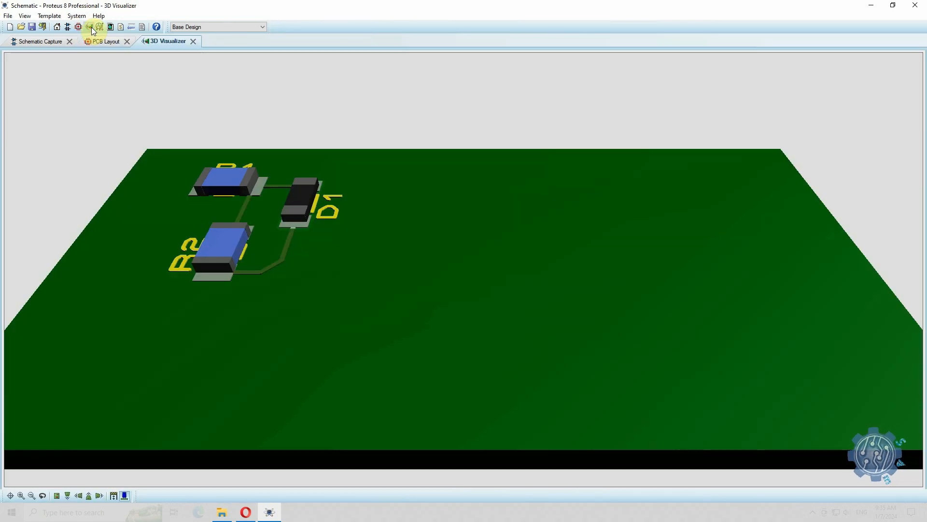
{"action": "left_click", "coordinate": [324, 281]}
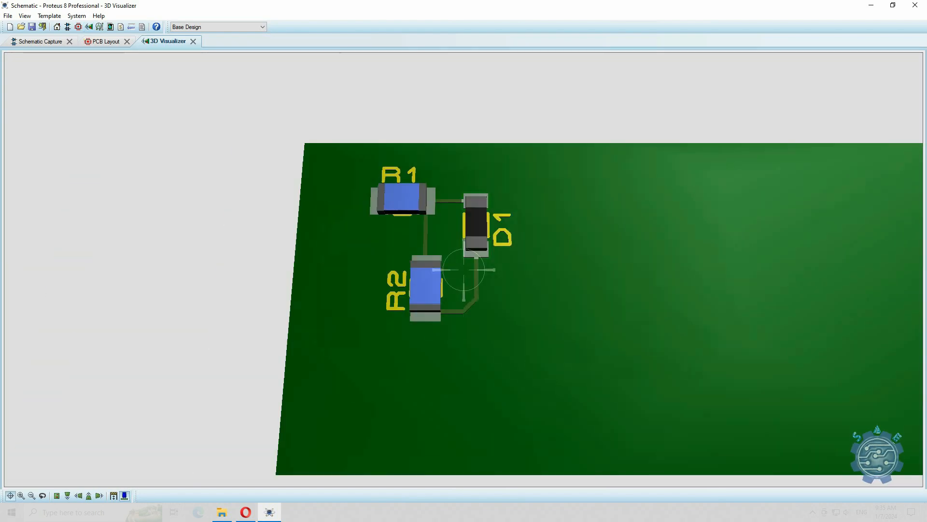
{"action": "scroll", "coordinate": [463, 270], "scroll_direction": "down", "scroll_amount": 1}
{"action": "scroll", "coordinate": [463, 269], "scroll_direction": "up", "scroll_amount": 1}
{"action": "right_click", "coordinate": [464, 269]}
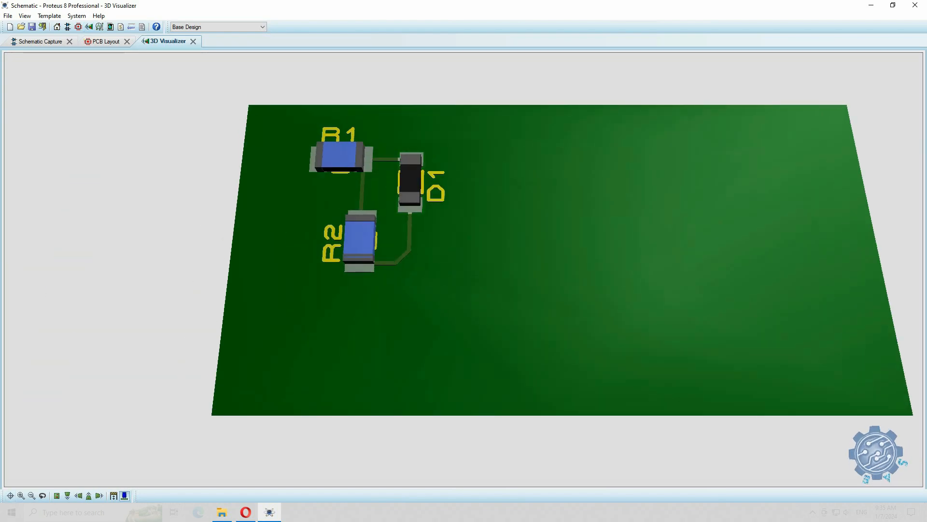
{"action": "left_click", "coordinate": [464, 270]}
{"action": "left_click_drag", "start_coordinate": [463, 270], "coordinate": [464, 265]}
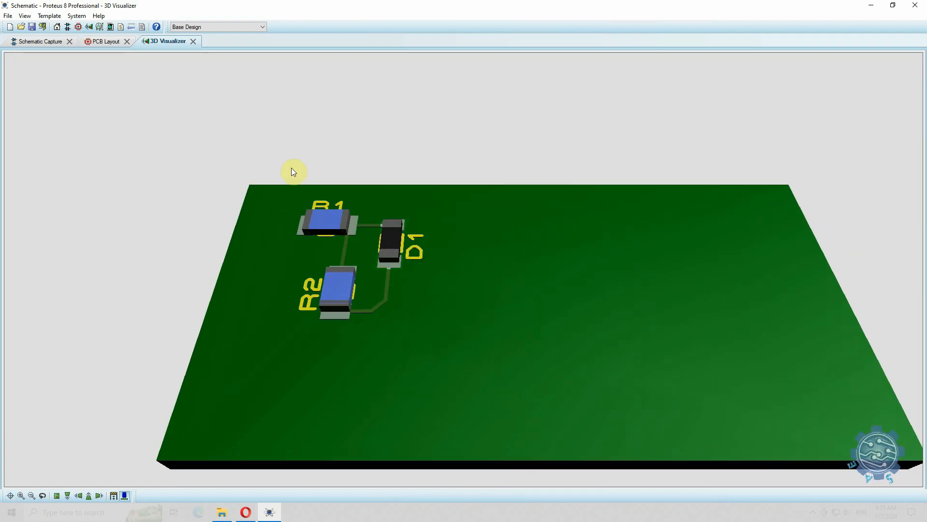
Step: In the schematic, pick the 23K640-I/P from the Memory ICs category and place it to the right of the LED circuit
{"action": "left_click", "coordinate": [32, 40]}
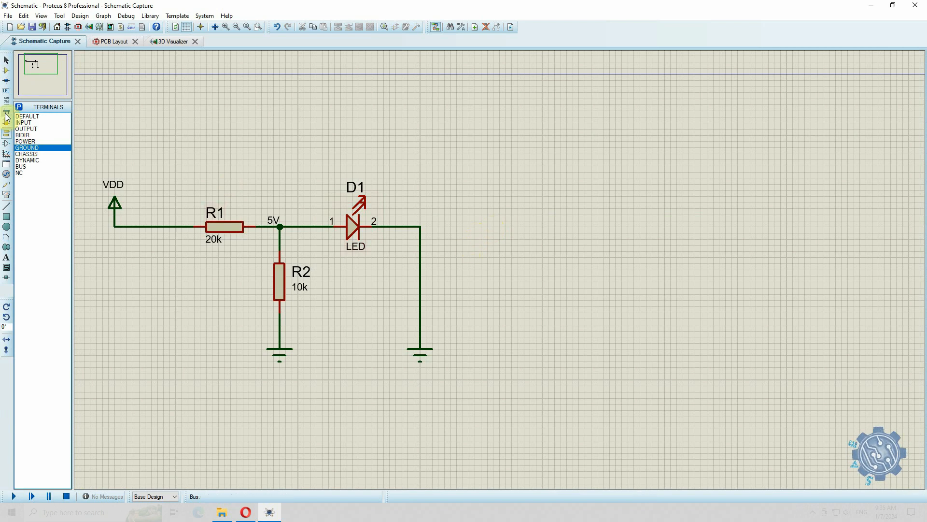
{"action": "left_click", "coordinate": [6, 70]}
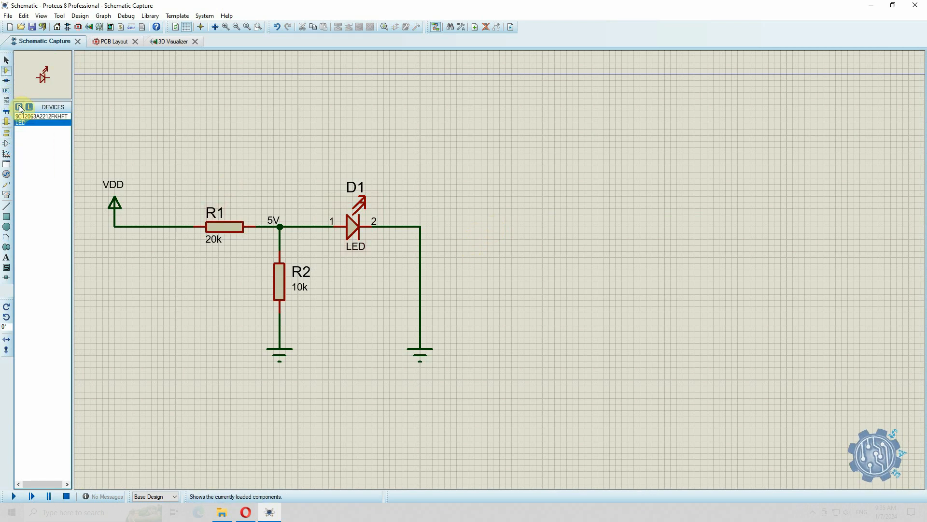
{"action": "left_click", "coordinate": [19, 106]}
{"action": "scroll", "coordinate": [165, 132], "scroll_direction": "down", "scroll_amount": 3}
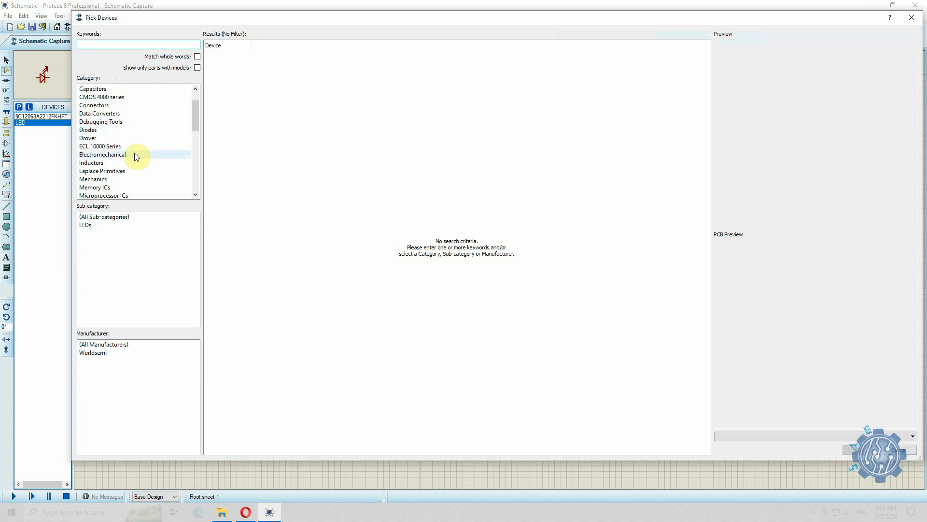
{"action": "scroll", "coordinate": [134, 153], "scroll_direction": "down", "scroll_amount": 6}
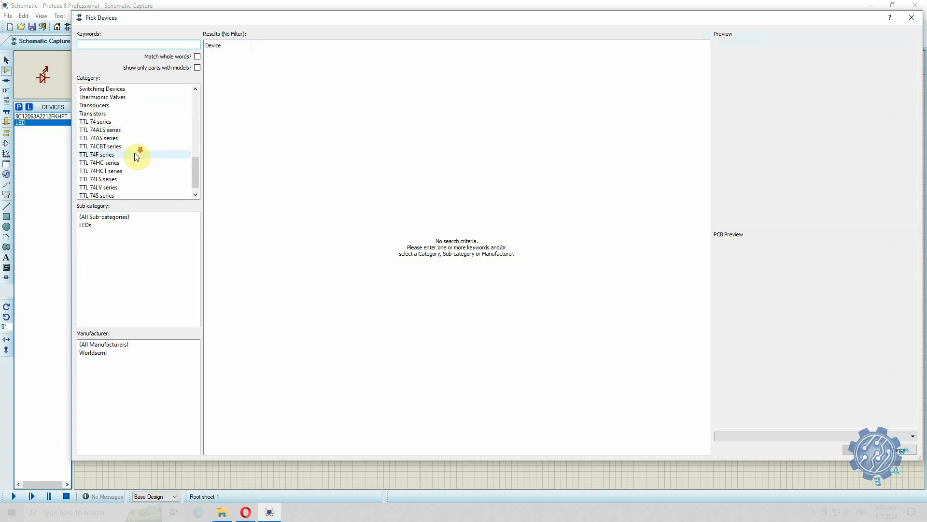
{"action": "scroll", "coordinate": [134, 152], "scroll_direction": "up", "scroll_amount": 5}
{"action": "scroll", "coordinate": [134, 153], "scroll_direction": "up", "scroll_amount": 1}
{"action": "left_click", "coordinate": [98, 105]}
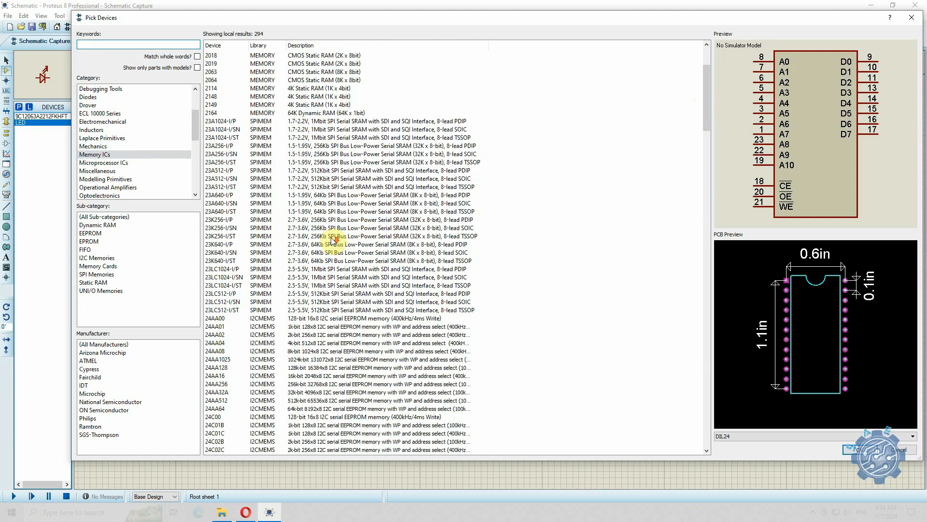
{"action": "left_click", "coordinate": [330, 236]}
{"action": "key", "text": "Down"}
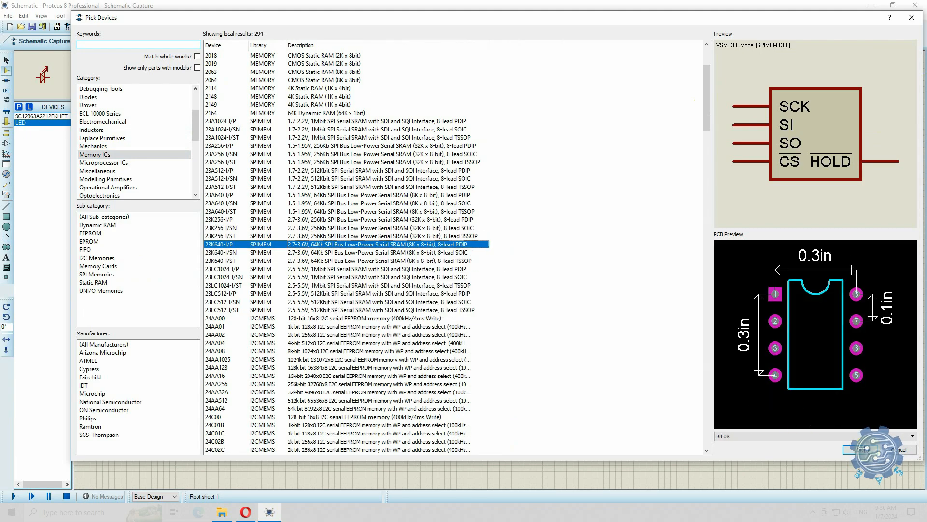
{"action": "left_click", "coordinate": [849, 450]}
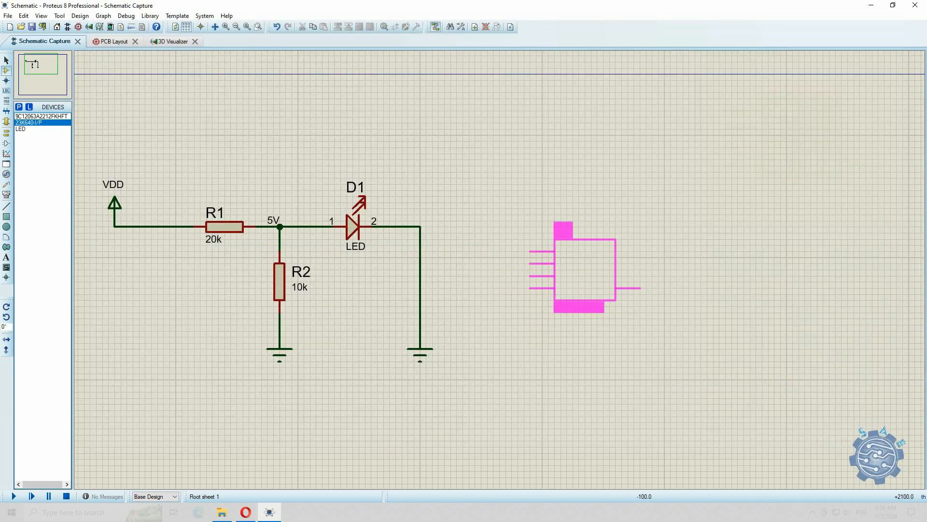
{"action": "left_click", "coordinate": [572, 245]}
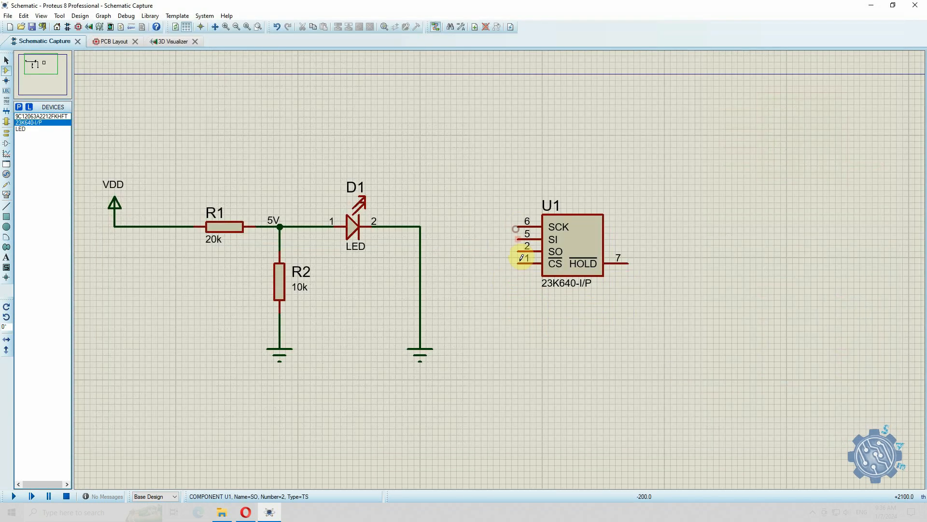
Step: In the PCB layout, place U1 horizontally to the right of D1, inside the board outline
{"action": "left_click", "coordinate": [117, 42]}
{"action": "scroll", "coordinate": [424, 249], "scroll_direction": "down", "scroll_amount": 1}
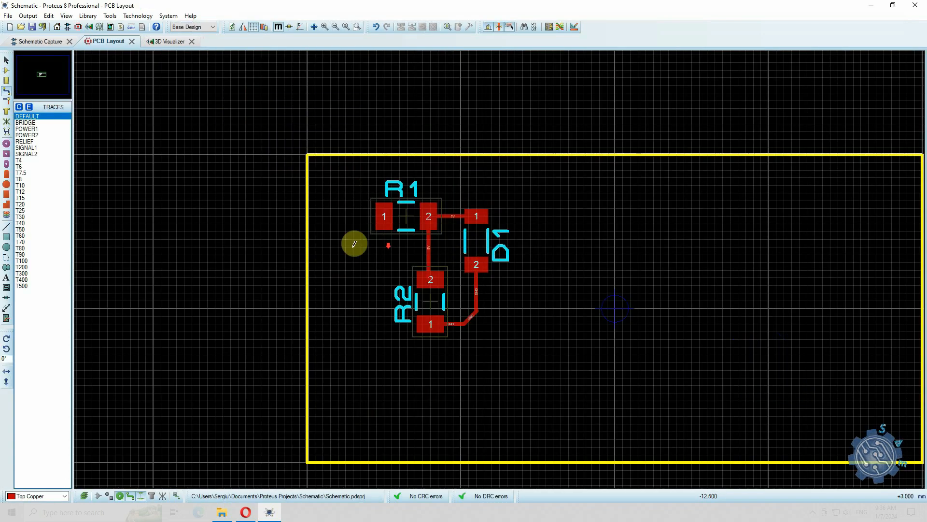
{"action": "left_click", "coordinate": [6, 90]}
{"action": "left_click", "coordinate": [6, 70]}
{"action": "left_click", "coordinate": [29, 126]}
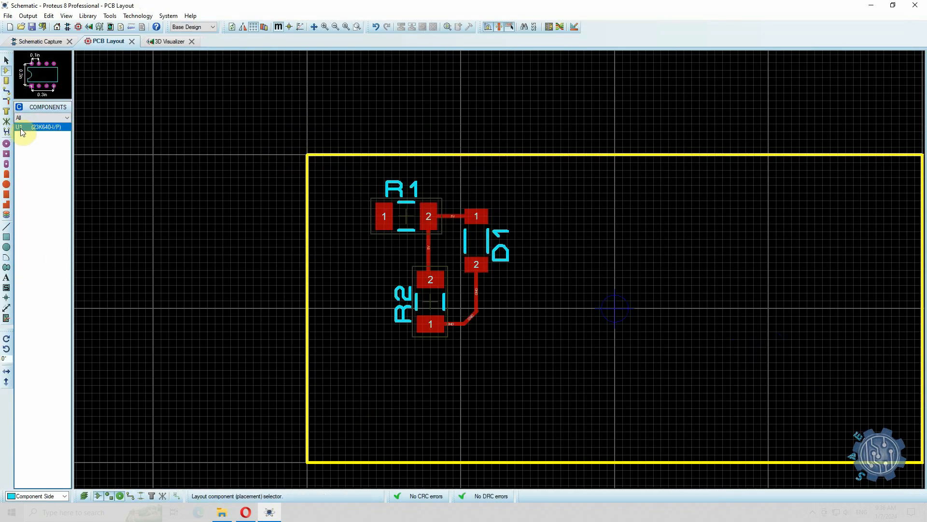
{"action": "left_click", "coordinate": [645, 293]}
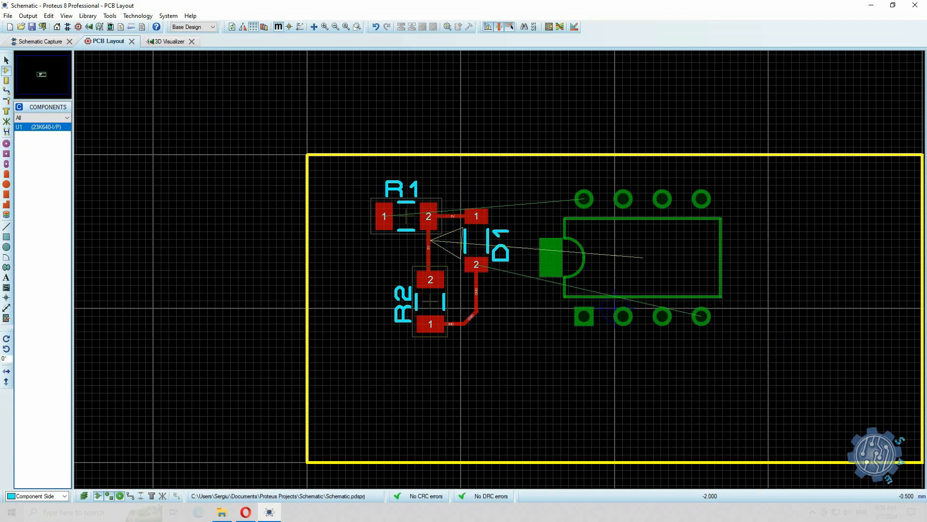
{"action": "left_click", "coordinate": [567, 317]}
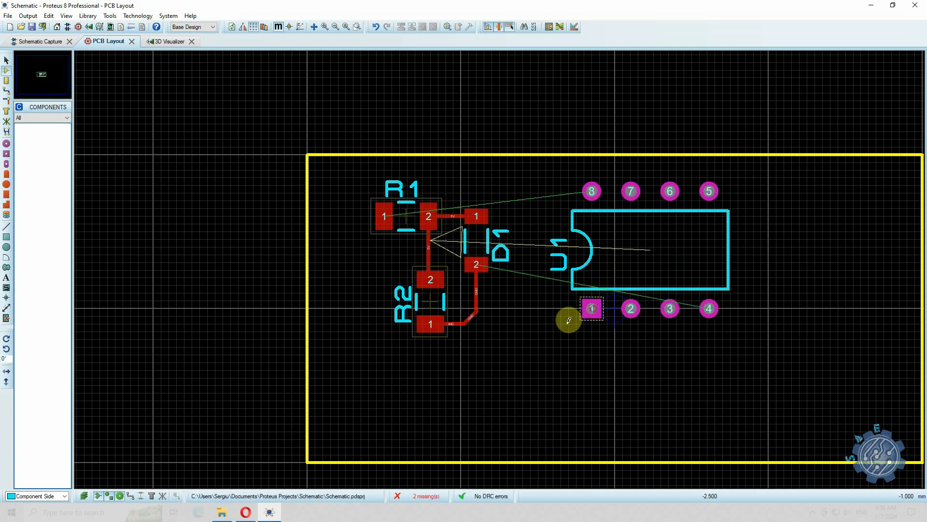
Step: Inspect the board with U1 mounted in the 3D Visualizer, and return to the schematic
{"action": "left_click", "coordinate": [163, 45]}
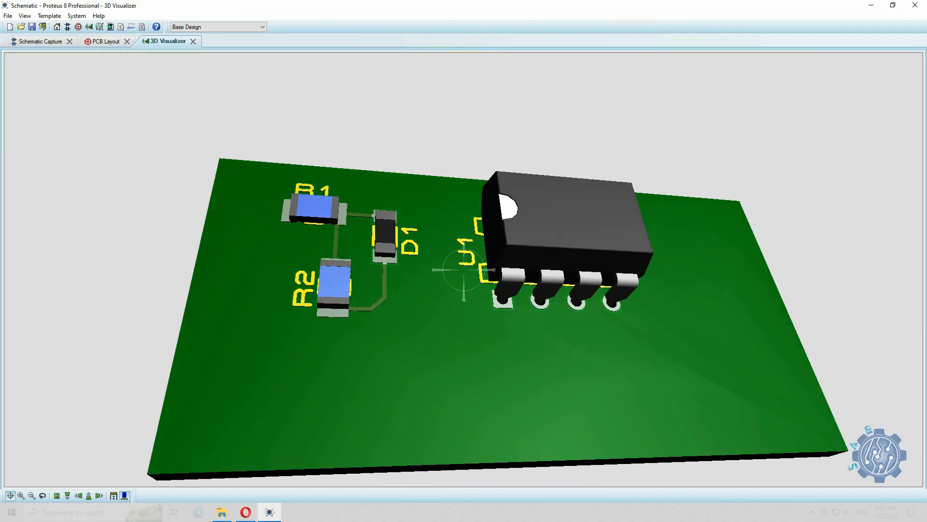
{"action": "left_click", "coordinate": [465, 273]}
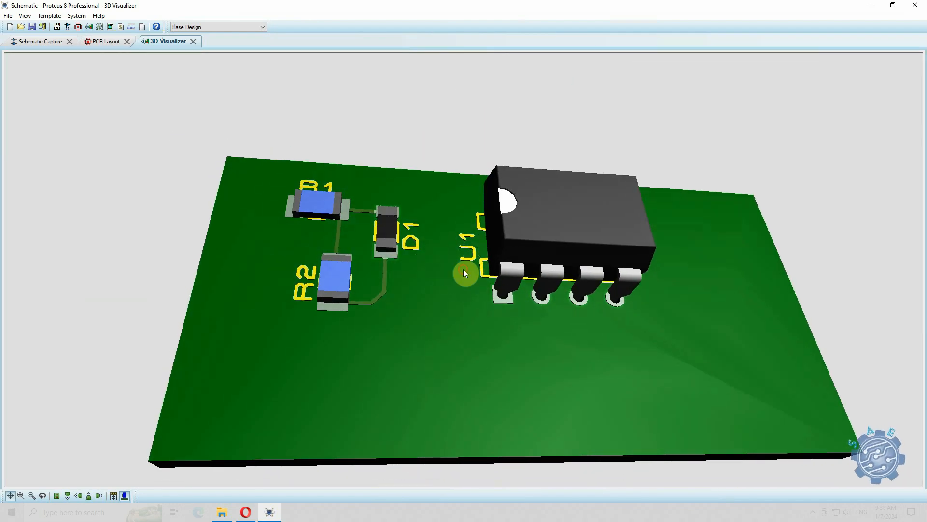
{"action": "left_click", "coordinate": [28, 42]}
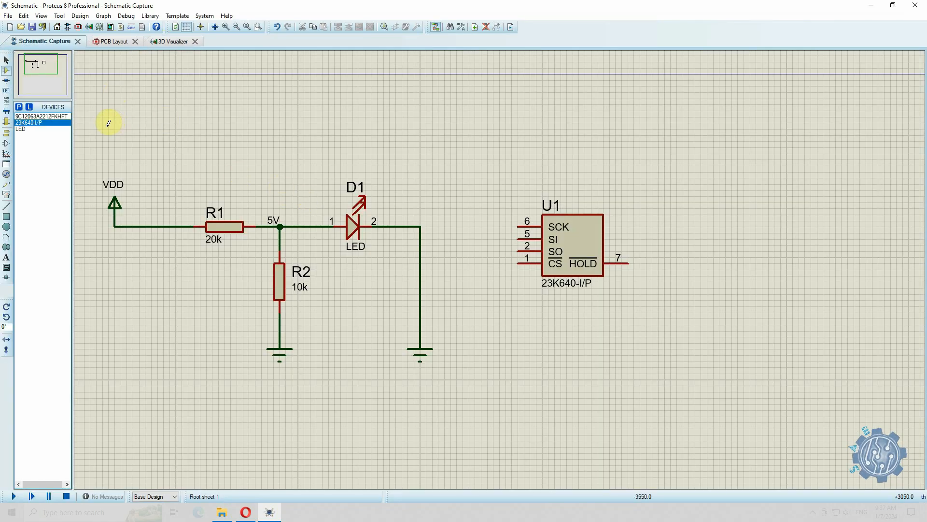
Step: Place the 2D graphics text "Something about Electronics" on the PCB layout, below the components
{"action": "left_click", "coordinate": [99, 43]}
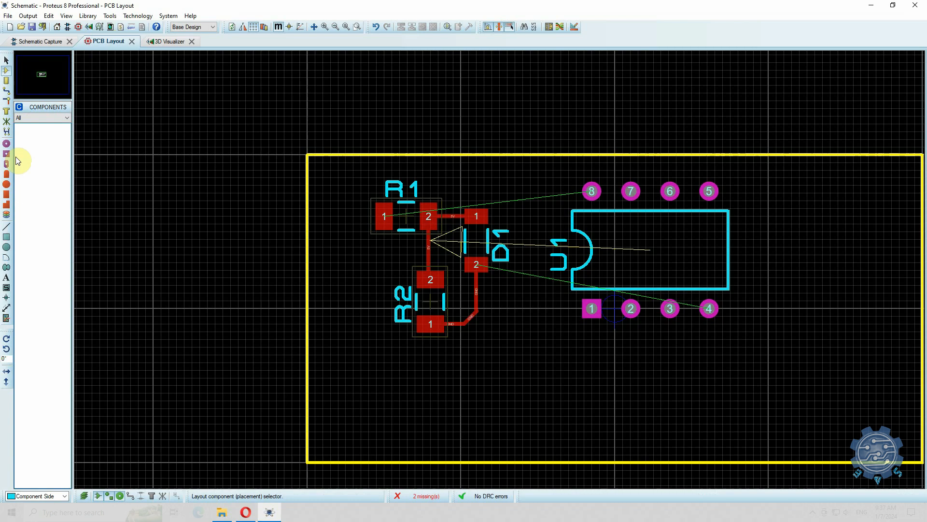
{"action": "left_click", "coordinate": [6, 280]}
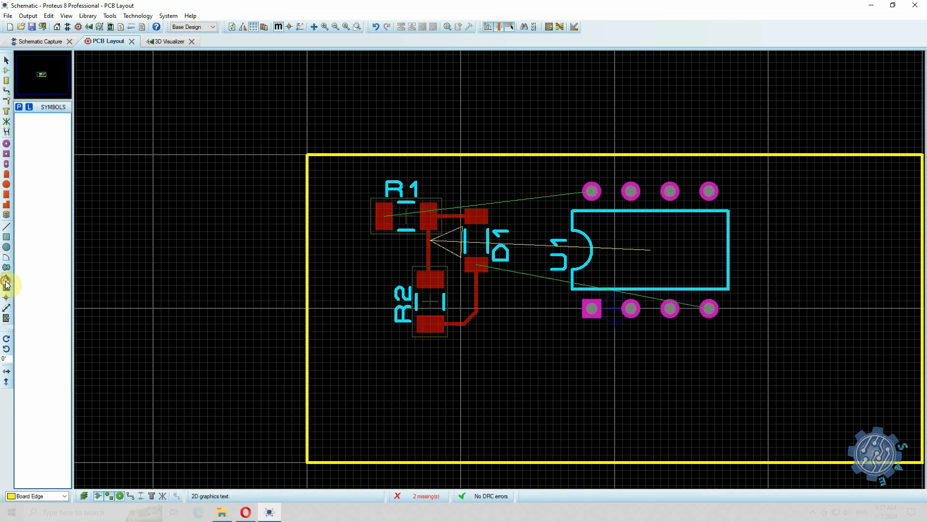
{"action": "left_click", "coordinate": [458, 380]}
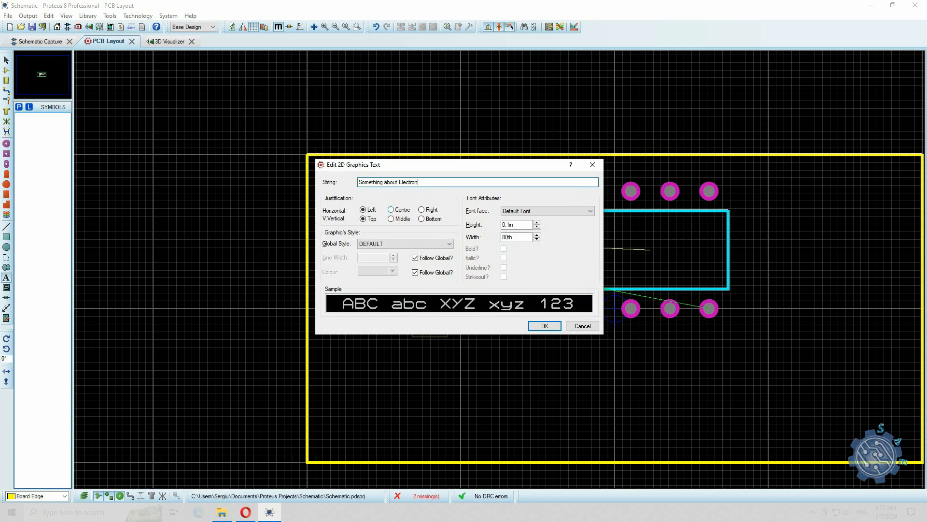
{"action": "key", "text": "Return"}
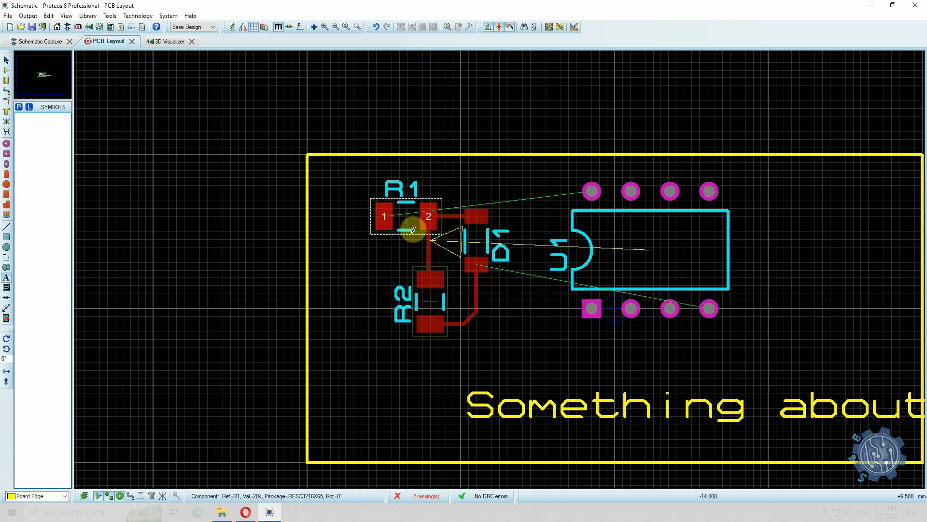
{"action": "scroll", "coordinate": [598, 286], "scroll_direction": "down", "scroll_amount": 3}
{"action": "scroll", "coordinate": [598, 286], "scroll_direction": "up", "scroll_amount": 2}
{"action": "left_click", "coordinate": [441, 276]}
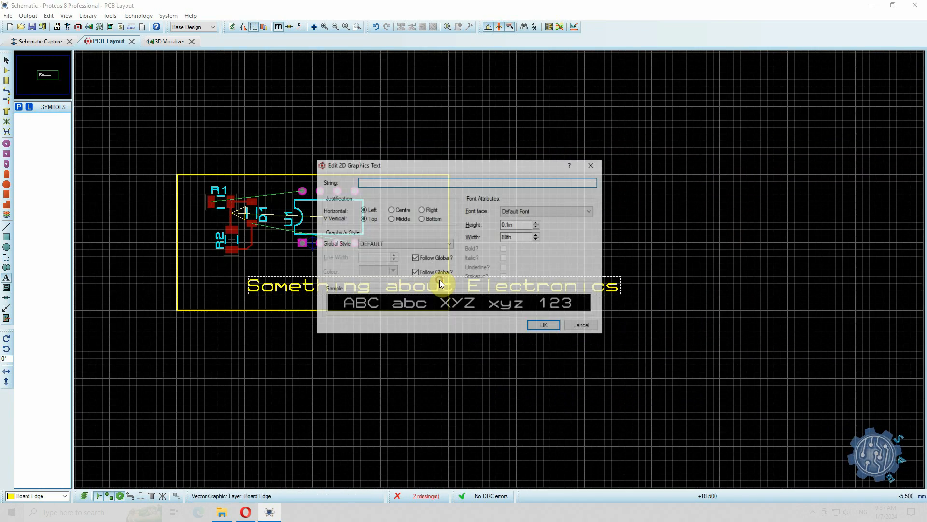
{"action": "left_click", "coordinate": [531, 214]}
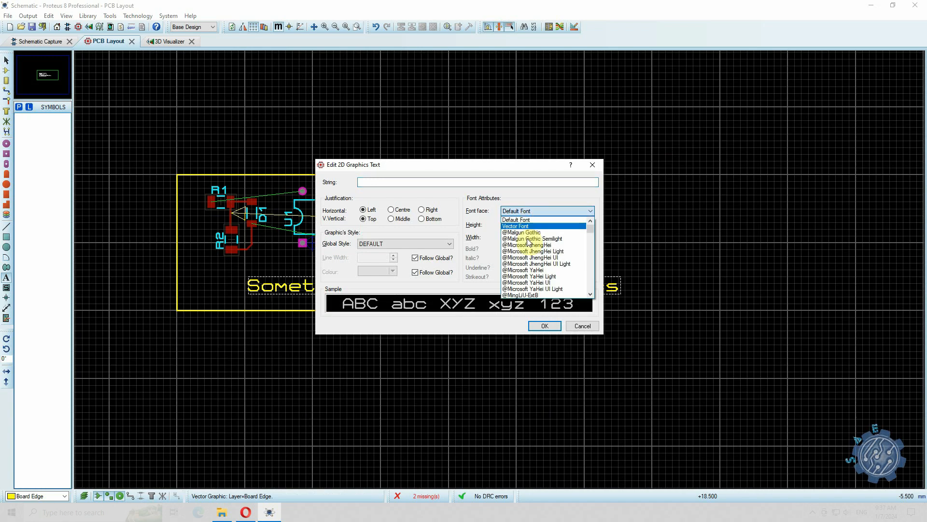
{"action": "scroll", "coordinate": [530, 270], "scroll_direction": "down", "scroll_amount": 4}
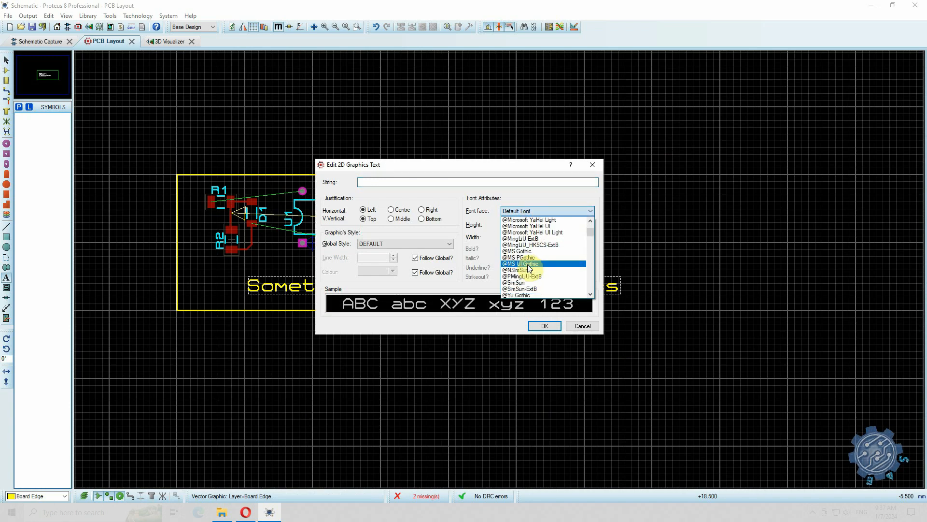
{"action": "left_click", "coordinate": [528, 264]}
{"action": "left_click", "coordinate": [421, 243]}
{"action": "left_click", "coordinate": [413, 258]}
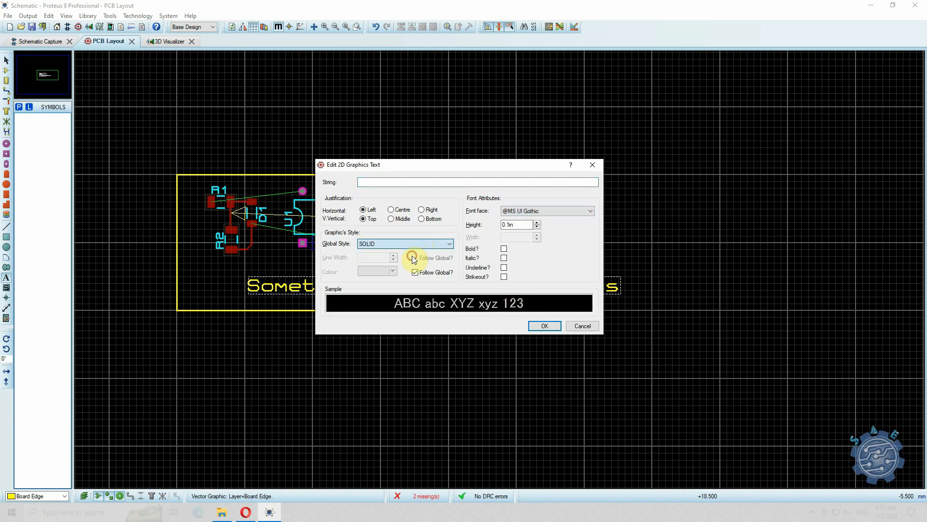
{"action": "left_click", "coordinate": [504, 249]}
{"action": "left_click", "coordinate": [370, 212]}
{"action": "left_click", "coordinate": [504, 259]}
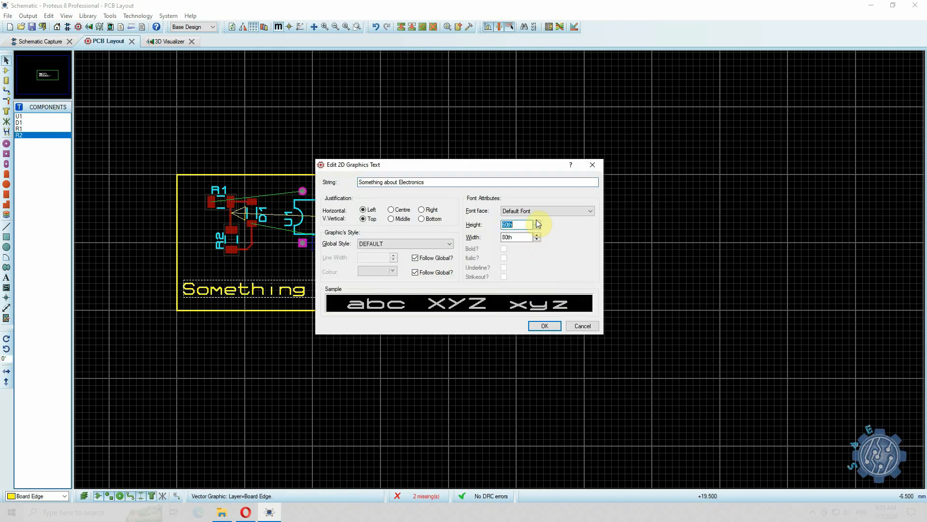
Step: Resize the "Something about Electronics" text so that it fits inside the board outline below the components
{"action": "left_click", "coordinate": [537, 227]}
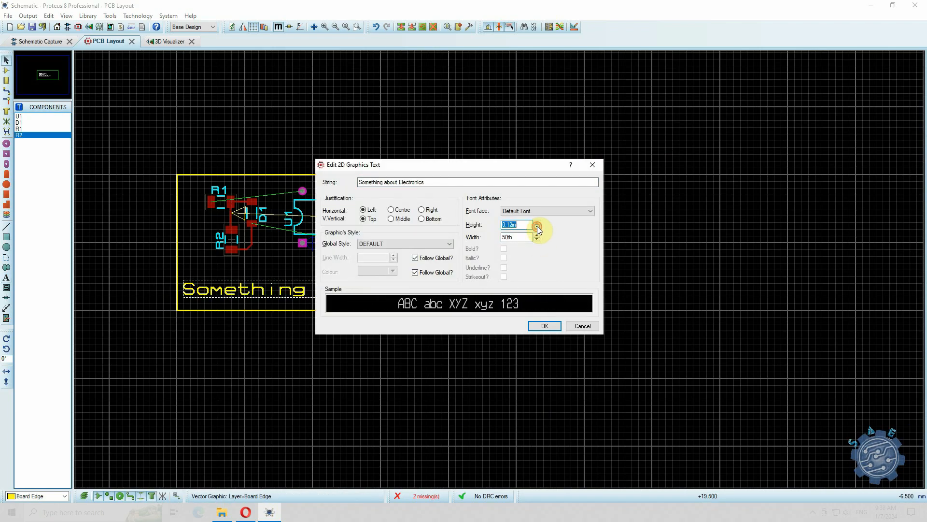
{"action": "left_click", "coordinate": [544, 326]}
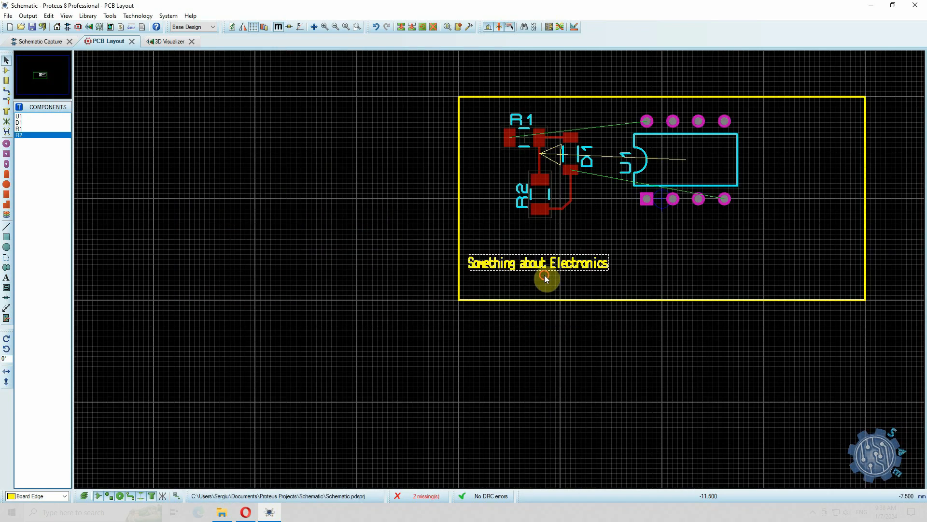
{"action": "double_click", "coordinate": [544, 274]}
{"action": "left_click", "coordinate": [552, 327]}
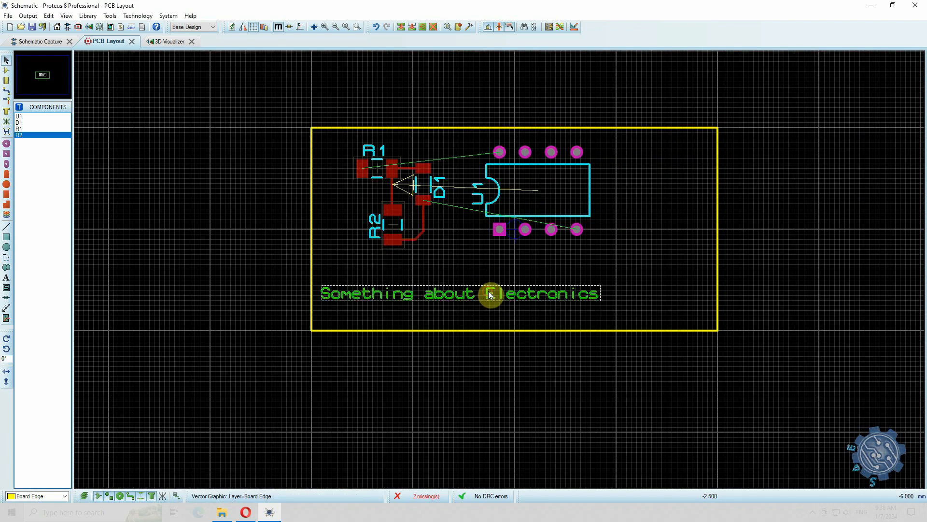
Step: Check the text's properties and inspect the board surface in the 3D Visualizer for the text
{"action": "double_click", "coordinate": [489, 294]}
{"action": "left_click", "coordinate": [593, 164]}
{"action": "left_click", "coordinate": [166, 42]}
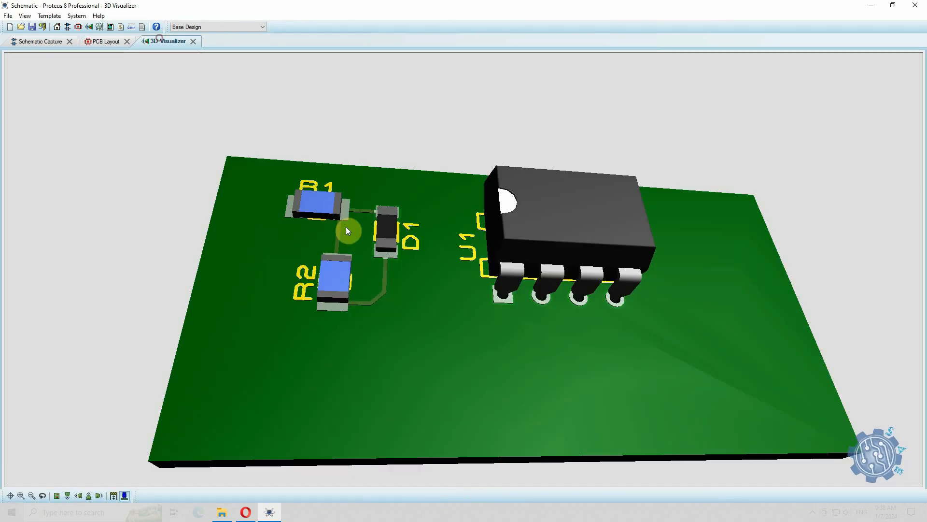
{"action": "left_click_drag", "start_coordinate": [346, 227], "coordinate": [272, 169]}
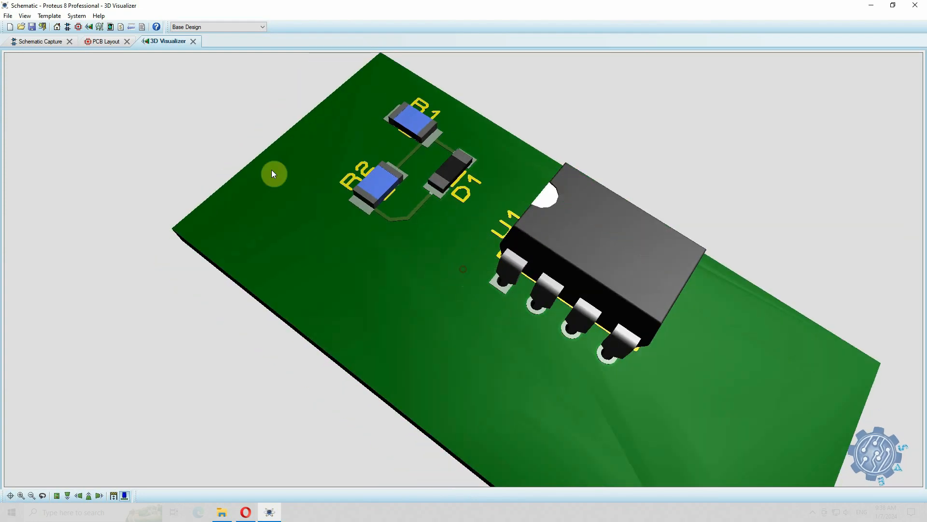
Step: Change the "Something about Electronics" text to the Top Silk layer and view it on the board in the 3D Visualizer
{"action": "left_click", "coordinate": [103, 42]}
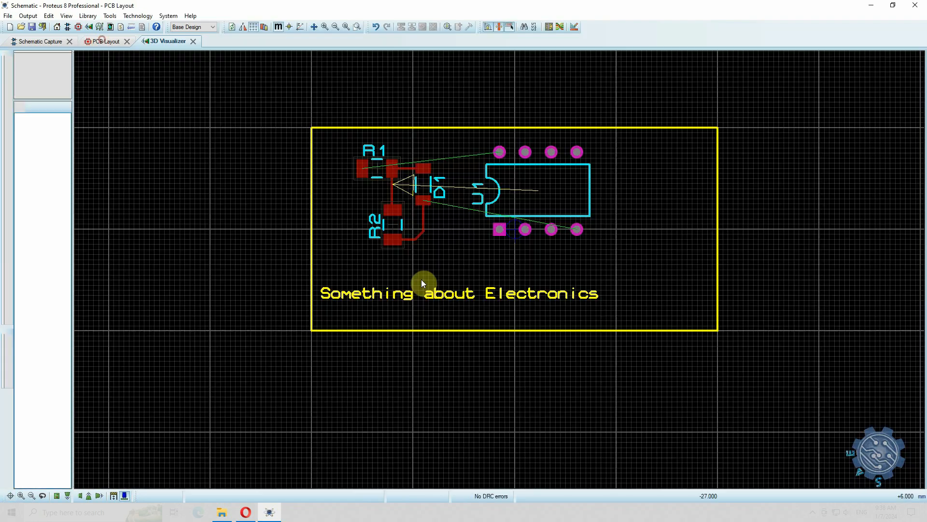
{"action": "right_click", "coordinate": [598, 291]}
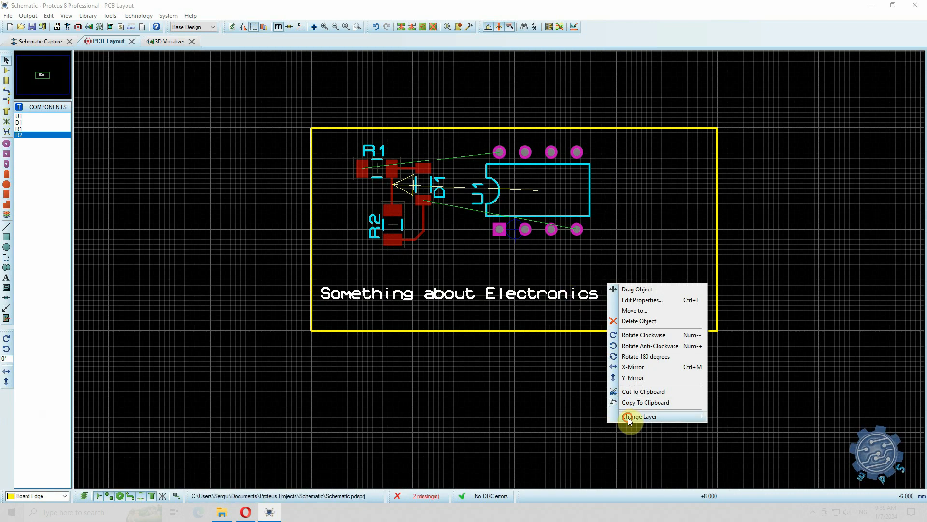
{"action": "mouse_move", "coordinate": [662, 421]}
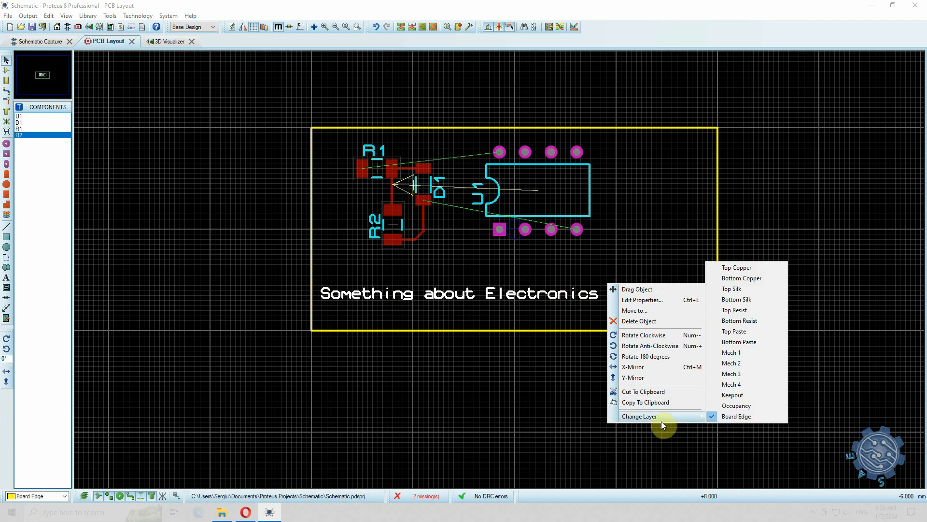
{"action": "left_click", "coordinate": [732, 289]}
{"action": "left_click", "coordinate": [166, 42]}
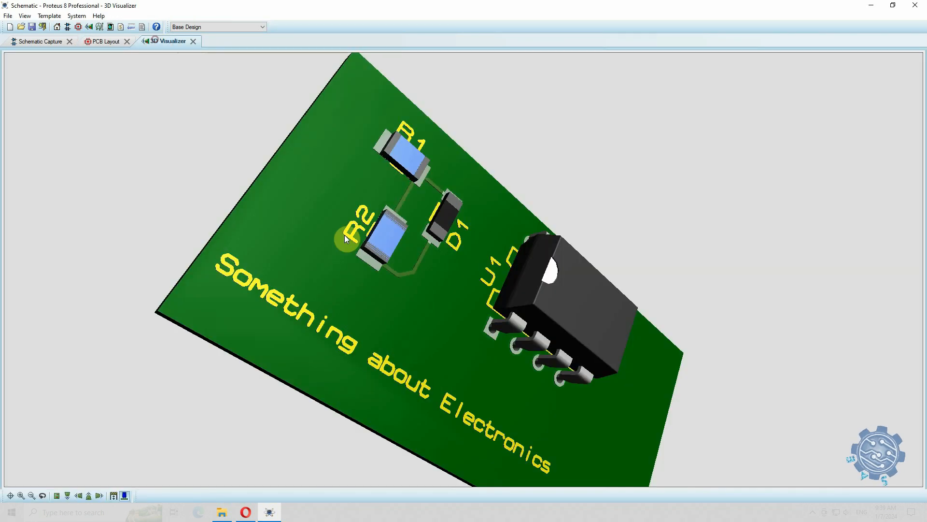
{"action": "mouse_move", "coordinate": [464, 270]}
{"action": "left_mouse_down"}
{"action": "mouse_move", "coordinate": [483, 264]}
{"action": "mouse_move", "coordinate": [406, 289]}
{"action": "mouse_move", "coordinate": [454, 266]}
{"action": "left_mouse_up"}
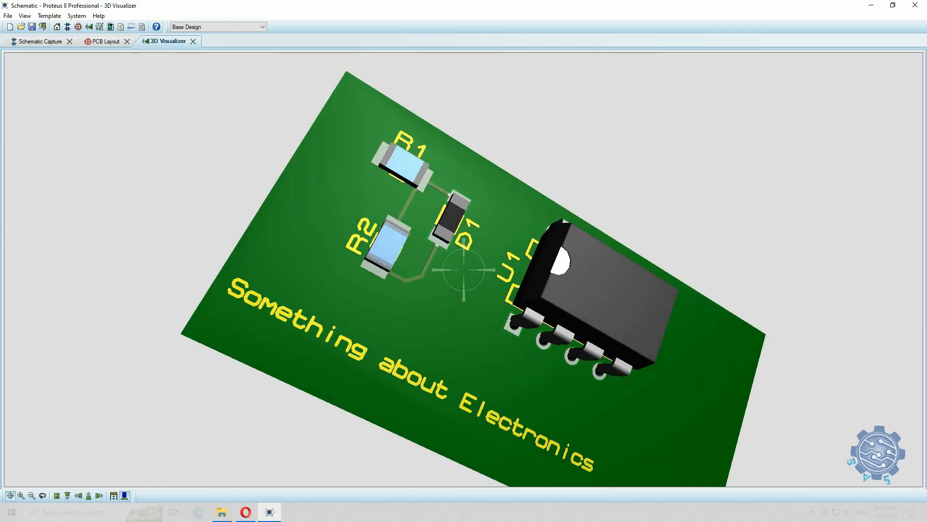
Step: In the schematic, wire U1's SCK and CS pins to the LED's ground line and its SI pin to the 5V node
{"action": "left_click", "coordinate": [463, 270]}
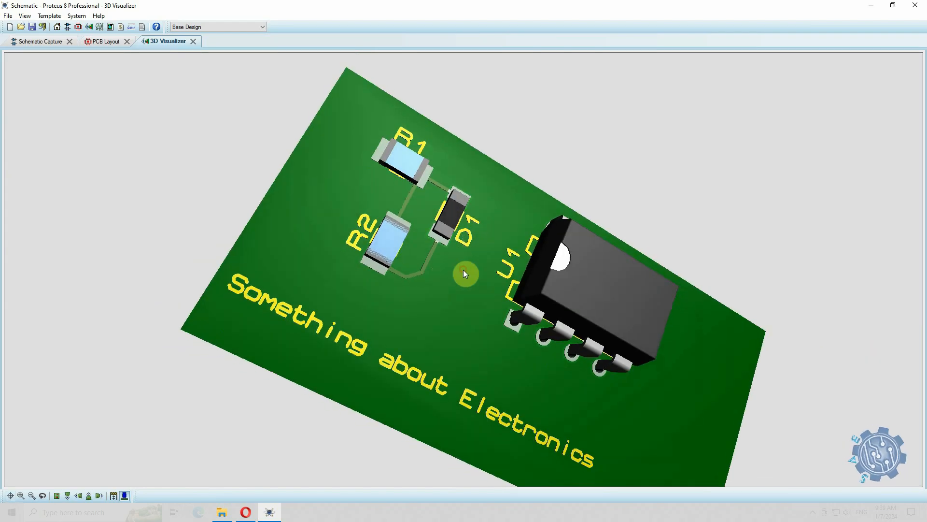
{"action": "left_click", "coordinate": [100, 43]}
{"action": "left_click", "coordinate": [55, 42]}
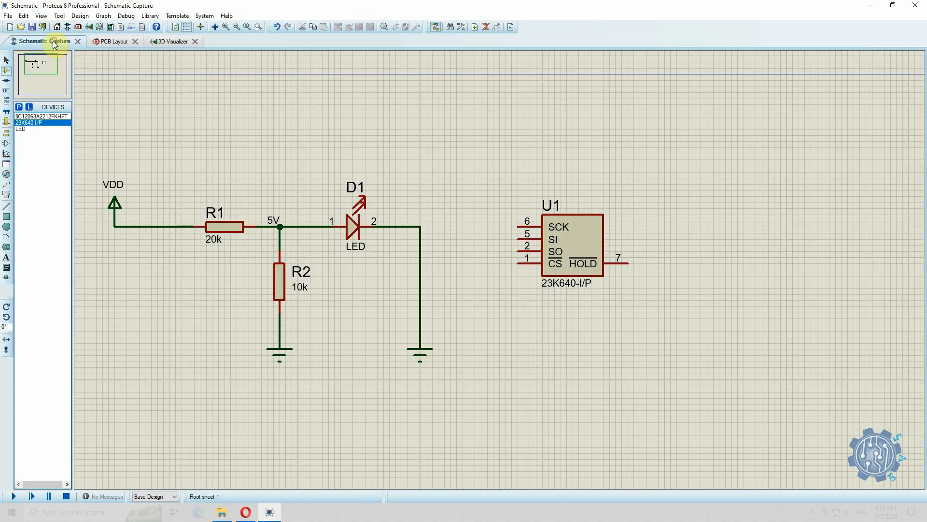
{"action": "left_click", "coordinate": [517, 222]}
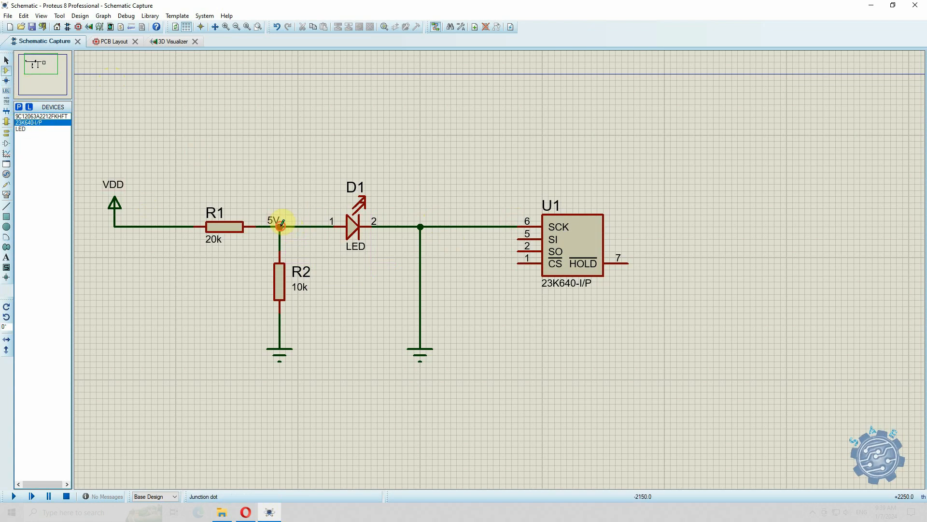
{"action": "left_click", "coordinate": [518, 236]}
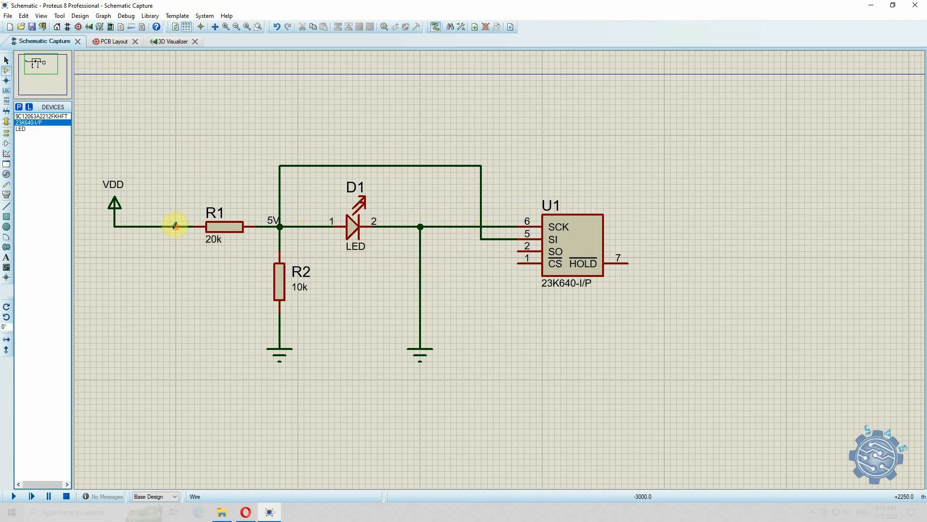
{"action": "left_click", "coordinate": [517, 262]}
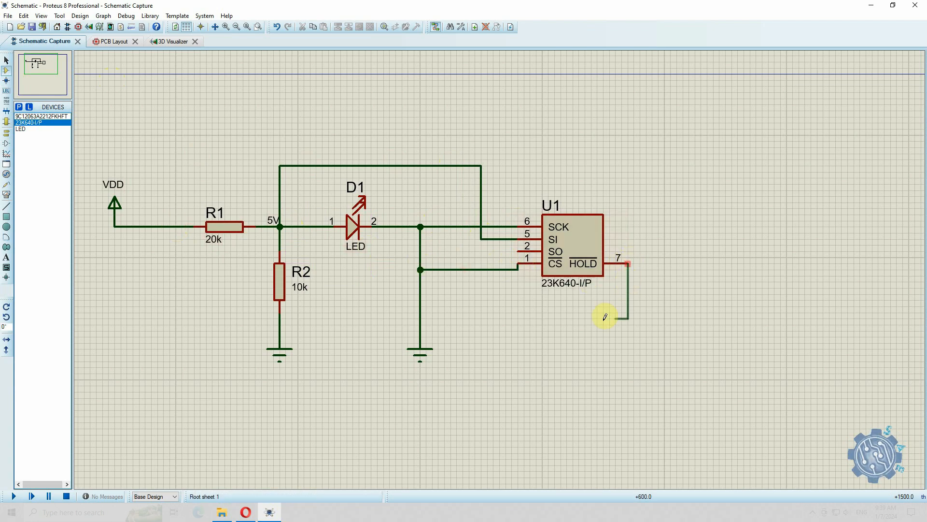
Step: Wire U1's HOLD pin to the LED's ground line and its SO pin to the upper end of R2
{"action": "left_click", "coordinate": [423, 305]}
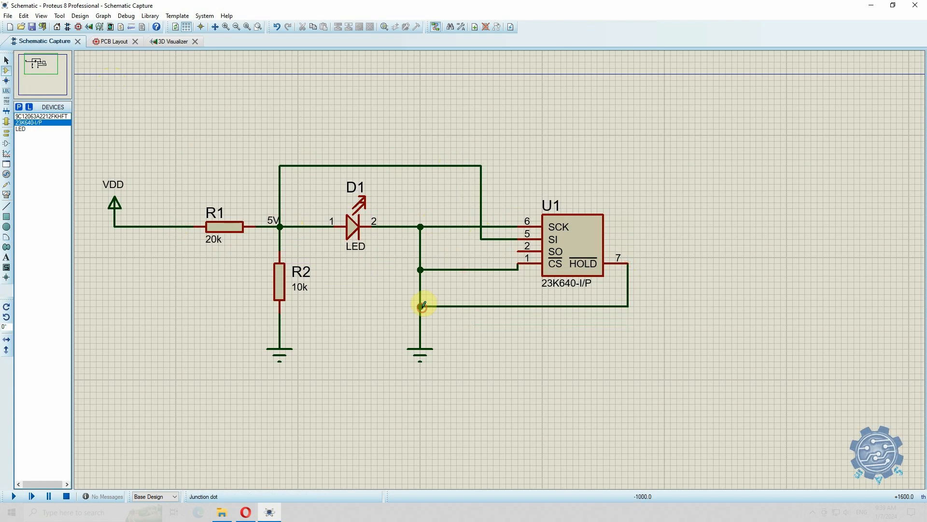
{"action": "left_click", "coordinate": [519, 250]}
{"action": "left_click", "coordinate": [280, 251]}
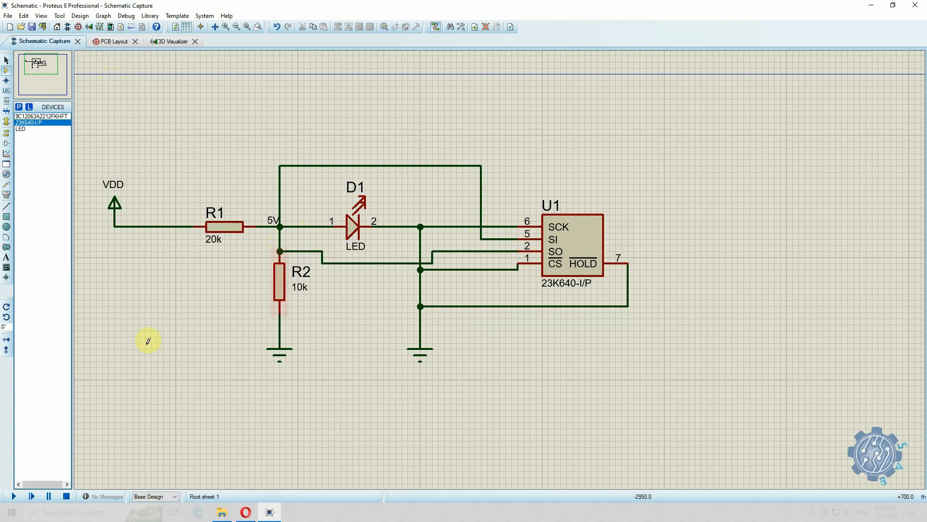
Step: On the PCB layout, route a Top Copper track from U1 pad 8 to R1 pad 1
{"action": "left_click", "coordinate": [115, 43]}
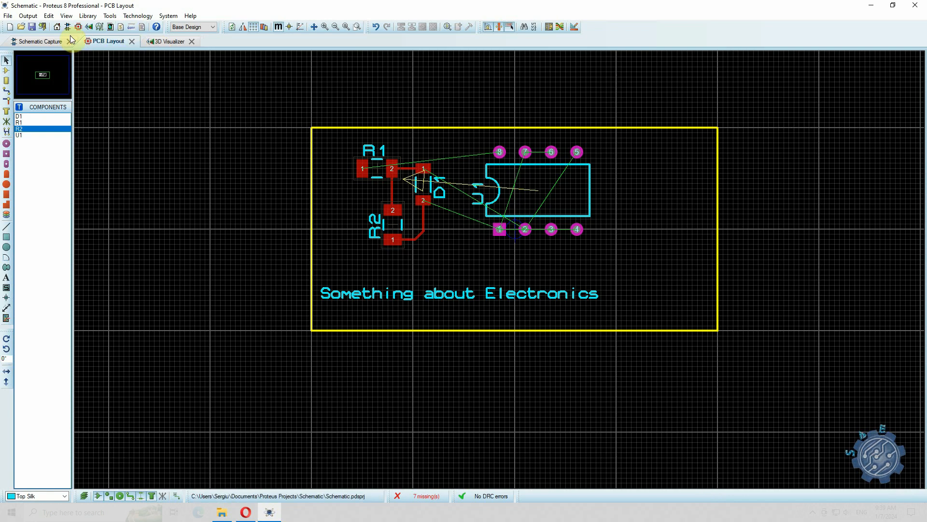
{"action": "scroll", "coordinate": [485, 226], "scroll_direction": "up", "scroll_amount": 1}
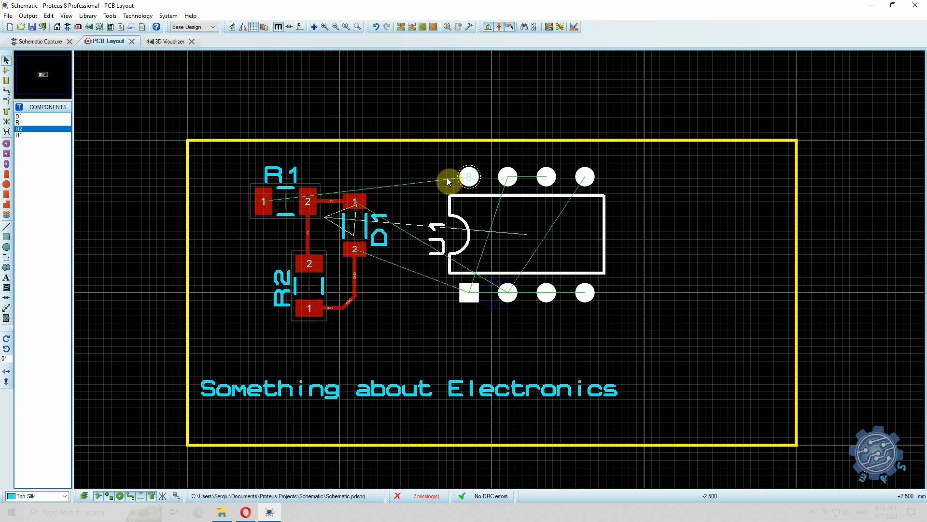
{"action": "left_click", "coordinate": [5, 101]}
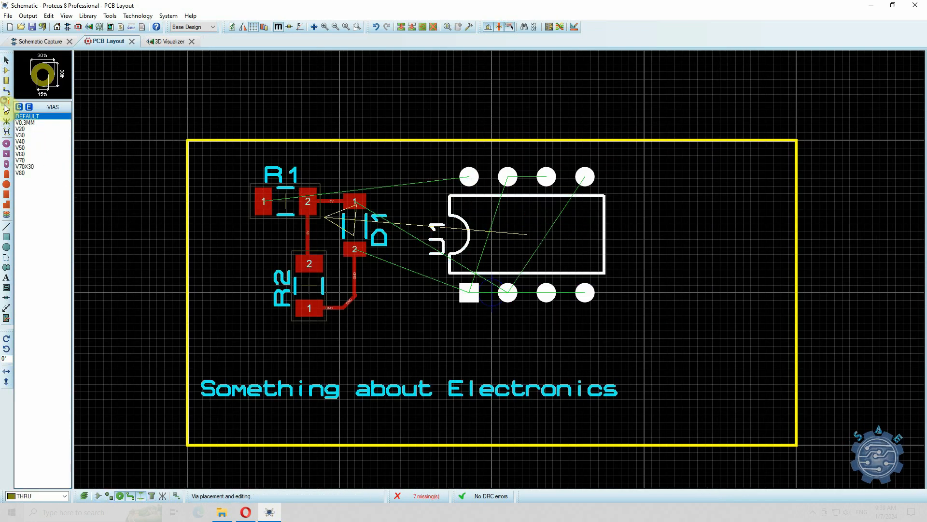
{"action": "left_click", "coordinate": [5, 99]}
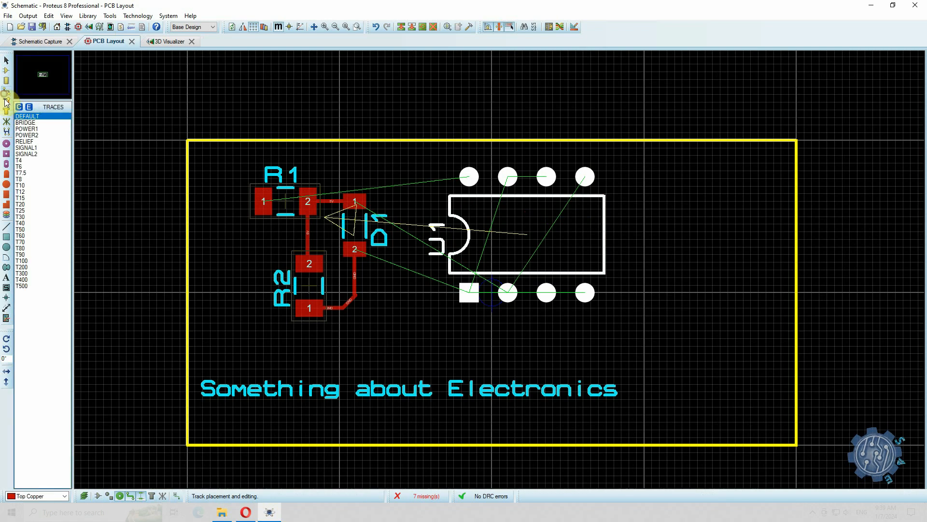
{"action": "left_click", "coordinate": [28, 154]}
{"action": "left_click", "coordinate": [468, 177]}
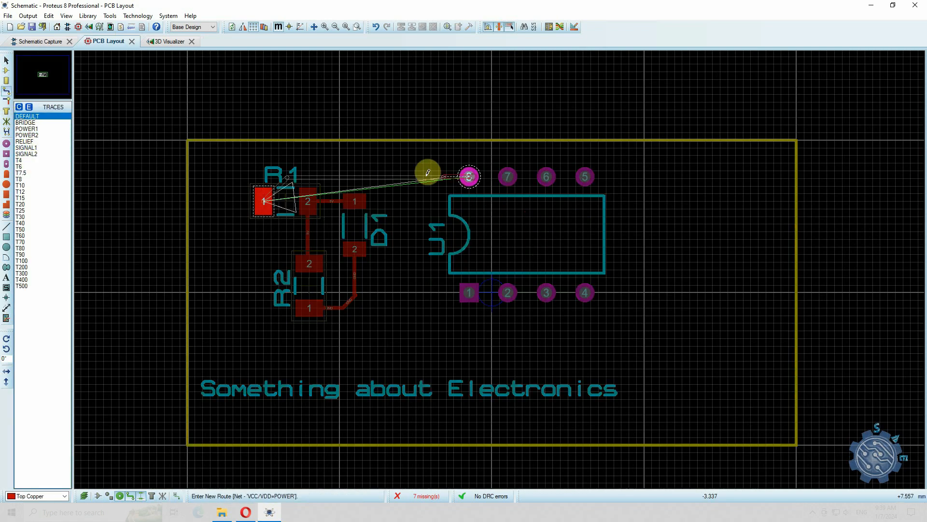
{"action": "left_click", "coordinate": [266, 190]}
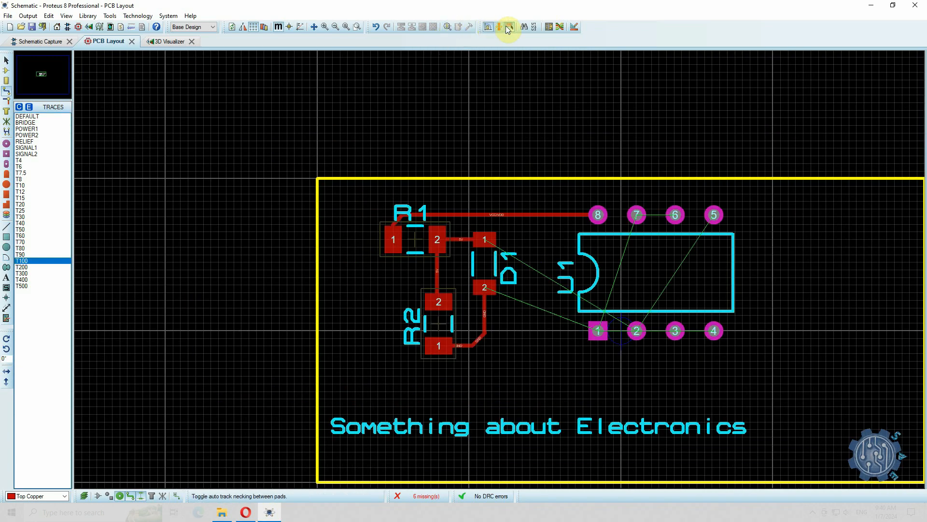
Step: Auto-route the remaining connections on the board with the basic schedule and default router settings
{"action": "left_click", "coordinate": [561, 28]}
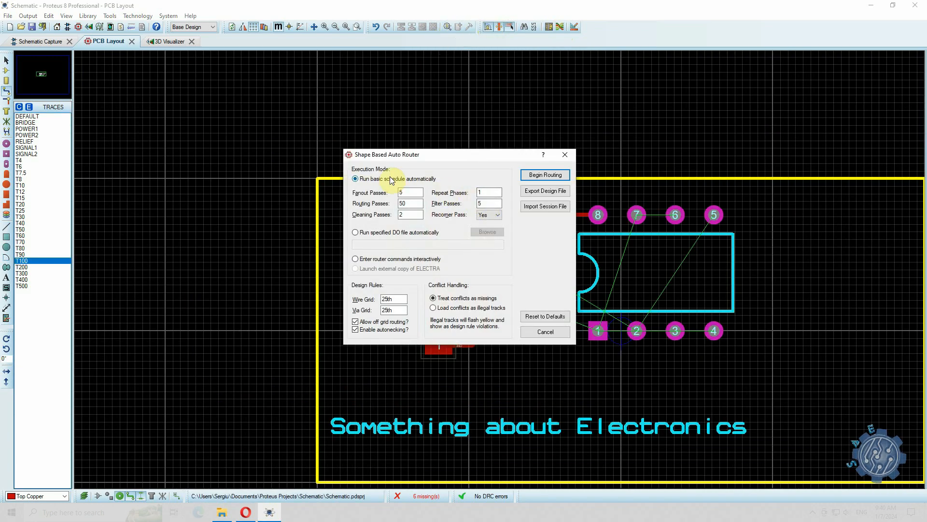
{"action": "left_click", "coordinate": [545, 174]}
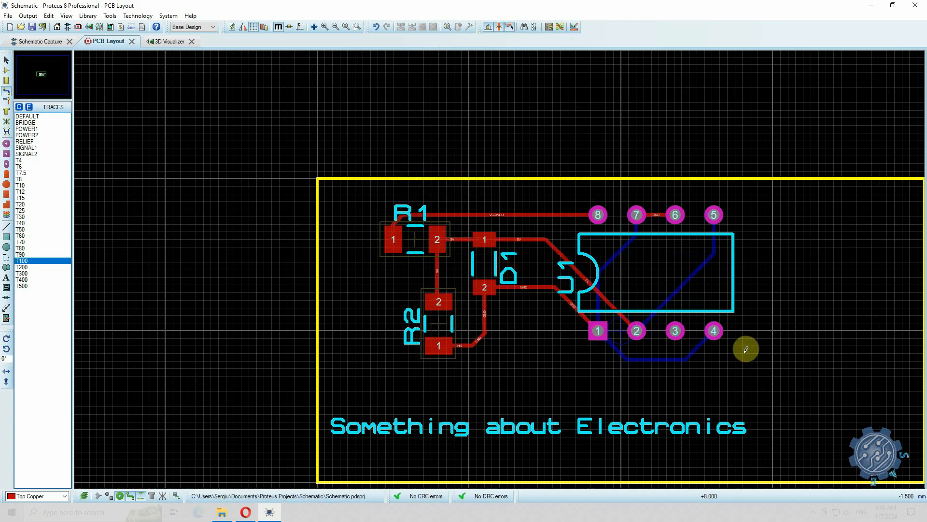
{"action": "scroll", "coordinate": [746, 349], "scroll_direction": "down", "scroll_amount": 1}
{"action": "scroll", "coordinate": [712, 341], "scroll_direction": "up", "scroll_amount": 1}
{"action": "scroll", "coordinate": [501, 265], "scroll_direction": "down", "scroll_amount": 1}
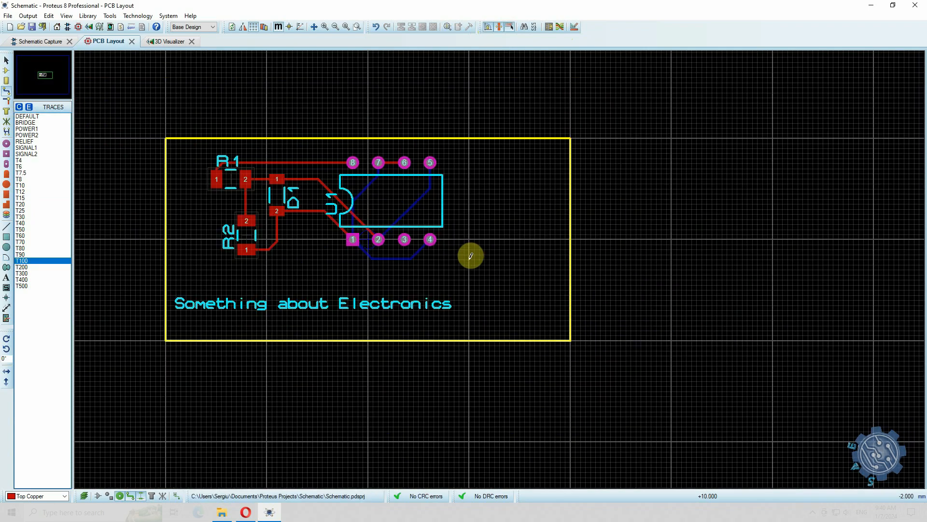
Step: Inspect the routed board from an angle in the 3D Visualizer, and return to the schematic
{"action": "left_click", "coordinate": [167, 42]}
{"action": "left_click", "coordinate": [472, 310]}
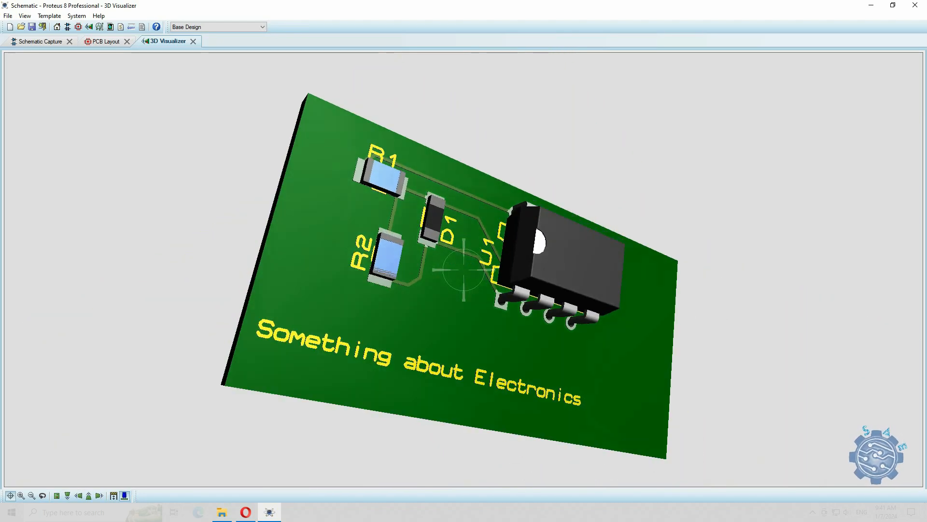
{"action": "left_click", "coordinate": [155, 221]}
{"action": "left_click", "coordinate": [40, 43]}
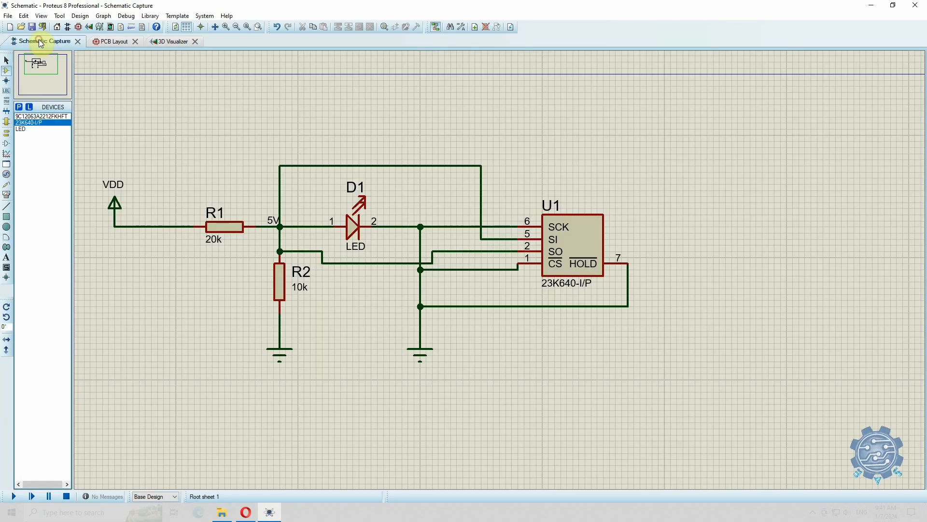
Step: Search the device library for "connector" and add the two-pin straight header 26630201RP2 to the device list
{"action": "left_click", "coordinate": [19, 107]}
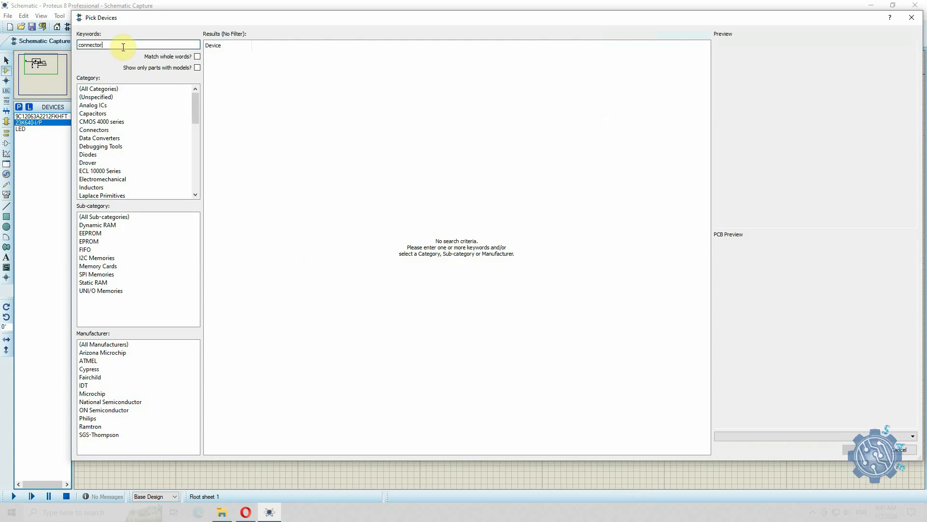
{"action": "left_click", "coordinate": [341, 328]}
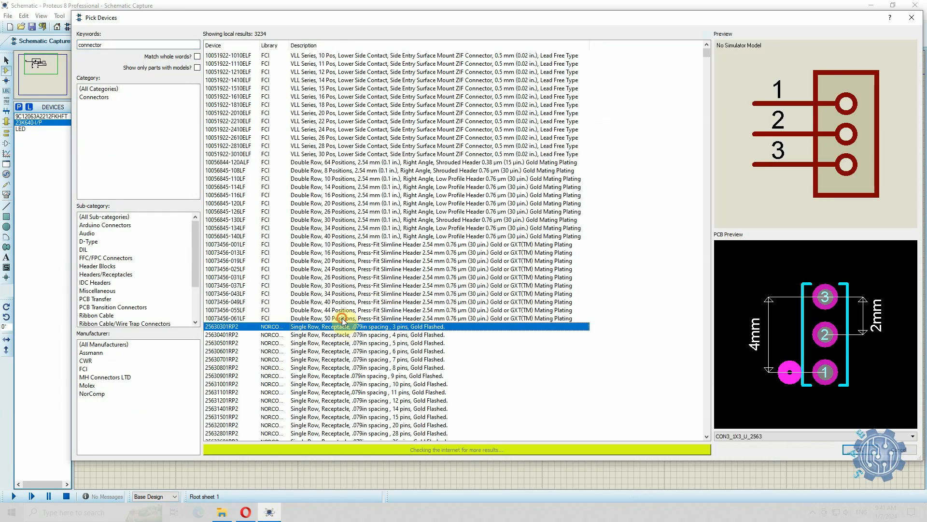
{"action": "left_click", "coordinate": [341, 318]}
{"action": "left_click", "coordinate": [342, 327]}
{"action": "scroll", "coordinate": [343, 327], "scroll_direction": "down", "scroll_amount": 3}
{"action": "left_click", "coordinate": [385, 385]}
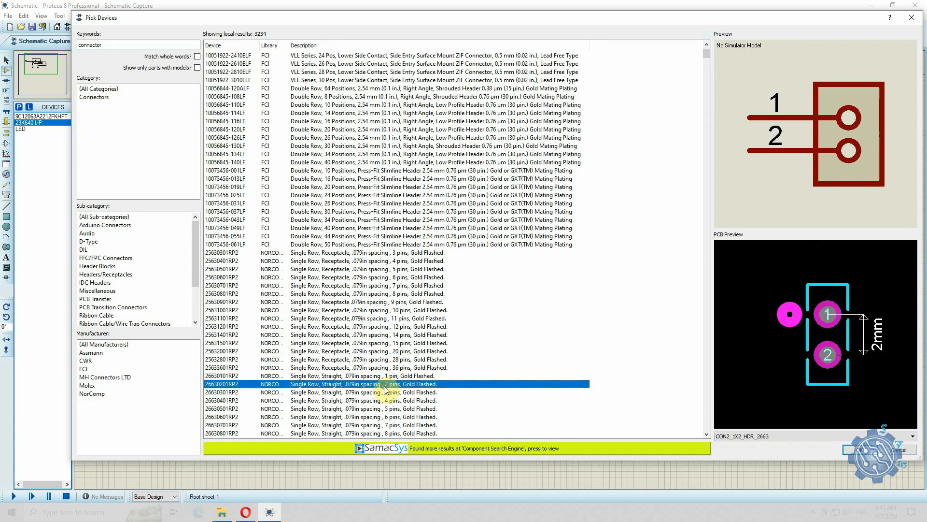
{"action": "left_click", "coordinate": [844, 445]}
Step: Place the 26630201RP2 connector beside the VDD terminal and draw short wire stubs from both of its pins
{"action": "scroll", "coordinate": [338, 260], "scroll_direction": "down", "scroll_amount": 3}
{"action": "scroll", "coordinate": [360, 260], "scroll_direction": "up", "scroll_amount": 3}
{"action": "left_click", "coordinate": [486, 237]}
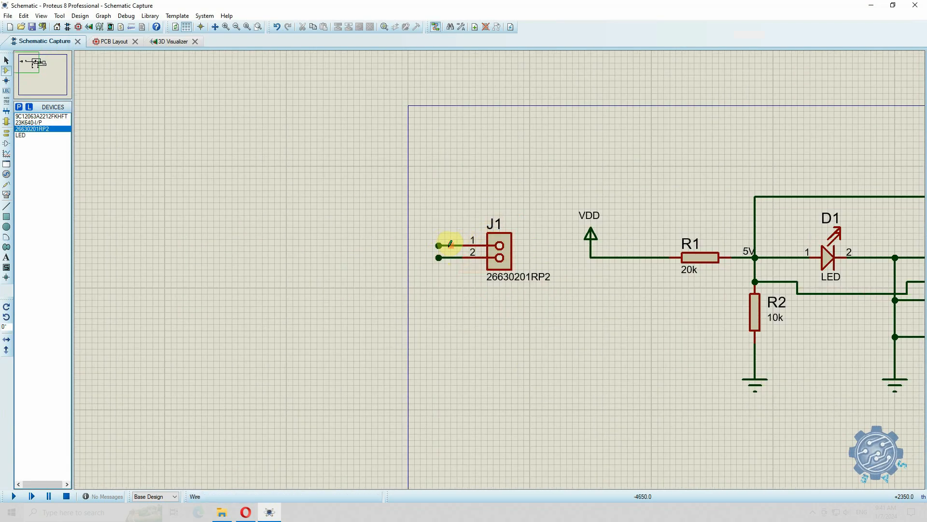
Step: Label the wire on connector J1's pin 1 as VDD
{"action": "right_click", "coordinate": [451, 243]}
{"action": "left_click", "coordinate": [498, 256]}
{"action": "type", "text": "VDD"}
{"action": "left_click", "coordinate": [517, 347]}
Step: Label the wire on connector J1's pin 2 as GND
{"action": "right_click", "coordinate": [455, 258]}
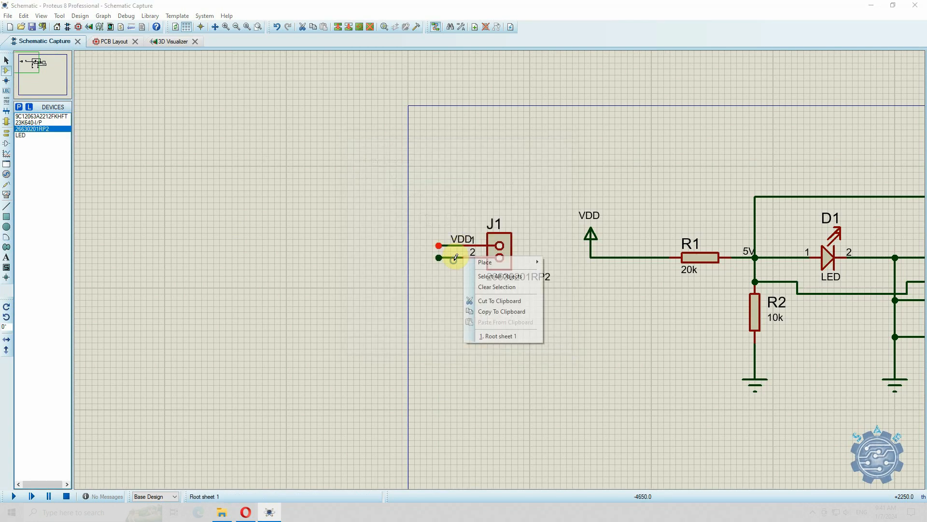
{"action": "right_click", "coordinate": [454, 257]}
{"action": "left_click", "coordinate": [509, 296]}
{"action": "type", "text": "GND"}
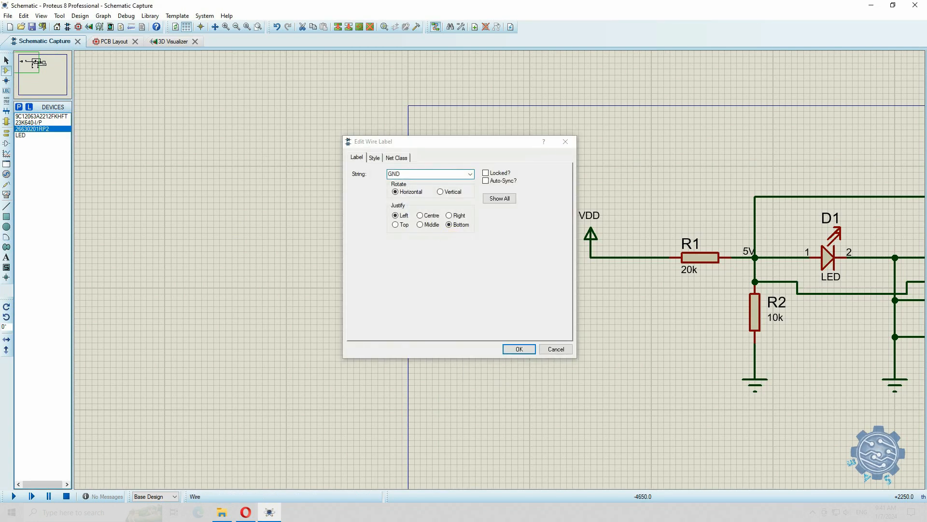
{"action": "key", "text": "Return"}
Step: In the PCB layout, place connector J1 on the board with the auto-placer
{"action": "left_click", "coordinate": [111, 42]}
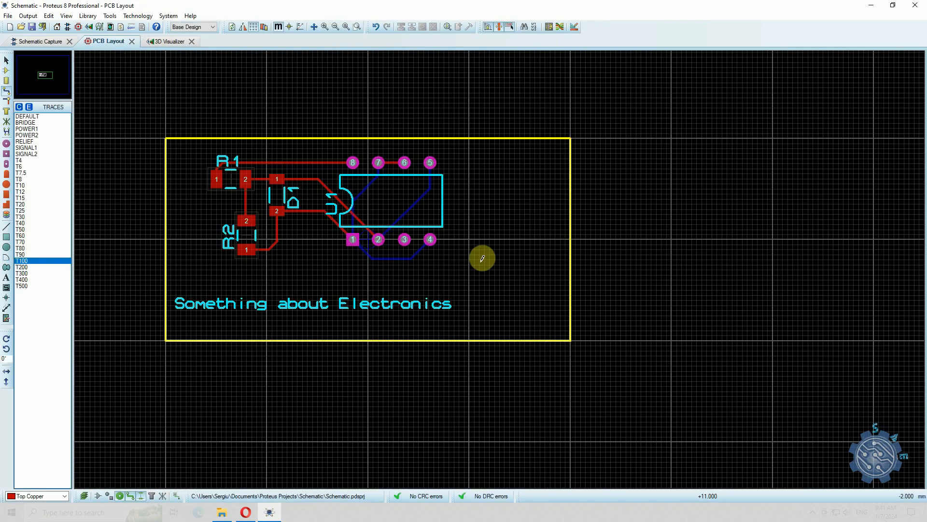
{"action": "left_click", "coordinate": [549, 27]}
{"action": "left_click", "coordinate": [533, 341]}
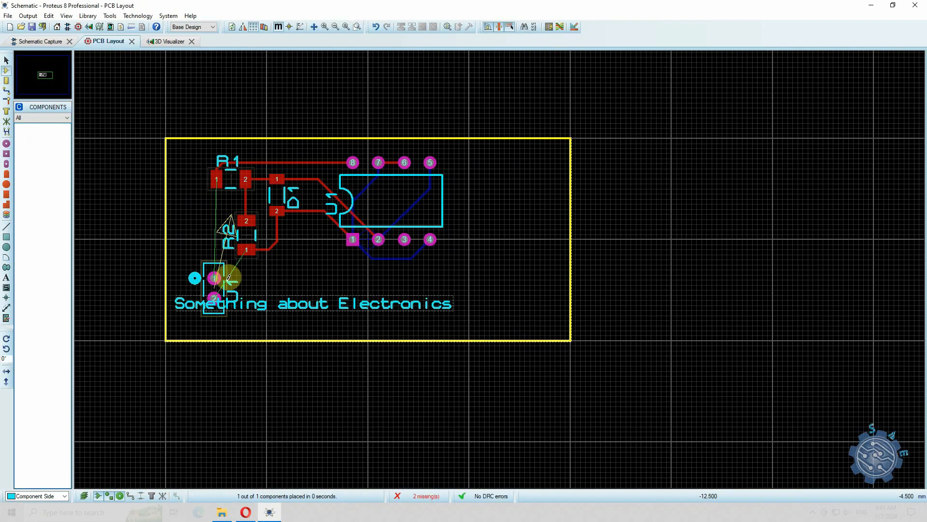
Step: Run the auto-router with its default settings to connect J1 to the rest of the circuit
{"action": "left_click", "coordinate": [561, 27]}
{"action": "left_click", "coordinate": [533, 177]}
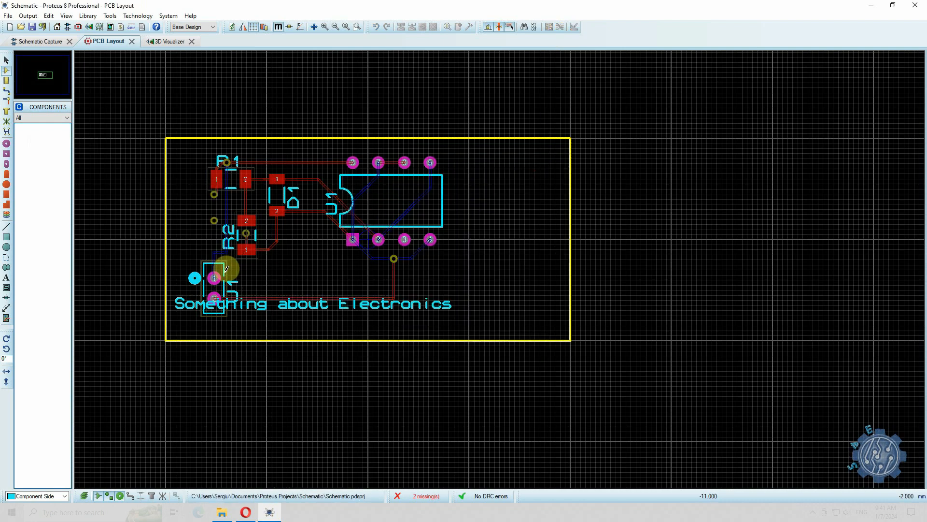
{"action": "scroll", "coordinate": [217, 276], "scroll_direction": "up", "scroll_amount": 1}
{"action": "scroll", "coordinate": [522, 280], "scroll_direction": "down", "scroll_amount": 1}
{"action": "scroll", "coordinate": [644, 245], "scroll_direction": "up", "scroll_amount": 1}
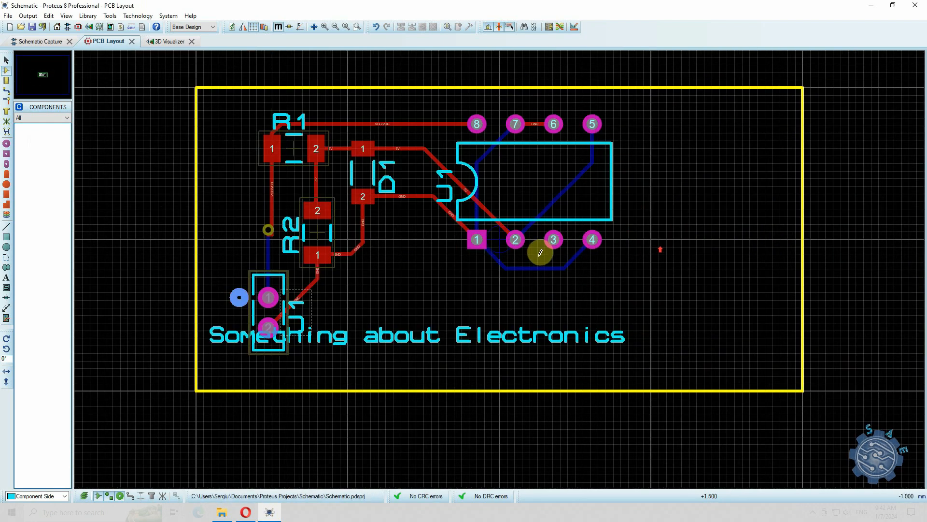
Step: Generate a power plane for the GND=POWER net on the Top Copper layer with the DEFAULT boundary
{"action": "left_click", "coordinate": [112, 16]}
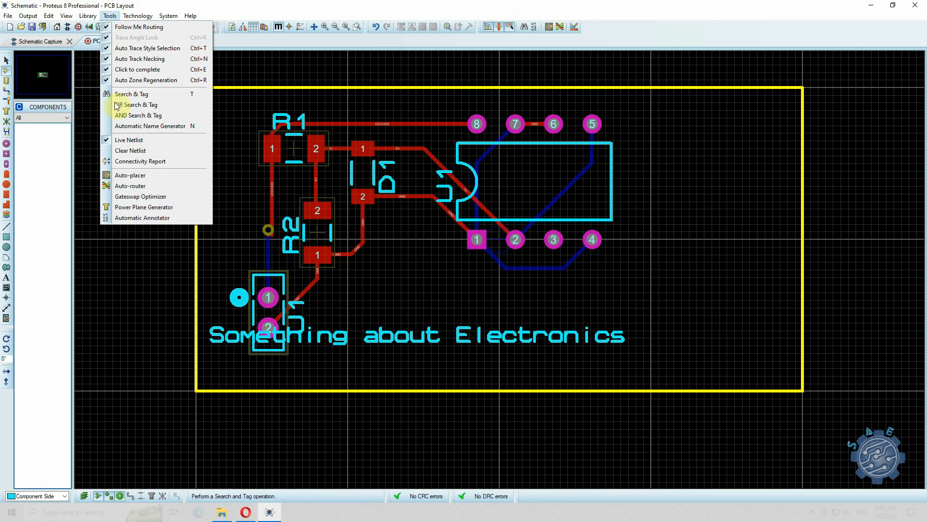
{"action": "left_click", "coordinate": [128, 207]}
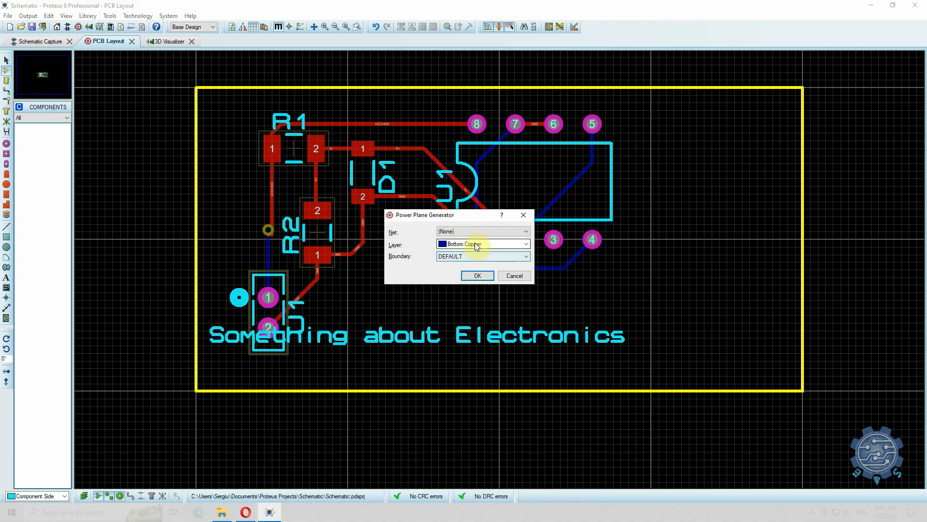
{"action": "left_click", "coordinate": [479, 231]}
{"action": "left_click", "coordinate": [481, 252]}
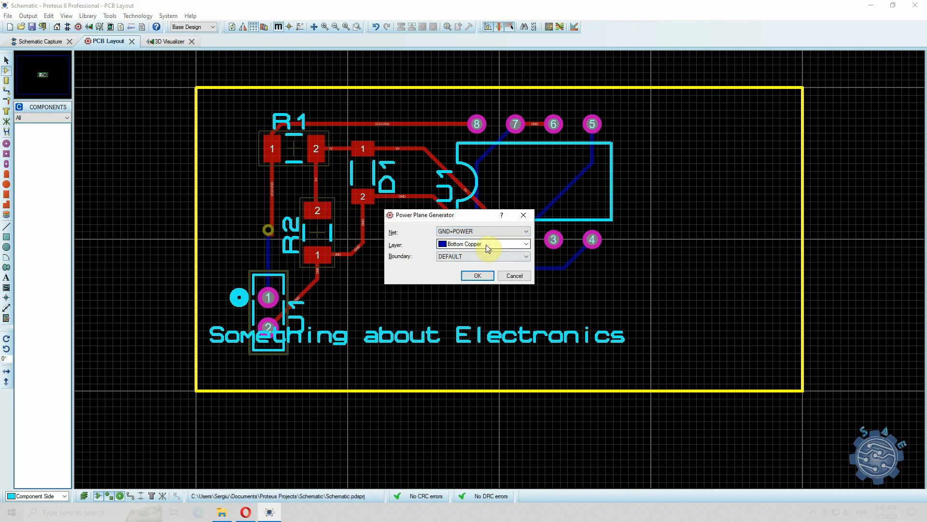
{"action": "left_click", "coordinate": [481, 250]}
{"action": "left_click", "coordinate": [477, 275]}
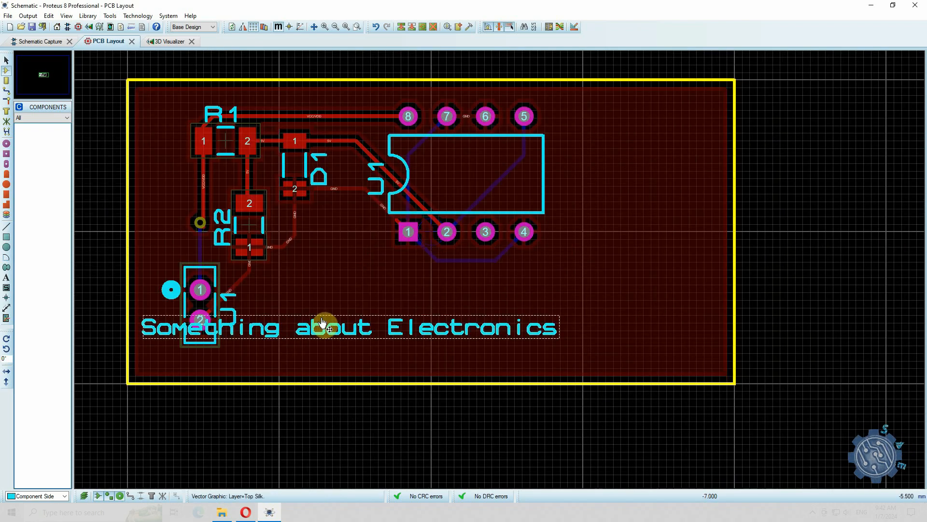
Step: Move the "Something about Electronics" text to the right so it clears connector J1
{"action": "left_click_drag", "start_coordinate": [356, 343], "coordinate": [476, 336]}
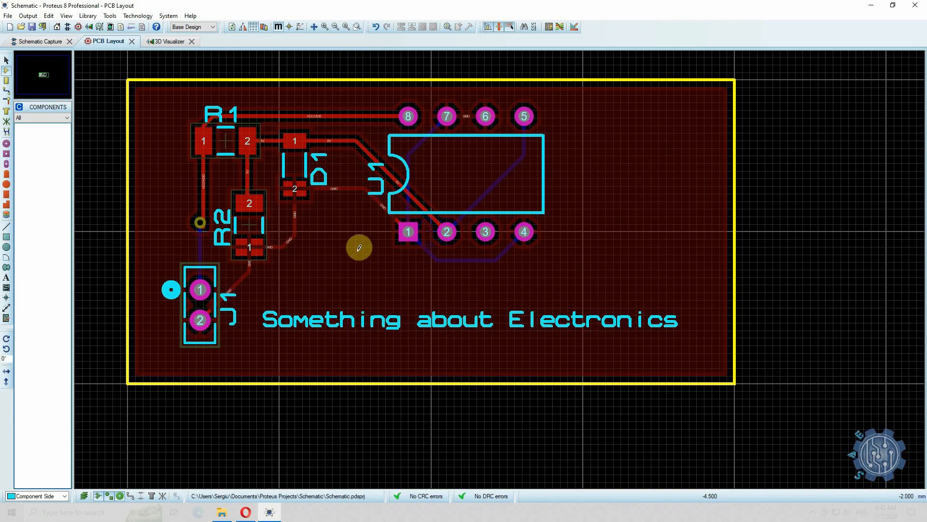
{"action": "scroll", "coordinate": [358, 246], "scroll_direction": "down", "scroll_amount": 1}
{"action": "scroll", "coordinate": [404, 251], "scroll_direction": "up", "scroll_amount": 1}
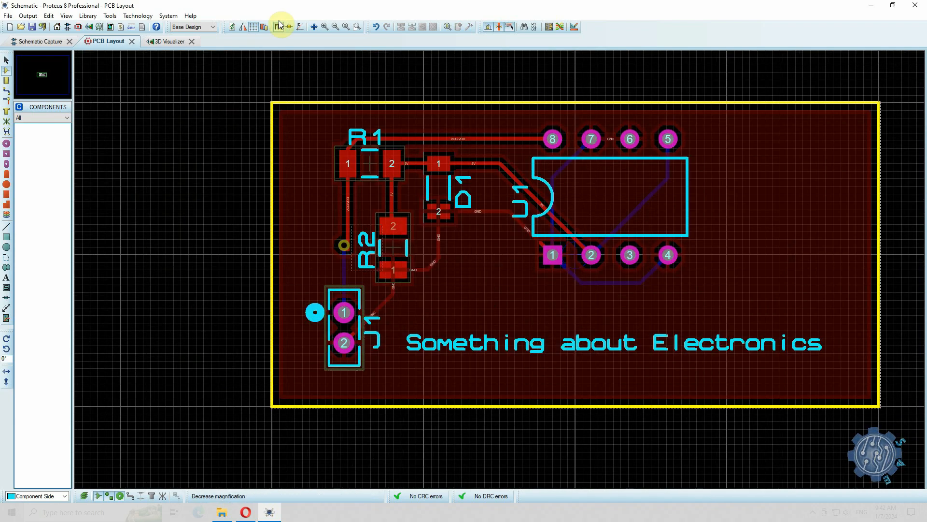
Step: Generate a second power plane for the GND=POWER net on the Bottom Copper layer with the DEFAULT boundary
{"action": "left_click", "coordinate": [110, 16]}
{"action": "left_click", "coordinate": [179, 185]}
{"action": "left_click", "coordinate": [466, 231]}
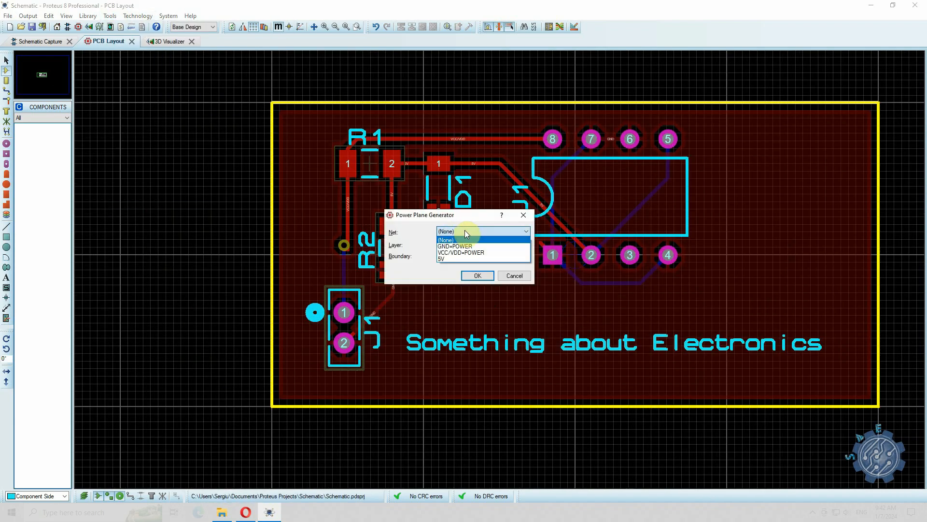
{"action": "left_click", "coordinate": [465, 244]}
{"action": "left_click", "coordinate": [478, 275]}
{"action": "scroll", "coordinate": [489, 257], "scroll_direction": "down", "scroll_amount": 1}
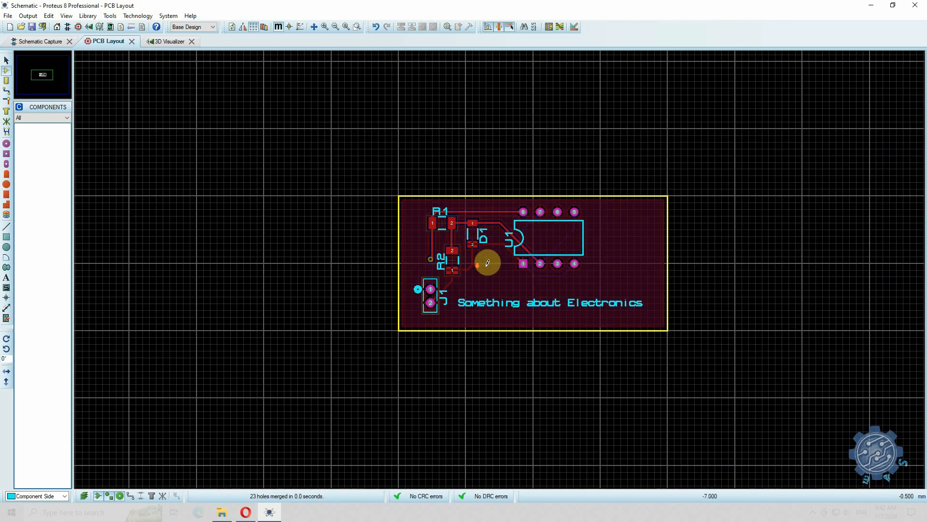
{"action": "scroll", "coordinate": [502, 266], "scroll_direction": "up", "scroll_amount": 1}
Step: Inspect the board in the 3D view from several angles, checking connector J1 and the copper planes
{"action": "left_click", "coordinate": [167, 41]}
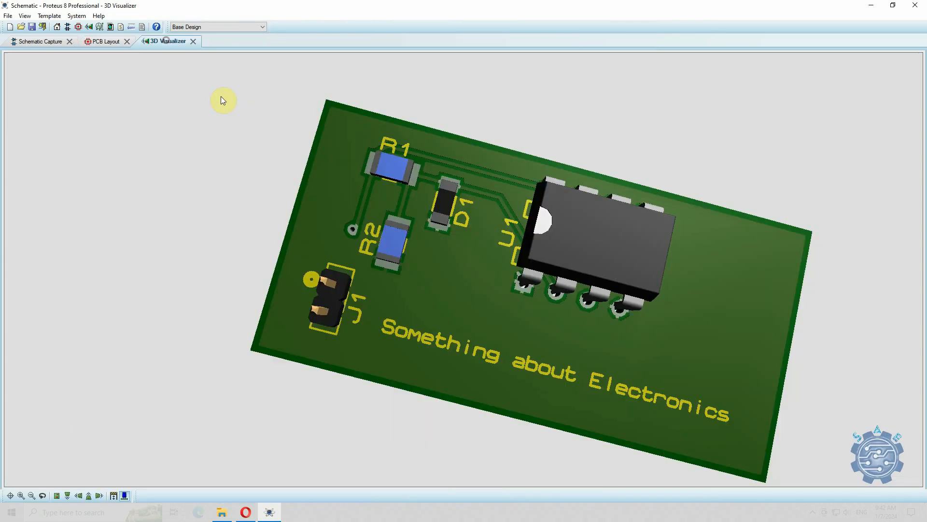
{"action": "left_click_drag", "start_coordinate": [464, 269], "coordinate": [435, 271]}
{"action": "left_click", "coordinate": [459, 275]}
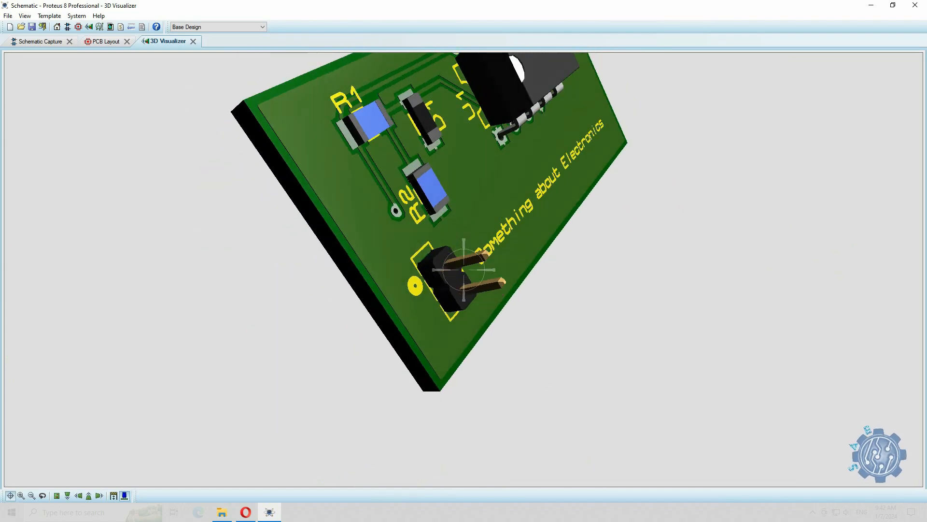
{"action": "left_click_drag", "start_coordinate": [463, 270], "coordinate": [401, 275]}
{"action": "left_click", "coordinate": [134, 99]}
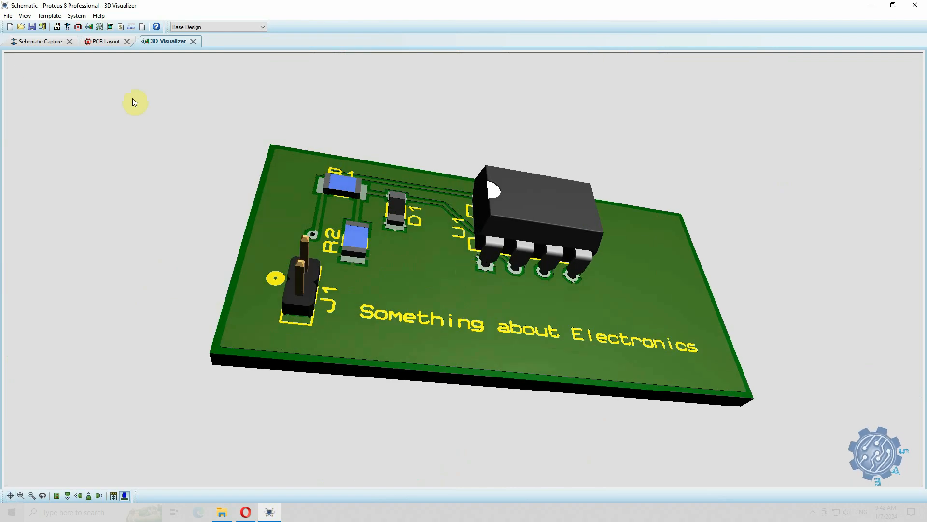
Step: Import the watermark bitmap from the Schematic project folder into the PCB layout
{"action": "left_click", "coordinate": [109, 41]}
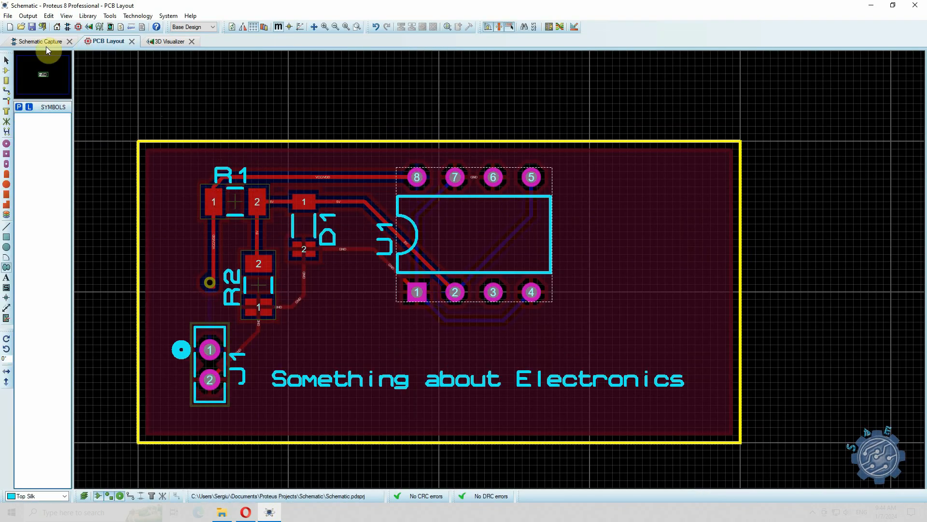
{"action": "left_click", "coordinate": [8, 15]}
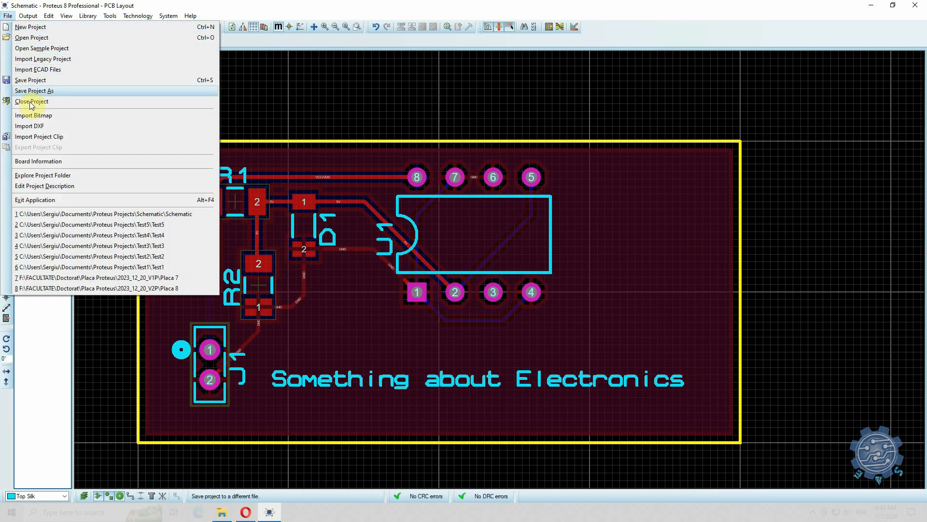
{"action": "left_click", "coordinate": [33, 116]}
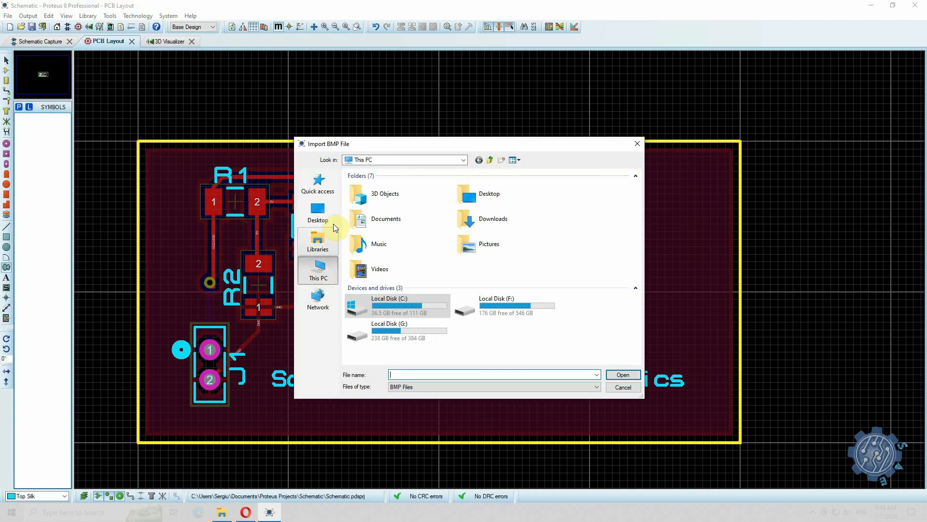
{"action": "double_click", "coordinate": [413, 224]}
{"action": "double_click", "coordinate": [376, 185]}
{"action": "double_click", "coordinate": [380, 187]}
{"action": "left_click", "coordinate": [378, 211]}
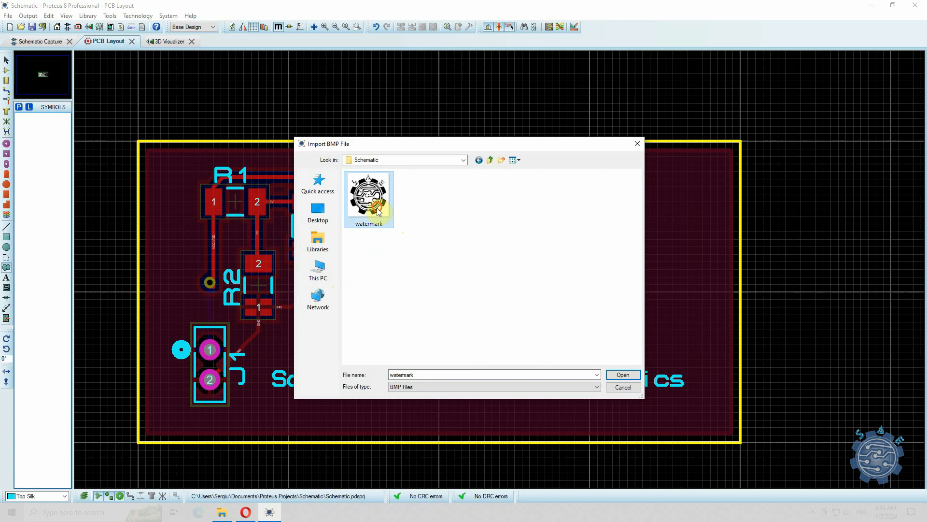
{"action": "left_click", "coordinate": [622, 373]}
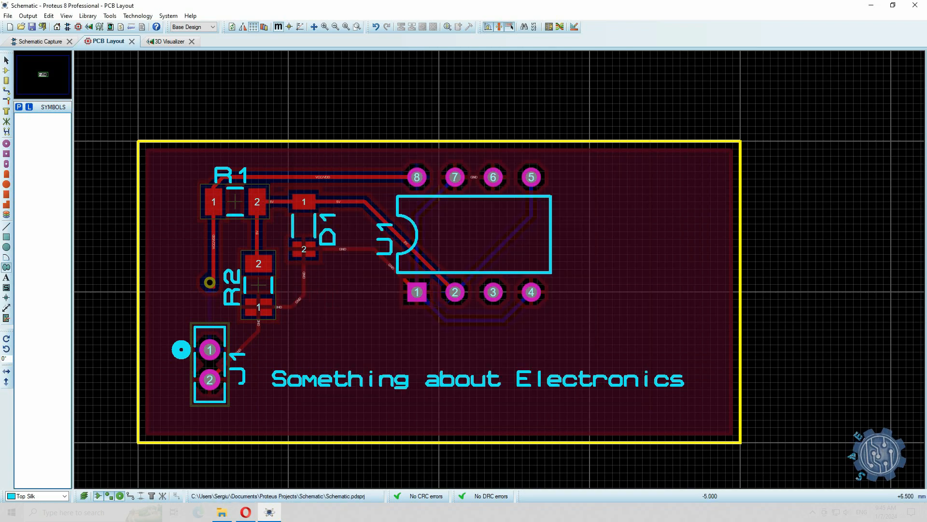
Step: Place the imported logo beside the board and shrink it by its corner to a fraction of its size
{"action": "scroll", "coordinate": [499, 347], "scroll_direction": "down", "scroll_amount": 6}
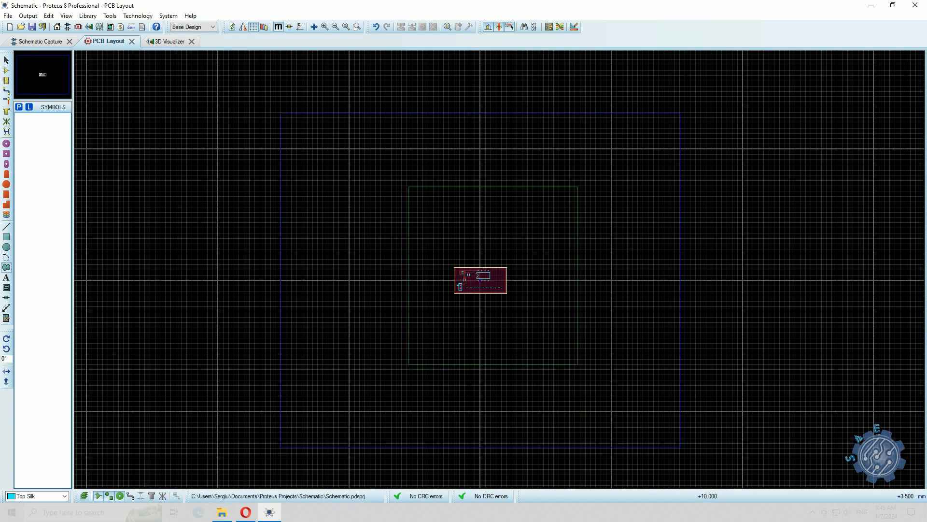
{"action": "left_click", "coordinate": [618, 298]}
{"action": "scroll", "coordinate": [689, 360], "scroll_direction": "up", "scroll_amount": 2}
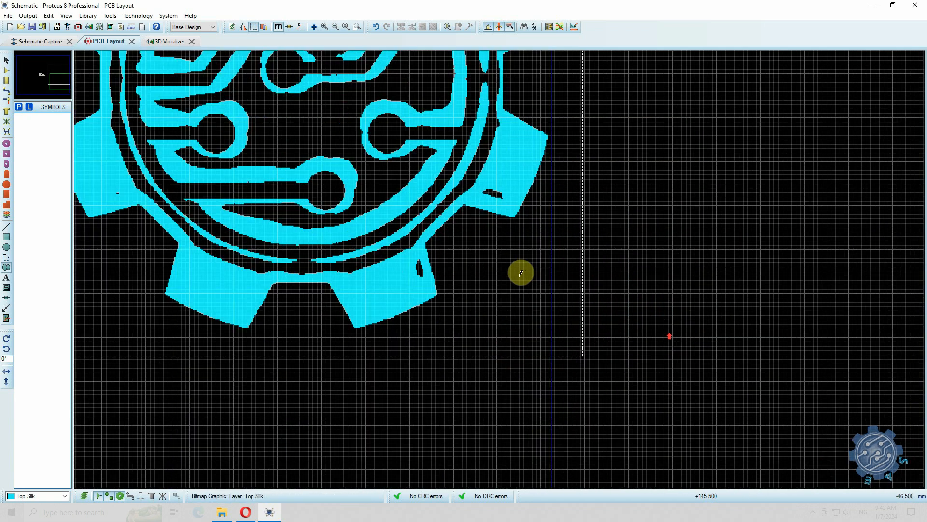
{"action": "scroll", "coordinate": [519, 271], "scroll_direction": "down", "scroll_amount": 1}
{"action": "scroll", "coordinate": [519, 281], "scroll_direction": "down", "scroll_amount": 1}
{"action": "left_click", "coordinate": [7, 60]}
{"action": "scroll", "coordinate": [547, 237], "scroll_direction": "up", "scroll_amount": 1}
{"action": "left_click", "coordinate": [410, 298]}
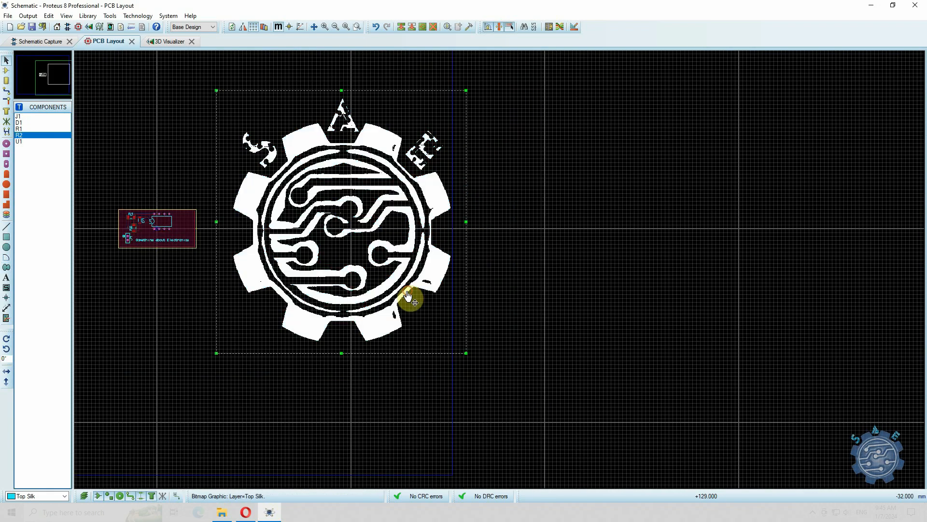
{"action": "left_click_drag", "start_coordinate": [466, 353], "coordinate": [278, 155]}
Step: Move the logo over the right end of the board
{"action": "scroll", "coordinate": [173, 120], "scroll_direction": "up", "scroll_amount": 1}
{"action": "scroll", "coordinate": [499, 269], "scroll_direction": "down", "scroll_amount": 1}
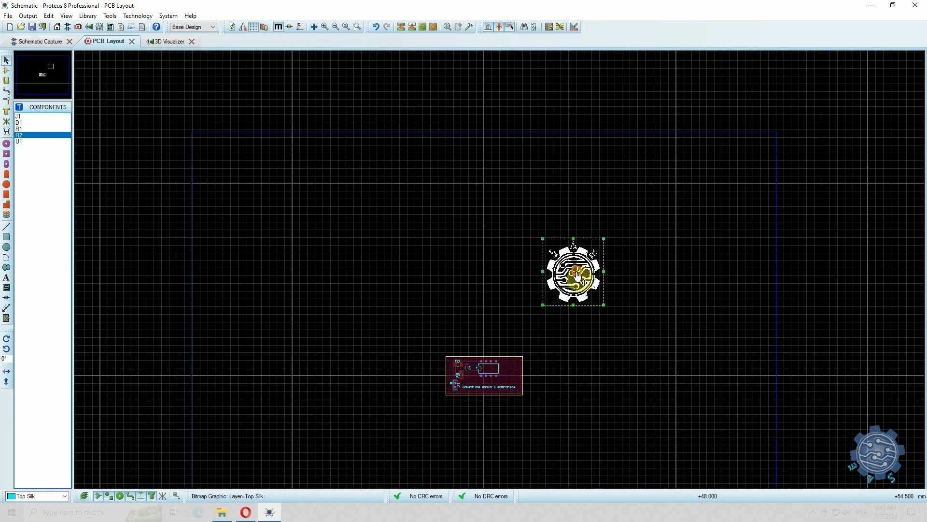
{"action": "left_click_drag", "start_coordinate": [575, 273], "coordinate": [514, 358]}
{"action": "left_click", "coordinate": [550, 377]}
Step: Change the logo's layer to Bottom Silk and shrink it to fit within the right end of the board
{"action": "scroll", "coordinate": [550, 377], "scroll_direction": "up", "scroll_amount": 2}
{"action": "scroll", "coordinate": [500, 282], "scroll_direction": "up", "scroll_amount": 1}
{"action": "right_click", "coordinate": [481, 194]}
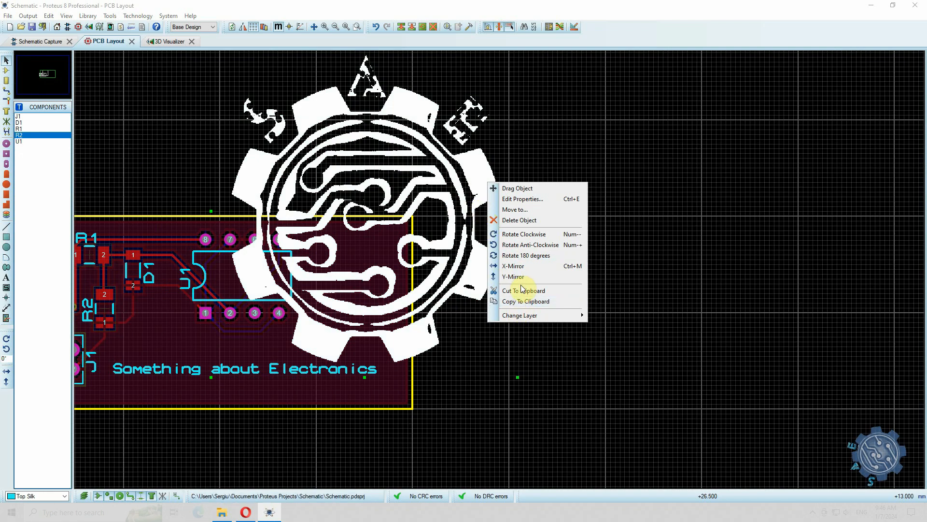
{"action": "mouse_move", "coordinate": [520, 315]}
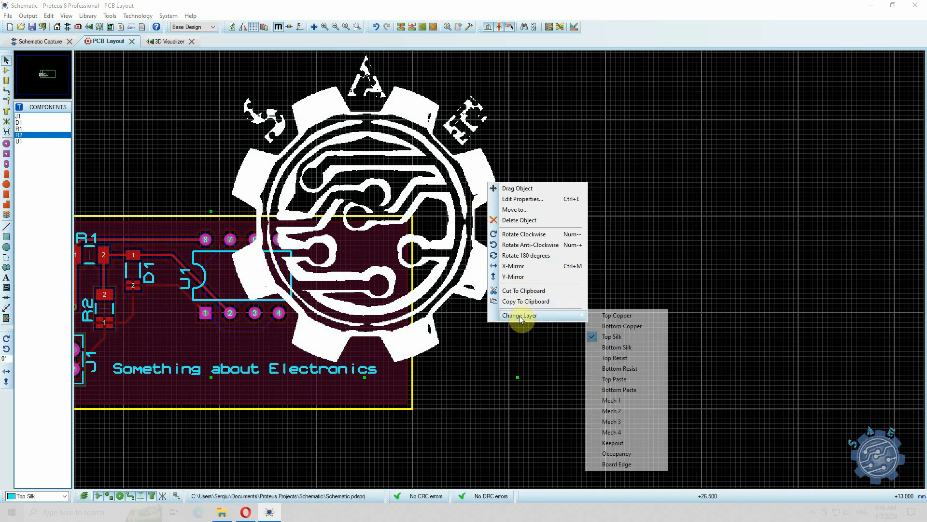
{"action": "left_click", "coordinate": [634, 348]}
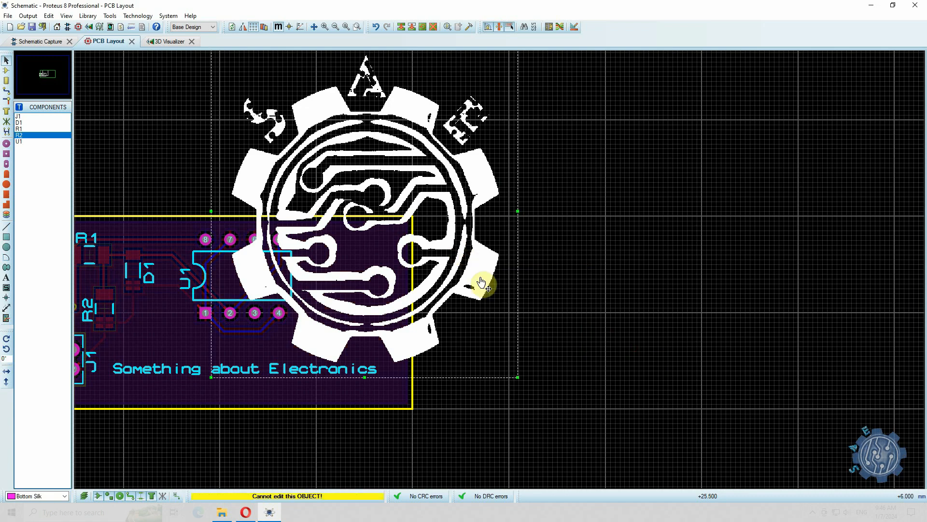
{"action": "left_click_drag", "start_coordinate": [499, 361], "coordinate": [401, 343]}
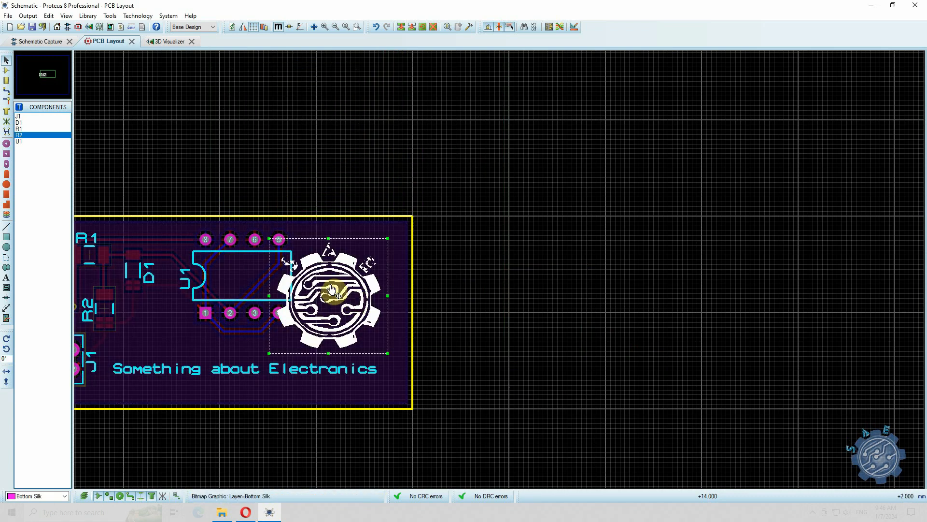
Step: Inspect the underside of the board in the 3D view to check the logo on the bottom silkscreen
{"action": "left_click", "coordinate": [166, 41]}
{"action": "left_click_drag", "start_coordinate": [463, 269], "coordinate": [401, 256]}
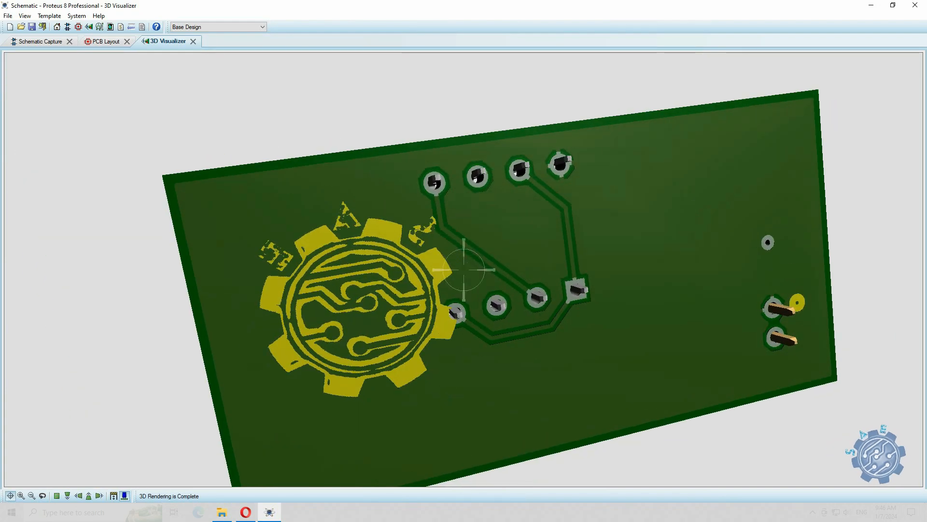
Step: Mirror the bottom-silk logo horizontally and check both sides of the board in the 3D view
{"action": "left_click_drag", "start_coordinate": [463, 269], "coordinate": [449, 232]}
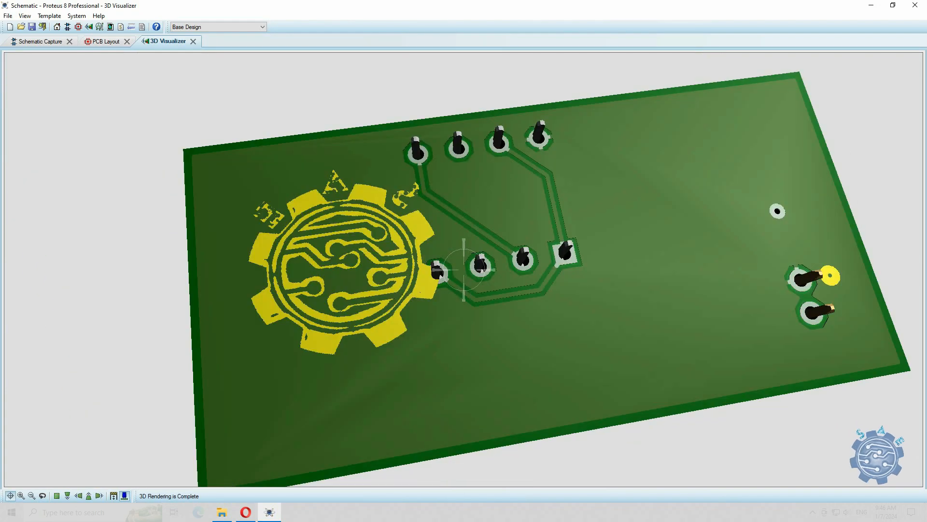
{"action": "left_click_drag", "start_coordinate": [464, 270], "coordinate": [452, 254]}
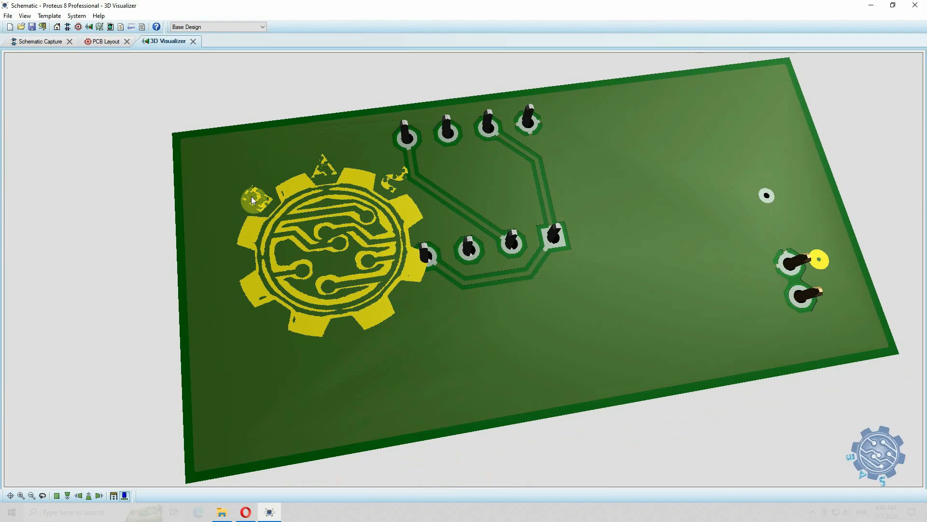
{"action": "left_click", "coordinate": [108, 42]}
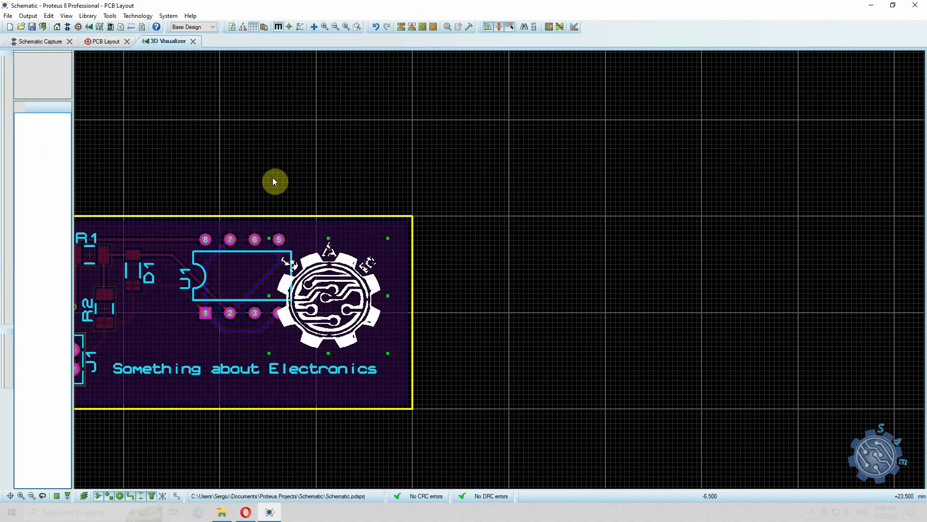
{"action": "right_click", "coordinate": [358, 290]}
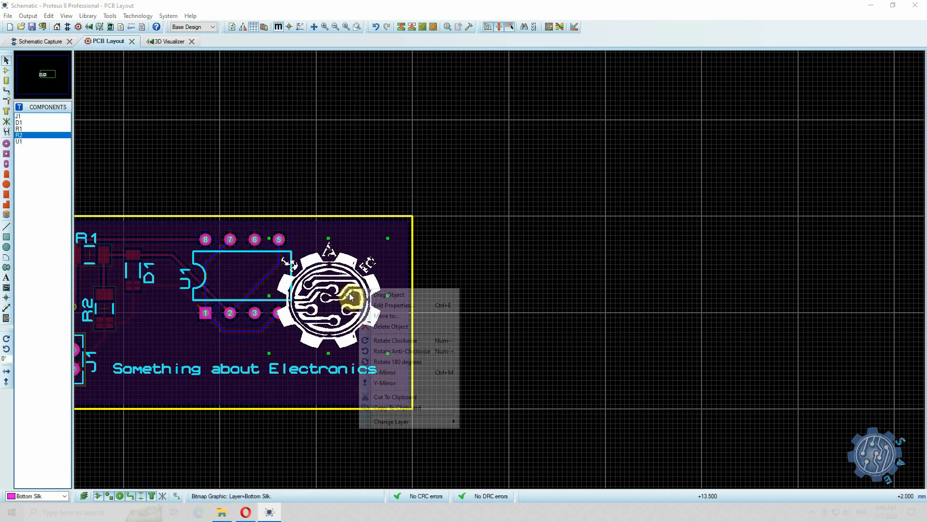
{"action": "left_click", "coordinate": [389, 376]}
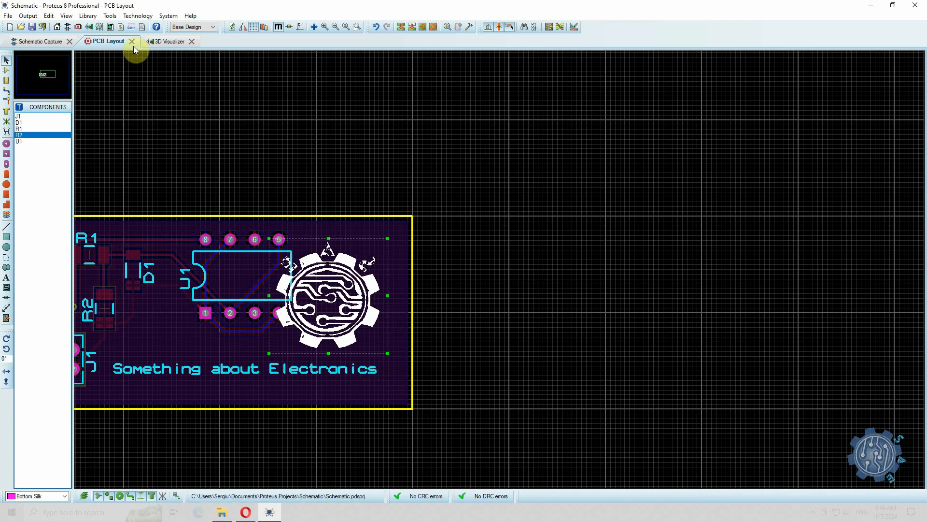
{"action": "left_click", "coordinate": [164, 42]}
{"action": "left_click_drag", "start_coordinate": [356, 248], "coordinate": [541, 272]}
{"action": "left_click_drag", "start_coordinate": [534, 312], "coordinate": [463, 299]}
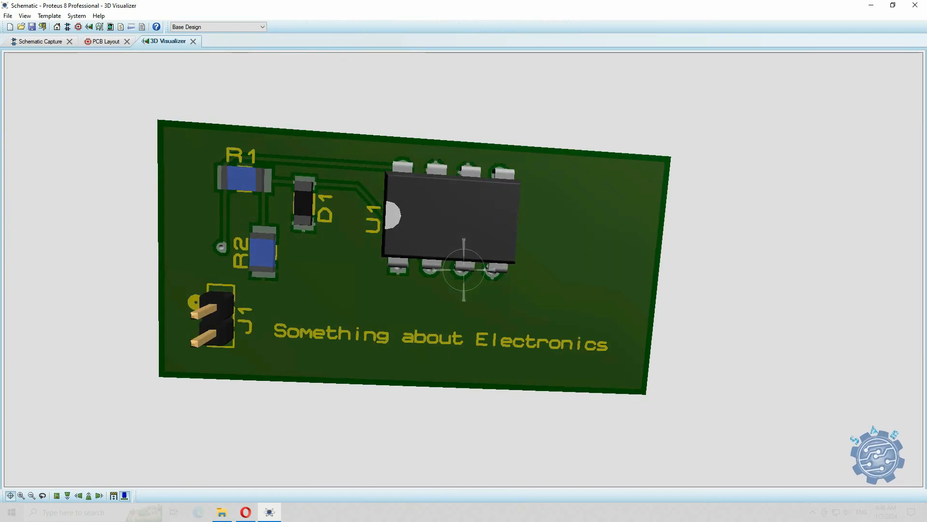
Step: Pick the 82 µF SMD capacitor A700V826M004ATE028 from the Electrolytic Aluminum sub-category of Capacitors for use in the schematic
{"action": "left_click", "coordinate": [30, 41]}
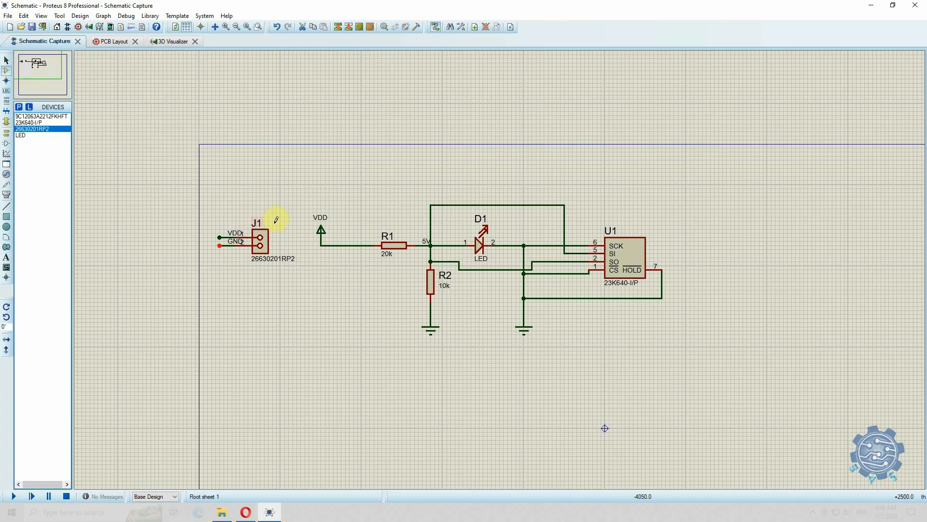
{"action": "scroll", "coordinate": [387, 248], "scroll_direction": "up", "scroll_amount": 1}
{"action": "scroll", "coordinate": [501, 269], "scroll_direction": "down", "scroll_amount": 1}
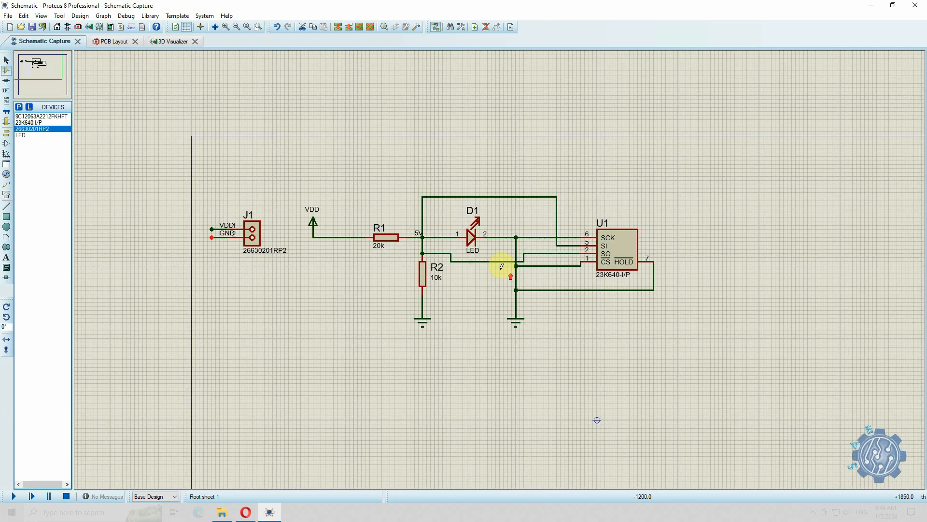
{"action": "left_click", "coordinate": [18, 108]}
{"action": "left_click", "coordinate": [285, 236]}
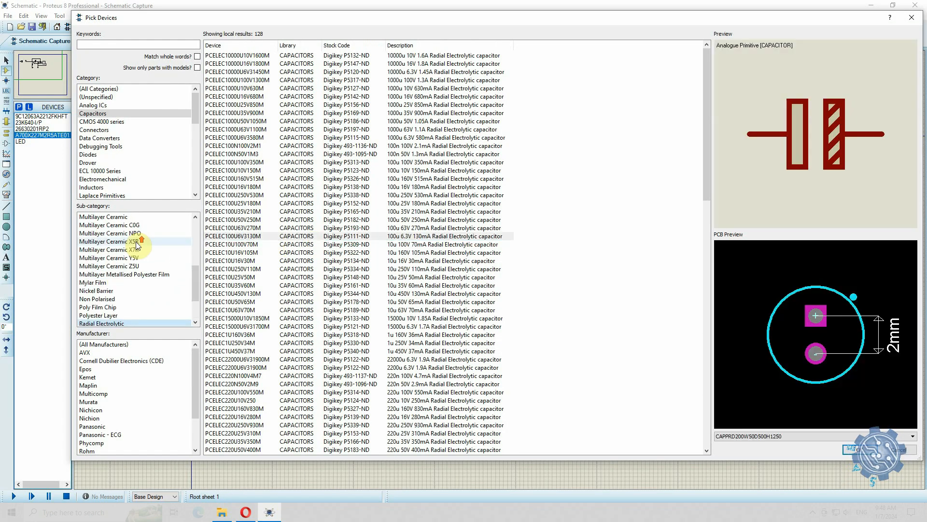
{"action": "scroll", "coordinate": [140, 245], "scroll_direction": "up", "scroll_amount": 2}
{"action": "scroll", "coordinate": [147, 248], "scroll_direction": "up", "scroll_amount": 1}
{"action": "left_click", "coordinate": [125, 217]}
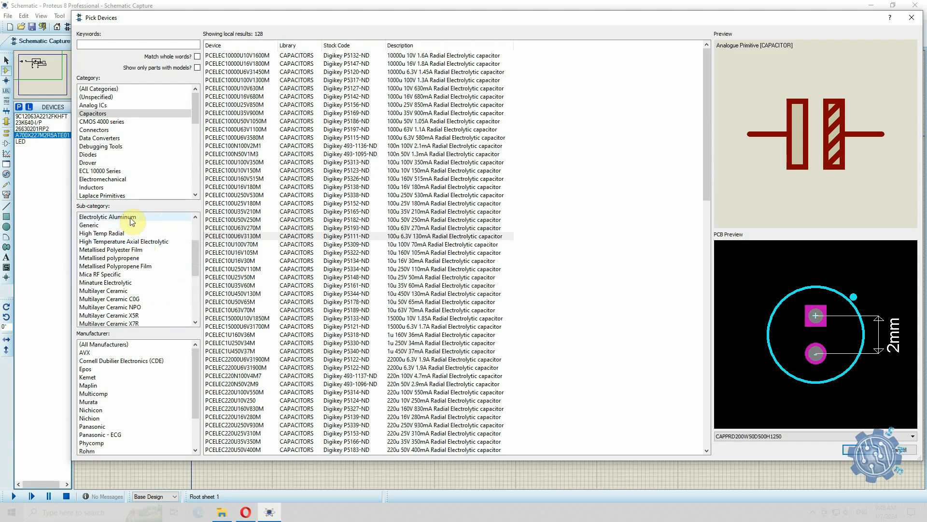
{"action": "left_click", "coordinate": [295, 219]}
{"action": "left_click", "coordinate": [350, 187]}
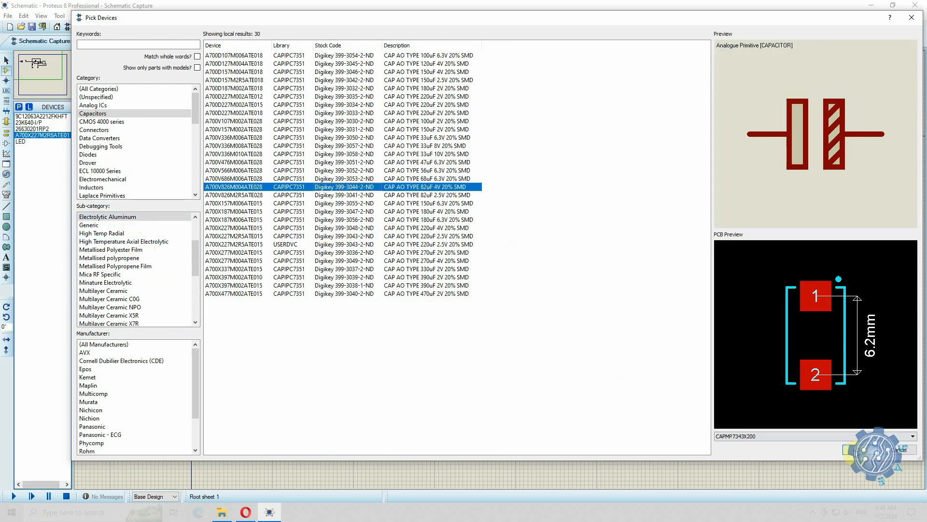
{"action": "left_click", "coordinate": [853, 450]}
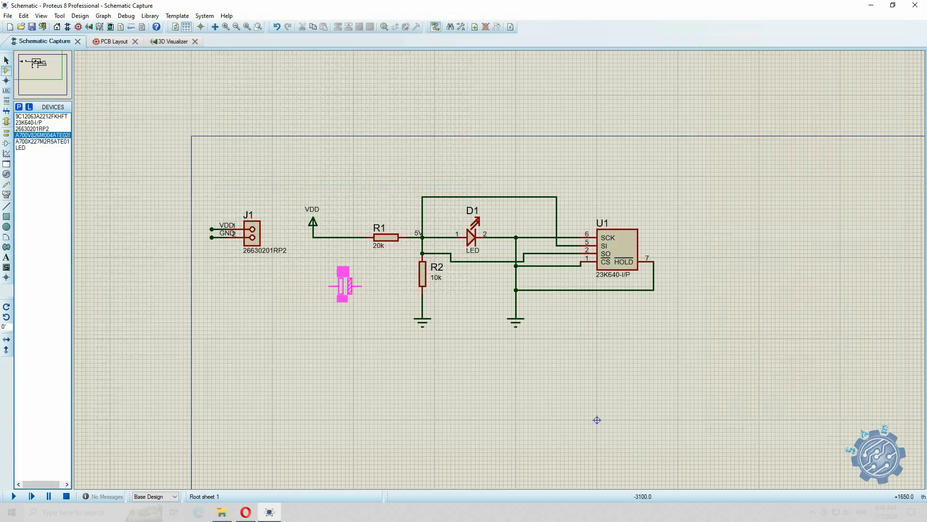
Step: Rotate the capacitor to 270° and place it below the wire between VDD and R1, connecting its upper pin to that wire
{"action": "key", "text": "KP_Add"}
{"action": "key", "text": "KP_Add"}
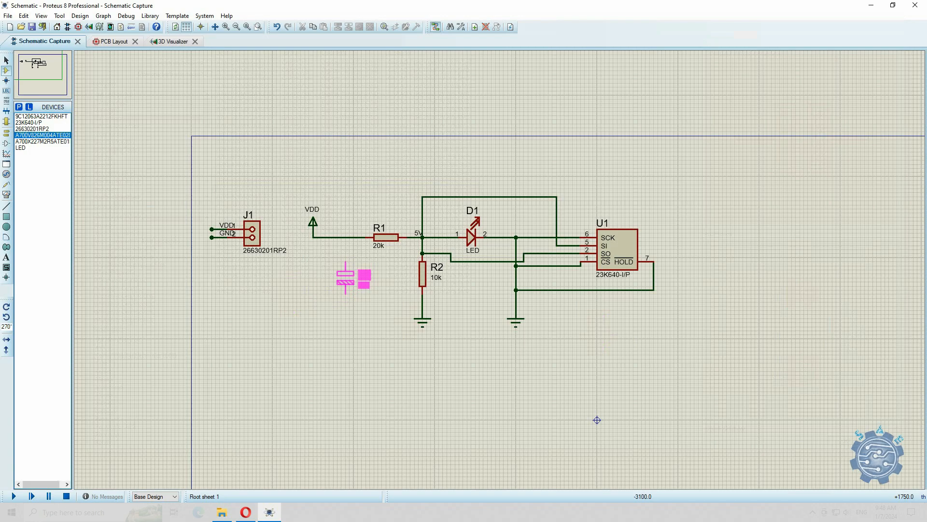
{"action": "left_click", "coordinate": [346, 277]}
{"action": "left_click", "coordinate": [345, 272]}
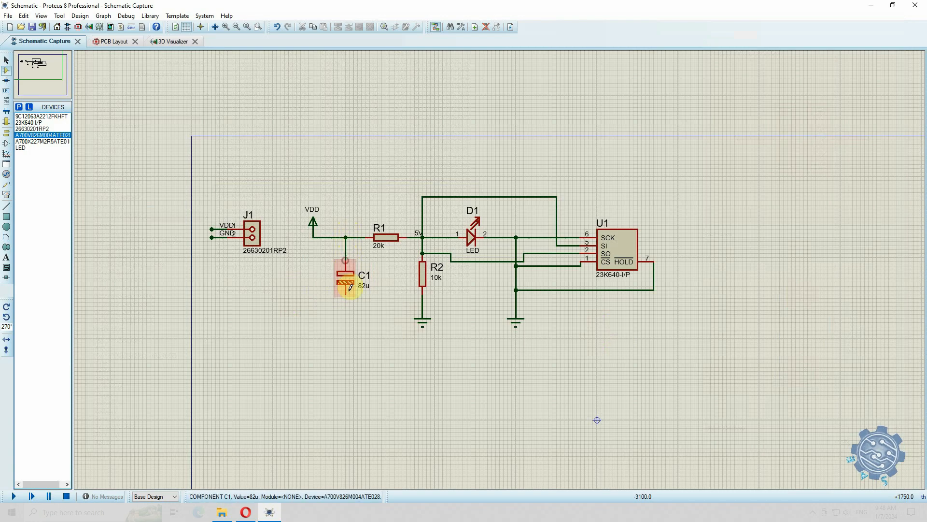
Step: Switch to the web browser, search for "Electrolytic capacitor SMD" and open Mouser's Aluminium Electrolytic Capacitors page
{"action": "left_click", "coordinate": [114, 41]}
{"action": "scroll", "coordinate": [544, 182], "scroll_direction": "down", "scroll_amount": 2}
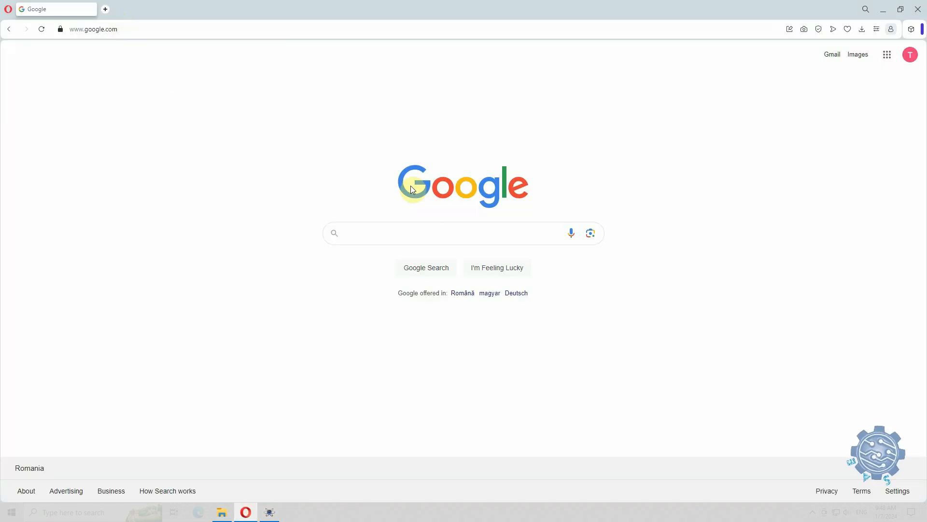
{"action": "left_click", "coordinate": [444, 233]}
{"action": "type", "text": "Electrolytic capacitor SMD"}
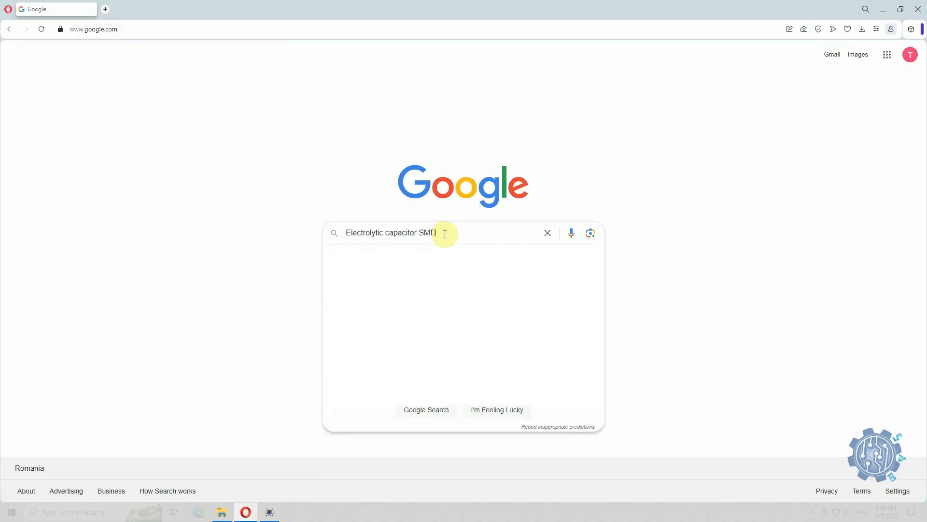
{"action": "key", "text": "Return"}
{"action": "scroll", "coordinate": [198, 292], "scroll_direction": "down", "scroll_amount": 5}
{"action": "left_click", "coordinate": [200, 288]}
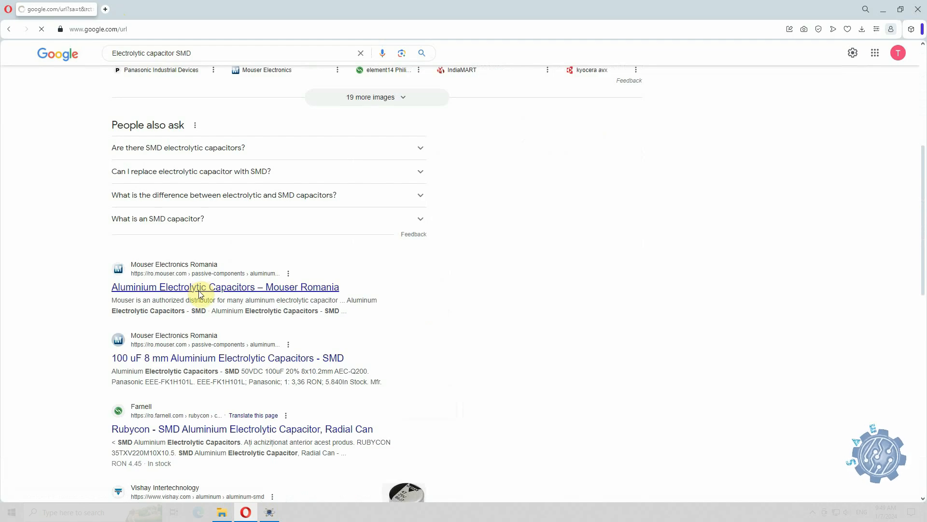
Step: Open the datasheet of the Panasonic EEH-ZU1E102UP capacitor and examine the standard version's dimension drawing and table
{"action": "scroll", "coordinate": [206, 317], "scroll_direction": "down", "scroll_amount": 10}
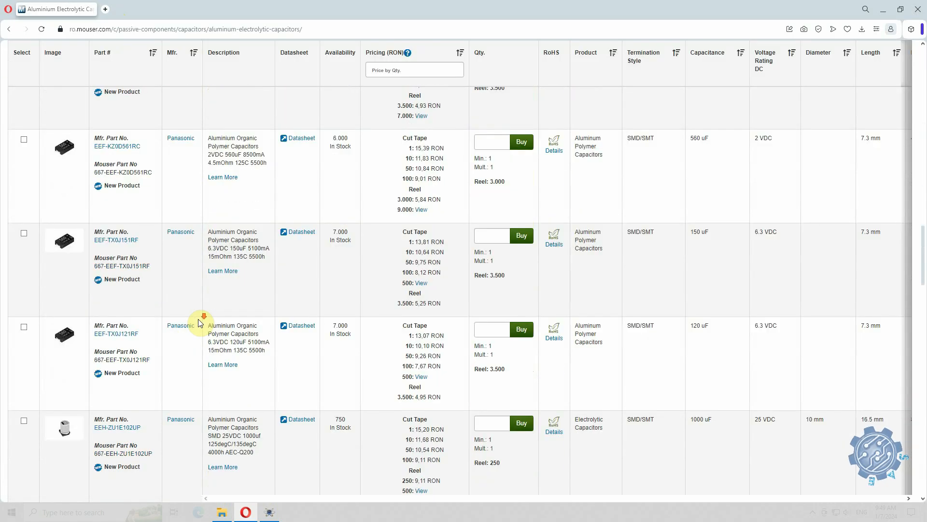
{"action": "scroll", "coordinate": [200, 322], "scroll_direction": "down", "scroll_amount": 5}
{"action": "left_click", "coordinate": [61, 176]}
{"action": "left_click", "coordinate": [665, 68]}
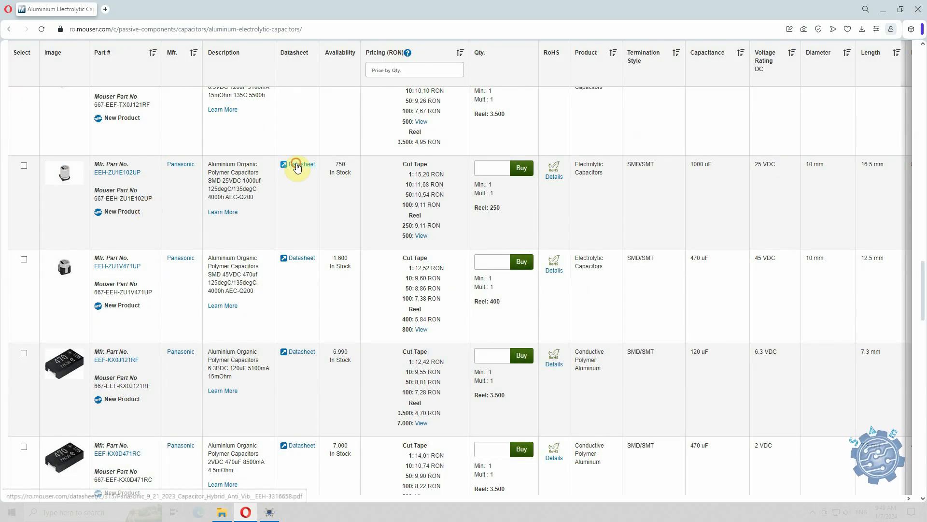
{"action": "left_click", "coordinate": [297, 166]}
{"action": "scroll", "coordinate": [616, 146], "scroll_direction": "down", "scroll_amount": 8}
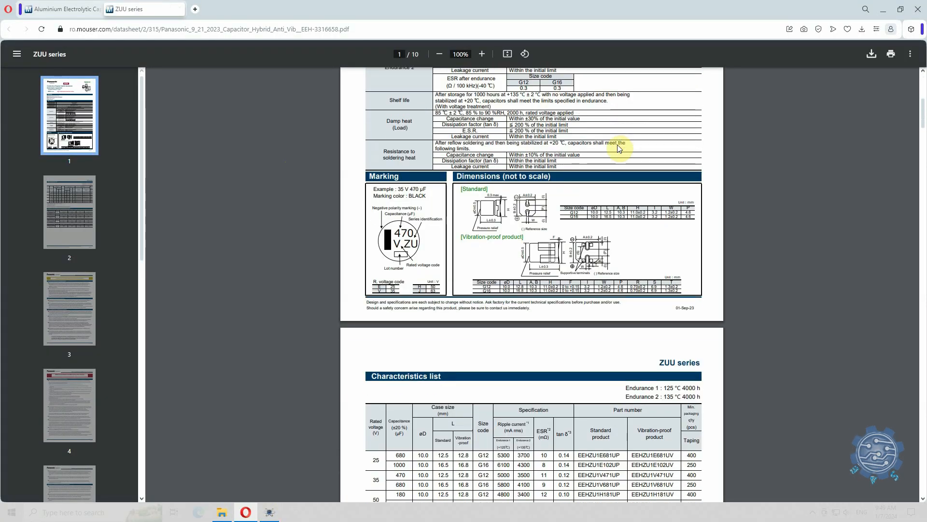
{"action": "scroll", "coordinate": [594, 241], "scroll_direction": "up", "scroll_amount": 6}
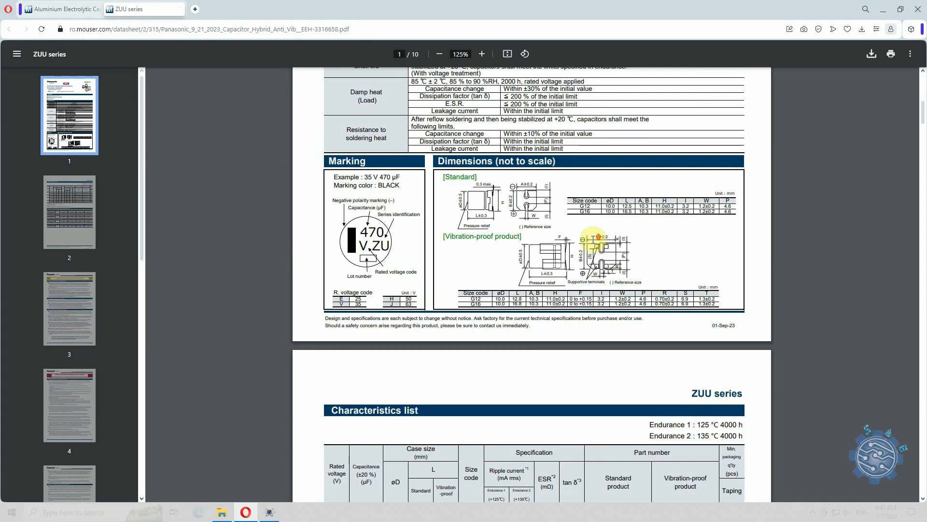
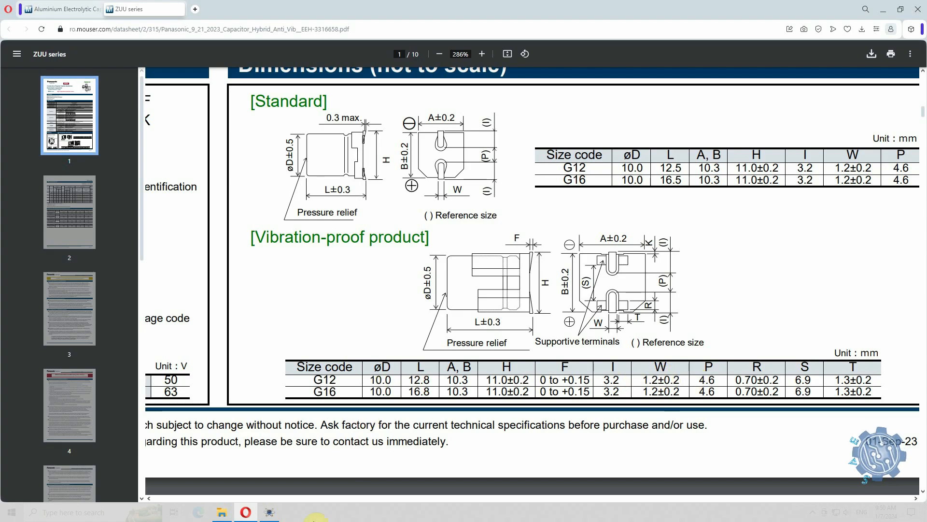
Step: Switch back to Proteus and place a 1.5X3.6MM rectangular SMT pad on Top Copper, over the word "Something" in the board text
{"action": "left_click", "coordinate": [279, 515]}
{"action": "scroll", "coordinate": [468, 251], "scroll_direction": "up", "scroll_amount": 1}
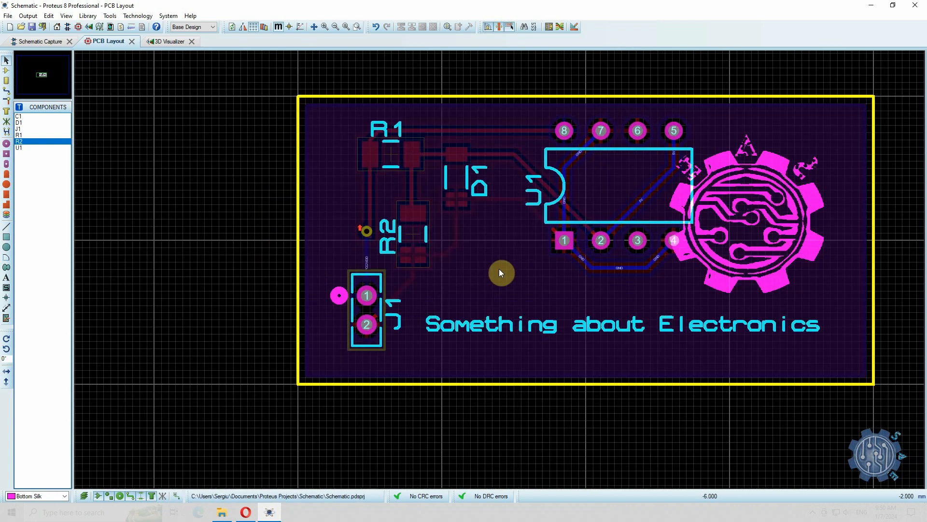
{"action": "left_click", "coordinate": [6, 195]}
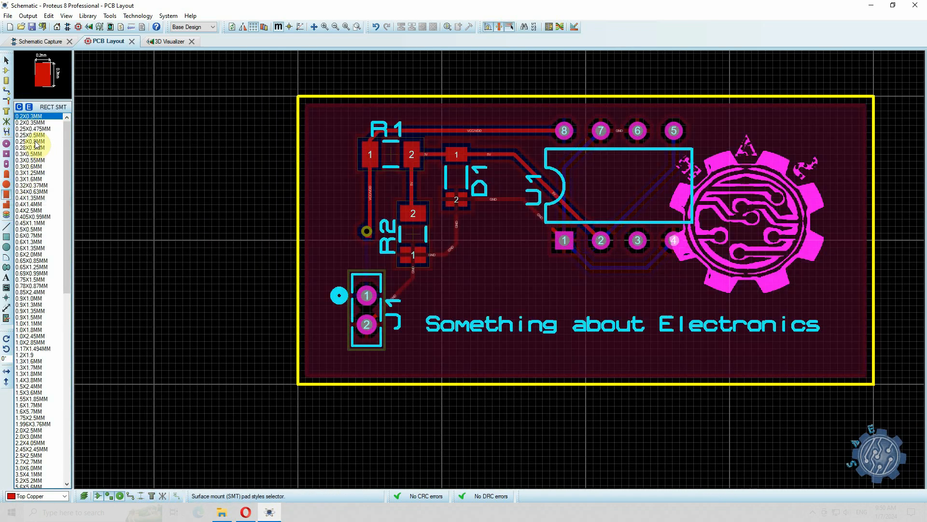
{"action": "left_click", "coordinate": [32, 204]}
{"action": "scroll", "coordinate": [19, 270], "scroll_direction": "down", "scroll_amount": 9}
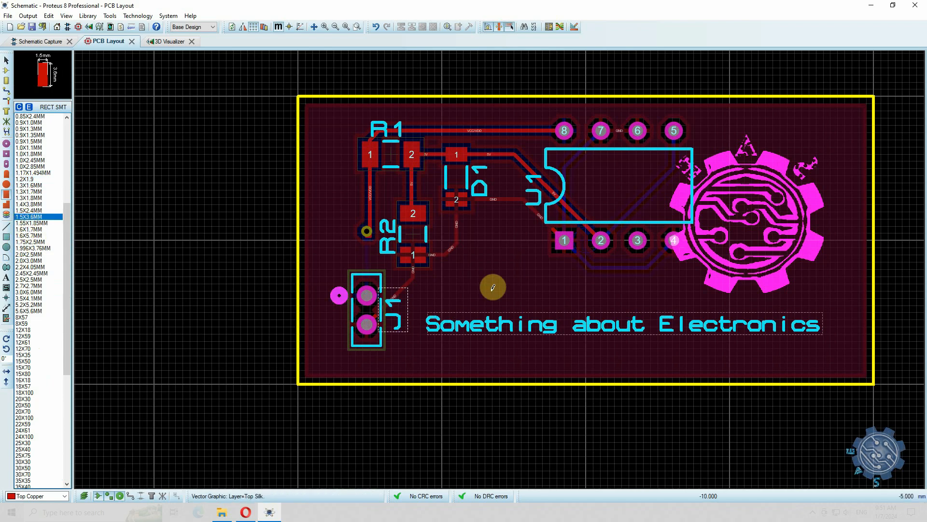
{"action": "scroll", "coordinate": [502, 282], "scroll_direction": "down", "scroll_amount": 1}
{"action": "scroll", "coordinate": [509, 312], "scroll_direction": "up", "scroll_amount": 1}
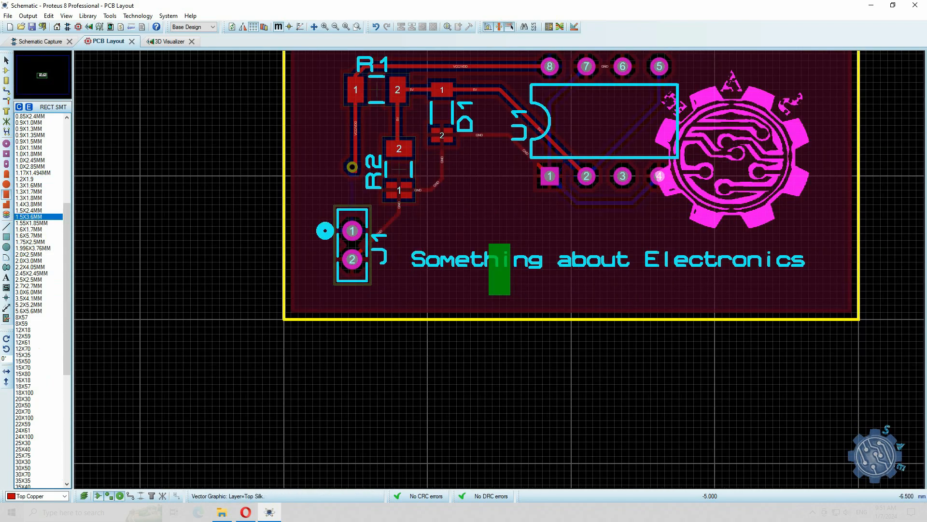
{"action": "left_click", "coordinate": [499, 277]}
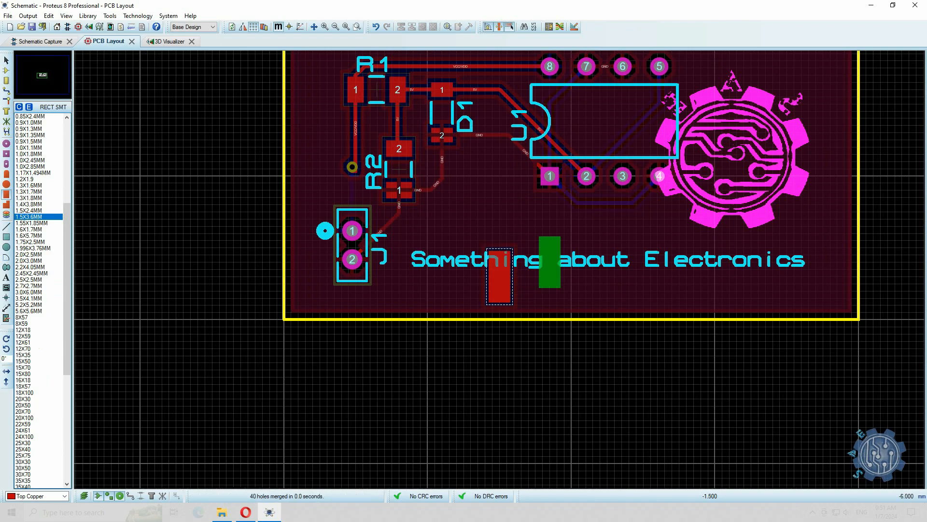
Step: Place a second 1.5X3.6MM SMT pad directly above the first, centred at X -5.000, Y 0.000 mm
{"action": "scroll", "coordinate": [478, 234], "scroll_direction": "down", "scroll_amount": 1}
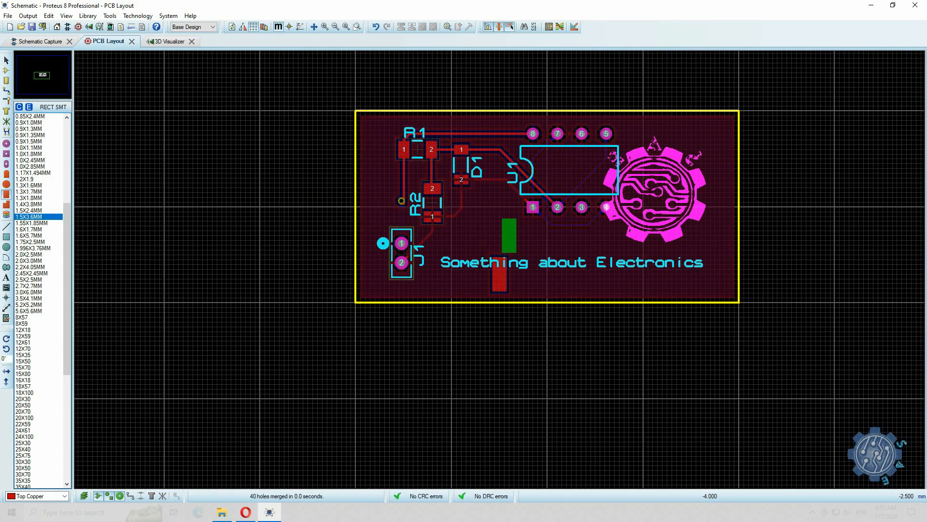
{"action": "scroll", "coordinate": [521, 269], "scroll_direction": "up", "scroll_amount": 2}
{"action": "scroll", "coordinate": [521, 269], "scroll_direction": "up", "scroll_amount": 1}
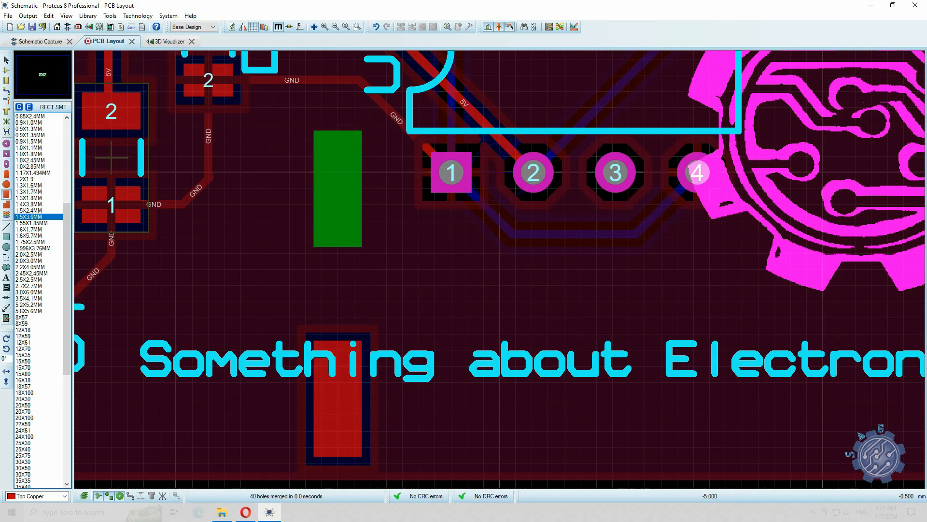
{"action": "scroll", "coordinate": [337, 265], "scroll_direction": "down", "scroll_amount": 2}
{"action": "scroll", "coordinate": [428, 232], "scroll_direction": "up", "scroll_amount": 1}
{"action": "scroll", "coordinate": [500, 259], "scroll_direction": "up", "scroll_amount": 1}
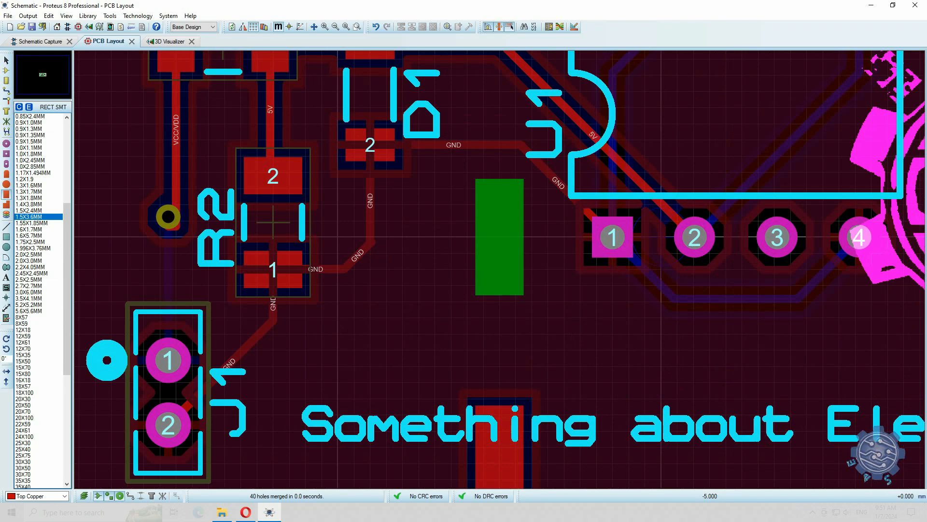
{"action": "left_click", "coordinate": [499, 237]}
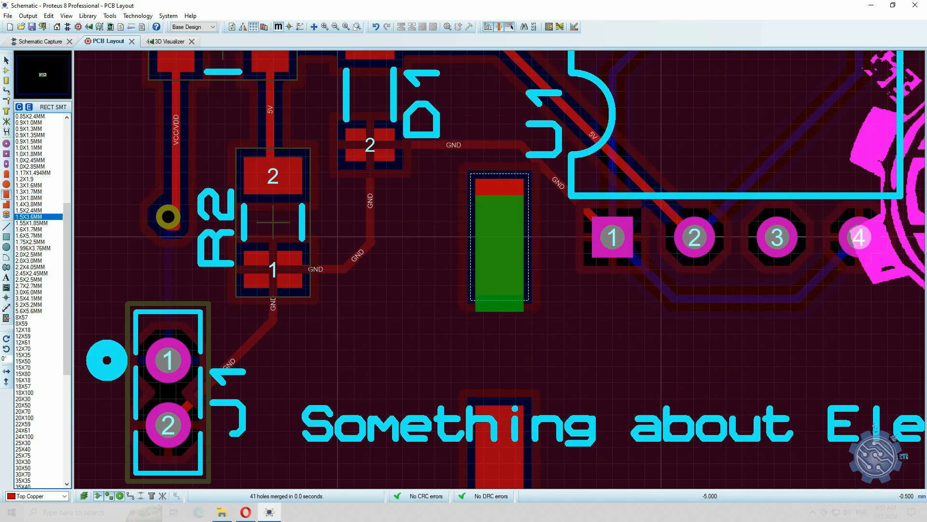
{"action": "scroll", "coordinate": [499, 242], "scroll_direction": "down", "scroll_amount": 1}
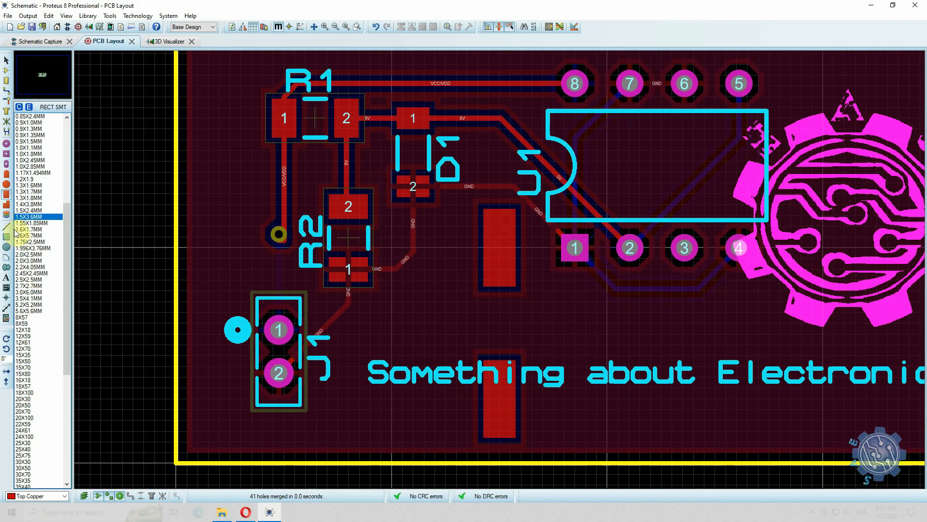
Step: Delete the silkscreen text beginning "Something about Electronic" that overlaps the lower SMT pad
{"action": "left_click", "coordinate": [5, 309]}
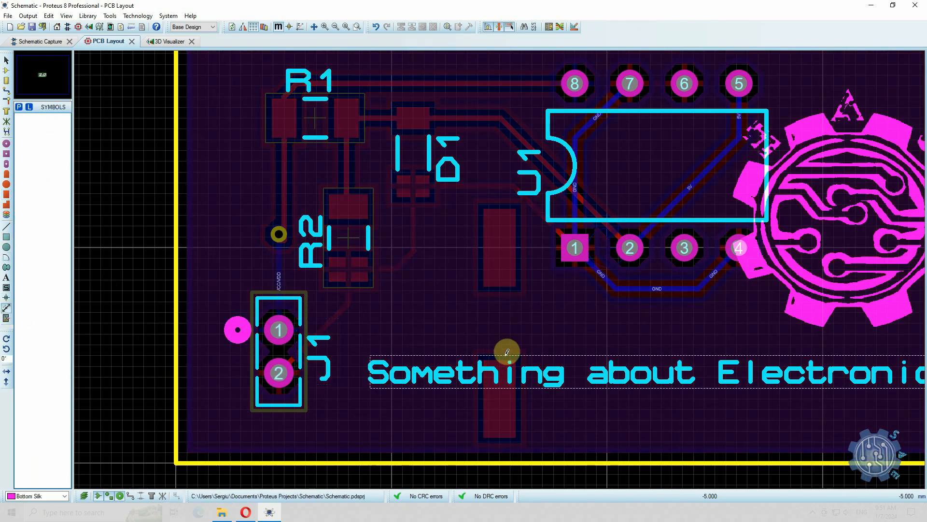
{"action": "right_click", "coordinate": [544, 351]}
{"action": "left_click", "coordinate": [574, 388]}
{"action": "left_click", "coordinate": [500, 353]}
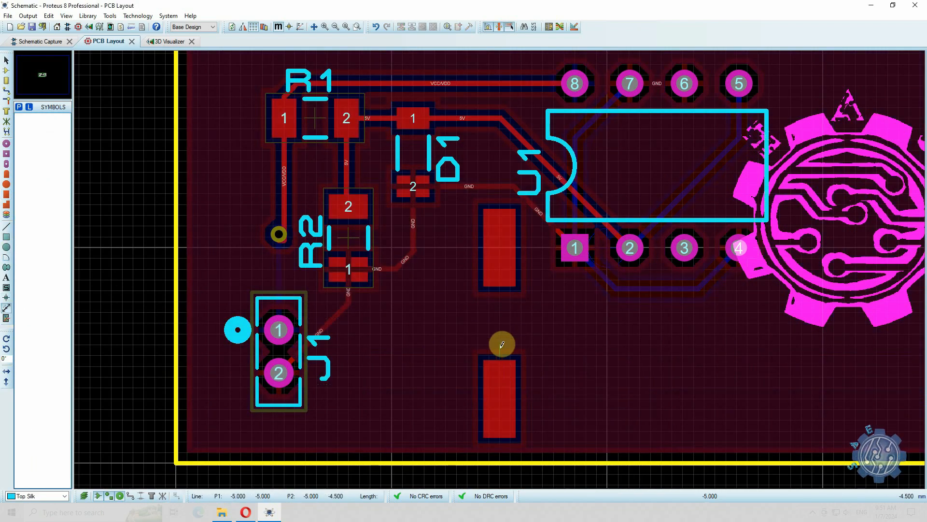
{"action": "scroll", "coordinate": [499, 315], "scroll_direction": "up", "scroll_amount": 4}
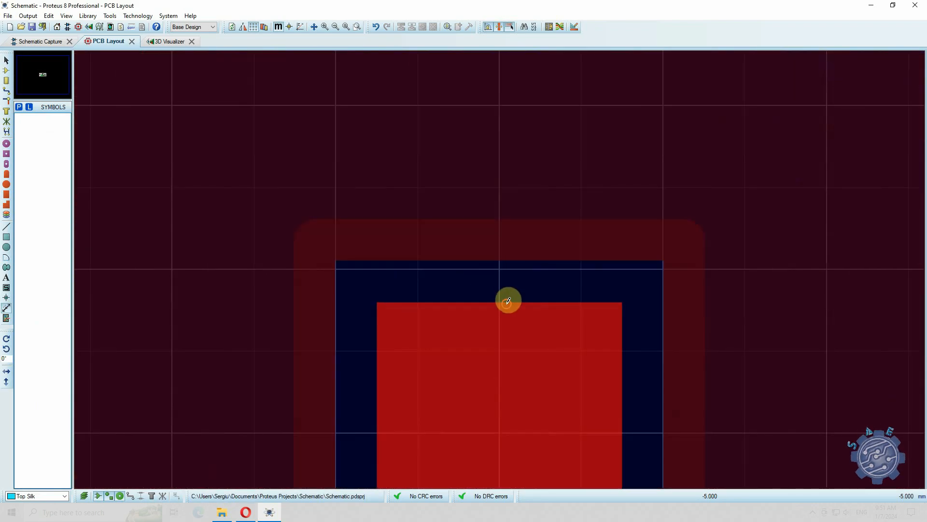
{"action": "left_click", "coordinate": [497, 252]}
{"action": "left_click", "coordinate": [513, 273]}
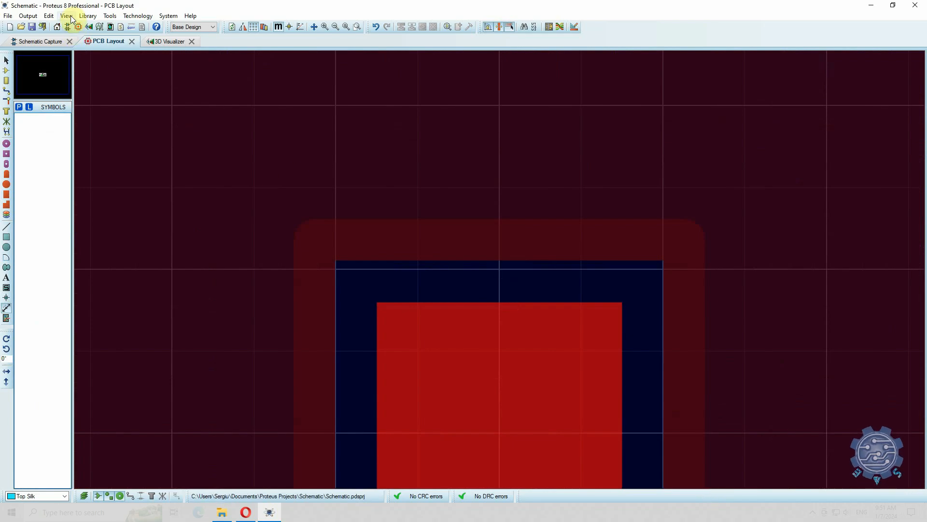
Step: Set the placement snap to 10 µm and add a Top Silk dimension across the gap between the two SMT pads
{"action": "left_click", "coordinate": [110, 15]}
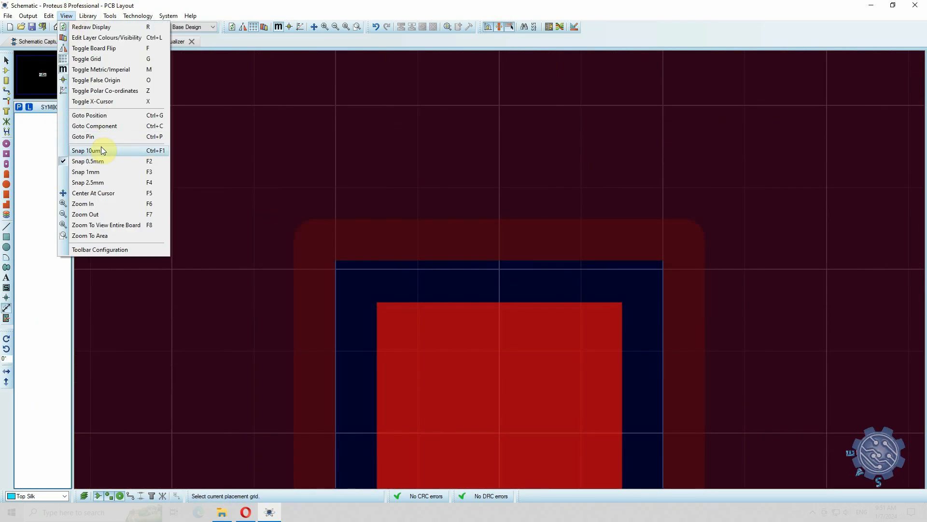
{"action": "left_click", "coordinate": [102, 150]}
{"action": "left_click", "coordinate": [503, 297]}
{"action": "scroll", "coordinate": [502, 245], "scroll_direction": "down", "scroll_amount": 3}
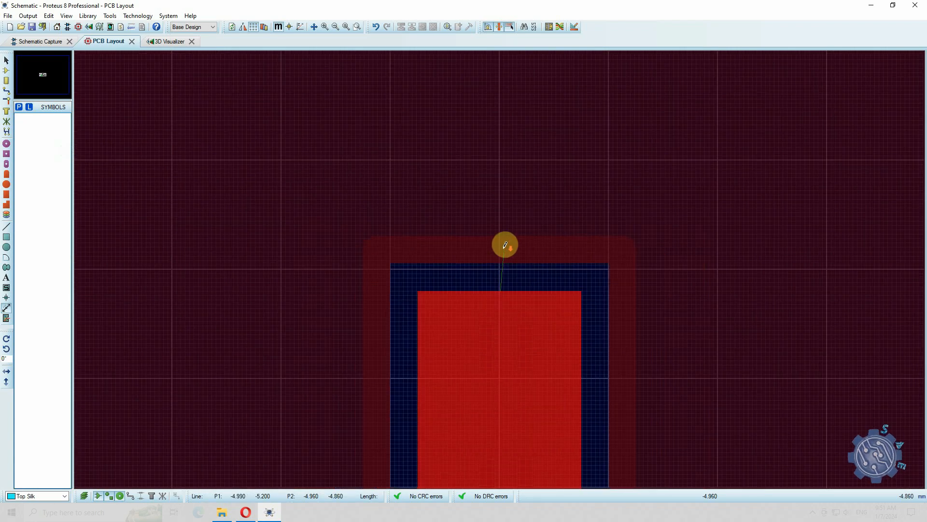
{"action": "scroll", "coordinate": [500, 231], "scroll_direction": "up", "scroll_amount": 2}
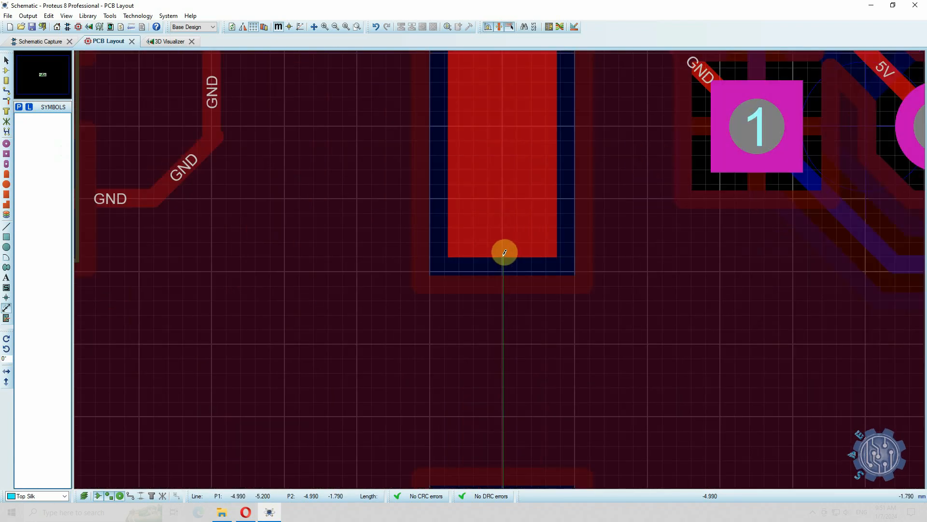
{"action": "scroll", "coordinate": [505, 254], "scroll_direction": "up", "scroll_amount": 4}
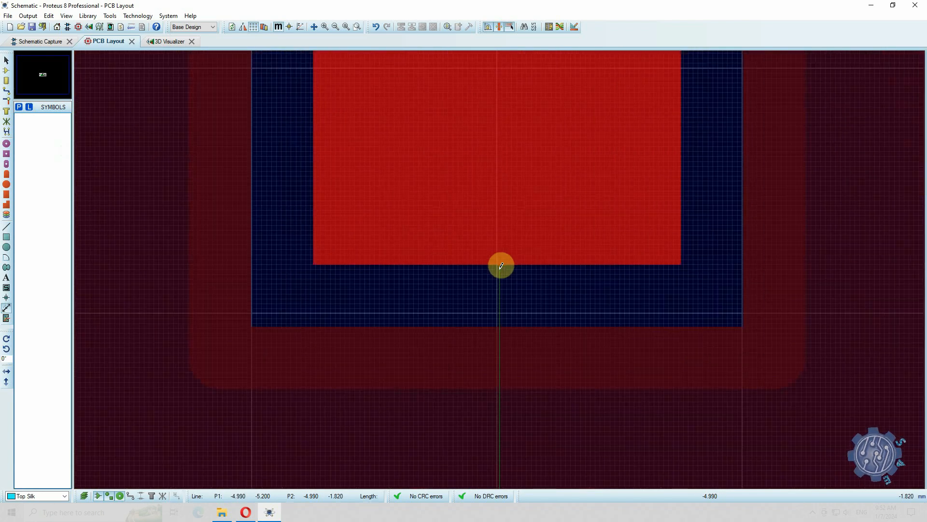
{"action": "scroll", "coordinate": [501, 255], "scroll_direction": "down", "scroll_amount": 5}
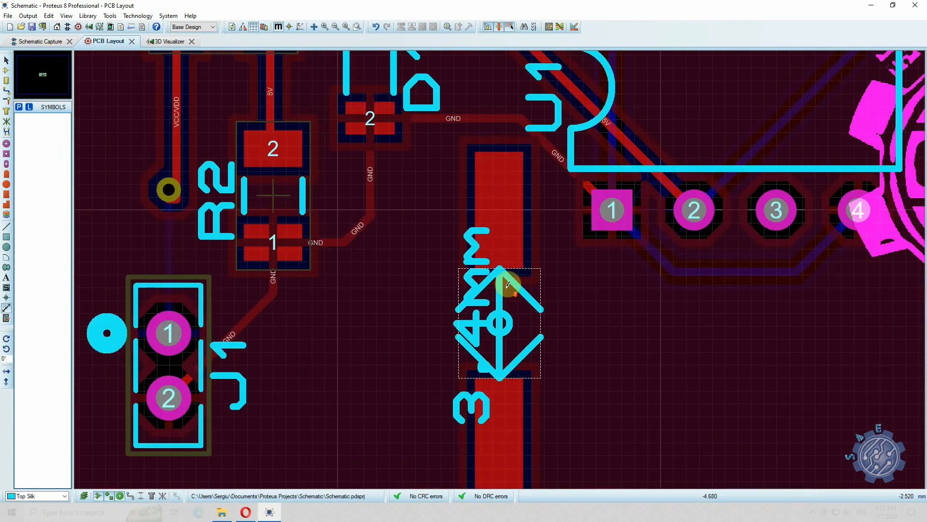
{"action": "scroll", "coordinate": [500, 264], "scroll_direction": "up", "scroll_amount": 1}
{"action": "scroll", "coordinate": [496, 273], "scroll_direction": "down", "scroll_amount": 2}
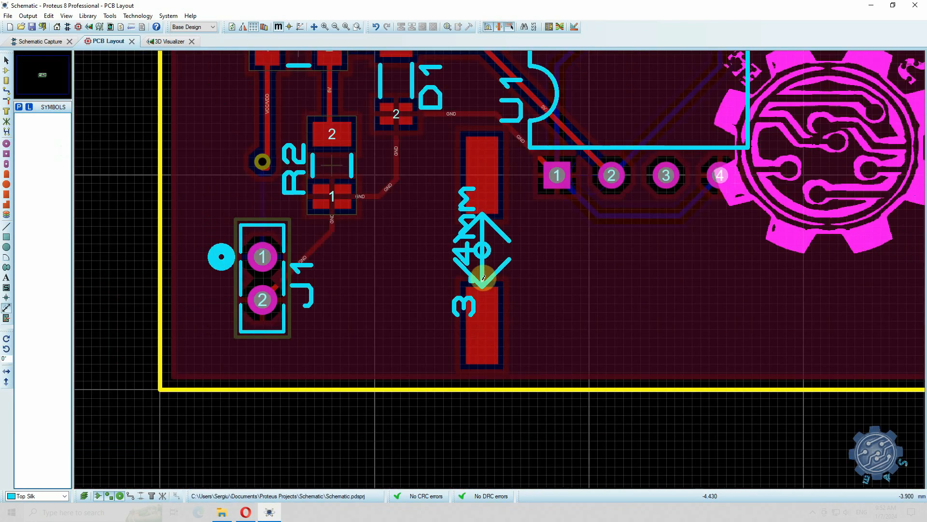
Step: Check the terminal spacing in the browser's datasheet, switch back to Proteus and delete the pad-gap dimension
{"action": "left_click", "coordinate": [247, 511]}
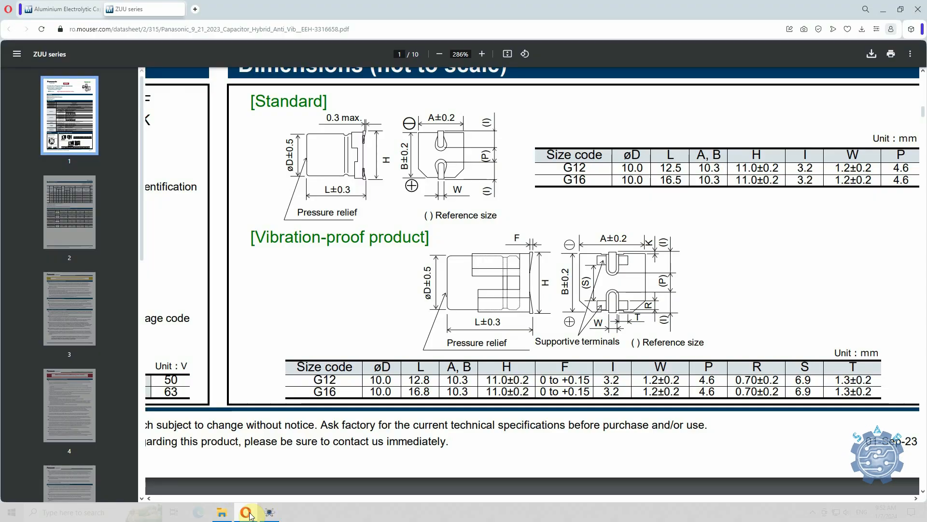
{"action": "left_click", "coordinate": [246, 512]}
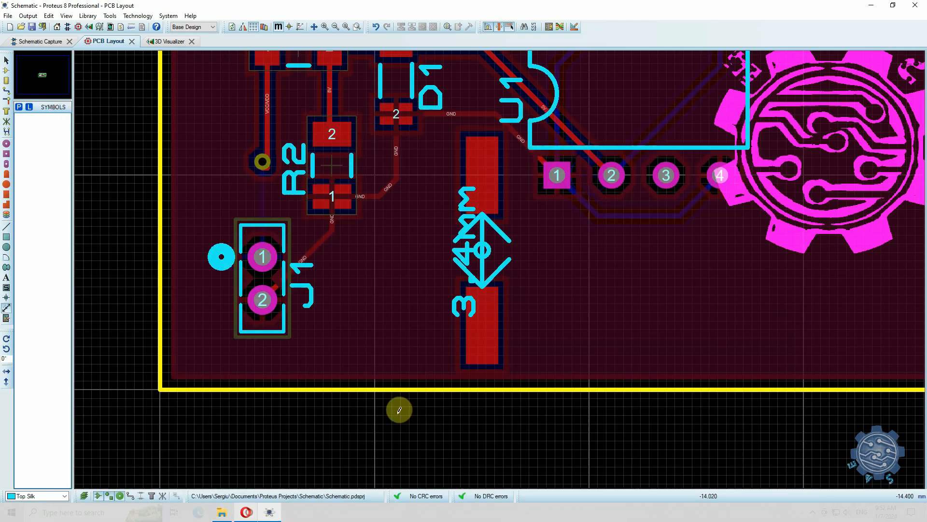
{"action": "scroll", "coordinate": [400, 252], "scroll_direction": "up", "scroll_amount": 4}
{"action": "right_click", "coordinate": [413, 261]}
{"action": "left_click", "coordinate": [437, 297]}
{"action": "scroll", "coordinate": [464, 270], "scroll_direction": "down", "scroll_amount": 3}
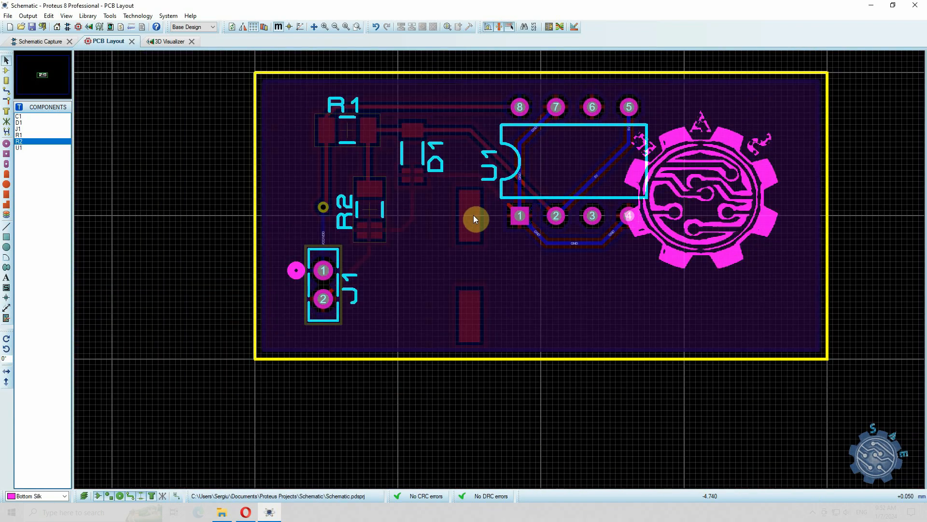
Step: Move the lower SMT pad straight down until the gap between the two pads is about 4.6 mm
{"action": "left_click", "coordinate": [465, 216]}
{"action": "scroll", "coordinate": [465, 215], "scroll_direction": "up", "scroll_amount": 4}
{"action": "scroll", "coordinate": [501, 273], "scroll_direction": "down", "scroll_amount": 4}
{"action": "scroll", "coordinate": [501, 274], "scroll_direction": "up", "scroll_amount": 2}
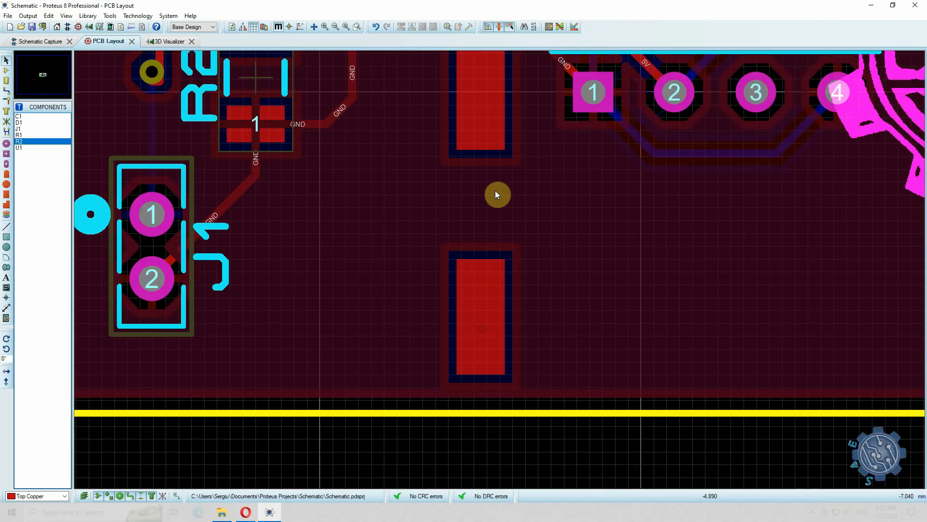
{"action": "right_click", "coordinate": [549, 375]}
{"action": "left_click", "coordinate": [534, 329]}
{"action": "left_click_drag", "start_coordinate": [547, 386], "coordinate": [418, 216]}
{"action": "left_click_drag", "start_coordinate": [484, 309], "coordinate": [483, 348]}
{"action": "left_click", "coordinate": [461, 276]}
Step: Extend the board outline downward so the lower SMT pad lies well inside the board edge
{"action": "scroll", "coordinate": [499, 270], "scroll_direction": "down", "scroll_amount": 3}
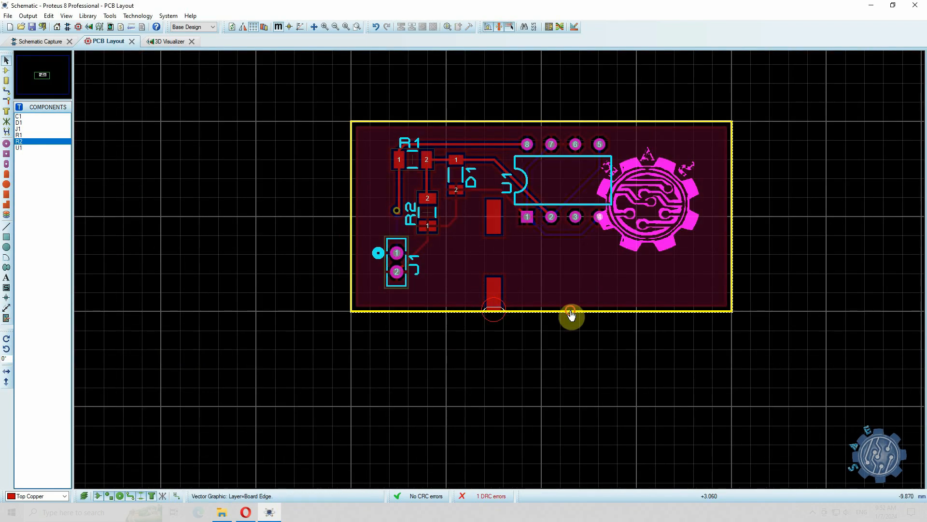
{"action": "left_click", "coordinate": [568, 311]}
{"action": "left_click_drag", "start_coordinate": [542, 311], "coordinate": [543, 340]}
{"action": "scroll", "coordinate": [512, 296], "scroll_direction": "up", "scroll_amount": 2}
{"action": "left_click", "coordinate": [515, 291]}
Step: Measure the gap between the facing ends of the two SMT pads with a dimension and compare it with the datasheet
{"action": "scroll", "coordinate": [487, 176], "scroll_direction": "up", "scroll_amount": 1}
{"action": "left_click", "coordinate": [7, 307]}
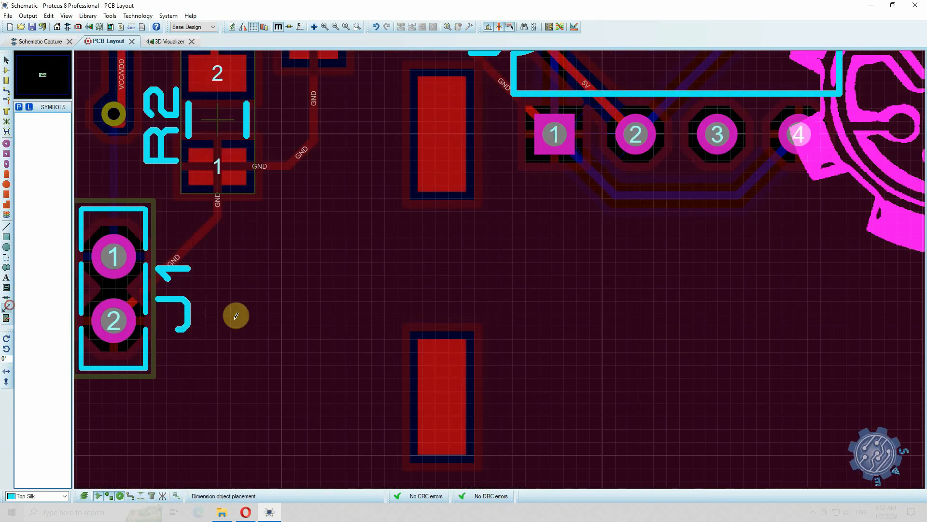
{"action": "scroll", "coordinate": [444, 337], "scroll_direction": "up", "scroll_amount": 5}
{"action": "left_click", "coordinate": [471, 272]}
{"action": "scroll", "coordinate": [487, 260], "scroll_direction": "down", "scroll_amount": 4}
{"action": "scroll", "coordinate": [500, 242], "scroll_direction": "up", "scroll_amount": 5}
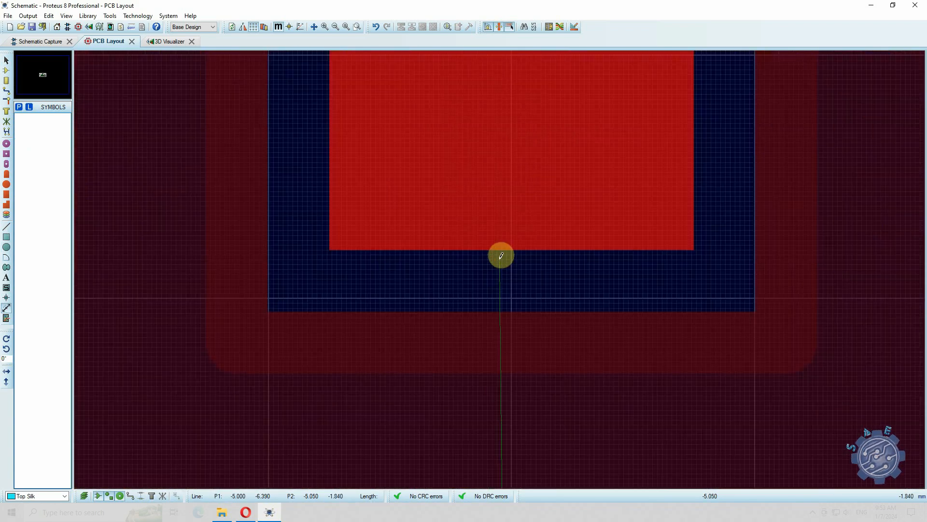
{"action": "left_click", "coordinate": [501, 266]}
{"action": "scroll", "coordinate": [522, 276], "scroll_direction": "down", "scroll_amount": 6}
{"action": "left_click", "coordinate": [246, 512]}
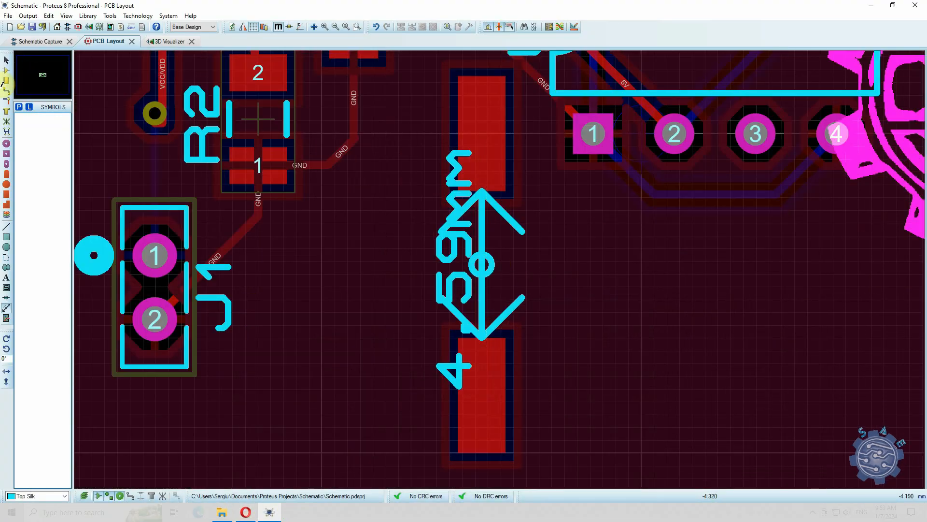
Step: Delete the dimension between the two SMT pads
{"action": "scroll", "coordinate": [92, 137], "scroll_direction": "down", "scroll_amount": 2}
{"action": "scroll", "coordinate": [371, 242], "scroll_direction": "up", "scroll_amount": 1}
{"action": "right_click", "coordinate": [219, 178]}
{"action": "left_click", "coordinate": [251, 205]}
Step: Move both SMT pads downward together and extend the board's bottom edge below them
{"action": "scroll", "coordinate": [366, 217], "scroll_direction": "down", "scroll_amount": 2}
{"action": "scroll", "coordinate": [193, 140], "scroll_direction": "up", "scroll_amount": 2}
{"action": "left_click", "coordinate": [8, 57]}
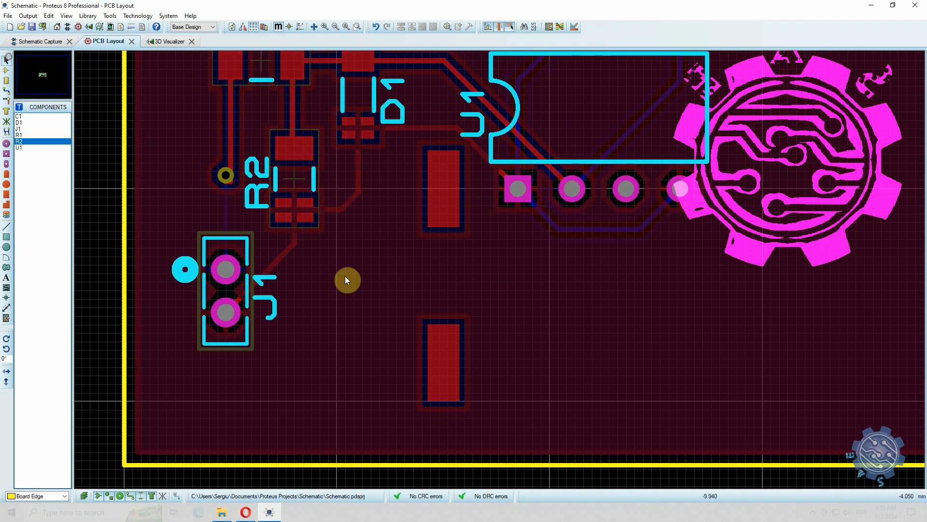
{"action": "left_click_drag", "start_coordinate": [403, 139], "coordinate": [438, 394]}
{"action": "left_click", "coordinate": [460, 276]}
{"action": "left_click_drag", "start_coordinate": [441, 334], "coordinate": [447, 406]}
{"action": "scroll", "coordinate": [339, 156], "scroll_direction": "down", "scroll_amount": 2}
{"action": "left_click_drag", "start_coordinate": [387, 277], "coordinate": [387, 296]}
{"action": "left_click", "coordinate": [456, 301]}
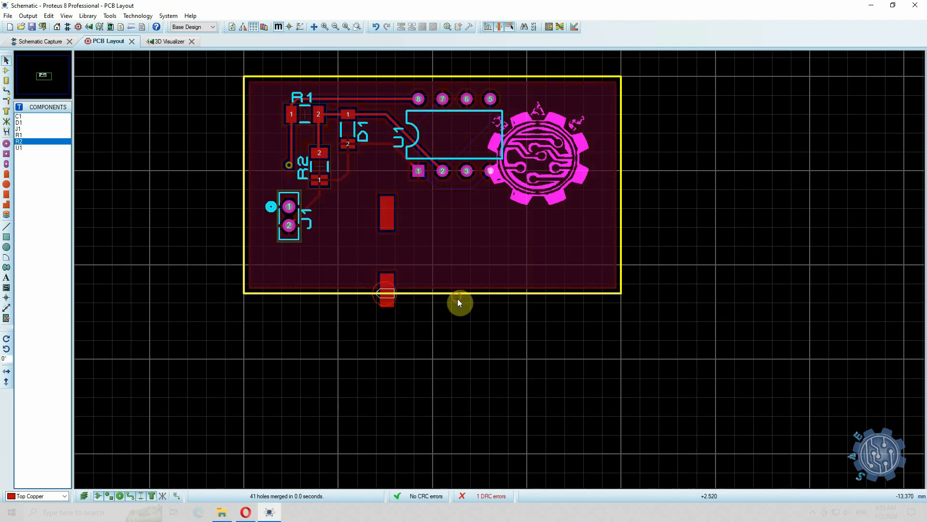
{"action": "left_click_drag", "start_coordinate": [454, 293], "coordinate": [438, 325]}
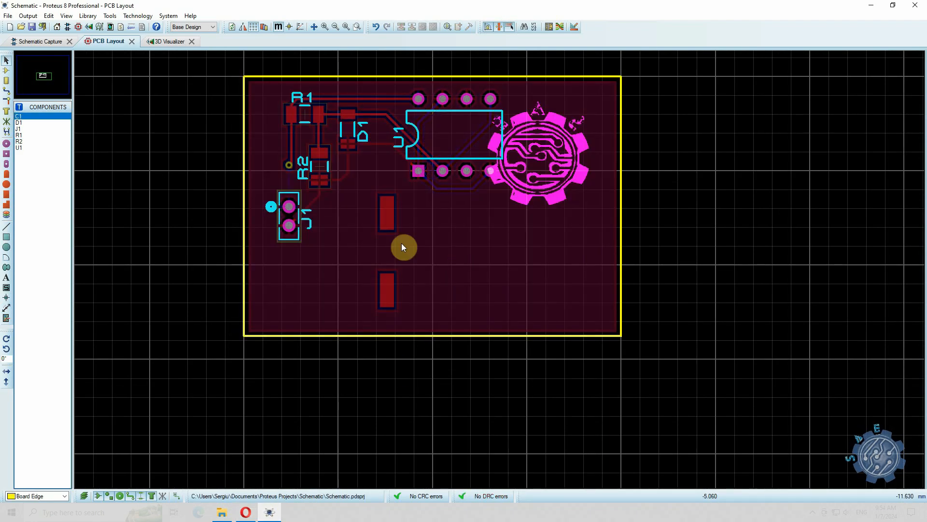
Step: Check the capacitor body size in the datasheet and try to draw a Board Edge rectangle around the two pads
{"action": "scroll", "coordinate": [404, 247], "scroll_direction": "up", "scroll_amount": 2}
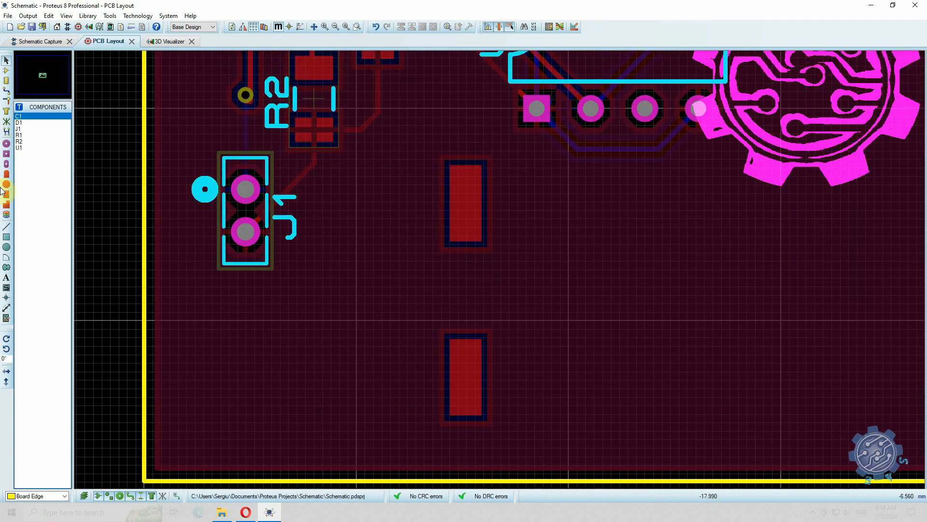
{"action": "left_click", "coordinate": [7, 237]}
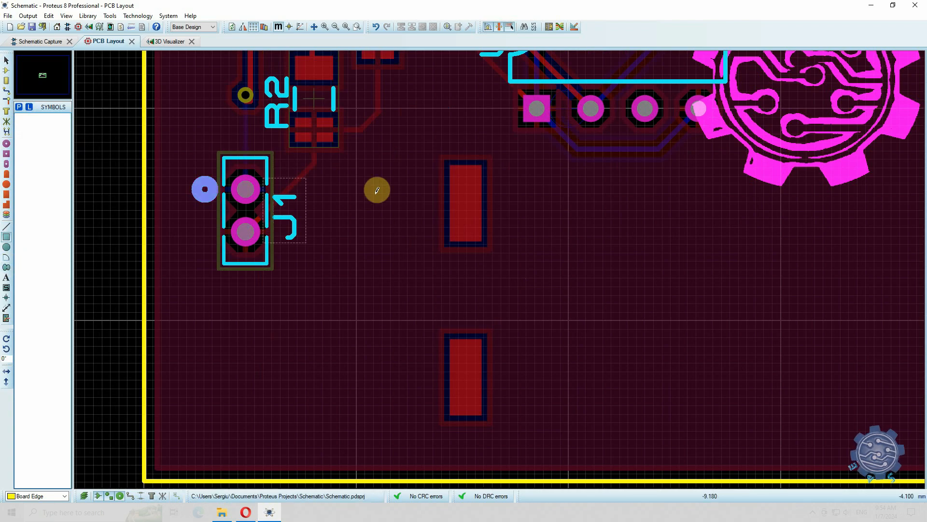
{"action": "left_click", "coordinate": [246, 513]}
{"action": "left_click", "coordinate": [253, 516]}
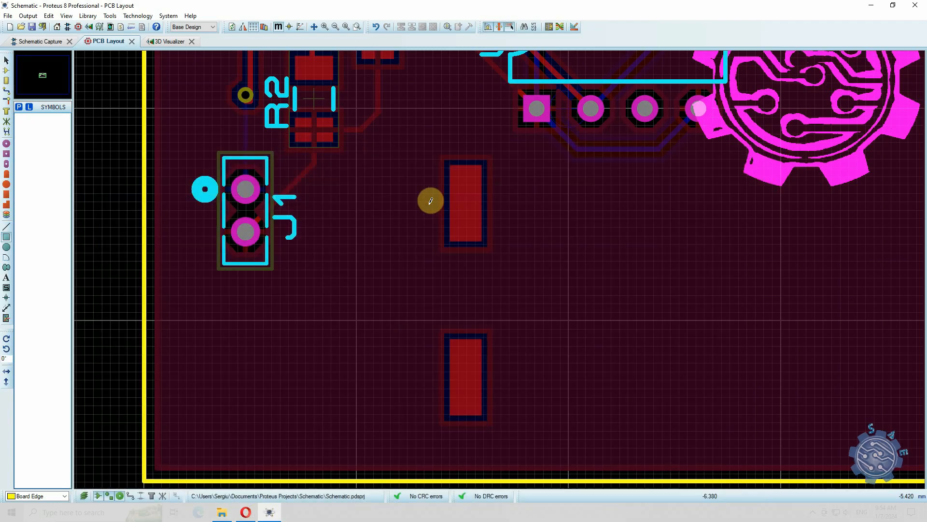
{"action": "mouse_move", "coordinate": [351, 166]}
{"action": "left_mouse_down"}
{"action": "mouse_move", "coordinate": [618, 405]}
{"action": "mouse_move", "coordinate": [600, 413]}
{"action": "left_mouse_up"}
{"action": "left_click", "coordinate": [459, 275]}
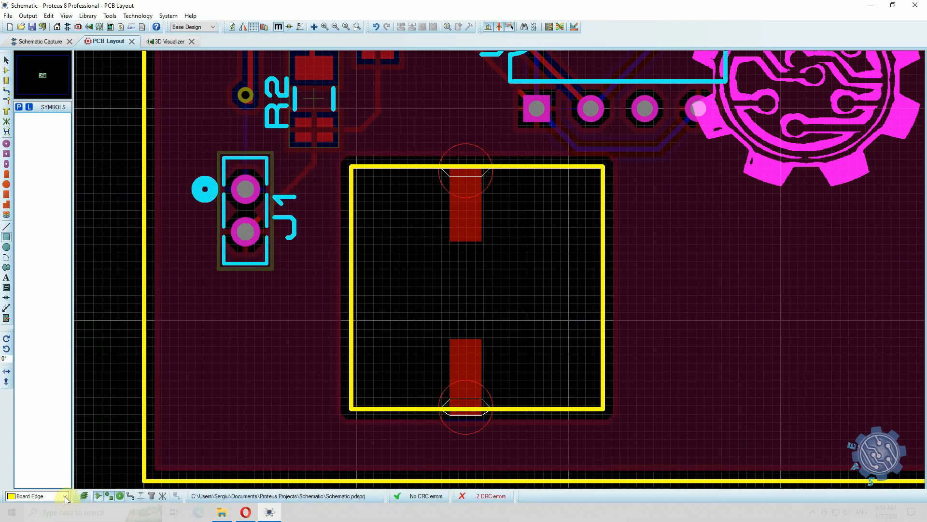
Step: Undo the Board Edge rectangle and draw one about 11.6 mm high on Top Silk around the two pads
{"action": "left_click", "coordinate": [39, 496]}
{"action": "left_click", "coordinate": [37, 388]}
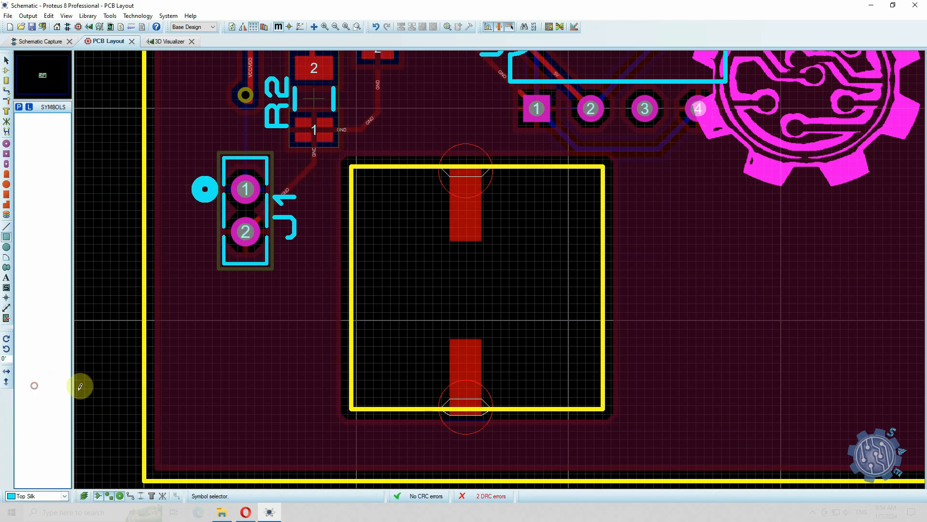
{"action": "key", "text": "ctrl+z"}
{"action": "left_click_drag", "start_coordinate": [343, 166], "coordinate": [601, 409]}
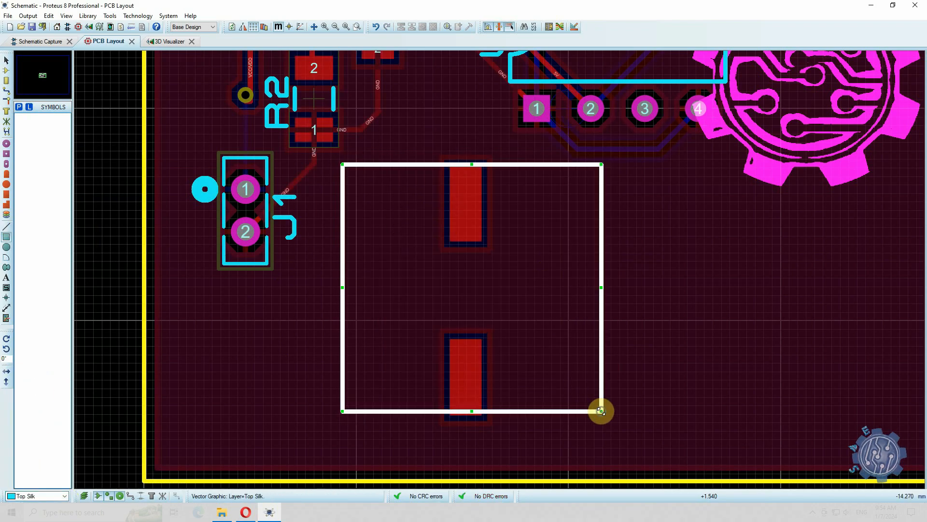
Step: Set the Top Silk rectangle's width and height to 10.3 mm
{"action": "right_click", "coordinate": [601, 410]}
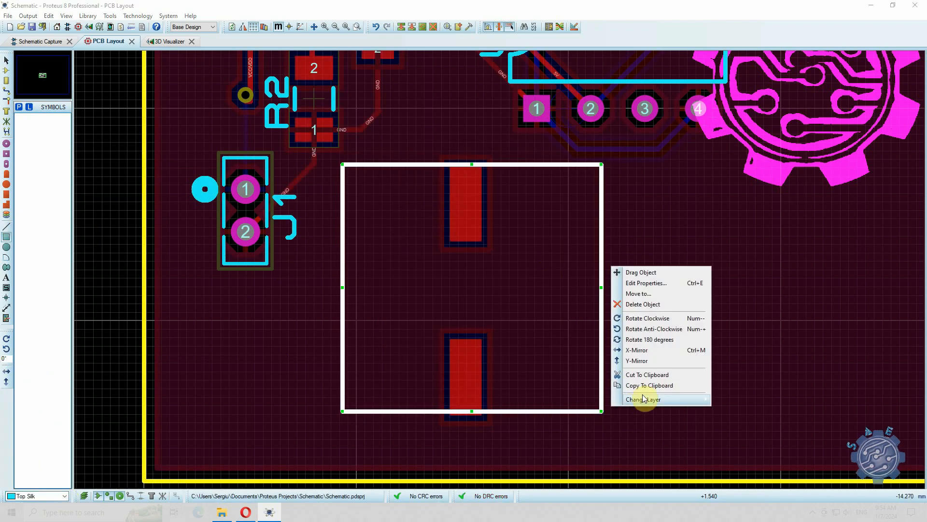
{"action": "left_click", "coordinate": [646, 283]}
{"action": "left_click_drag", "start_coordinate": [441, 257], "coordinate": [423, 259]}
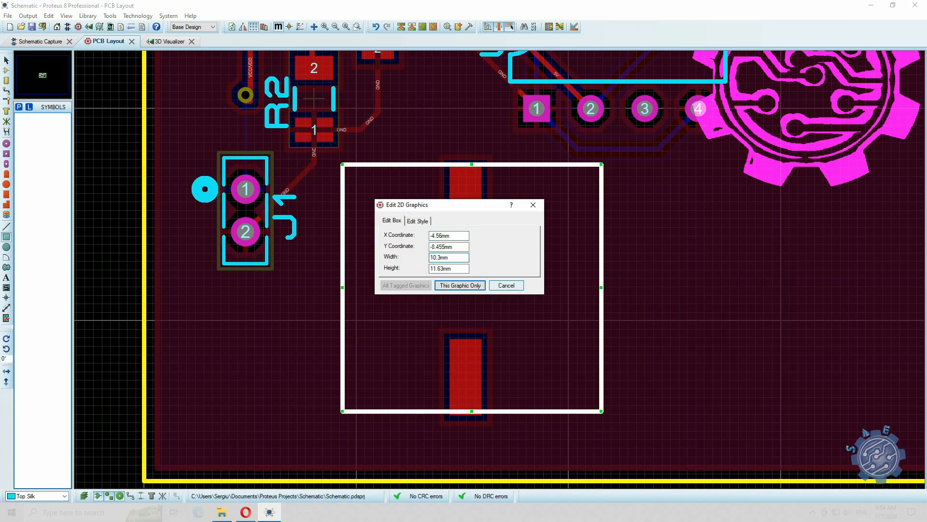
{"action": "left_click", "coordinate": [461, 285]}
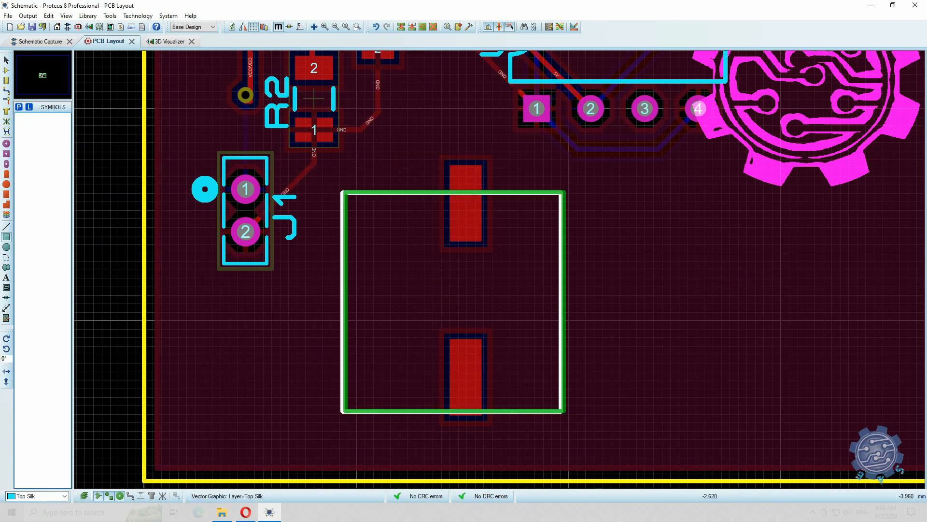
Step: Move the Top Silk square so it is roughly centred over the two SMT pads
{"action": "mouse_move", "coordinate": [511, 192]}
{"action": "left_mouse_down"}
{"action": "mouse_move", "coordinate": [533, 181]}
{"action": "mouse_move", "coordinate": [520, 180]}
{"action": "left_mouse_up"}
{"action": "left_click", "coordinate": [650, 355]}
{"action": "double_click", "coordinate": [520, 180]}
{"action": "left_click", "coordinate": [535, 208]}
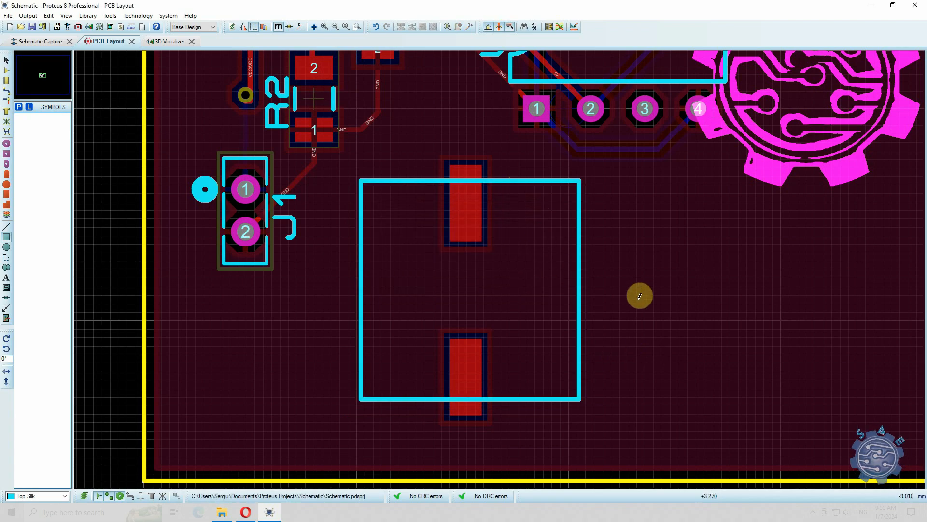
{"action": "scroll", "coordinate": [565, 304], "scroll_direction": "down", "scroll_amount": 2}
{"action": "scroll", "coordinate": [507, 265], "scroll_direction": "up", "scroll_amount": 2}
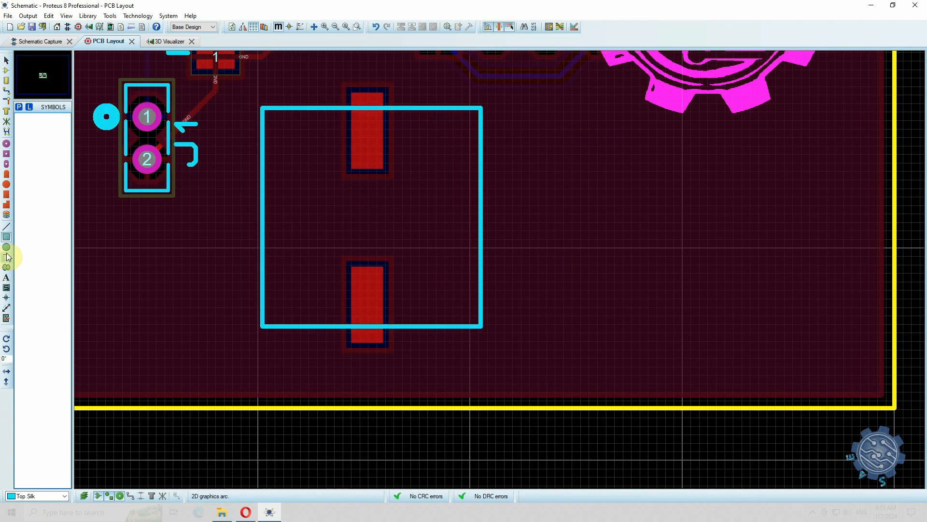
Step: Draw a diagonal Top Silk line cutting across the lower-right corner of the capacitor outline
{"action": "left_click", "coordinate": [6, 226]}
{"action": "left_click", "coordinate": [424, 325]}
{"action": "left_click", "coordinate": [480, 269]}
{"action": "scroll", "coordinate": [503, 288], "scroll_direction": "up", "scroll_amount": 2}
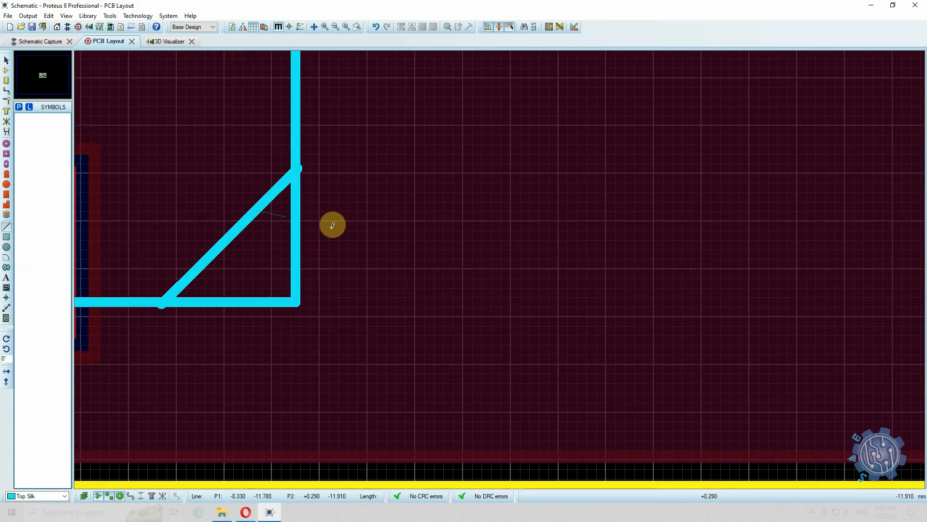
{"action": "key", "text": "ctrl+z"}
{"action": "left_click", "coordinate": [292, 166]}
{"action": "left_click", "coordinate": [157, 300]}
{"action": "scroll", "coordinate": [459, 259], "scroll_direction": "down", "scroll_amount": 2}
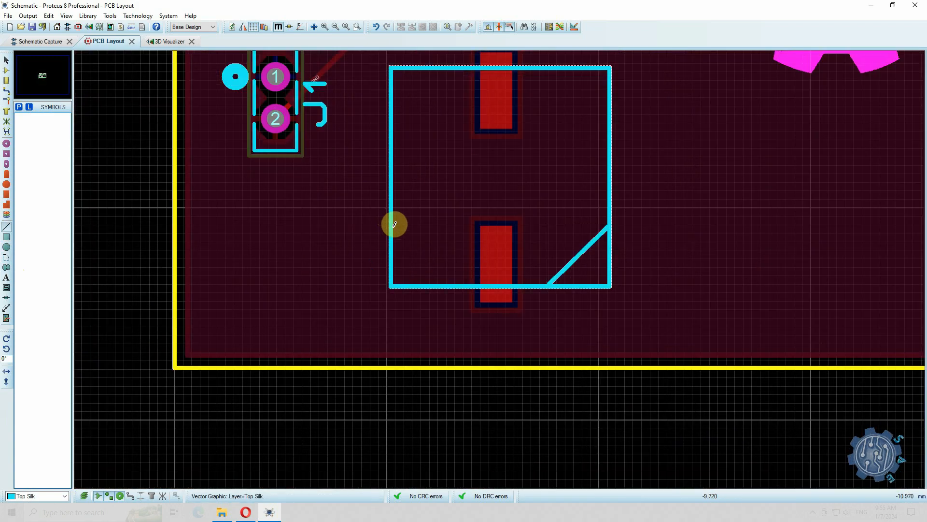
Step: Draw a matching diagonal line across the outline's lower-left corner and switch to the browser to check the datasheet drawing
{"action": "left_click", "coordinate": [392, 225]}
{"action": "left_click", "coordinate": [443, 284]}
{"action": "scroll", "coordinate": [502, 265], "scroll_direction": "down", "scroll_amount": 1}
{"action": "left_click", "coordinate": [246, 512]}
{"action": "scroll", "coordinate": [550, 232], "scroll_direction": "up", "scroll_amount": 1}
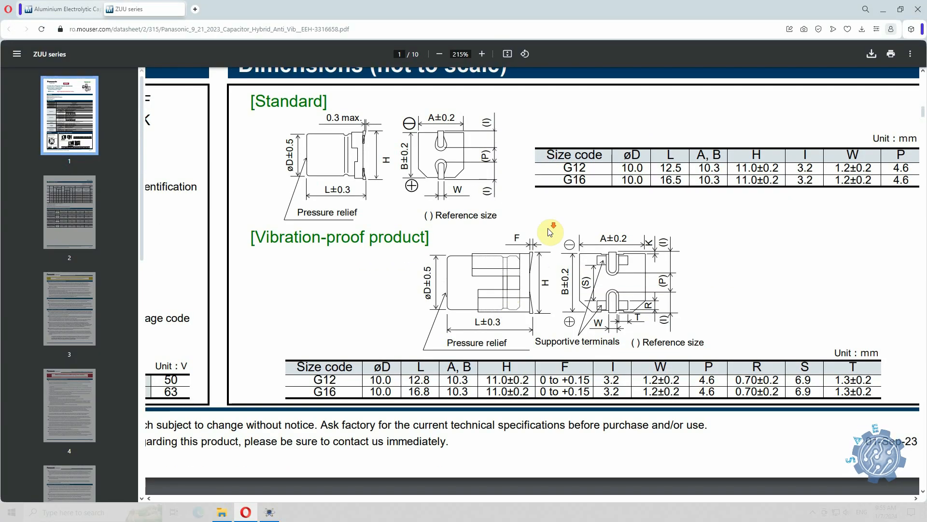
Step: Recheck the datasheet's capacitor photo and dimension drawings, return to Proteus and draw a Top Silk circle about 5.2 mm in radius inside the square
{"action": "scroll", "coordinate": [550, 232], "scroll_direction": "down", "scroll_amount": 3}
{"action": "scroll", "coordinate": [540, 232], "scroll_direction": "up", "scroll_amount": 10}
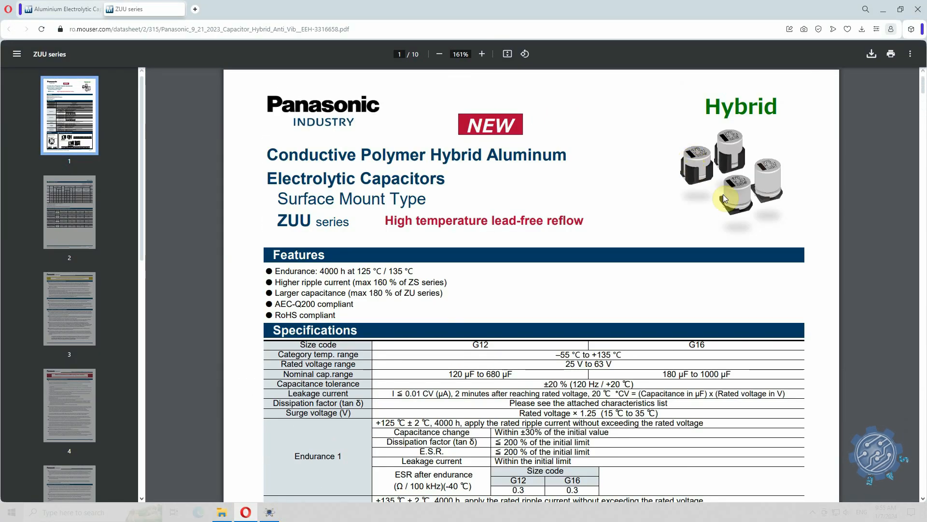
{"action": "scroll", "coordinate": [558, 327], "scroll_direction": "down", "scroll_amount": 9}
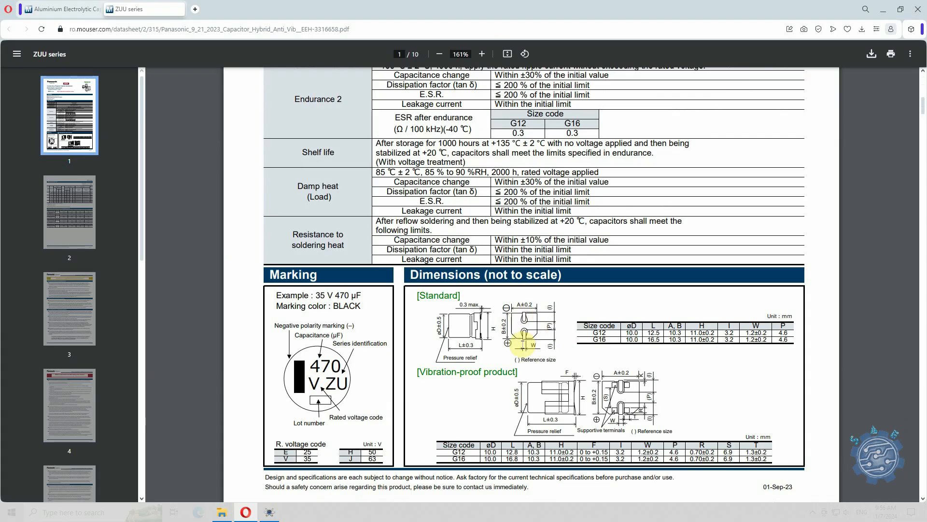
{"action": "left_click", "coordinate": [270, 512]}
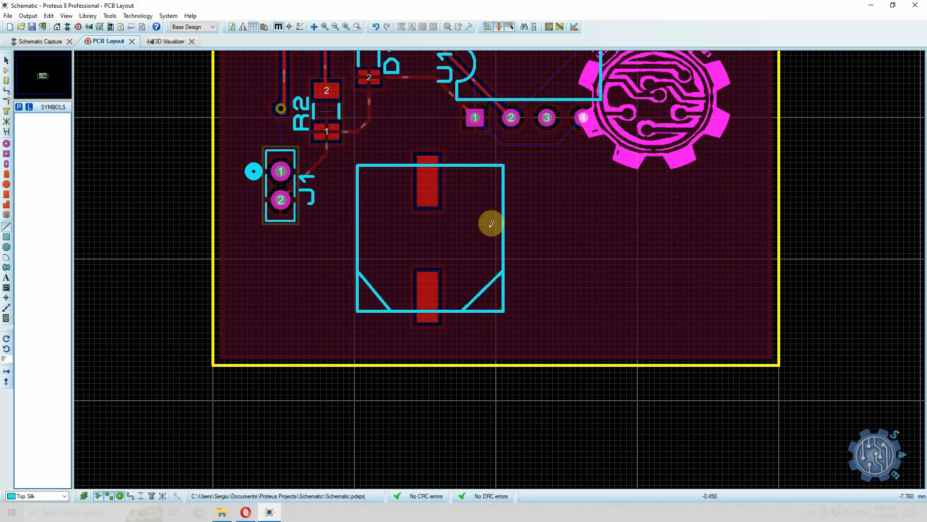
{"action": "left_click", "coordinate": [6, 60]}
{"action": "left_click_drag", "start_coordinate": [346, 146], "coordinate": [530, 336]}
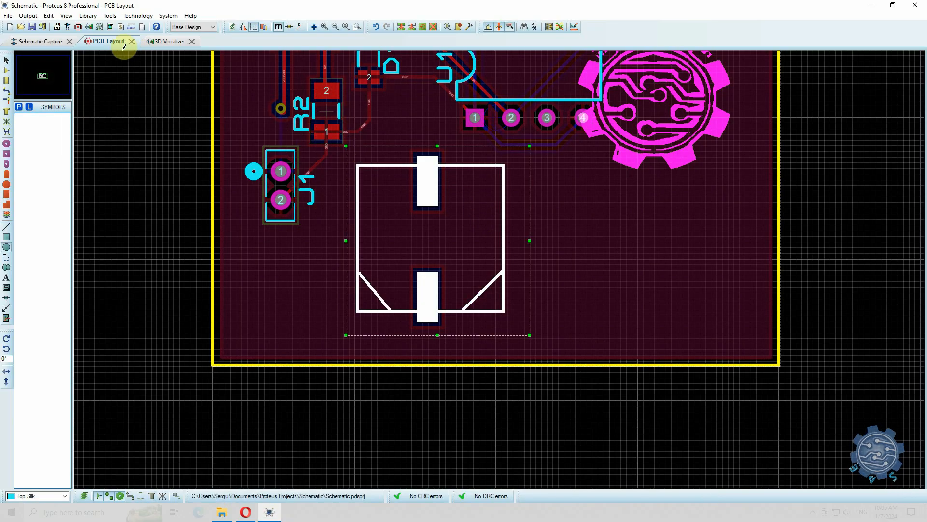
{"action": "left_click", "coordinate": [6, 248]}
{"action": "left_click", "coordinate": [430, 235]}
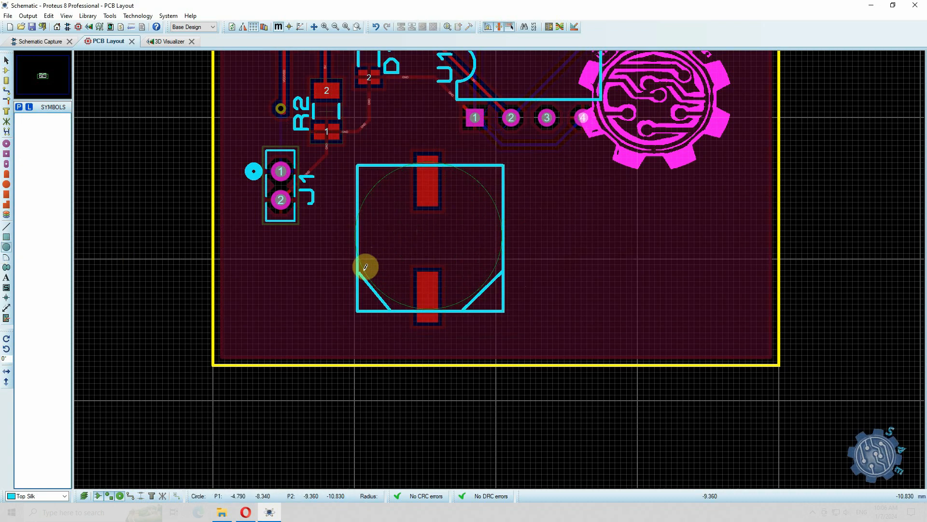
{"action": "left_click", "coordinate": [365, 267]}
{"action": "left_click", "coordinate": [6, 59]}
Step: Set the Top Silk circle's radius to 5 mm
{"action": "scroll", "coordinate": [474, 318], "scroll_direction": "up", "scroll_amount": 1}
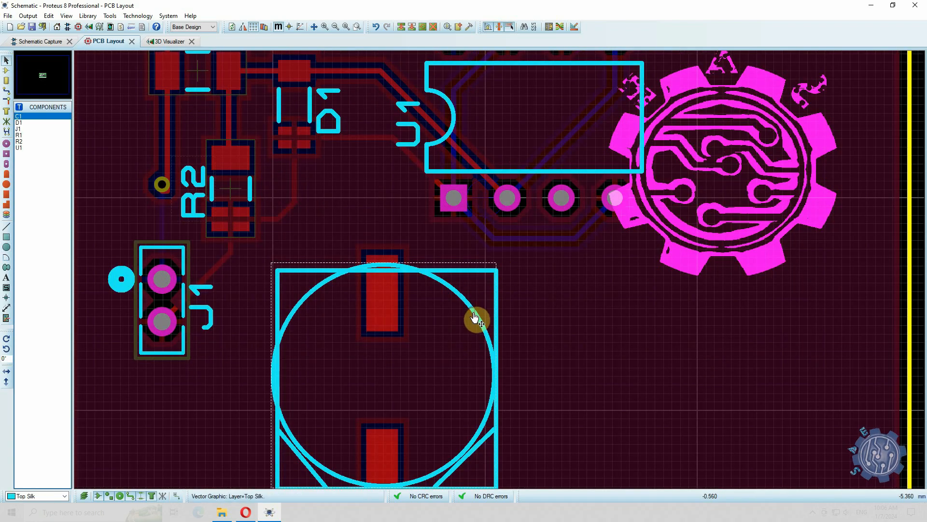
{"action": "scroll", "coordinate": [488, 310], "scroll_direction": "down", "scroll_amount": 1}
{"action": "scroll", "coordinate": [503, 261], "scroll_direction": "up", "scroll_amount": 1}
{"action": "left_click", "coordinate": [494, 263]}
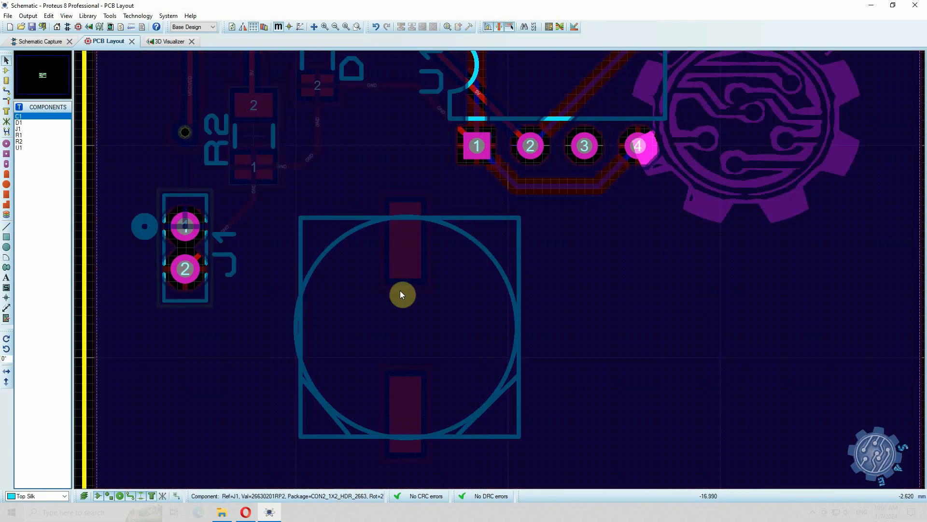
{"action": "double_click", "coordinate": [494, 263]}
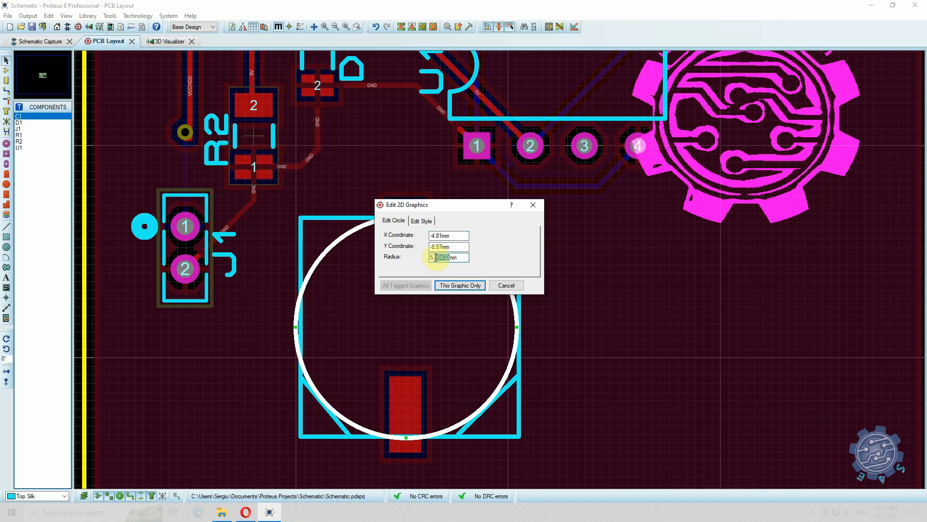
{"action": "left_click", "coordinate": [459, 286]}
{"action": "double_click", "coordinate": [490, 269]}
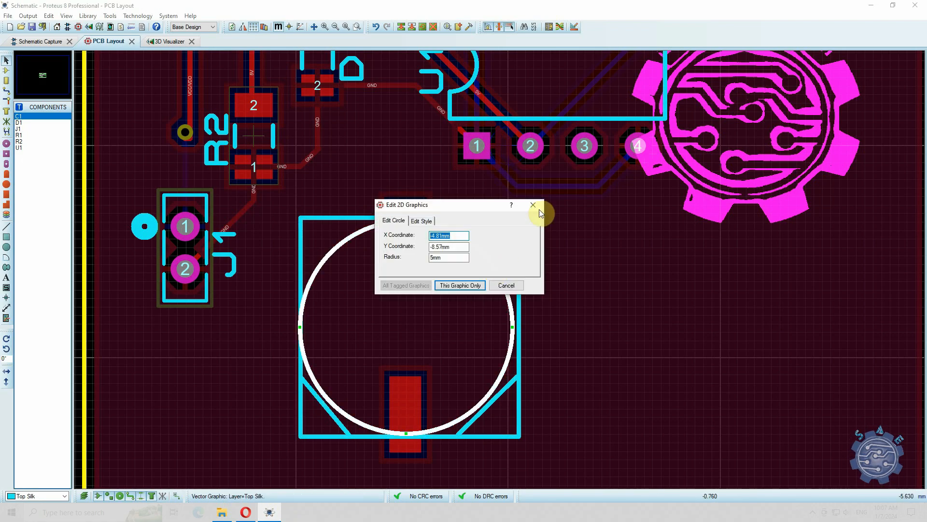
{"action": "left_click", "coordinate": [533, 205]}
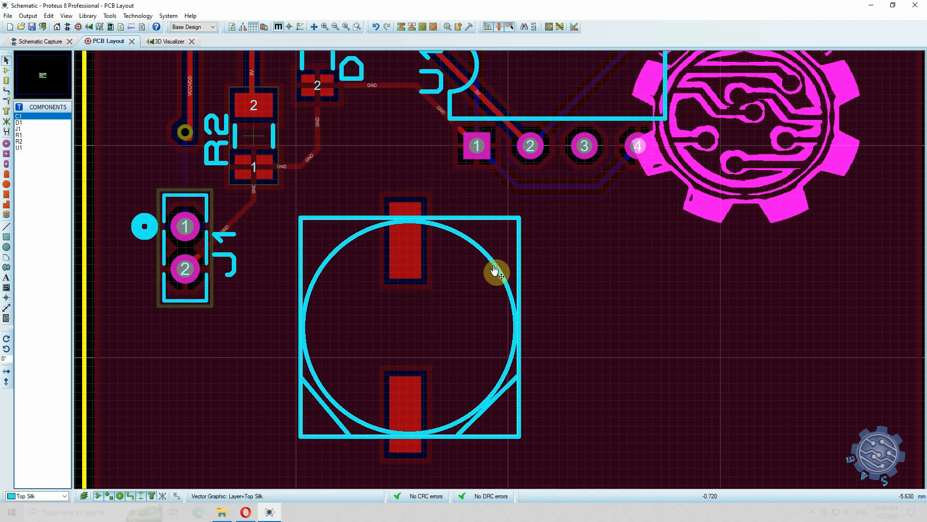
Step: Shift the Top Silk circle so it sits roughly centred inside the square outline
{"action": "left_click", "coordinate": [493, 268]}
{"action": "right_click", "coordinate": [496, 262]}
{"action": "left_click", "coordinate": [587, 254]}
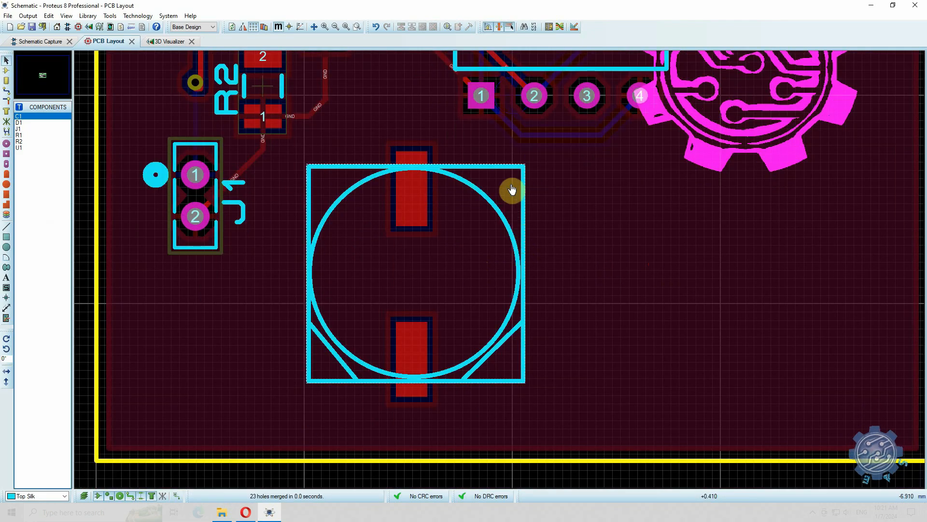
Step: Move the square capacitor outline from Top Silk to the Top Resist layer
{"action": "right_click", "coordinate": [524, 176]}
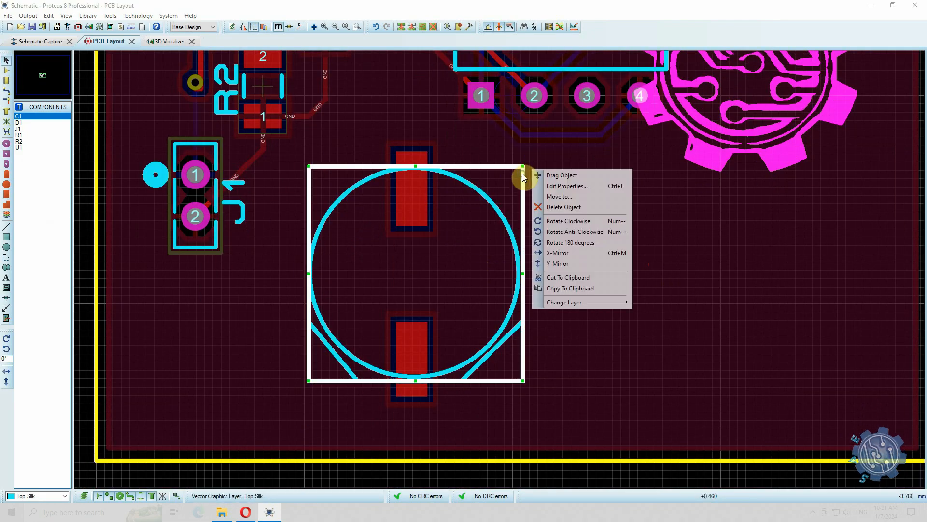
{"action": "mouse_move", "coordinate": [579, 305]}
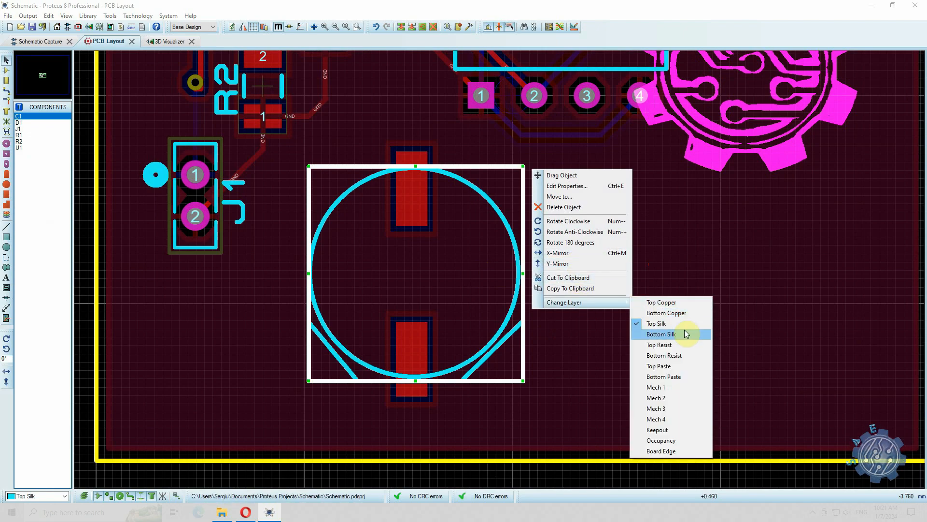
{"action": "left_click", "coordinate": [674, 347]}
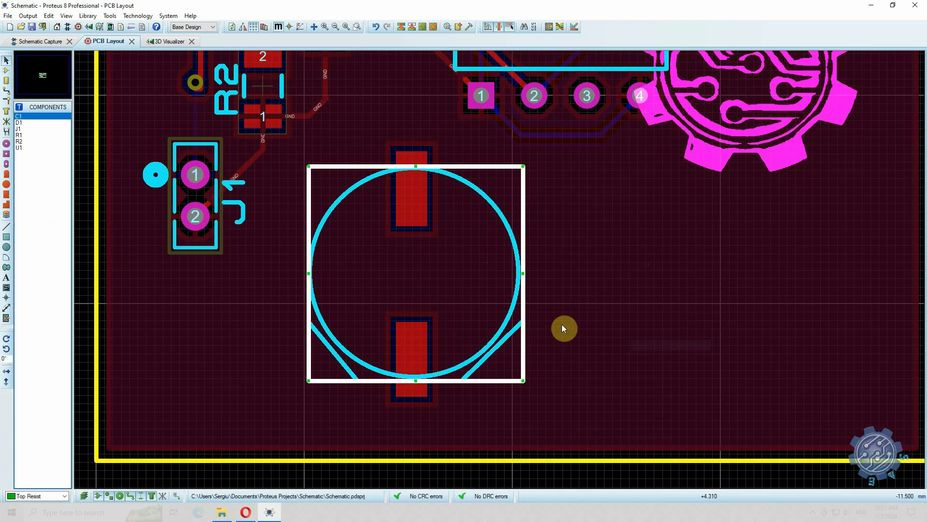
{"action": "left_click", "coordinate": [565, 318]}
Step: Move both diagonal corner lines of the capacitor outline to the Top Resist layer
{"action": "right_click", "coordinate": [350, 357]}
{"action": "mouse_move", "coordinate": [445, 487]}
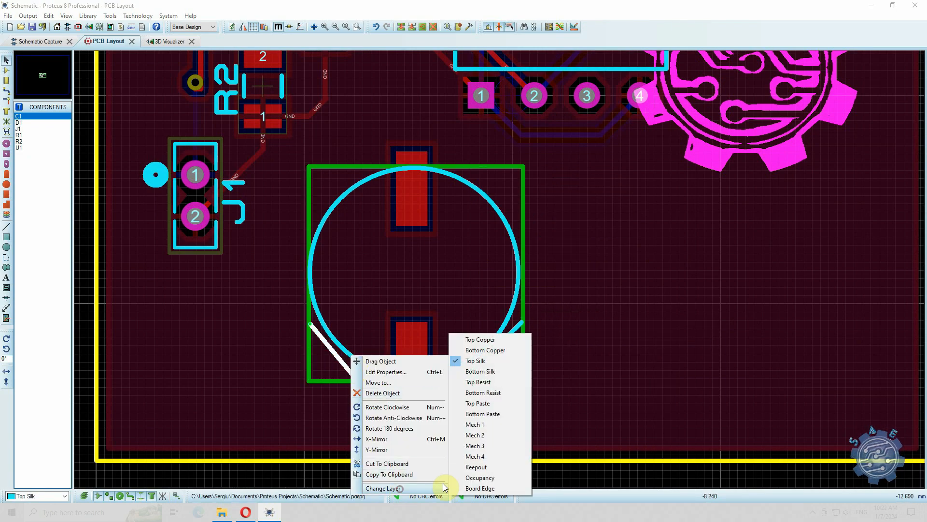
{"action": "left_click", "coordinate": [496, 382]}
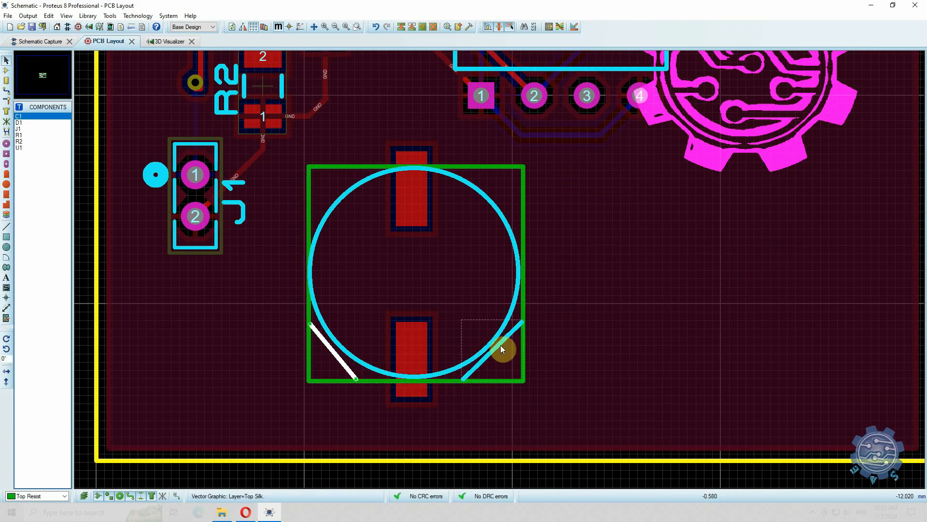
{"action": "right_click", "coordinate": [501, 345]}
{"action": "mouse_move", "coordinate": [558, 473]}
{"action": "left_click", "coordinate": [648, 368]}
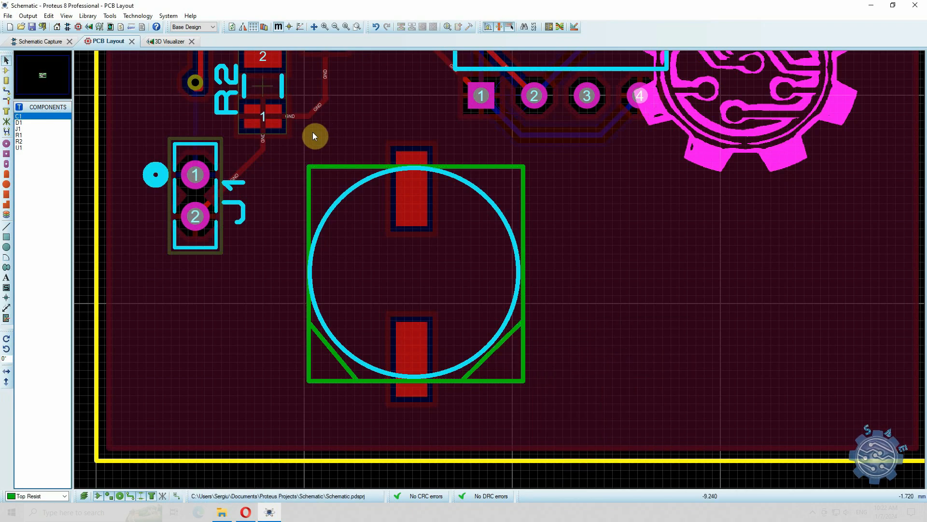
Step: Select the pads and all outline graphics and start making a package from them named "SAE - CAPACITOR"
{"action": "mouse_move", "coordinate": [296, 136]}
{"action": "left_mouse_down"}
{"action": "mouse_move", "coordinate": [427, 251]}
{"action": "mouse_move", "coordinate": [563, 407]}
{"action": "mouse_move", "coordinate": [565, 422]}
{"action": "left_mouse_up"}
{"action": "right_click", "coordinate": [425, 334]}
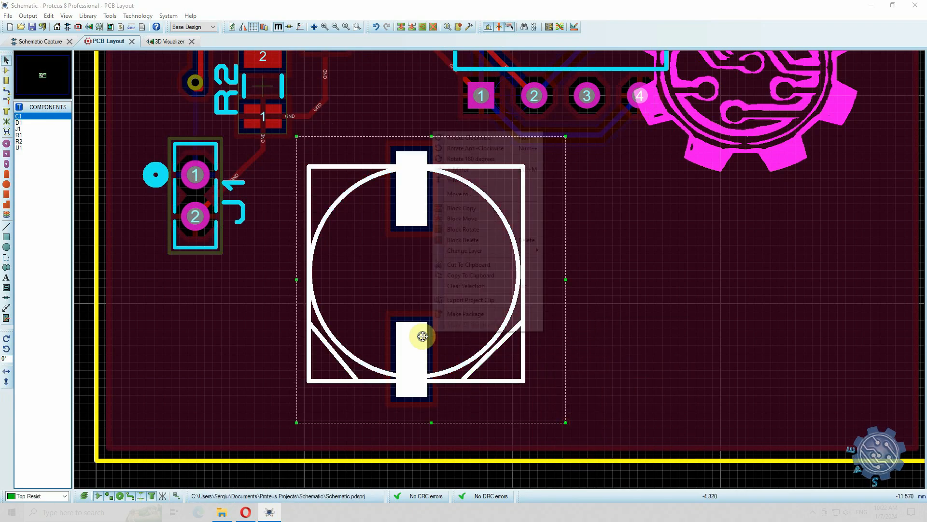
{"action": "left_click", "coordinate": [484, 315]}
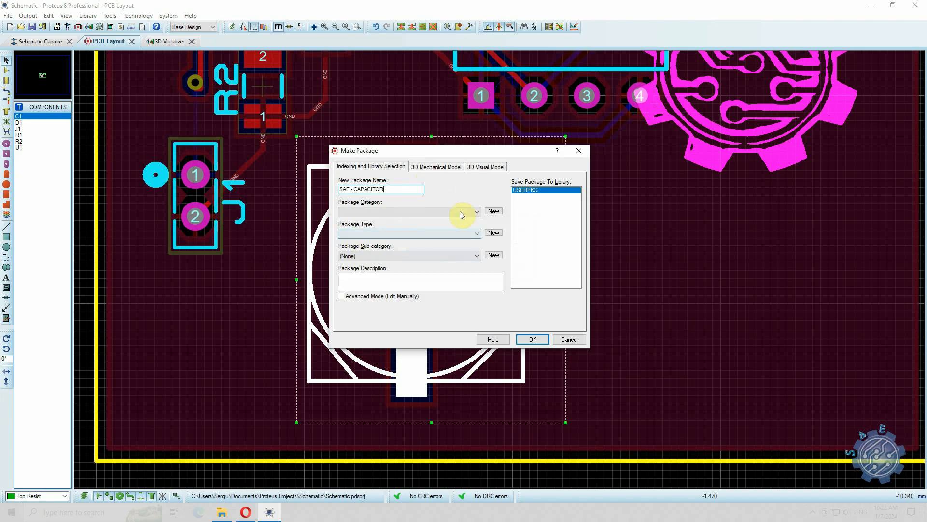
{"action": "left_click_drag", "start_coordinate": [463, 151], "coordinate": [639, 168]}
Step: Set the package category to Miscellaneous, the type to Surface Mount, and the description to EEH-ZU1V471UP, leaving the sub-category at (None)
{"action": "left_click", "coordinate": [619, 228]}
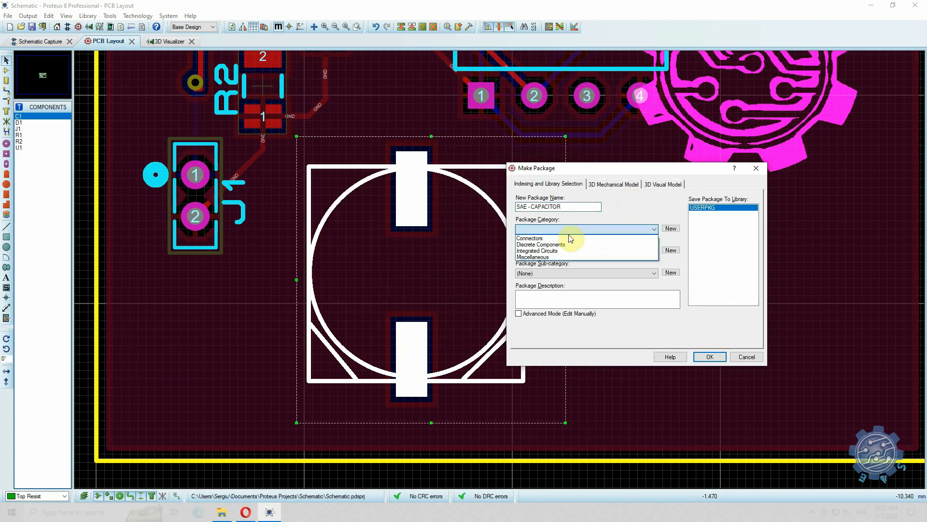
{"action": "left_click", "coordinate": [555, 257]}
{"action": "left_click", "coordinate": [555, 251]}
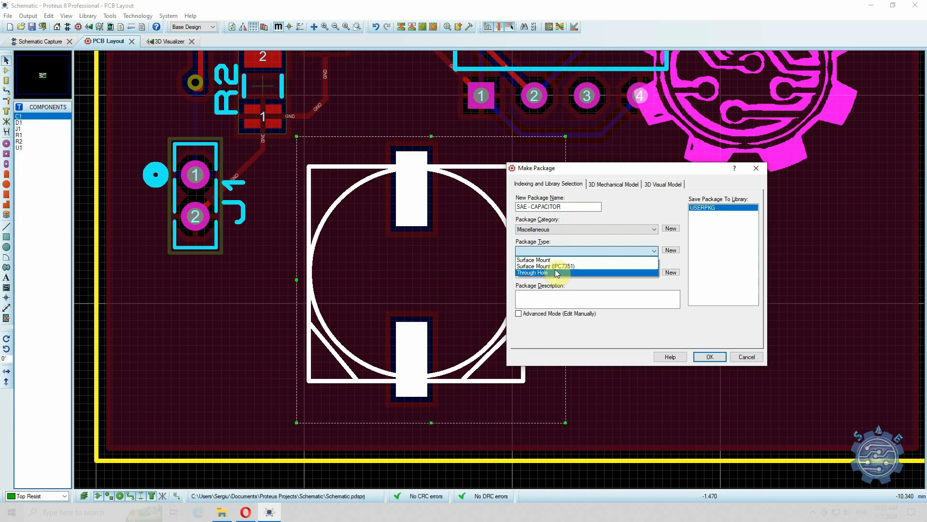
{"action": "left_click", "coordinate": [555, 259]}
{"action": "left_click", "coordinate": [558, 273]}
{"action": "left_click", "coordinate": [555, 280]}
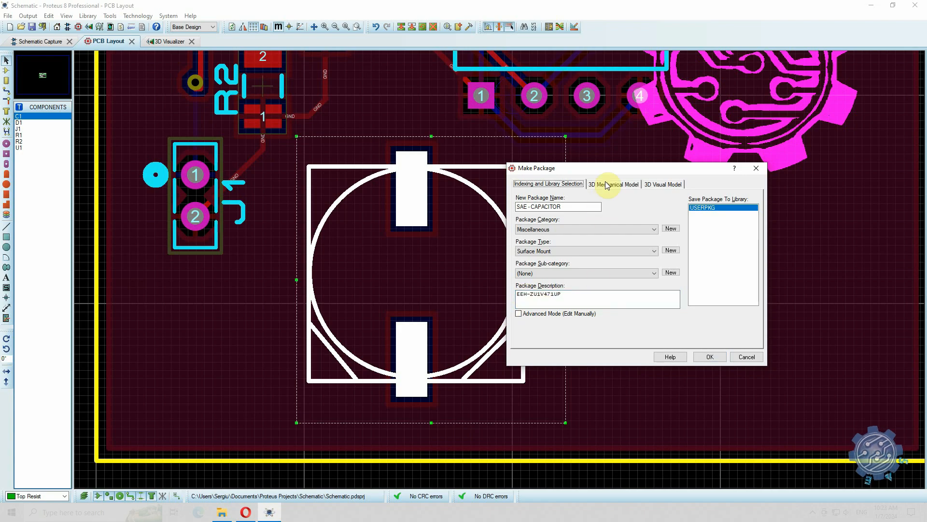
Step: Define the package's 3D model with Maxheight=12.8, pinmax=15th and colour=(30,30,30), and save the package to USERPKG
{"action": "left_click", "coordinate": [607, 185]}
{"action": "left_click", "coordinate": [556, 244]}
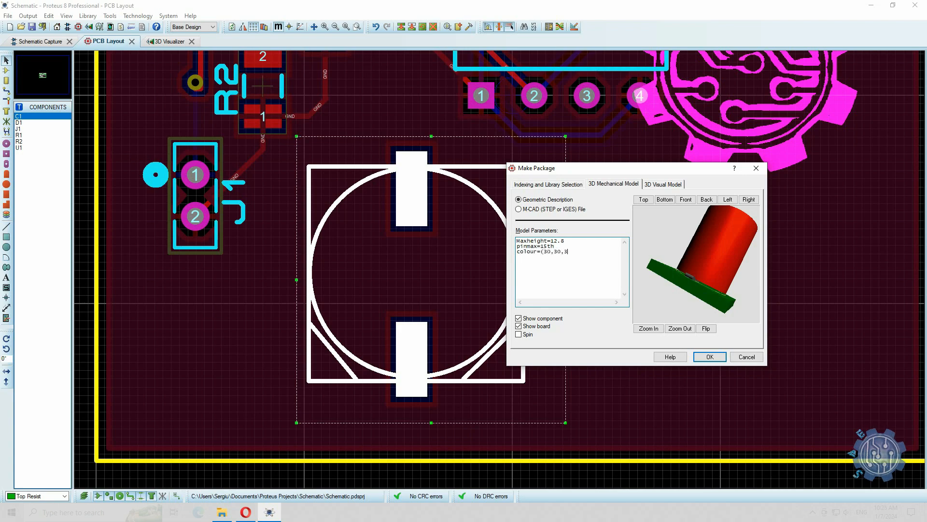
{"action": "key", "text": "Return"}
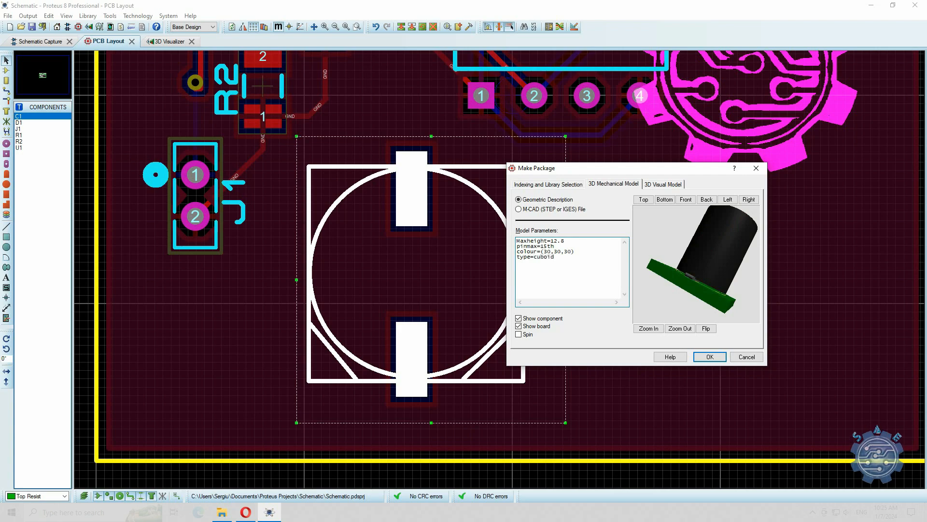
{"action": "key", "text": "Return"}
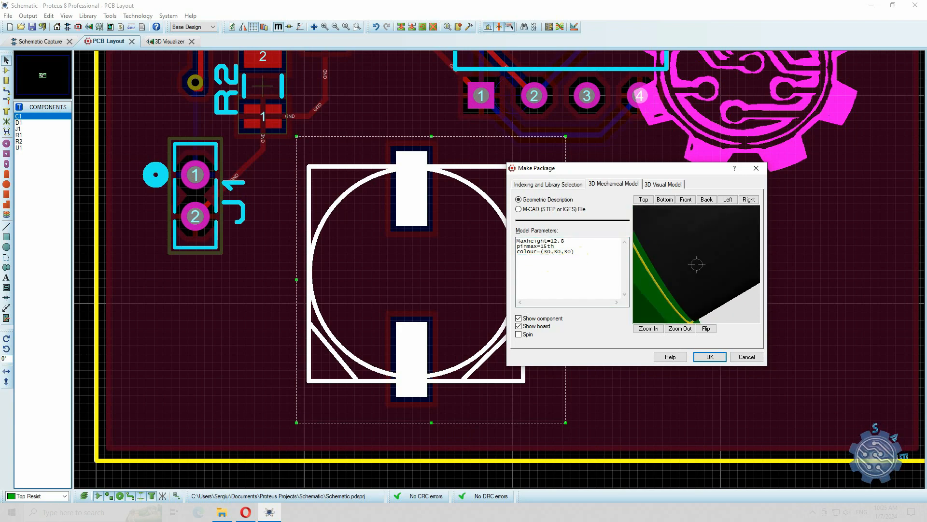
{"action": "left_click", "coordinate": [550, 184]}
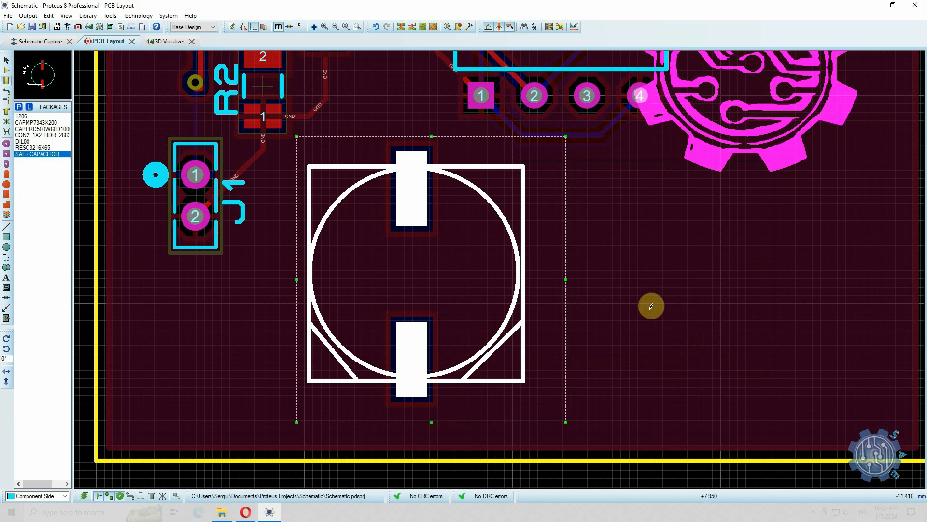
{"action": "left_click", "coordinate": [265, 308]}
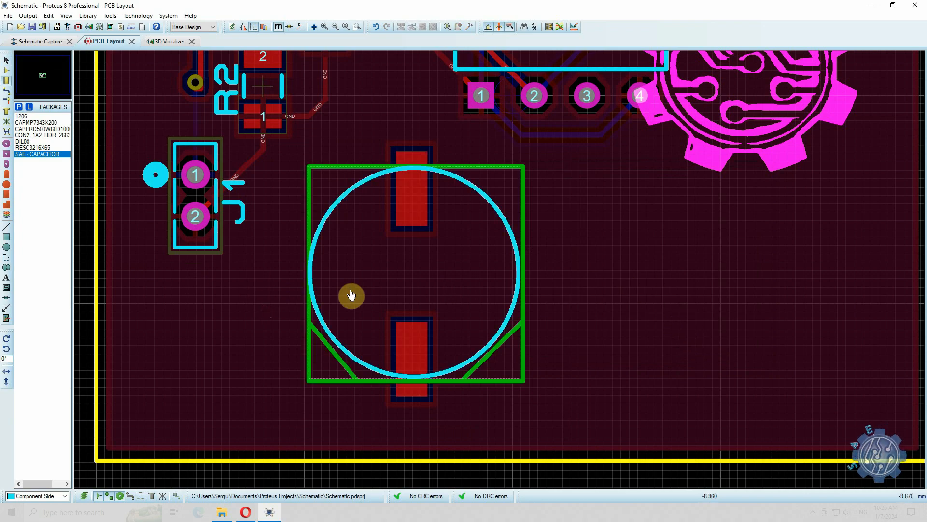
Step: Open the Packaging Tool for capacitor C1 in the schematic and check its current packagings
{"action": "left_click", "coordinate": [42, 41]}
{"action": "right_click", "coordinate": [311, 172]}
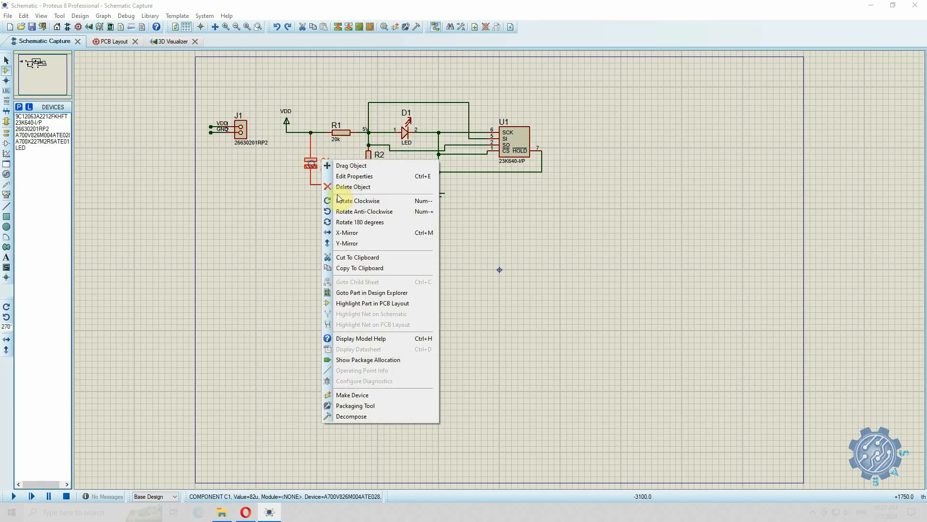
{"action": "left_click", "coordinate": [373, 408]}
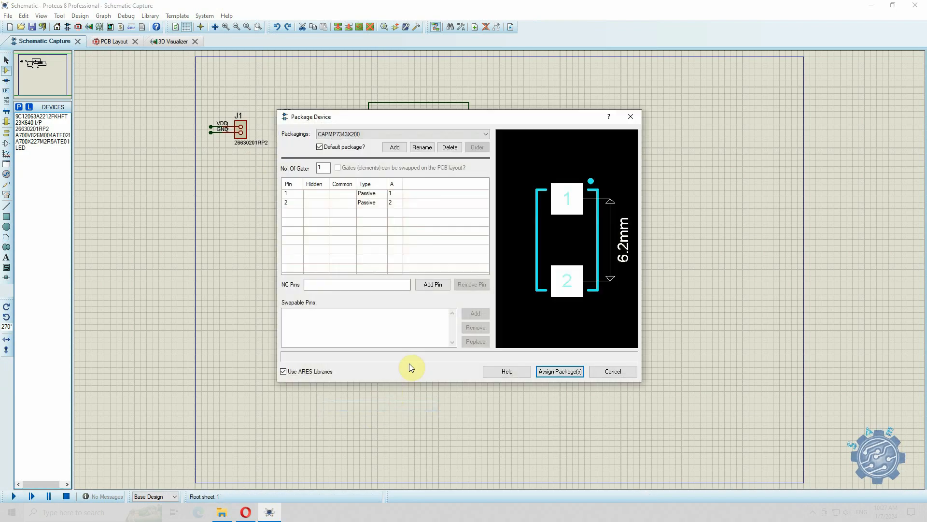
{"action": "left_click", "coordinate": [385, 131]}
{"action": "left_click", "coordinate": [388, 143]}
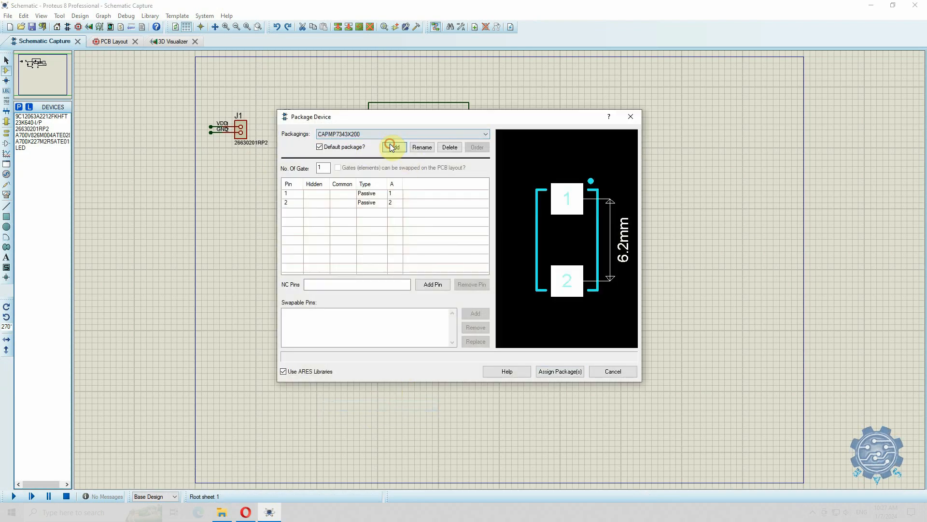
Step: Search the package library for "SAE" and add SAE - CAPACITOR to C1's packagings
{"action": "left_click", "coordinate": [394, 148]}
{"action": "left_click", "coordinate": [114, 155]}
{"action": "left_click", "coordinate": [145, 81]}
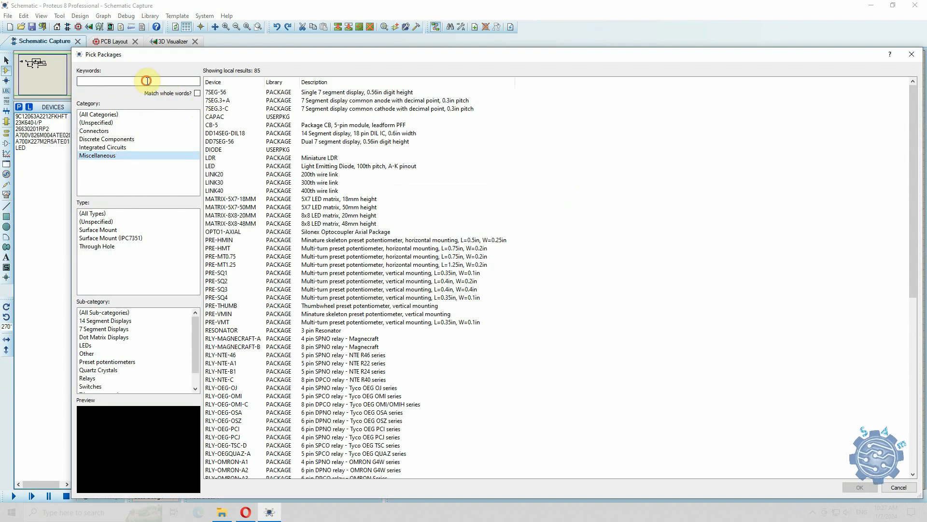
{"action": "type", "text": "SAE"}
{"action": "left_click", "coordinate": [235, 97]}
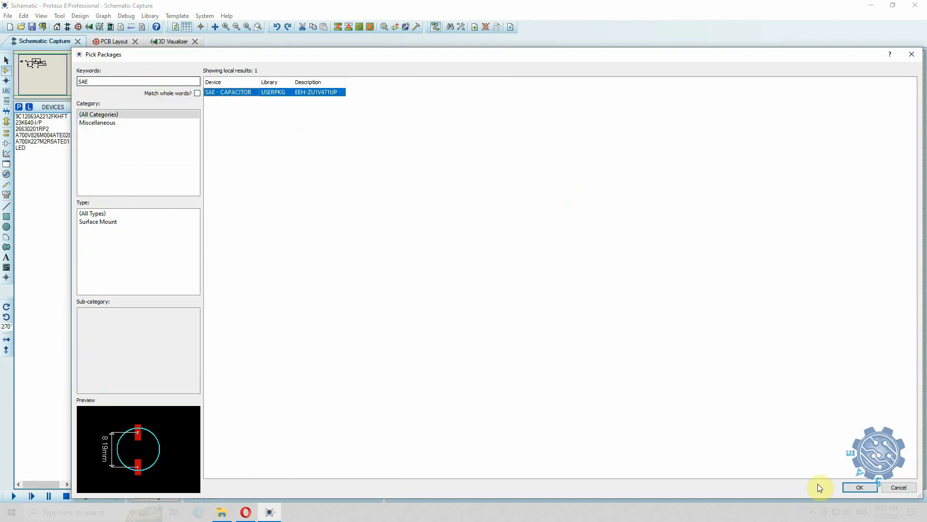
{"action": "left_click", "coordinate": [859, 487]}
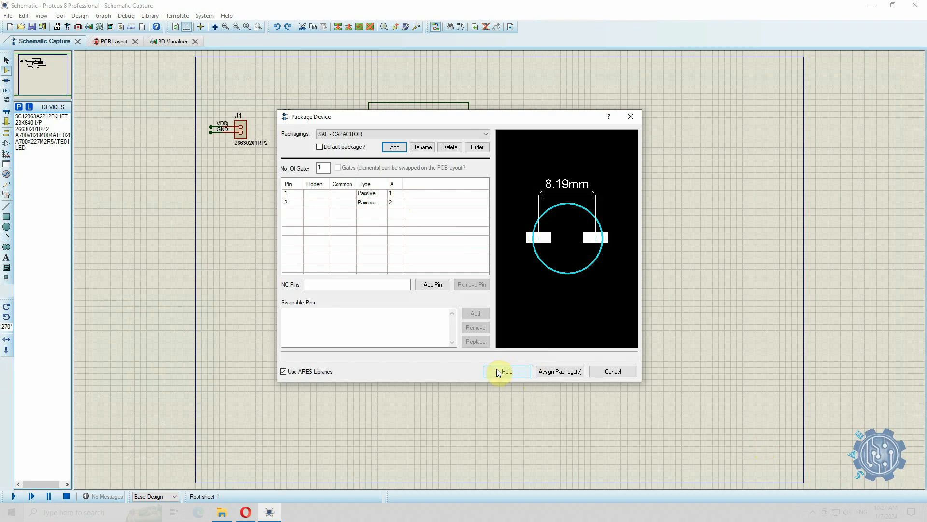
Step: Make SAE - CAPACITOR the default package for C1, assign its packages, and save them to the USERDVC library
{"action": "left_click", "coordinate": [408, 343]}
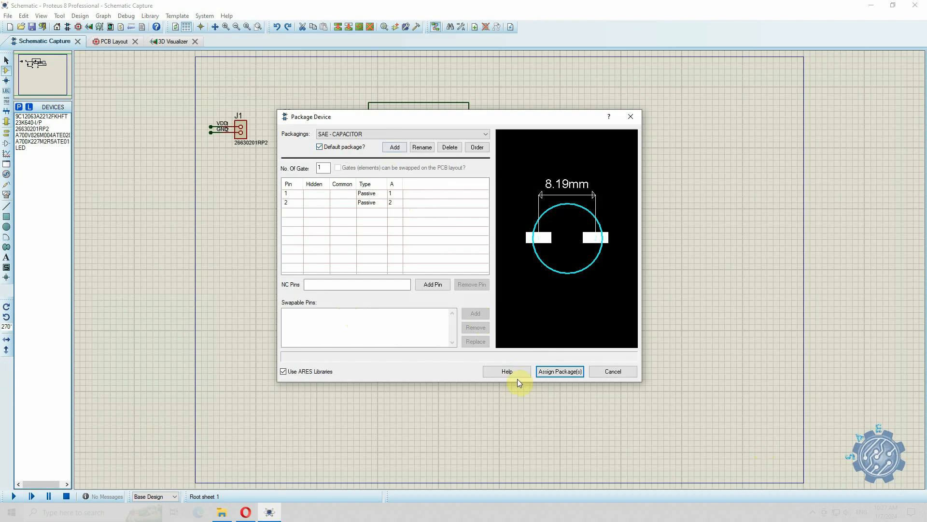
{"action": "left_click", "coordinate": [545, 371]}
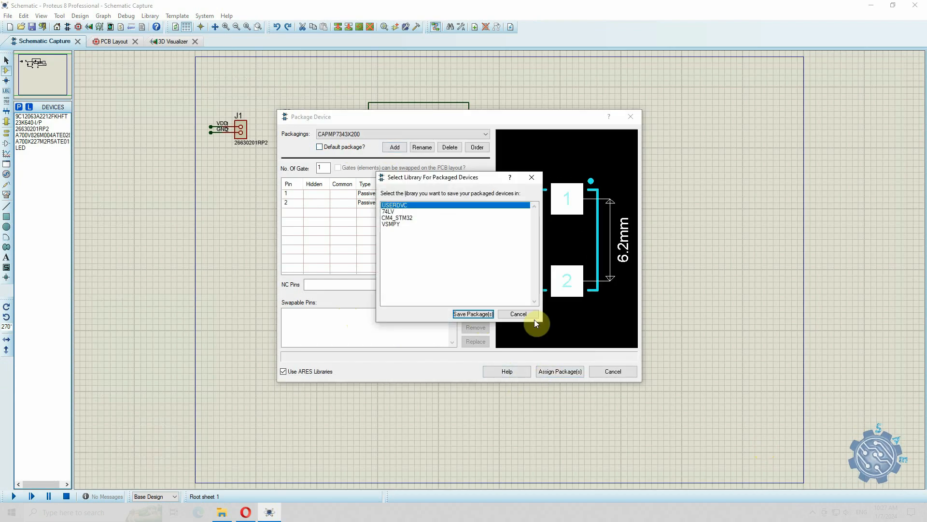
{"action": "left_click", "coordinate": [474, 314]}
{"action": "left_click", "coordinate": [440, 266]}
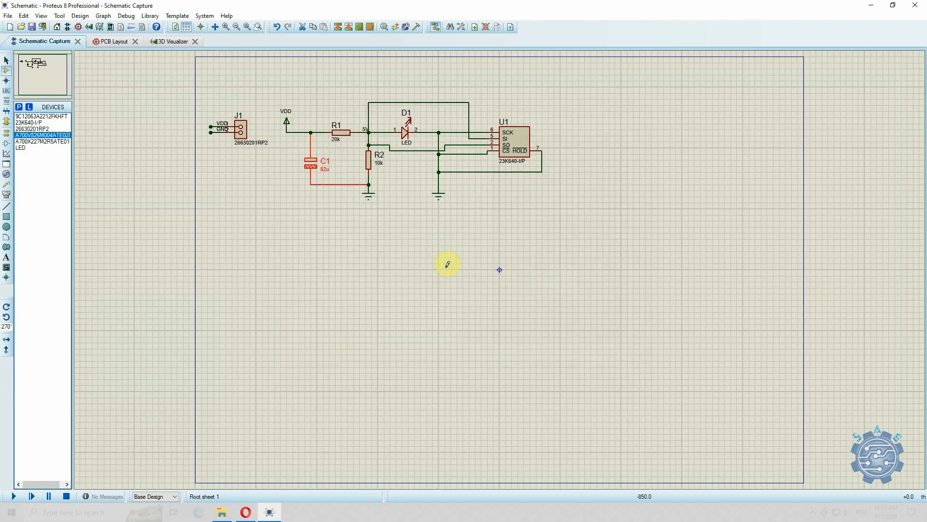
Step: Place component C1 on the PCB beside the loose capacitor footprint, below the gear logo
{"action": "left_click", "coordinate": [112, 45]}
{"action": "scroll", "coordinate": [493, 267], "scroll_direction": "down", "scroll_amount": 2}
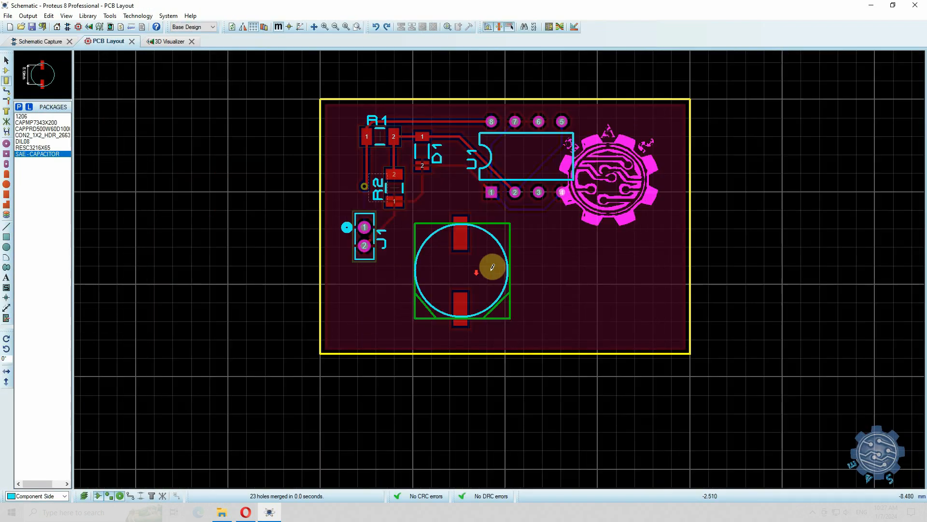
{"action": "left_click", "coordinate": [7, 72]}
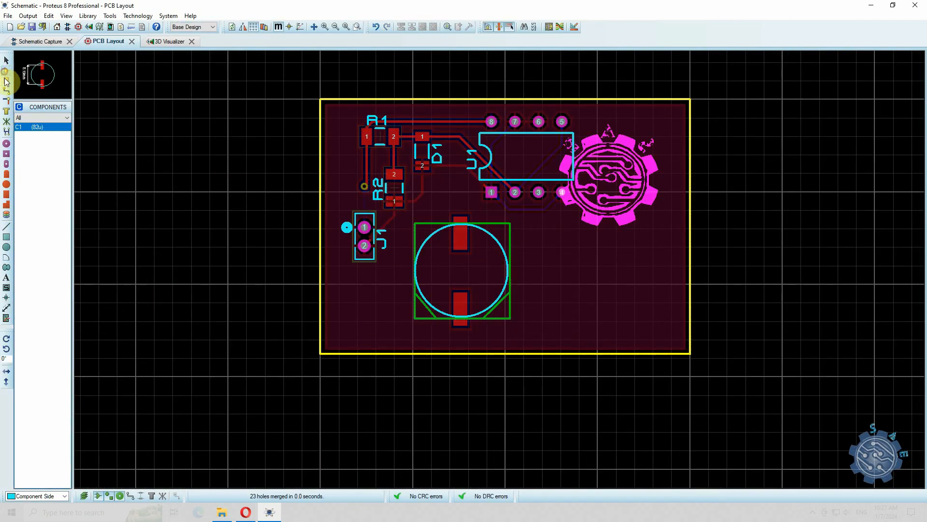
{"action": "left_click", "coordinate": [29, 127]}
{"action": "left_click", "coordinate": [574, 286]}
{"action": "scroll", "coordinate": [656, 309], "scroll_direction": "up", "scroll_amount": 1}
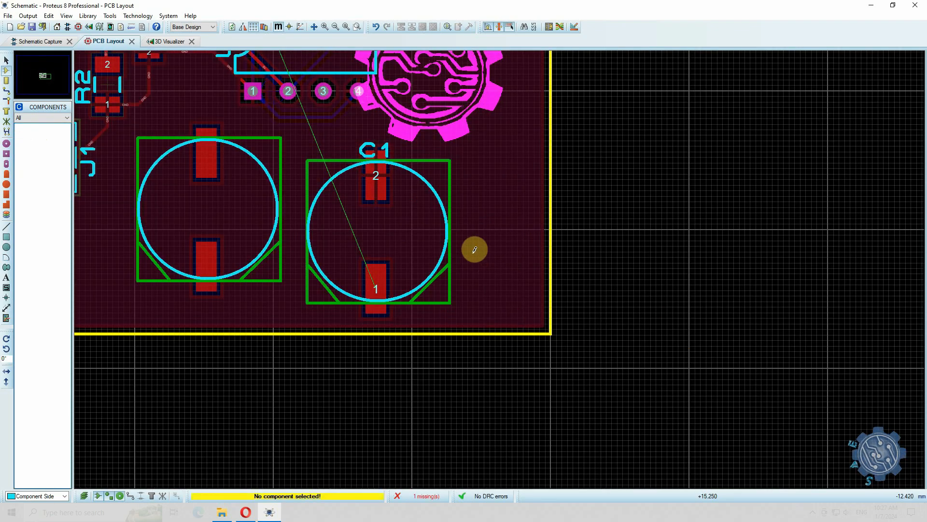
Step: Inspect the placed capacitor C1 on the board in the 3D Visualizer
{"action": "left_click", "coordinate": [164, 41]}
{"action": "scroll", "coordinate": [433, 229], "scroll_direction": "down", "scroll_amount": 1}
{"action": "left_click_drag", "start_coordinate": [420, 295], "coordinate": [463, 270]}
{"action": "scroll", "coordinate": [464, 269], "scroll_direction": "up", "scroll_amount": 5}
{"action": "scroll", "coordinate": [464, 270], "scroll_direction": "down", "scroll_amount": 5}
{"action": "right_click", "coordinate": [464, 269]}
Step: Route C1's missing connection on the PCB with the Shape Based Auto Router, using the basic automatic schedule
{"action": "left_click", "coordinate": [107, 42]}
{"action": "scroll", "coordinate": [505, 228], "scroll_direction": "down", "scroll_amount": 2}
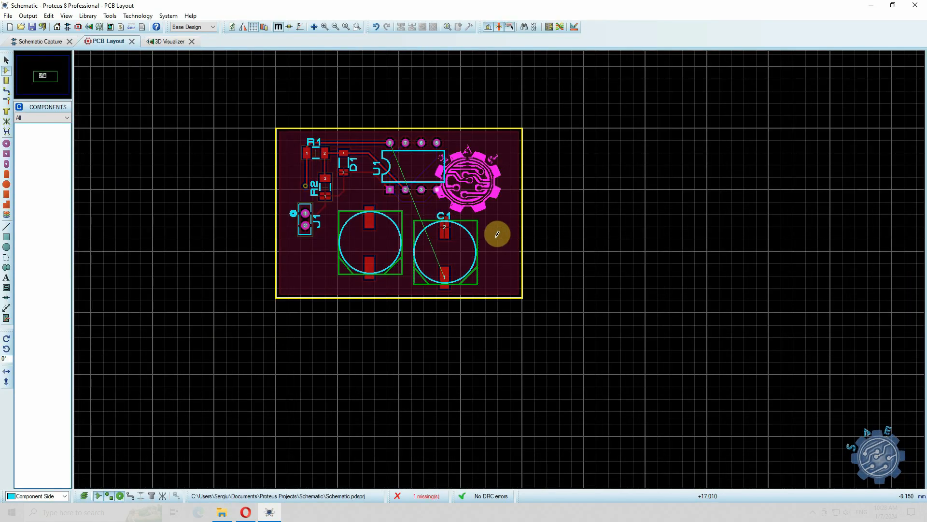
{"action": "scroll", "coordinate": [498, 244], "scroll_direction": "up", "scroll_amount": 1}
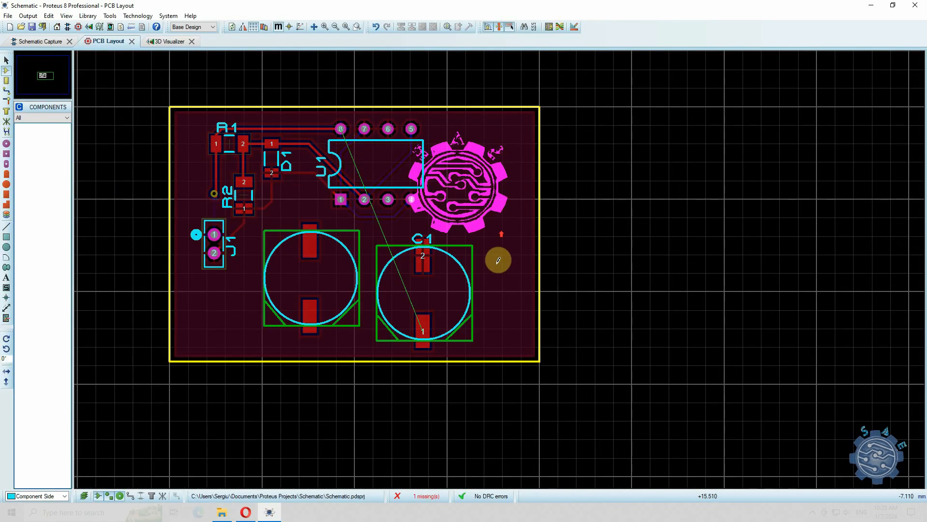
{"action": "left_click", "coordinate": [506, 129]}
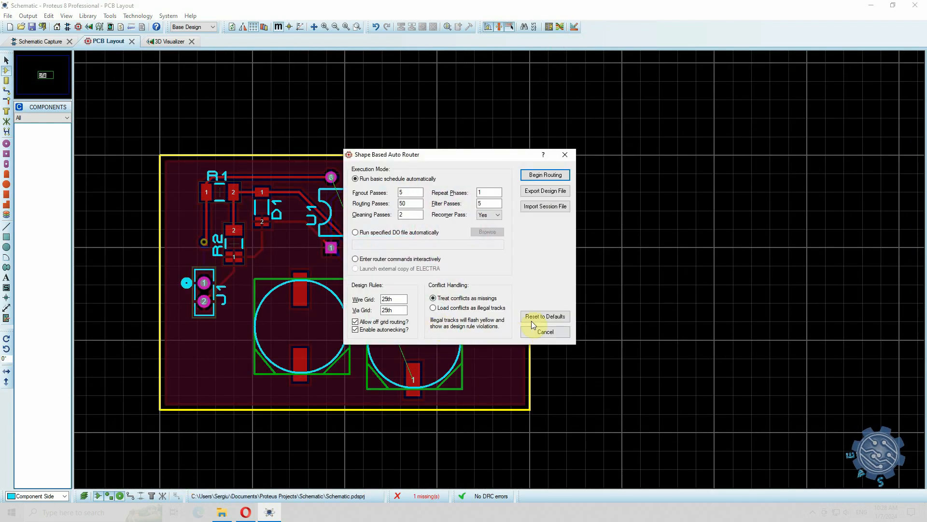
{"action": "left_click", "coordinate": [545, 174]}
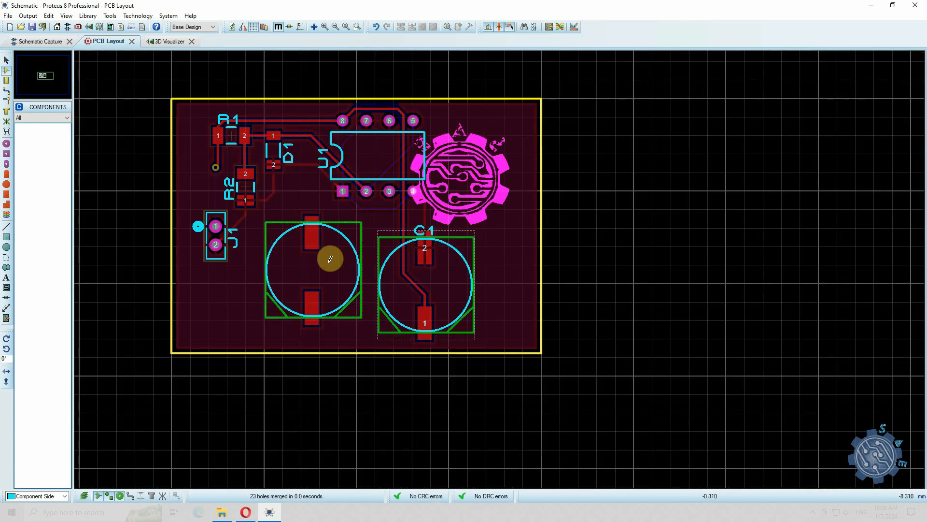
Step: Delete the loose, unconnected SAE - CAPACITOR footprint next to C1 from the PCB
{"action": "left_click", "coordinate": [6, 61]}
{"action": "scroll", "coordinate": [321, 246], "scroll_direction": "up", "scroll_amount": 1}
{"action": "left_click", "coordinate": [563, 216]}
{"action": "left_click", "coordinate": [570, 223]}
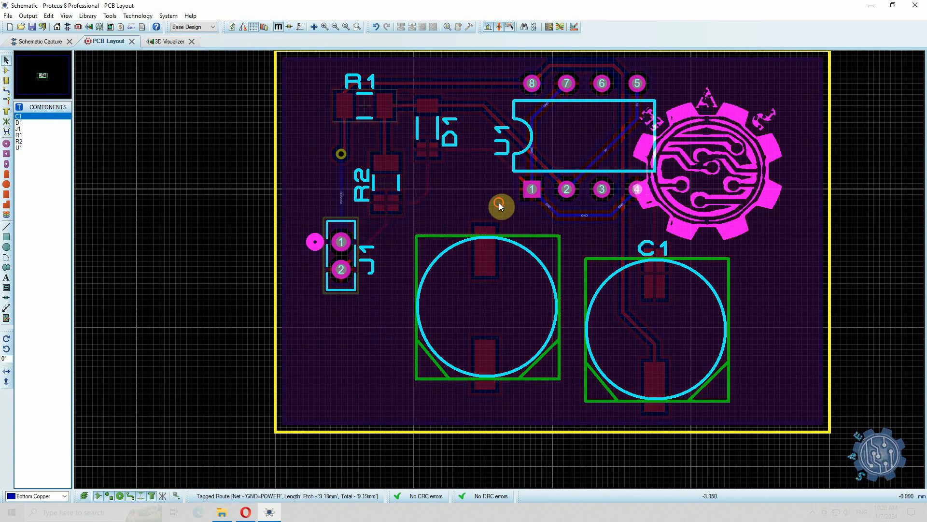
{"action": "left_click", "coordinate": [543, 265]}
{"action": "left_click", "coordinate": [6, 83]}
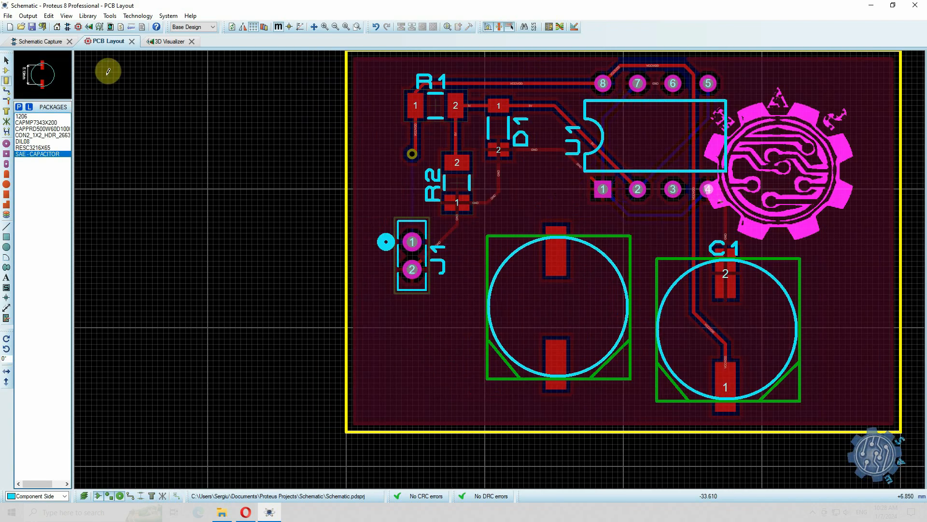
{"action": "left_click", "coordinate": [7, 61]}
{"action": "left_click_drag", "start_coordinate": [476, 218], "coordinate": [638, 402]}
{"action": "key", "text": "Delete"}
{"action": "scroll", "coordinate": [768, 251], "scroll_direction": "down", "scroll_amount": 1}
Step: Choose the AD8510ARMZ operational amplifier from the device library and place it below R2 in the schematic
{"action": "left_click", "coordinate": [44, 41]}
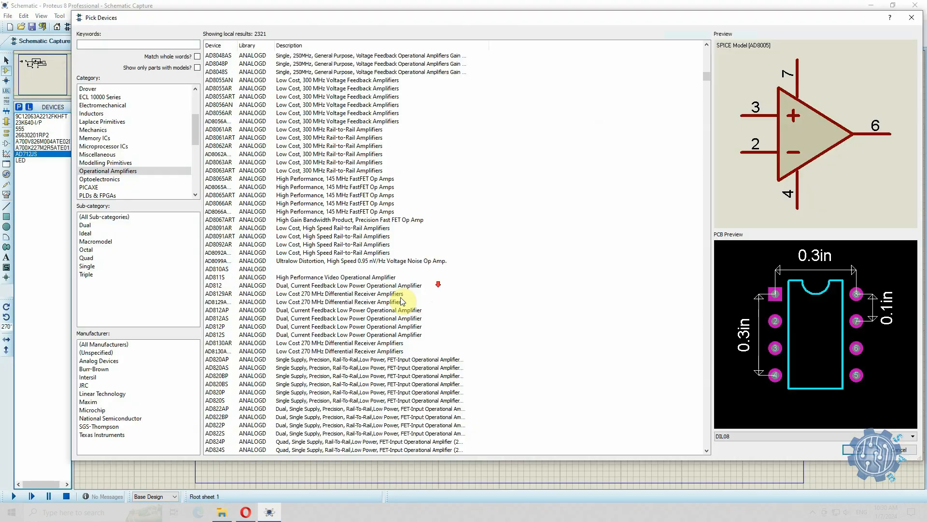
{"action": "left_click", "coordinate": [345, 310]}
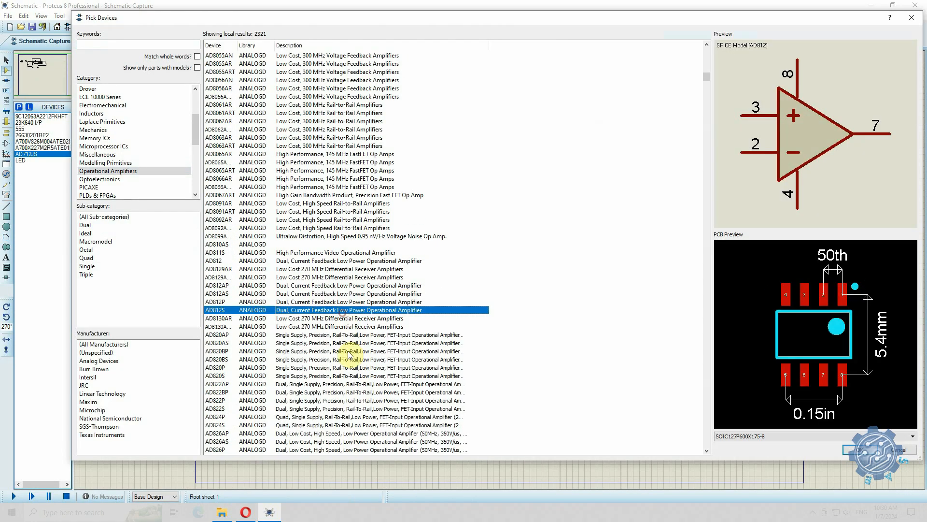
{"action": "left_click", "coordinate": [351, 359]}
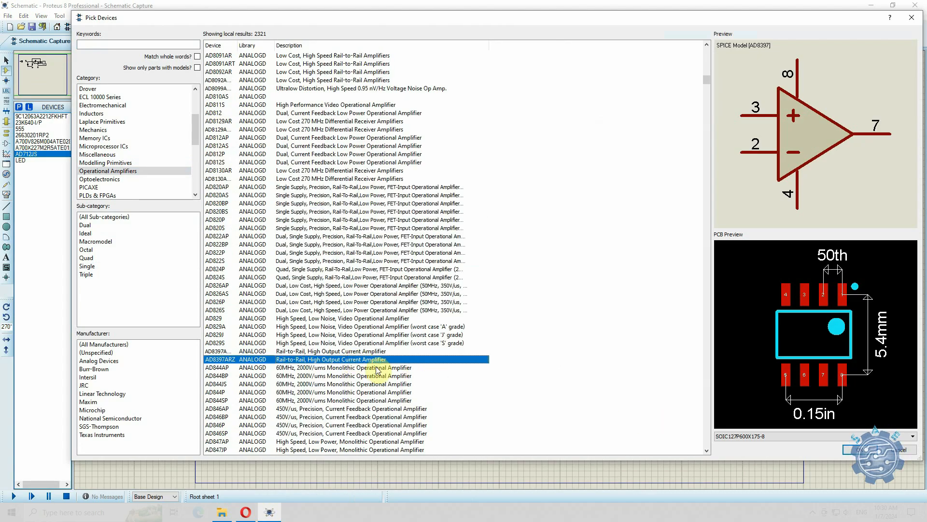
{"action": "scroll", "coordinate": [377, 370], "scroll_direction": "down", "scroll_amount": 6}
{"action": "left_click", "coordinate": [374, 368]}
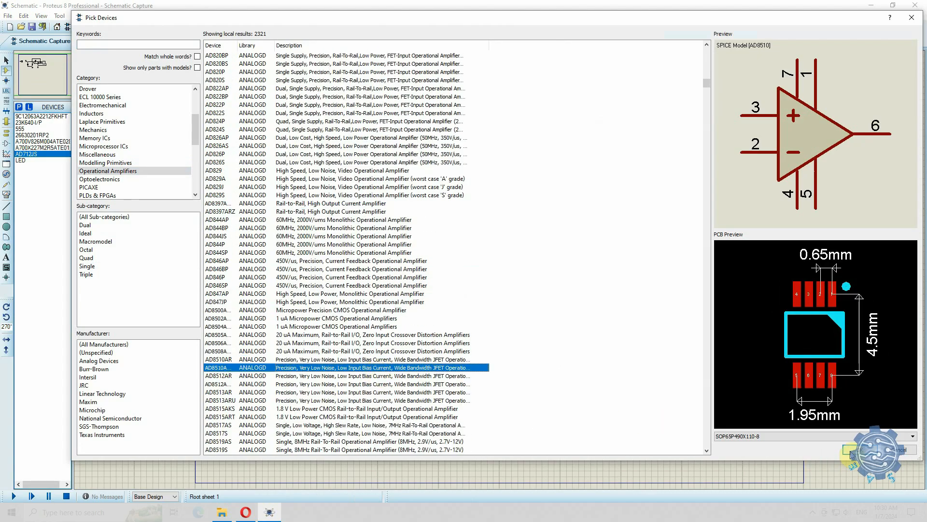
{"action": "left_click", "coordinate": [851, 450]}
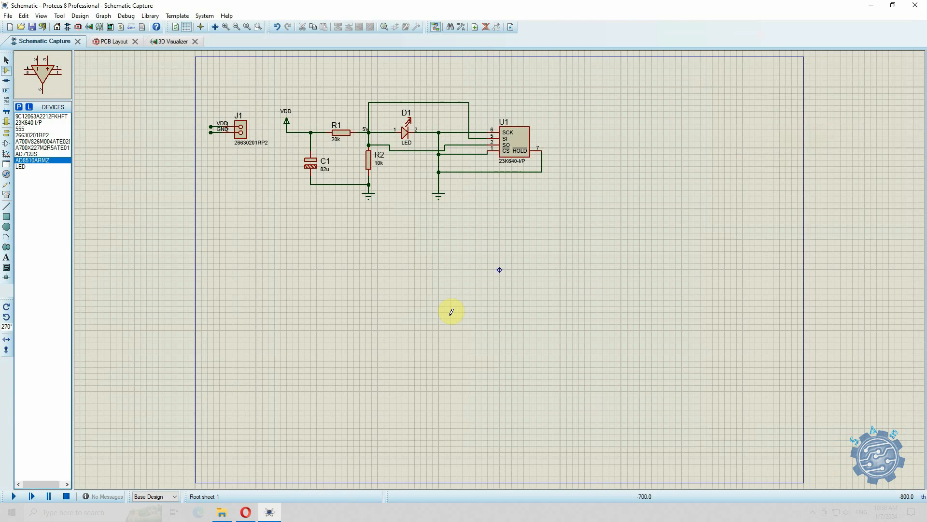
{"action": "left_click", "coordinate": [388, 270]}
{"action": "left_click", "coordinate": [366, 233]}
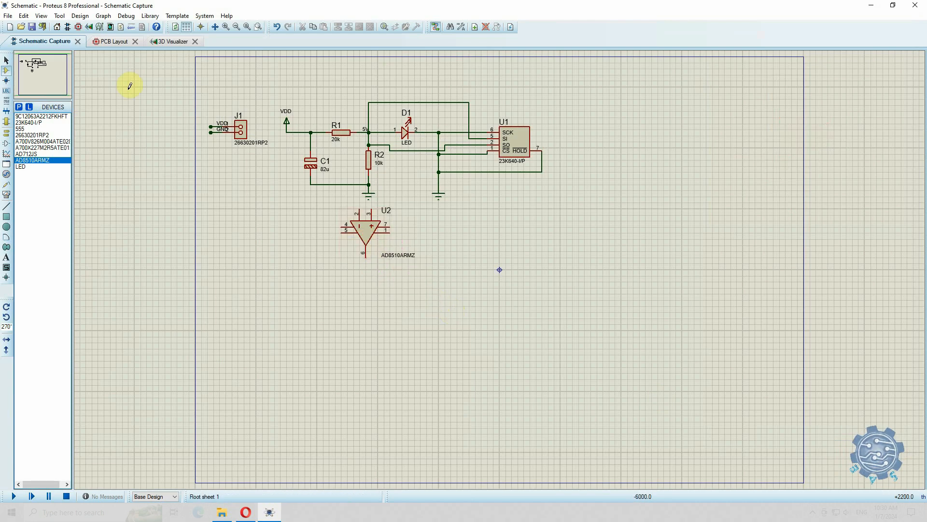
Step: Place component U2 on the PCB in the free area between J1 and C1
{"action": "left_click", "coordinate": [113, 44]}
{"action": "left_click", "coordinate": [459, 274]}
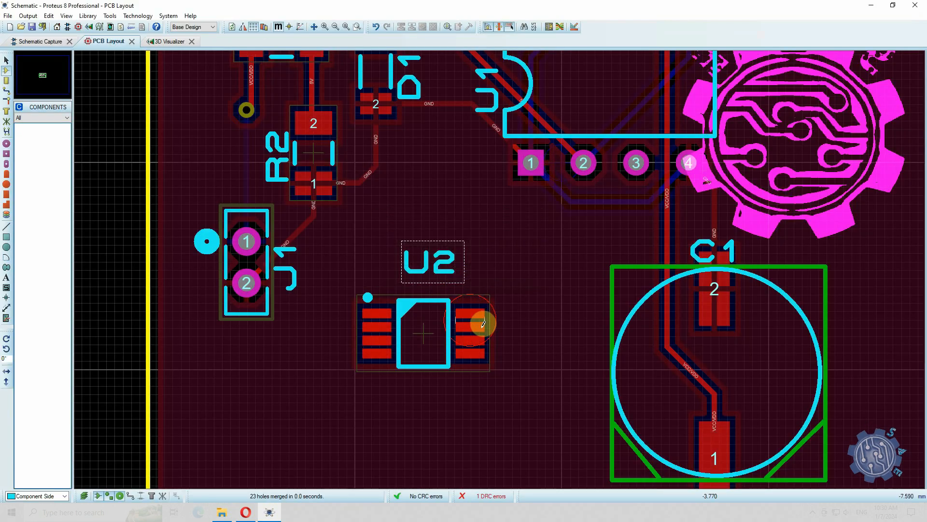
{"action": "scroll", "coordinate": [507, 273], "scroll_direction": "up", "scroll_amount": 2}
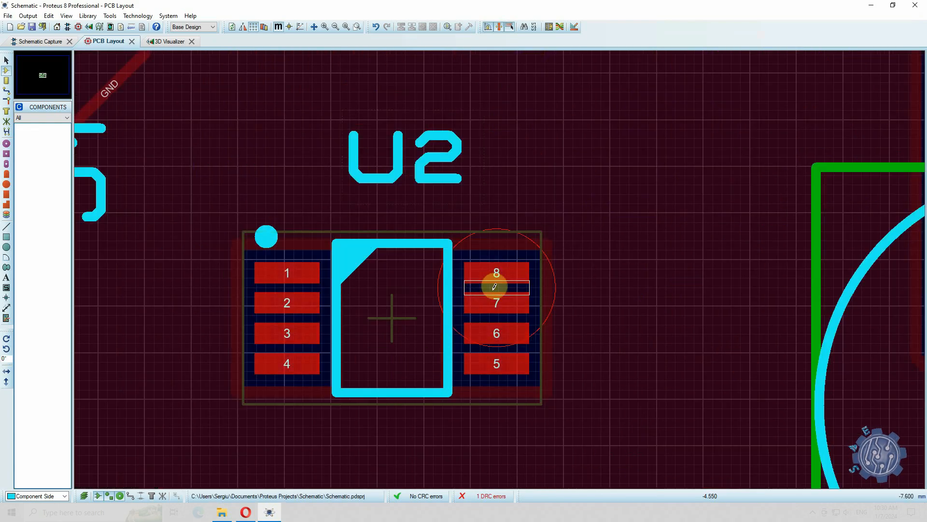
Step: Check the specified and actual clearances of the design rule error at U2
{"action": "left_click", "coordinate": [489, 495]}
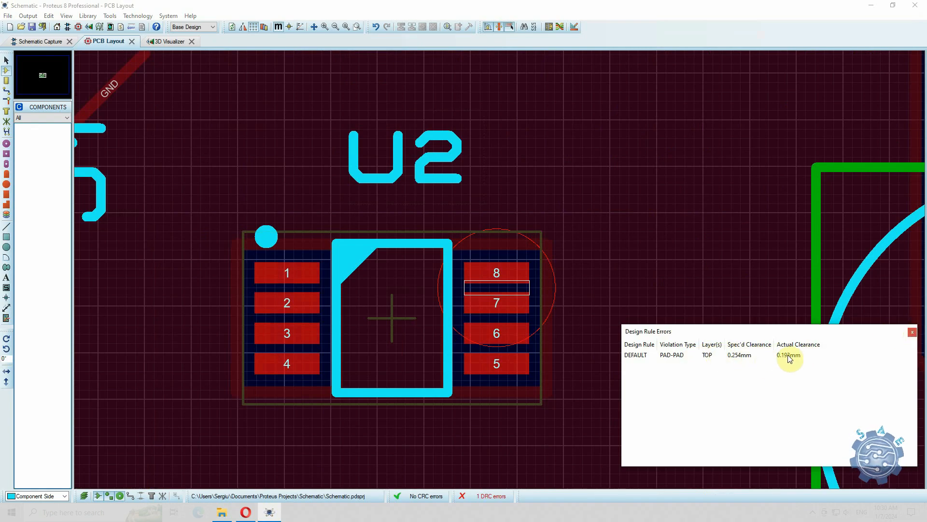
{"action": "left_click", "coordinate": [913, 334]}
{"action": "scroll", "coordinate": [556, 251], "scroll_direction": "down", "scroll_amount": 1}
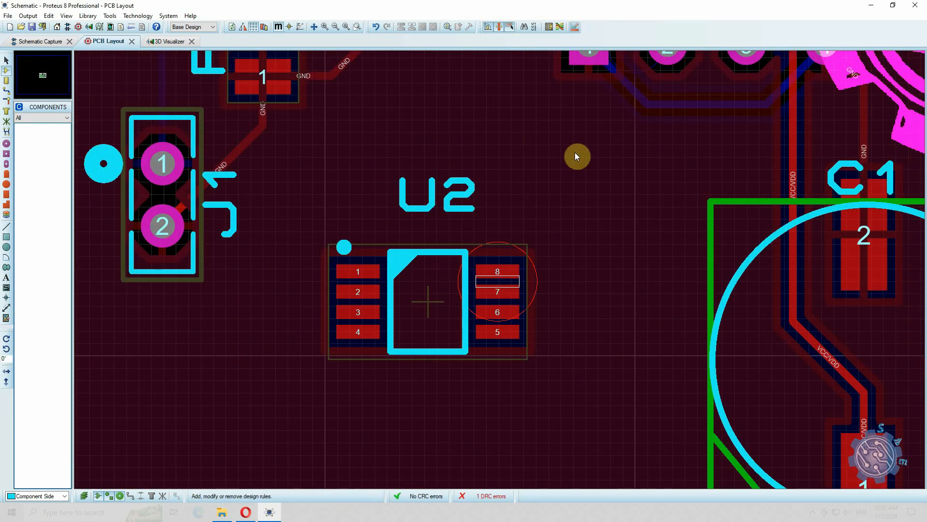
Step: Set the DEFAULT design rule's pad-pad clearance to 9th and recheck the design rule errors
{"action": "left_click", "coordinate": [574, 27]}
{"action": "left_click", "coordinate": [427, 206]}
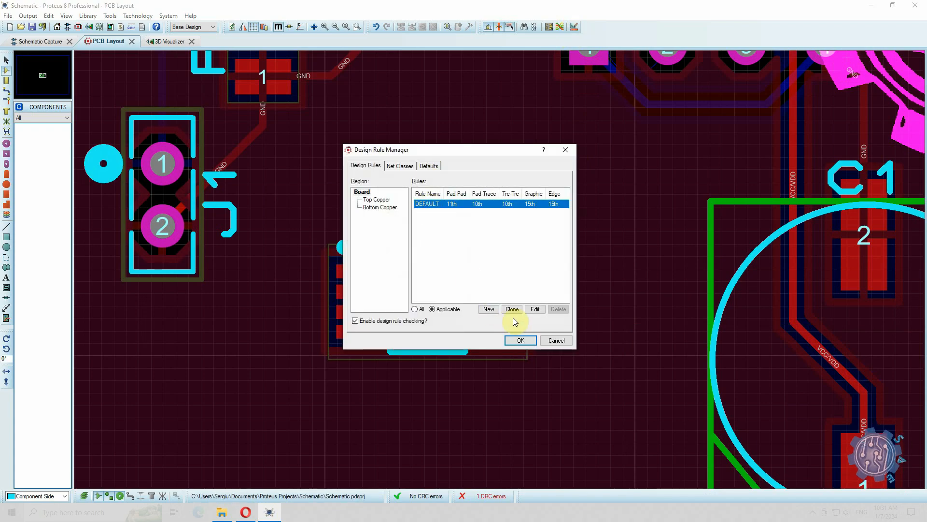
{"action": "left_click", "coordinate": [534, 309]}
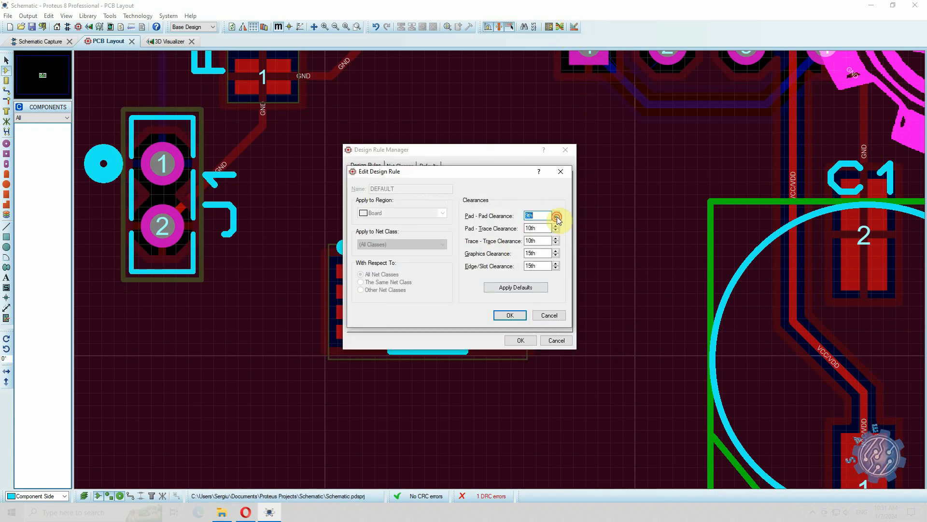
{"action": "left_click", "coordinate": [518, 321]}
{"action": "left_click", "coordinate": [517, 338]}
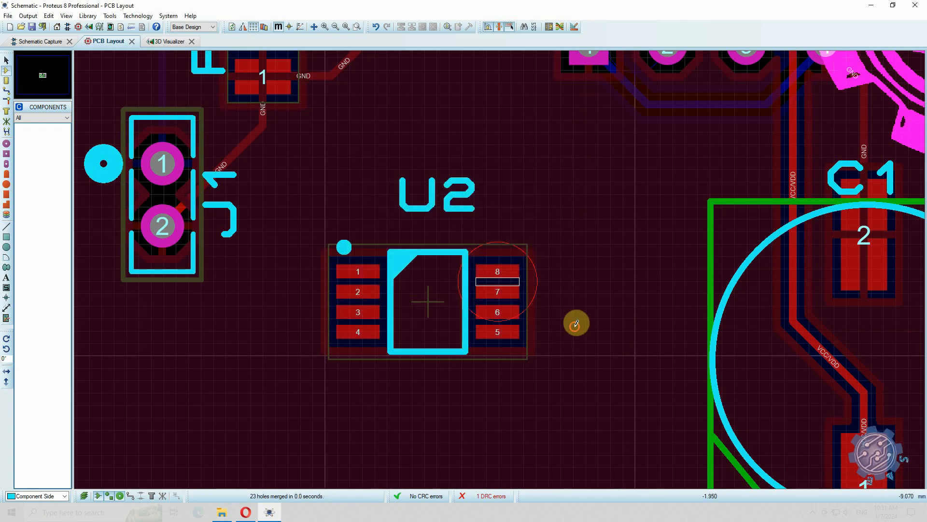
{"action": "left_click", "coordinate": [492, 496]}
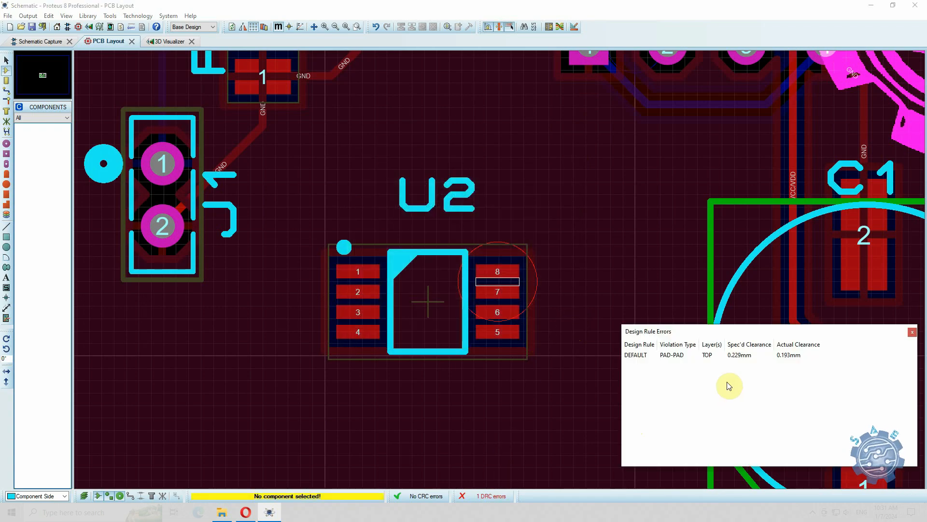
{"action": "left_click", "coordinate": [912, 332]}
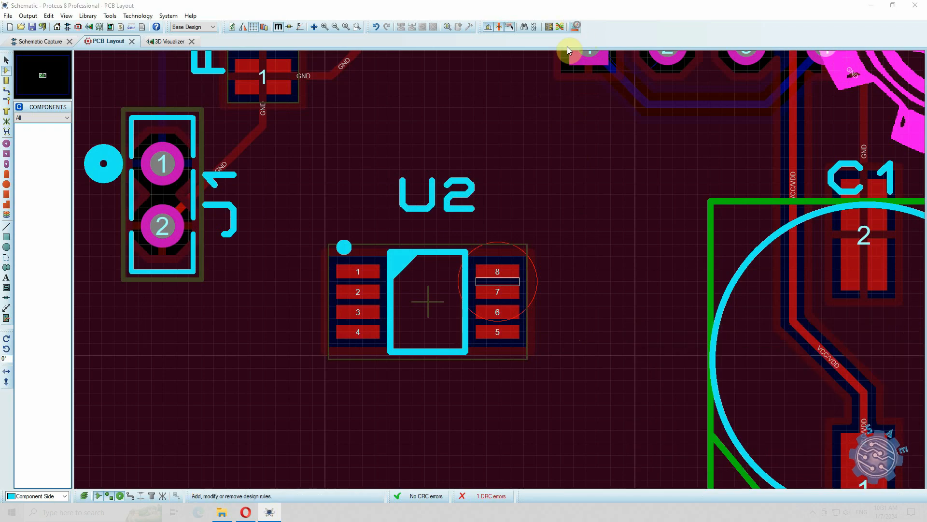
Step: Set the DEFAULT design rule's pad-pad clearance to 8th and review the design rule errors again
{"action": "left_click", "coordinate": [440, 204]}
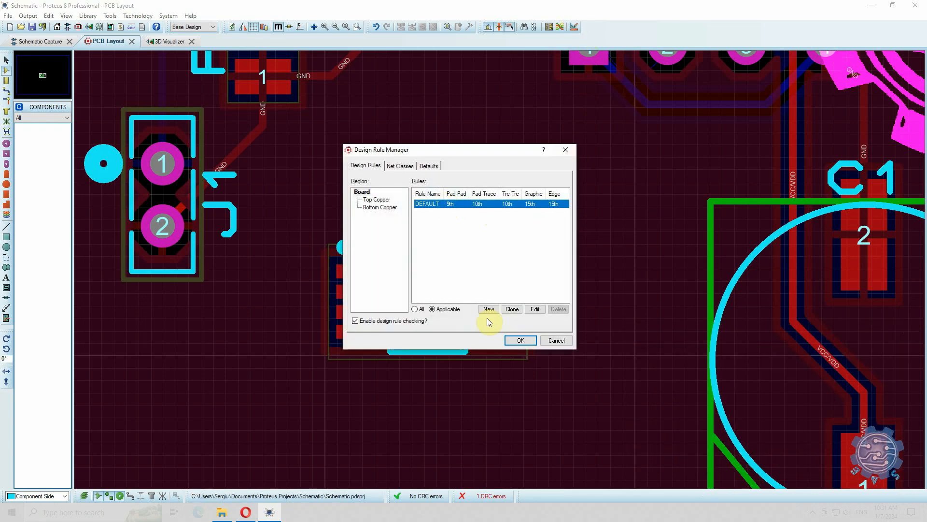
{"action": "left_click", "coordinate": [534, 310]}
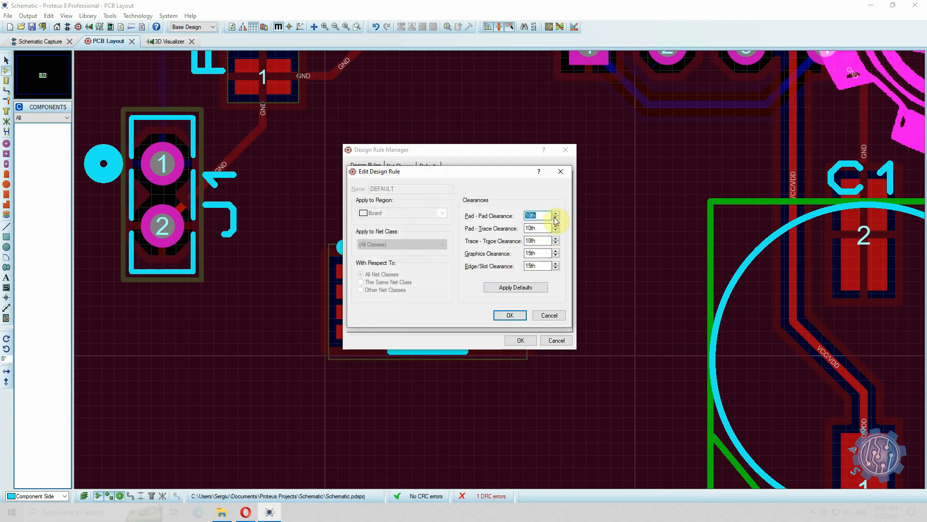
{"action": "left_click", "coordinate": [504, 314]}
{"action": "left_click", "coordinate": [515, 338]}
{"action": "left_click", "coordinate": [478, 495]}
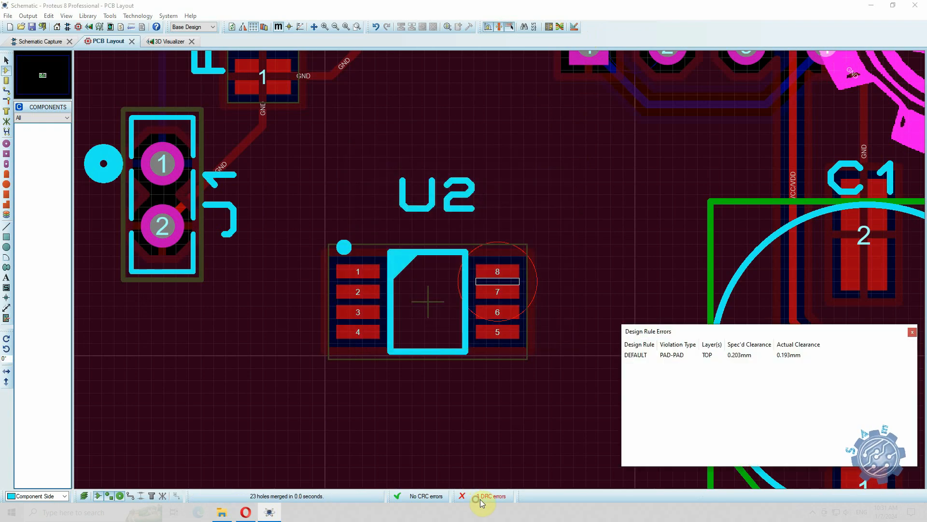
{"action": "left_click", "coordinate": [913, 332]}
Step: Lower the DEFAULT design rule's pad-pad clearance further to clear the violation between U2's pads 7 and 8
{"action": "left_click", "coordinate": [573, 26]}
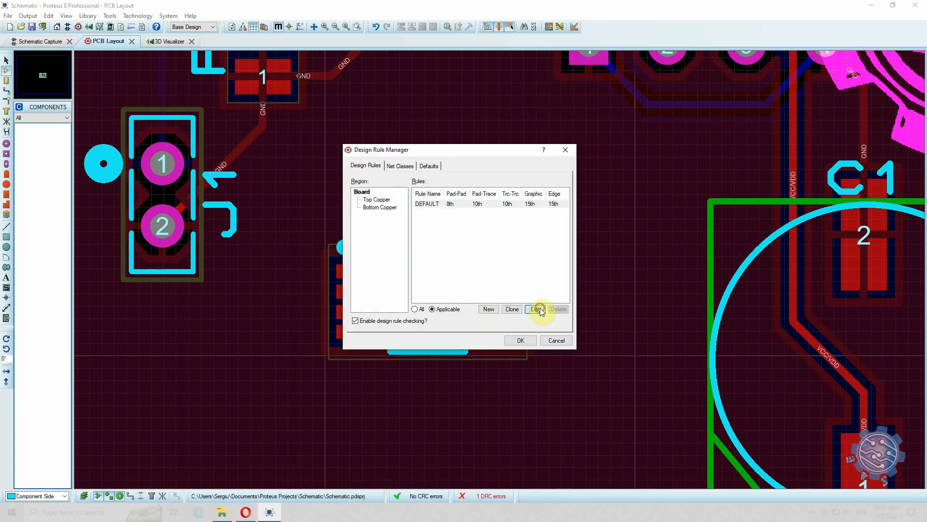
{"action": "left_click", "coordinate": [535, 308]}
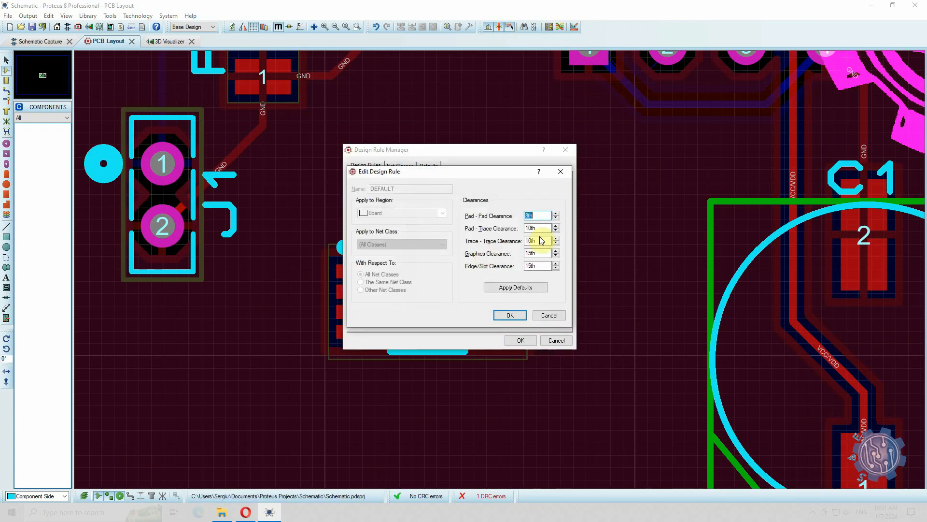
{"action": "left_click", "coordinate": [510, 314]}
{"action": "left_click", "coordinate": [520, 340]}
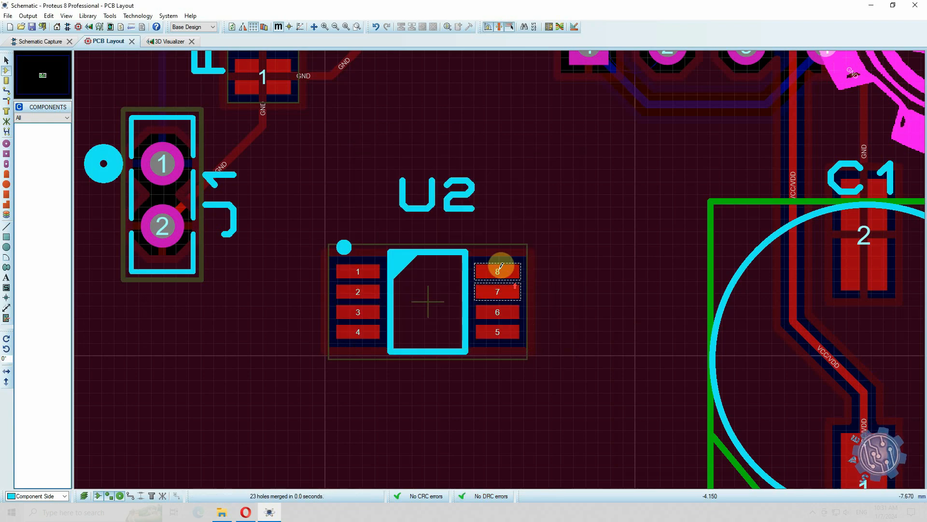
Step: Inspect U2's footprint on the layout and turn the board around in the 3D Visualizer
{"action": "scroll", "coordinate": [501, 266], "scroll_direction": "up", "scroll_amount": 2}
{"action": "scroll", "coordinate": [522, 256], "scroll_direction": "down", "scroll_amount": 5}
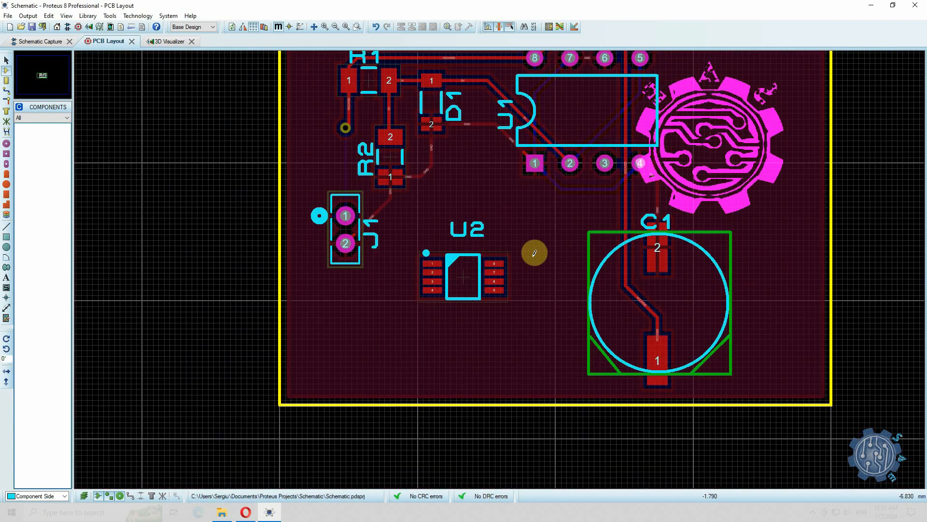
{"action": "scroll", "coordinate": [498, 251], "scroll_direction": "up", "scroll_amount": 2}
{"action": "scroll", "coordinate": [512, 247], "scroll_direction": "down", "scroll_amount": 3}
{"action": "left_click", "coordinate": [167, 42]}
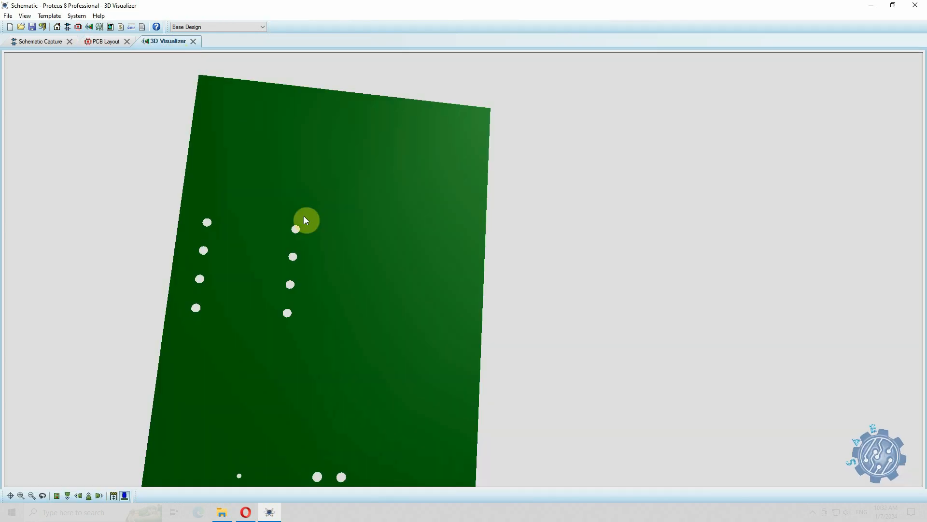
{"action": "scroll", "coordinate": [357, 241], "scroll_direction": "down", "scroll_amount": 3}
{"action": "left_click_drag", "start_coordinate": [365, 246], "coordinate": [475, 273]}
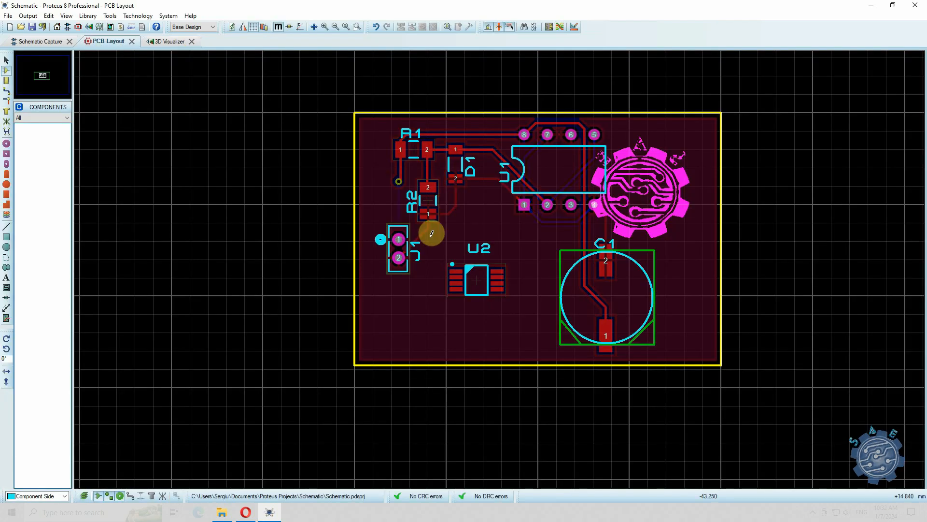
Step: Change the layer of component U2 so that it sits on the bottom side of the board
{"action": "right_click", "coordinate": [476, 275]}
{"action": "right_click", "coordinate": [445, 274]}
{"action": "left_click", "coordinate": [444, 257]}
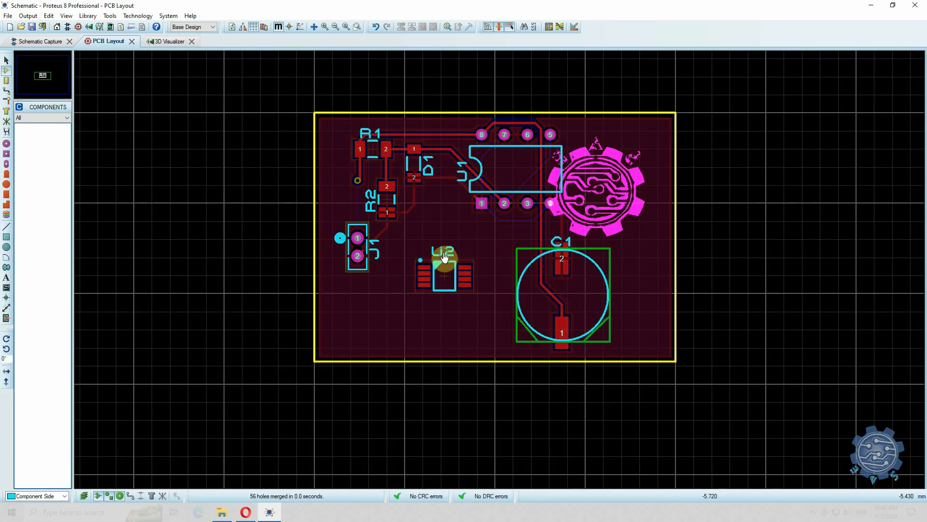
{"action": "right_click", "coordinate": [444, 259]}
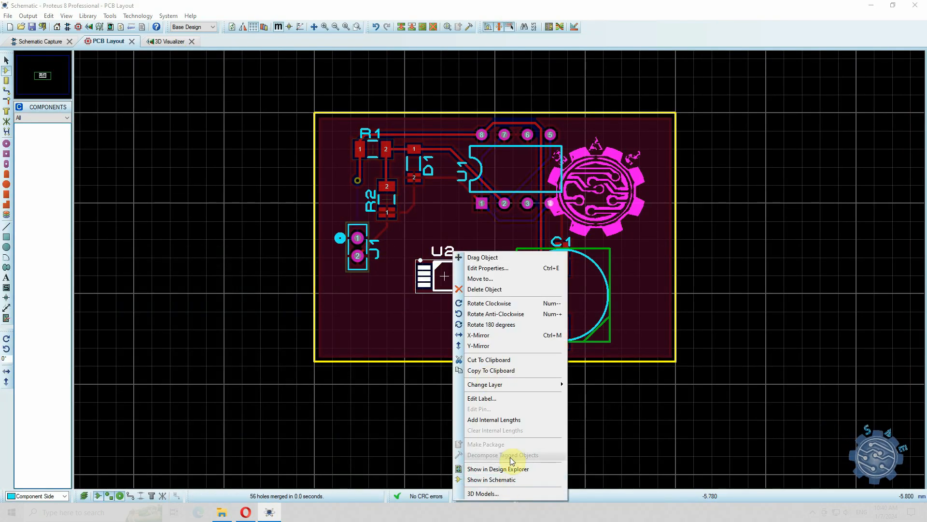
{"action": "mouse_move", "coordinate": [507, 385]}
{"action": "left_click", "coordinate": [597, 385]}
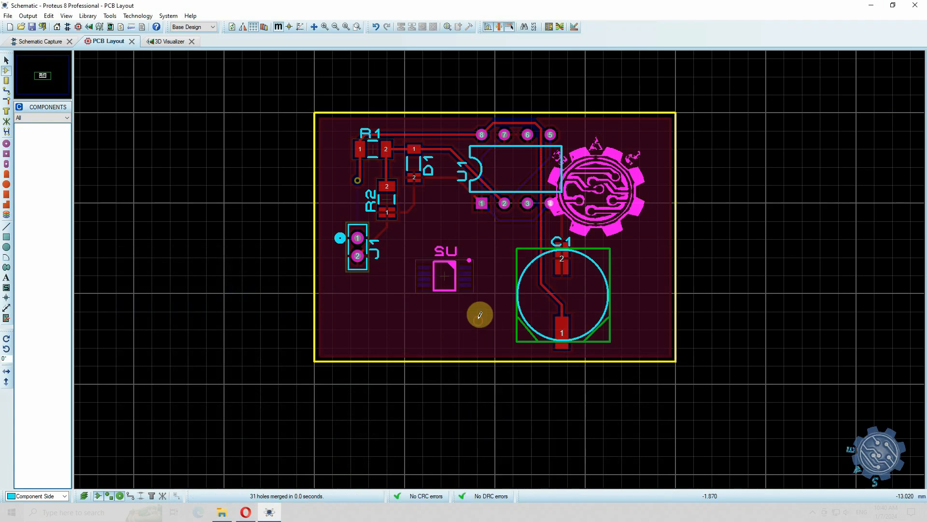
{"action": "scroll", "coordinate": [445, 236], "scroll_direction": "up", "scroll_amount": 3}
{"action": "scroll", "coordinate": [499, 265], "scroll_direction": "down", "scroll_amount": 2}
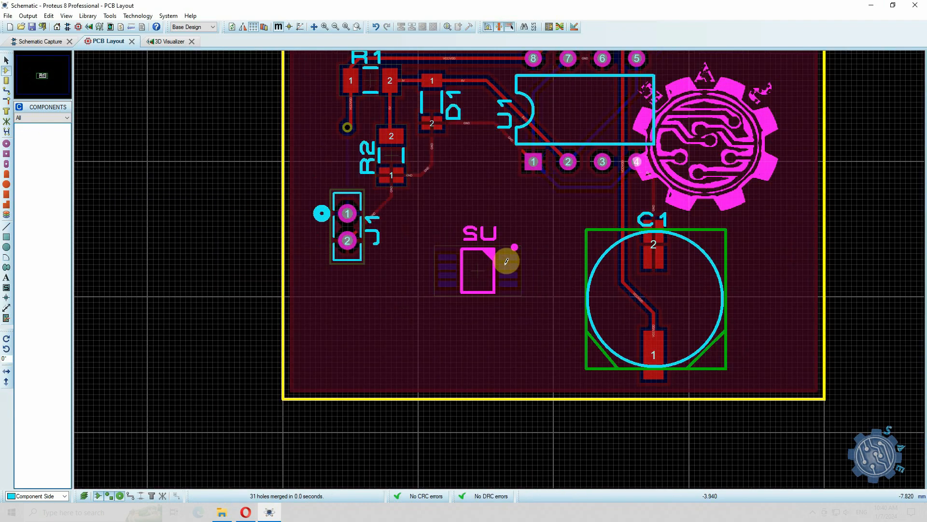
{"action": "scroll", "coordinate": [550, 215], "scroll_direction": "down", "scroll_amount": 2}
{"action": "scroll", "coordinate": [551, 216], "scroll_direction": "up", "scroll_amount": 1}
Step: Wire U2 in the schematic: pin 1 to U1's SCK, 7 to HOLD, 4 to 5V, 5 to ground and 6 to VDD
{"action": "left_click", "coordinate": [41, 41]}
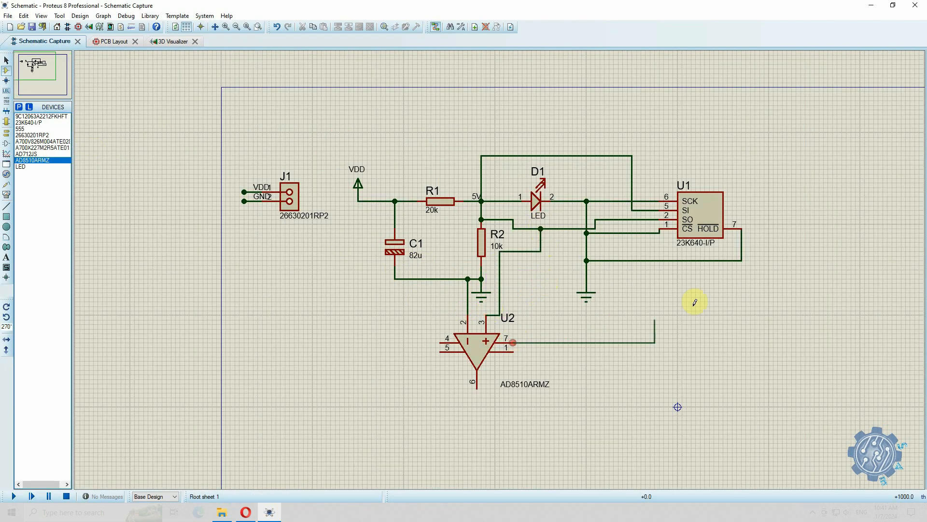
{"action": "left_click", "coordinate": [516, 348]}
{"action": "left_click", "coordinate": [650, 200]}
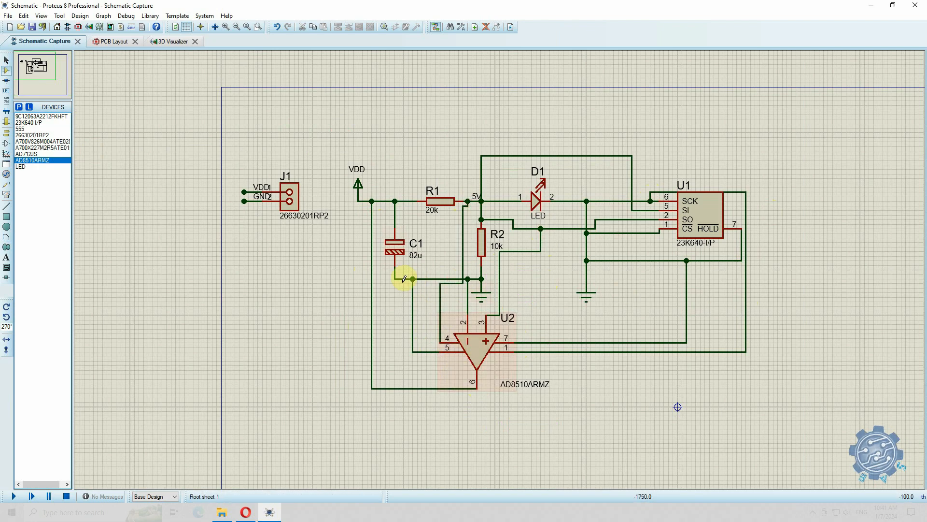
Step: Run the auto-router on the PCB layout to route U2's new connections
{"action": "left_click", "coordinate": [110, 41]}
{"action": "left_click", "coordinate": [559, 26]}
{"action": "left_click", "coordinate": [562, 148]}
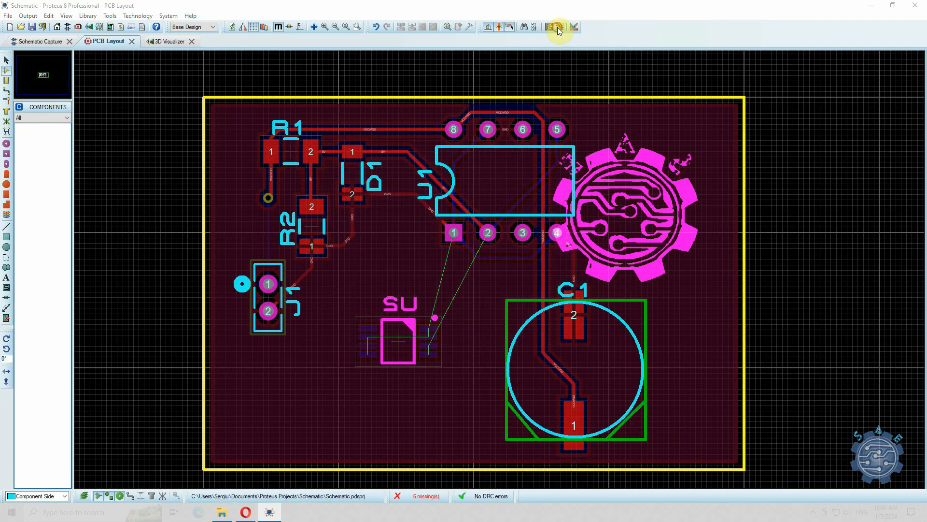
Step: Examine the routed board in the 3D Visualizer from above and at an angle
{"action": "left_click", "coordinate": [166, 42]}
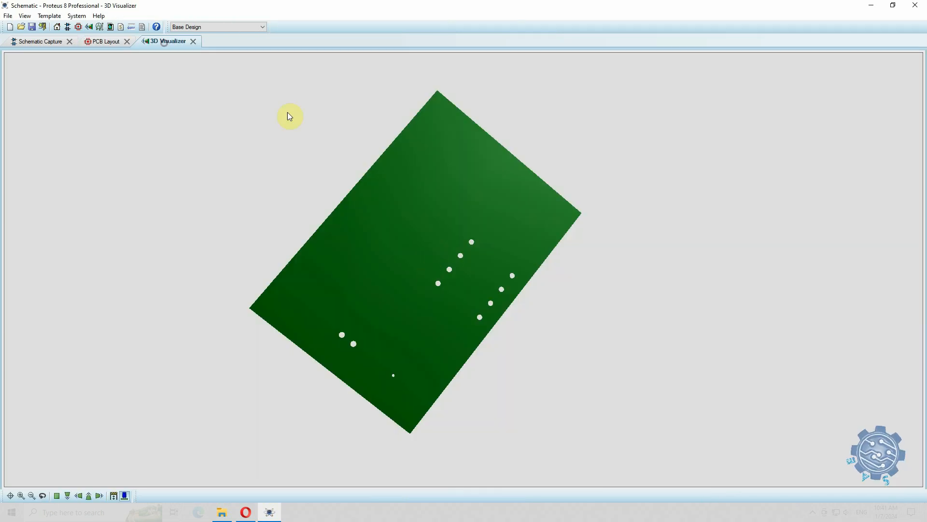
{"action": "left_click_drag", "start_coordinate": [418, 279], "coordinate": [239, 384]}
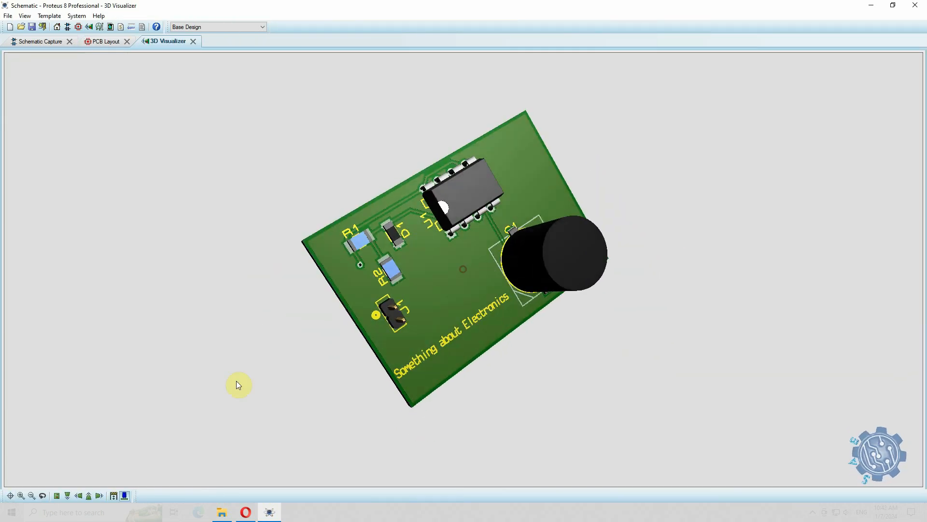
{"action": "left_click", "coordinate": [57, 496]}
{"action": "left_click", "coordinate": [464, 269]}
{"action": "scroll", "coordinate": [463, 270], "scroll_direction": "down", "scroll_amount": 3}
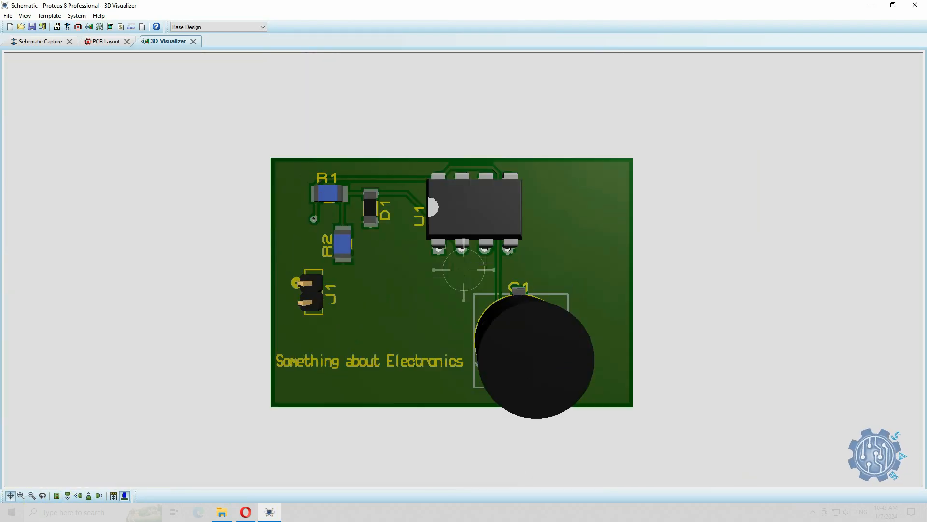
{"action": "left_click_drag", "start_coordinate": [464, 269], "coordinate": [464, 270]}
{"action": "right_click", "coordinate": [464, 270]}
Step: Set the 3D colours to red for the board, pink for copper, green for silk screen and yellow for solder
{"action": "left_click", "coordinate": [51, 16]}
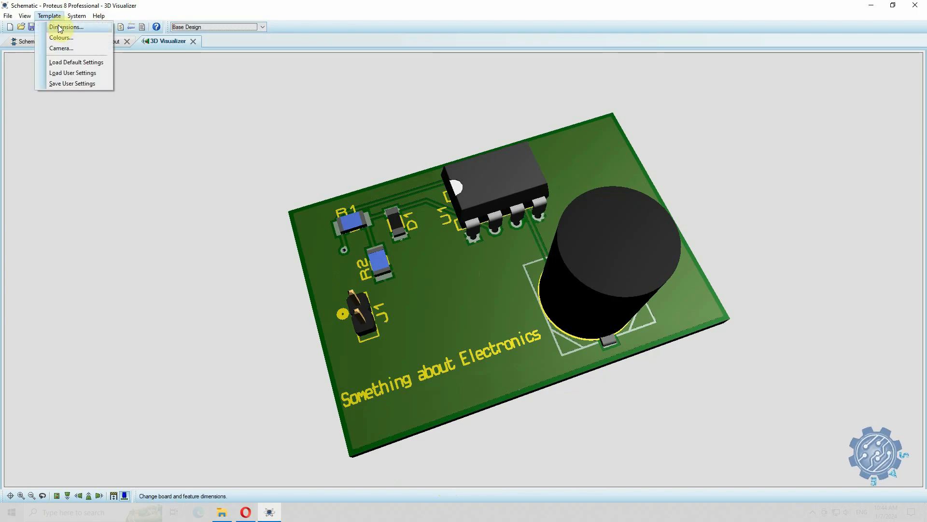
{"action": "left_click", "coordinate": [63, 27]}
{"action": "left_click", "coordinate": [452, 218]}
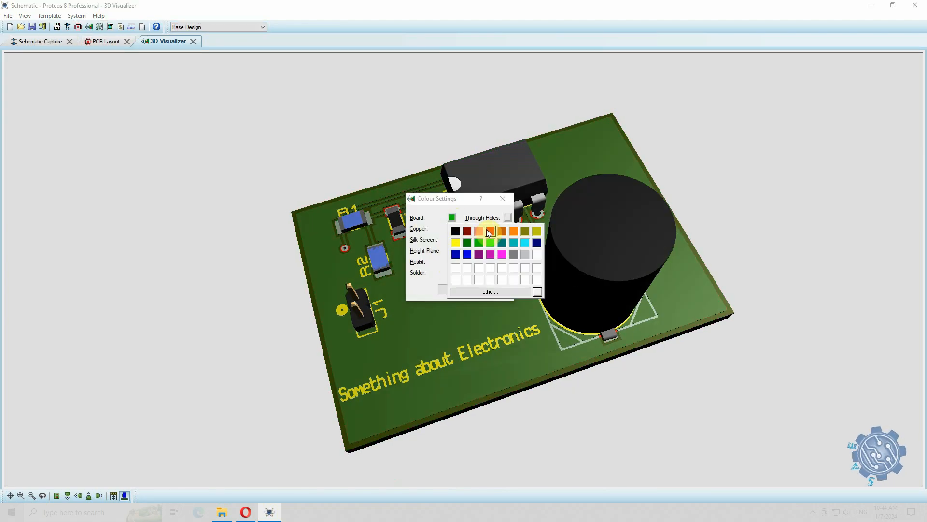
{"action": "left_click", "coordinate": [486, 230]}
{"action": "left_click", "coordinate": [453, 240]}
{"action": "left_click", "coordinate": [487, 263]}
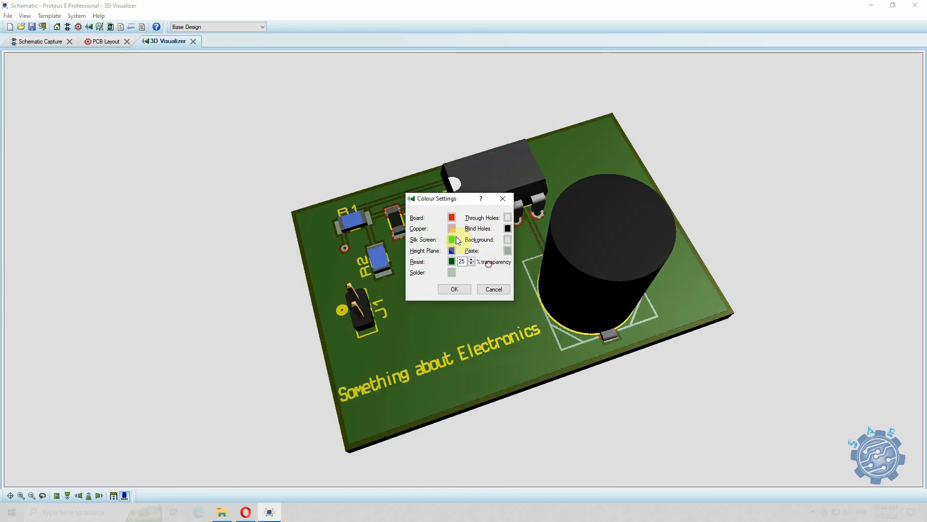
{"action": "left_click", "coordinate": [452, 228]}
{"action": "left_click", "coordinate": [478, 240]}
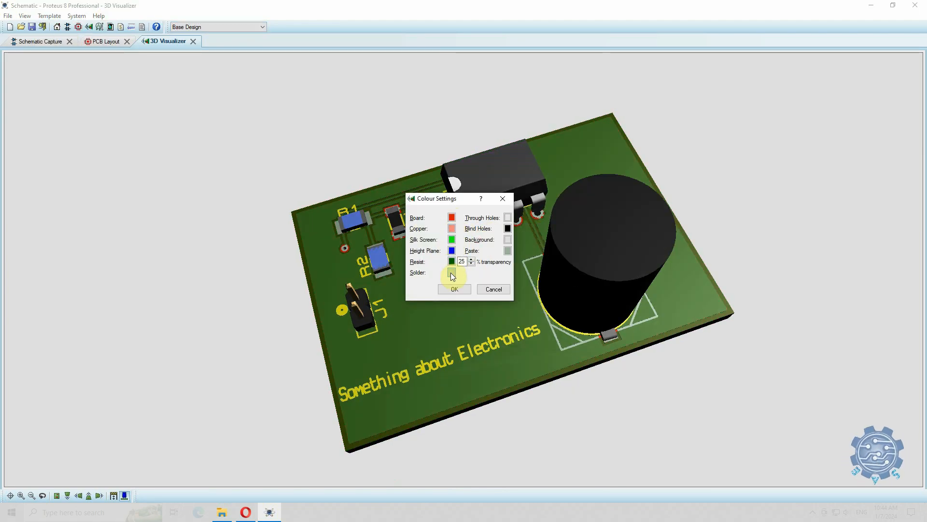
{"action": "left_click", "coordinate": [452, 274]}
{"action": "left_click", "coordinate": [535, 286]}
{"action": "left_click", "coordinate": [453, 288]}
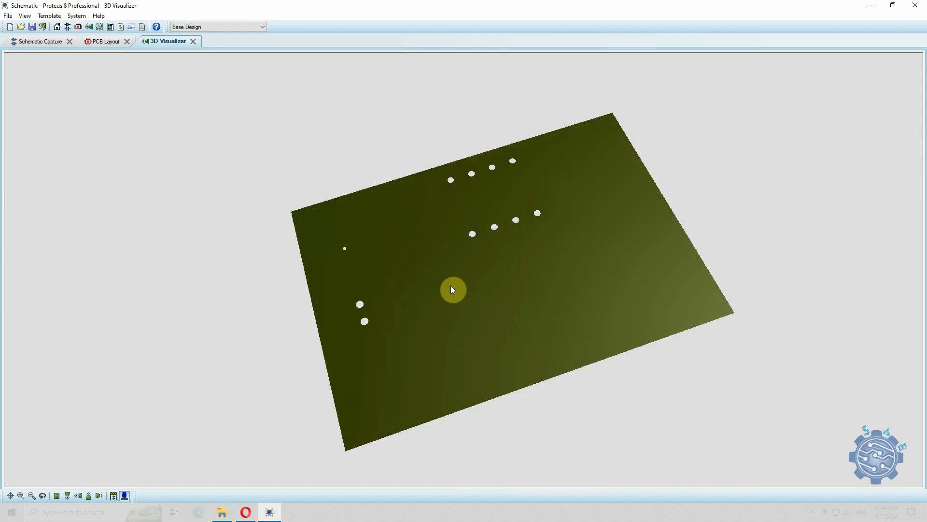
Step: Change the 3D board's resist colour to turquoise
{"action": "left_click", "coordinate": [49, 15]}
{"action": "left_click", "coordinate": [67, 50]}
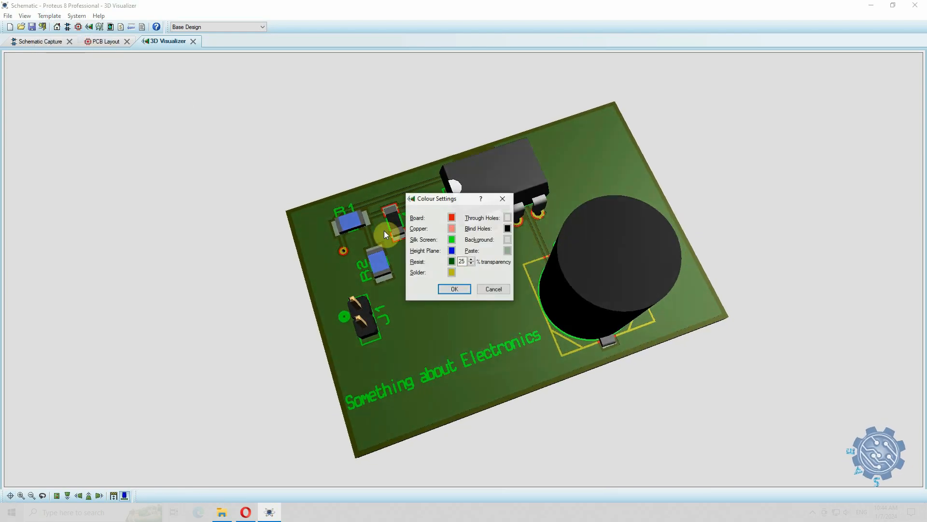
{"action": "left_click", "coordinate": [451, 261]}
{"action": "left_click", "coordinate": [463, 298]}
{"action": "left_click", "coordinate": [457, 289]}
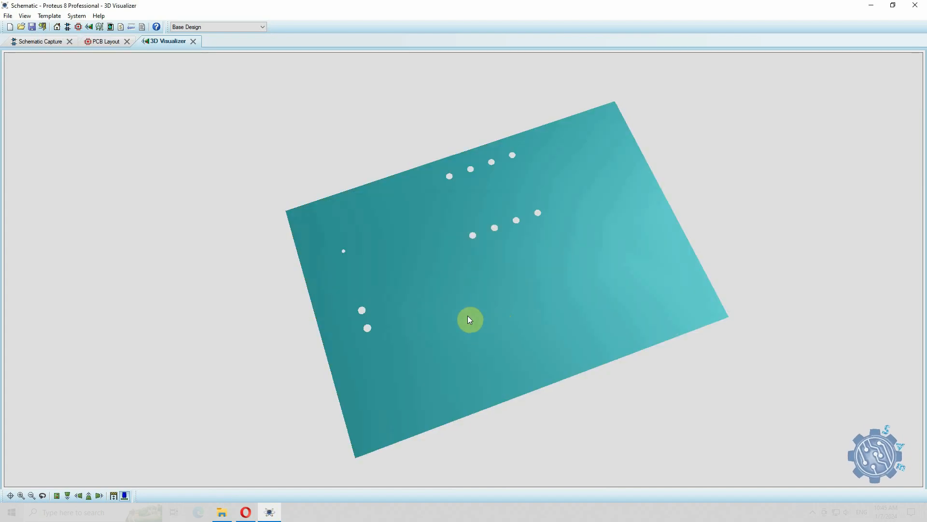
Step: Set the 3D board's resist colour to red
{"action": "left_click", "coordinate": [51, 16]}
{"action": "left_click", "coordinate": [68, 51]}
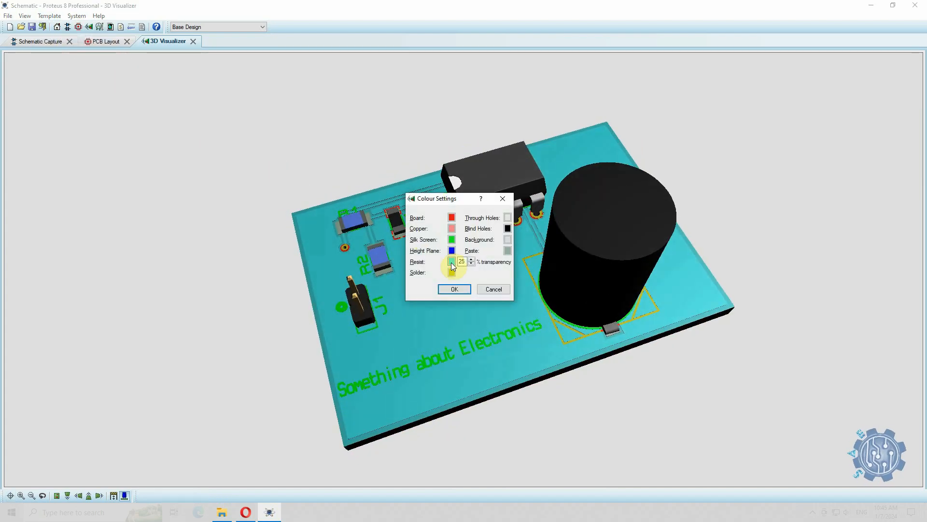
{"action": "left_click", "coordinate": [452, 262]}
{"action": "left_click", "coordinate": [453, 284]}
{"action": "left_click", "coordinate": [456, 289]}
{"action": "left_click", "coordinate": [526, 320]}
{"action": "right_click", "coordinate": [463, 269]}
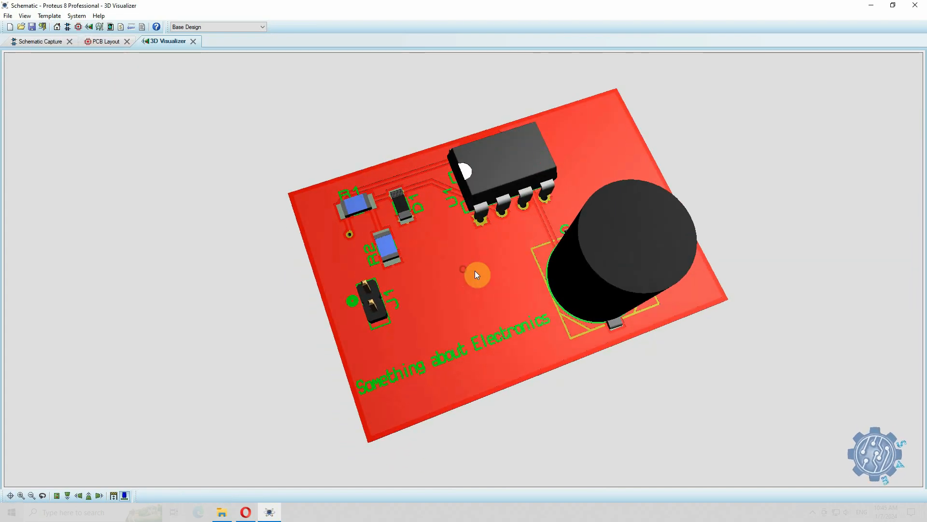
Step: Auto-spin the 3D board to examine both of its sides
{"action": "left_click", "coordinate": [75, 18]}
{"action": "mouse_move", "coordinate": [27, 19]}
{"action": "left_click", "coordinate": [43, 40]}
{"action": "left_click", "coordinate": [24, 16]}
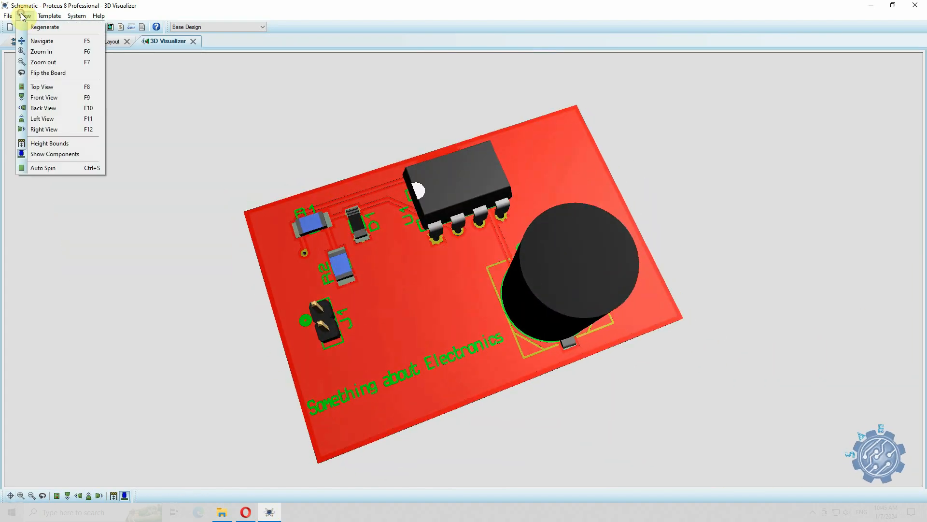
{"action": "left_click", "coordinate": [58, 169]}
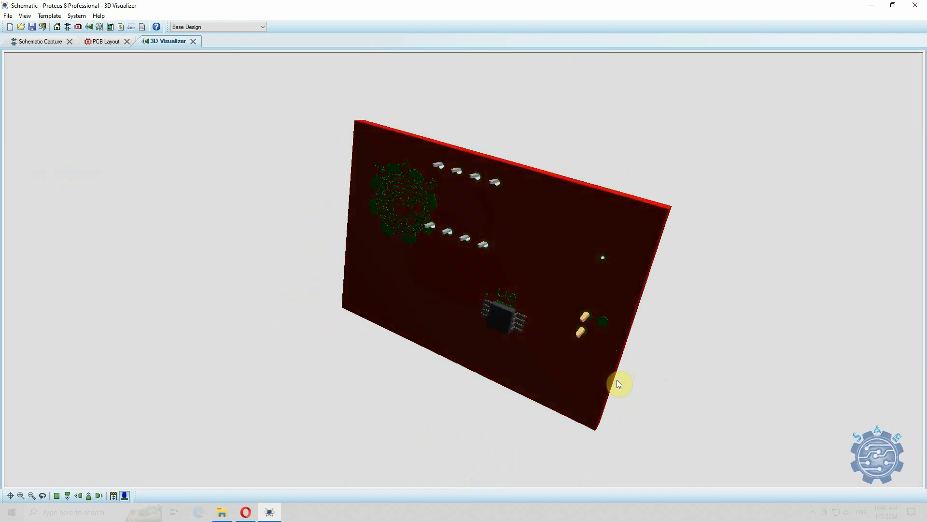
Step: Start generating the Gerber/Excellon files for the PCB layout and run the pre-production check
{"action": "left_click", "coordinate": [106, 42]}
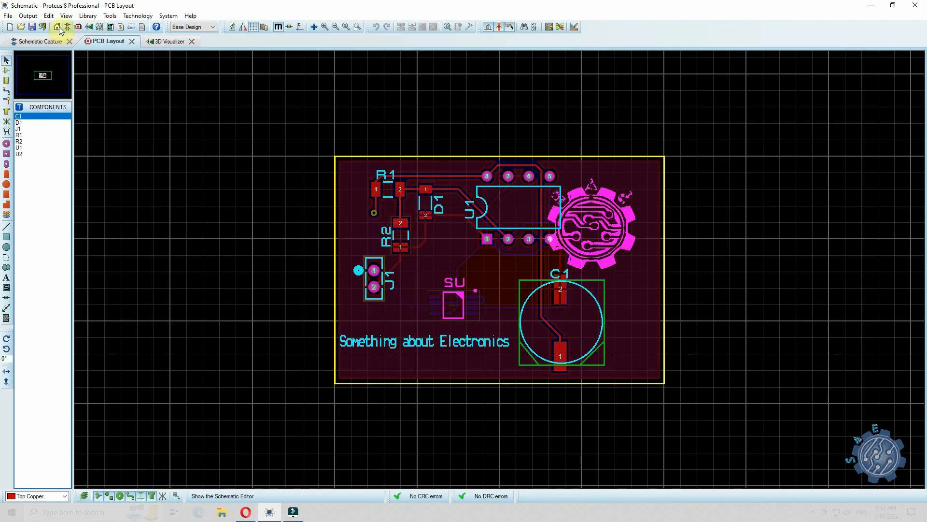
{"action": "left_click", "coordinate": [29, 16]}
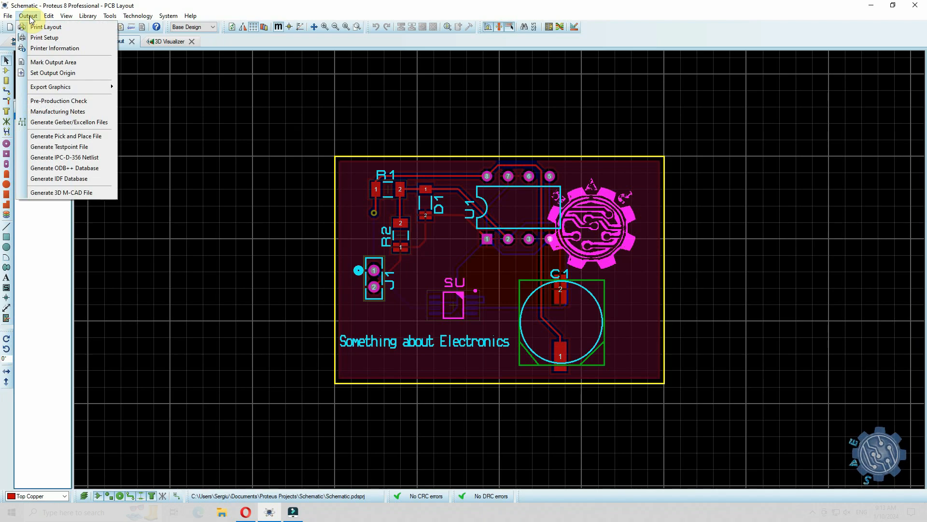
{"action": "left_click", "coordinate": [58, 123]}
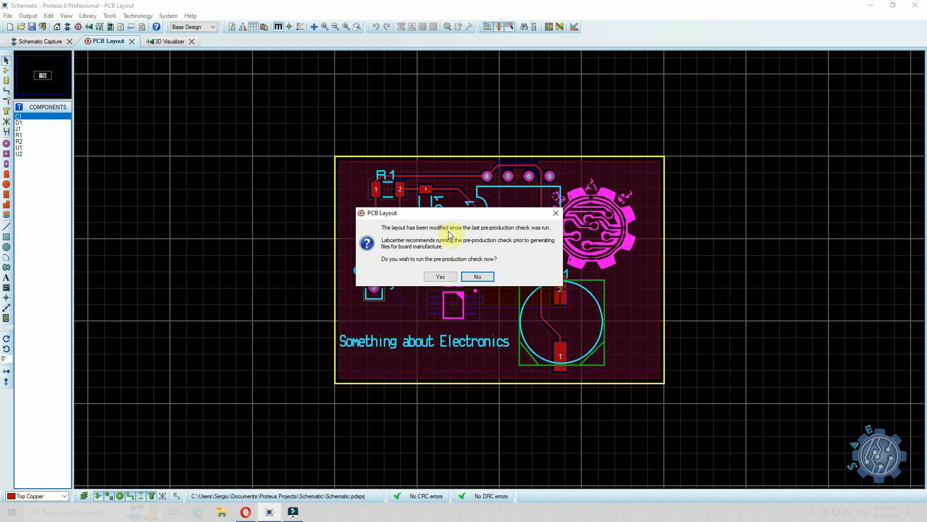
{"action": "left_click", "coordinate": [440, 277]}
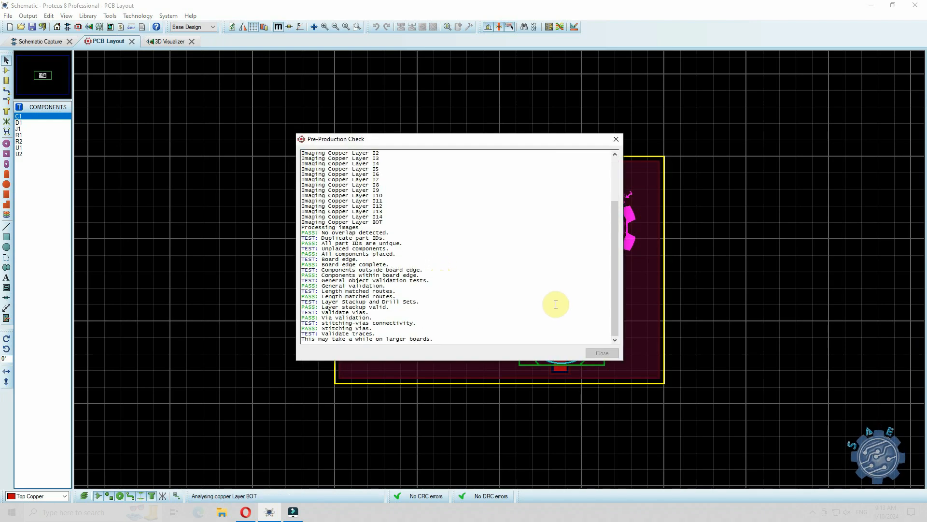
{"action": "left_click", "coordinate": [593, 351]}
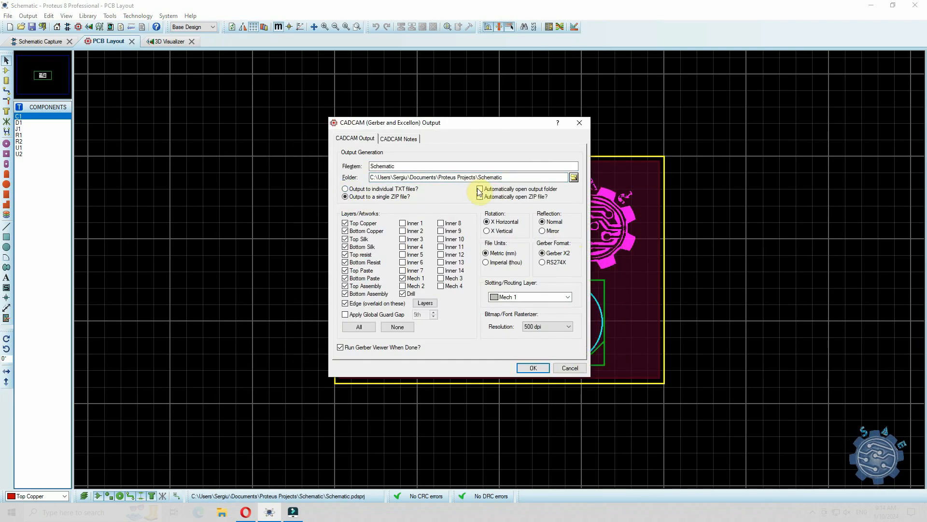
Step: Generate the Gerber output as a single ZIP file, with the output folder and ZIP file opened automatically
{"action": "left_click", "coordinate": [479, 197]}
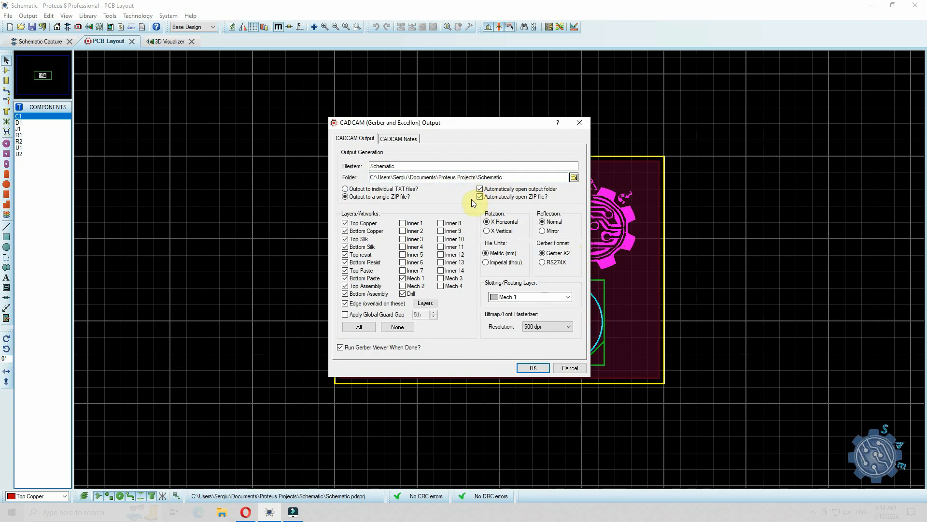
{"action": "left_click", "coordinate": [534, 367]}
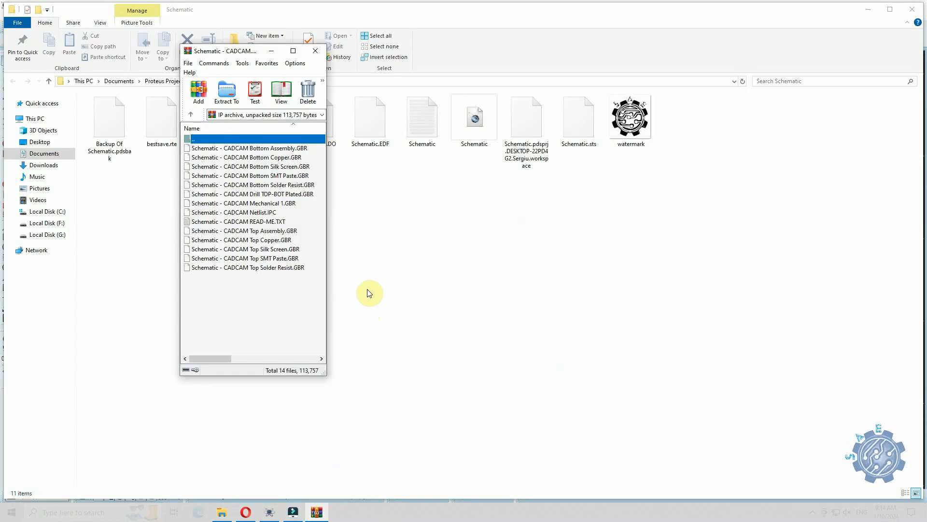
{"action": "left_click_drag", "start_coordinate": [396, 76], "coordinate": [636, 80]}
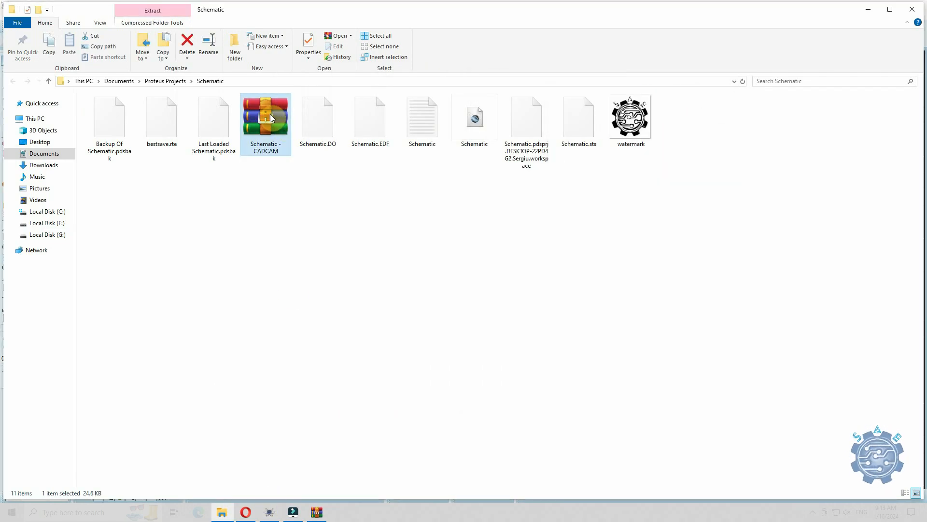
Step: Switch to Opera, search Google for the PCBWay PCB quote and open PCBWay's instant quote page
{"action": "left_click", "coordinate": [245, 512]}
{"action": "left_click", "coordinate": [388, 233]}
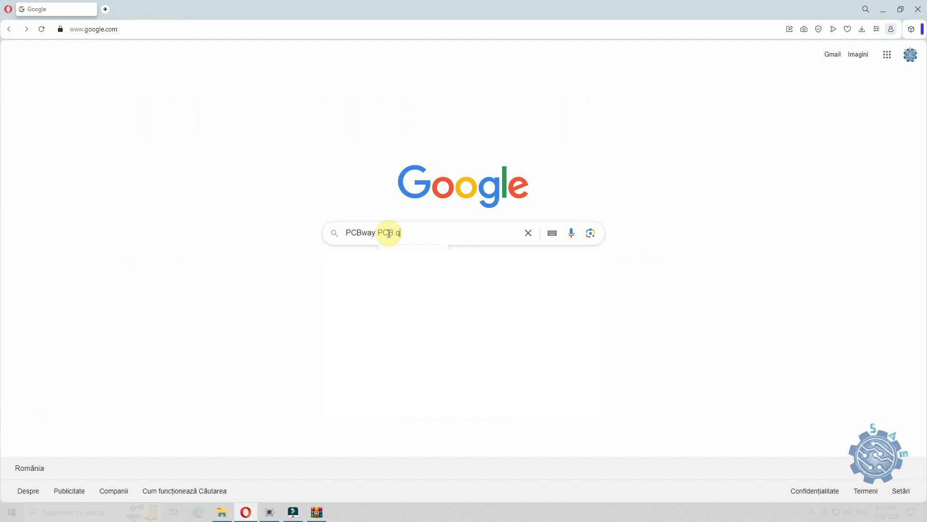
{"action": "key", "text": "Return"}
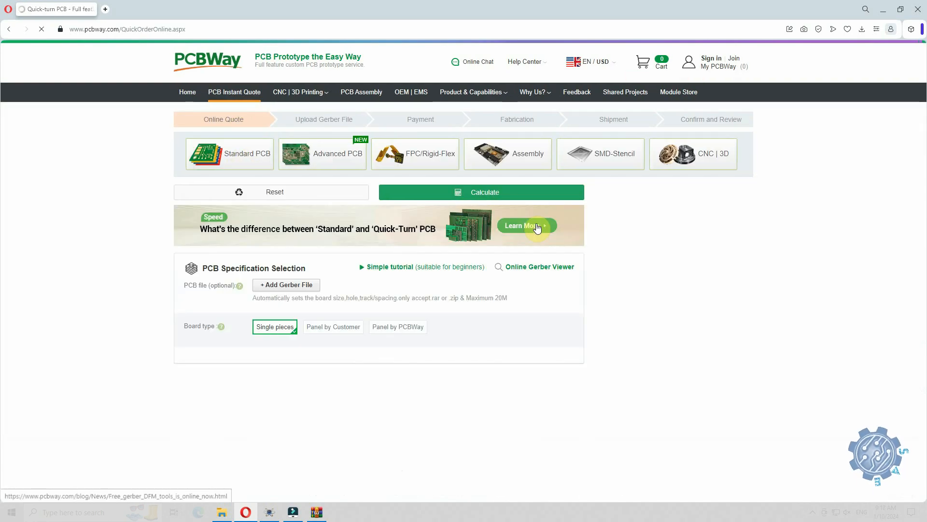
Step: Upload the Schematic - CADCAM ZIP archive as the Gerber file for the PCB quote
{"action": "left_click", "coordinate": [286, 284]}
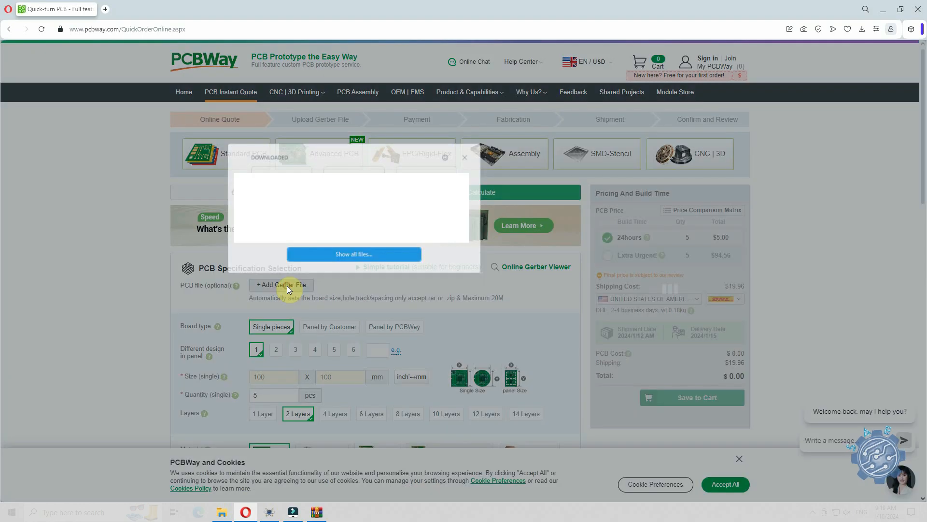
{"action": "left_click", "coordinate": [323, 251]}
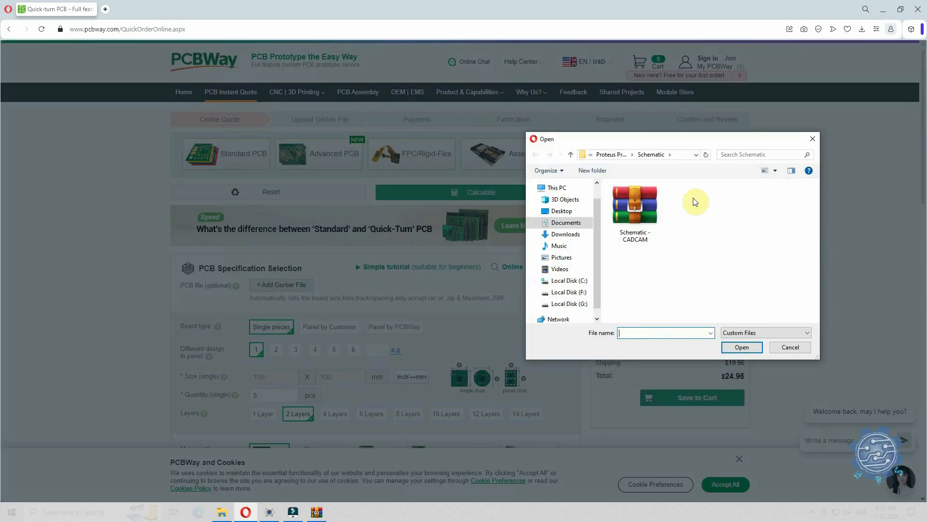
{"action": "left_click", "coordinate": [734, 349]}
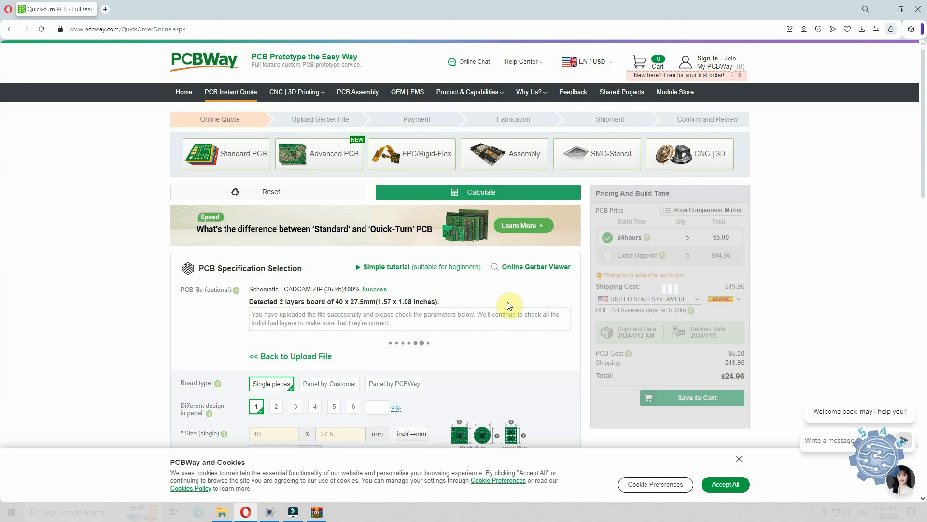
Step: Try Aluminum as the board material, return to FR-4, and set the FR4-TG to TG 130-140 after trying TG 170-180
{"action": "scroll", "coordinate": [425, 327], "scroll_direction": "down", "scroll_amount": 2}
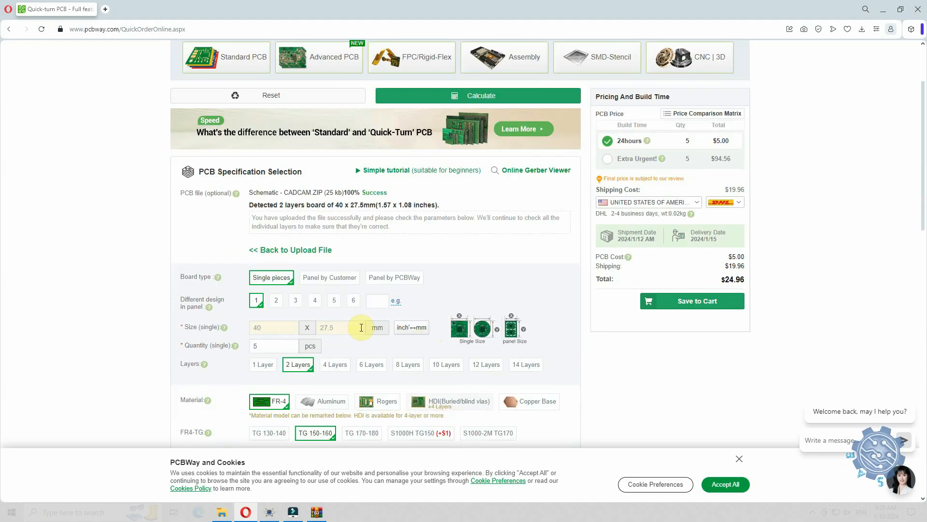
{"action": "scroll", "coordinate": [361, 328], "scroll_direction": "down", "scroll_amount": 2}
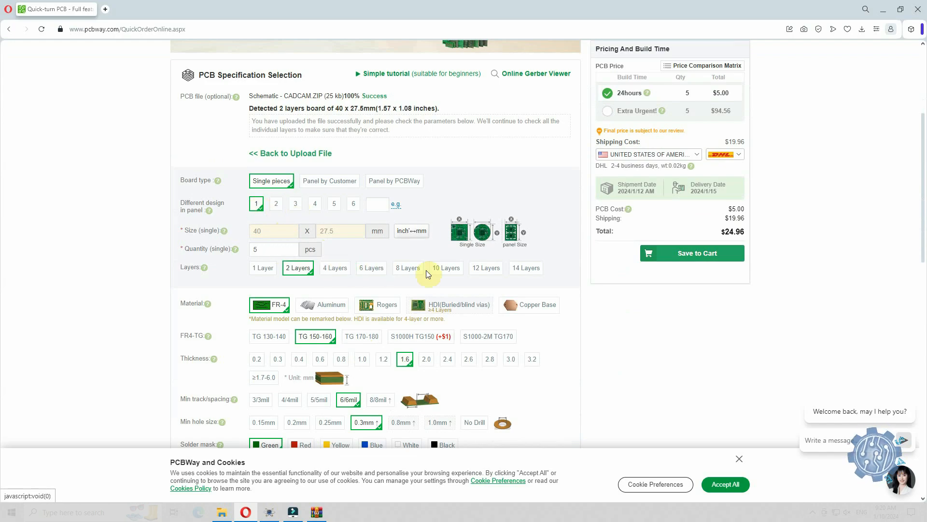
{"action": "scroll", "coordinate": [360, 304], "scroll_direction": "down", "scroll_amount": 1}
{"action": "left_click", "coordinate": [322, 259]}
{"action": "left_click", "coordinate": [279, 276]}
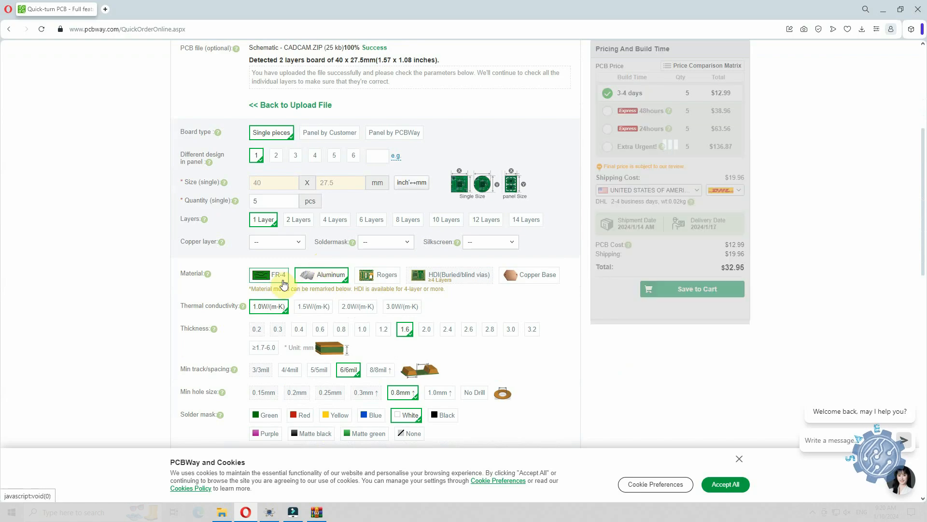
{"action": "scroll", "coordinate": [314, 265], "scroll_direction": "down", "scroll_amount": 1}
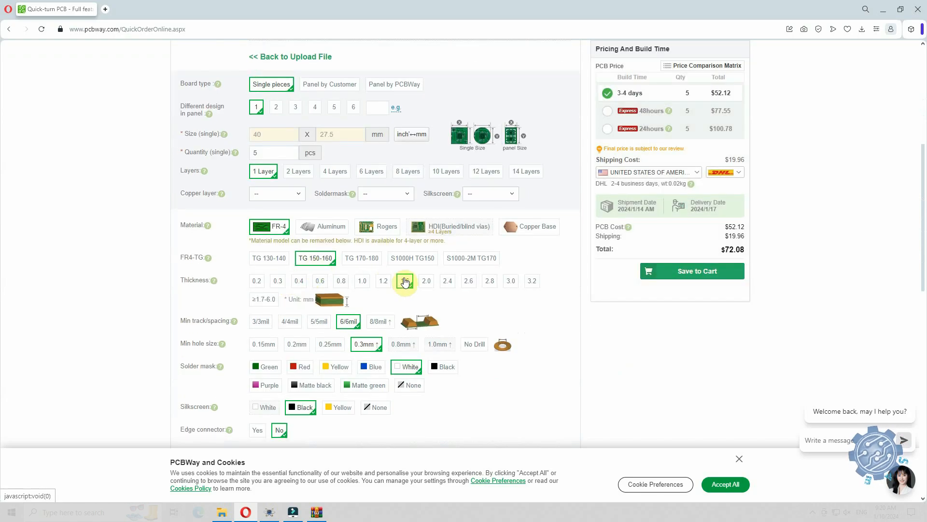
{"action": "scroll", "coordinate": [293, 238], "scroll_direction": "up", "scroll_amount": 1}
{"action": "left_click", "coordinate": [320, 280]}
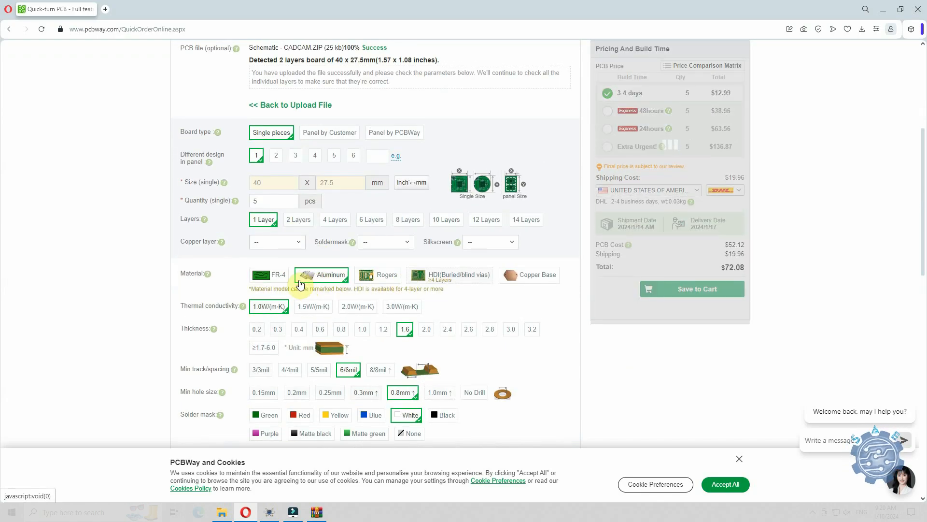
{"action": "left_click", "coordinate": [271, 275]}
{"action": "left_click", "coordinate": [356, 309]}
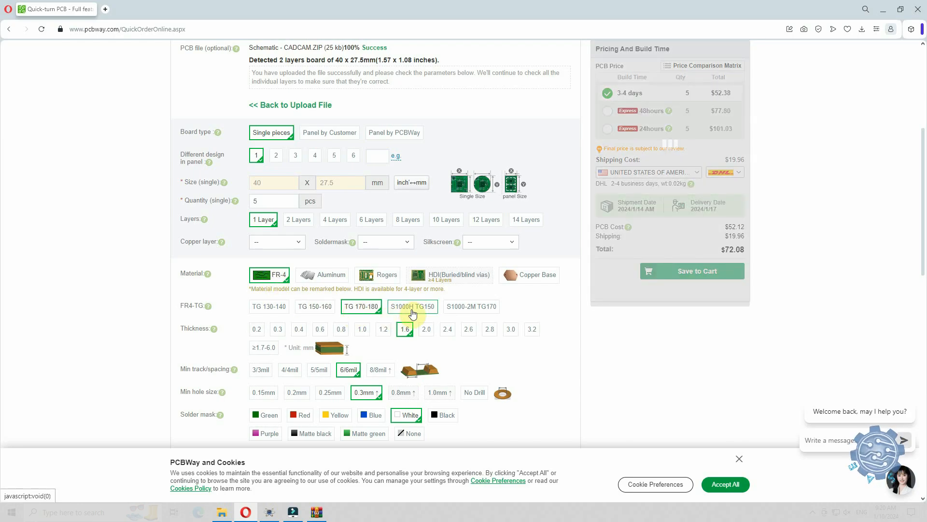
{"action": "left_click", "coordinate": [276, 308]}
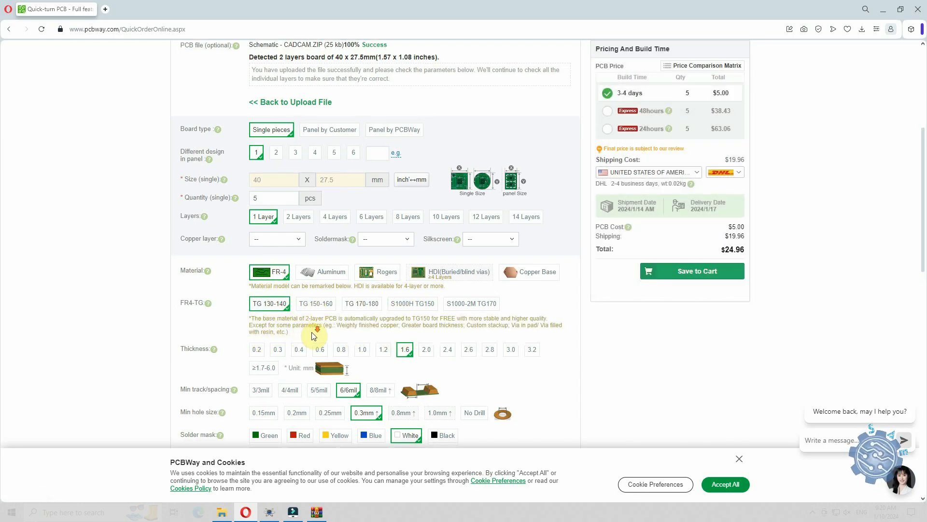
Step: Try a 2.0 mm board thickness, set it back to 1.6 mm, and choose Red as the solder mask colour
{"action": "scroll", "coordinate": [312, 333], "scroll_direction": "down", "scroll_amount": 2}
{"action": "left_click", "coordinate": [424, 258]}
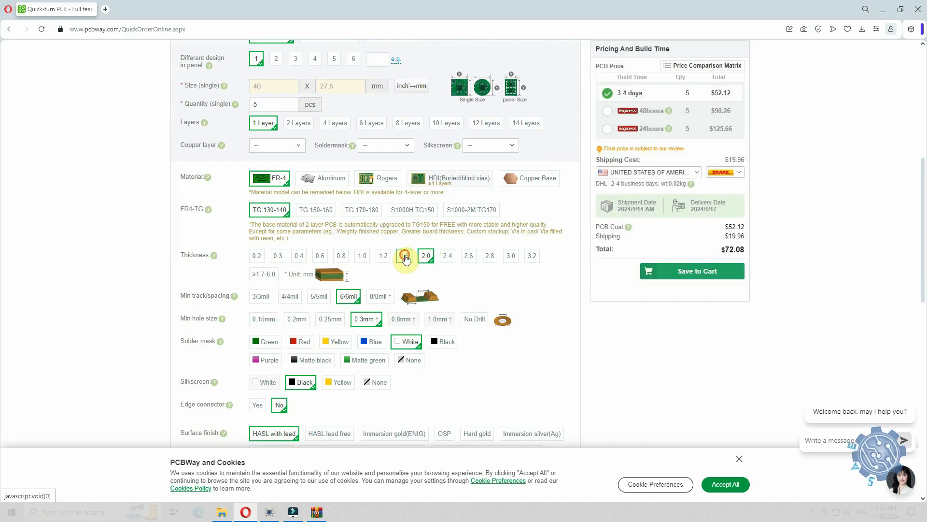
{"action": "left_click", "coordinate": [405, 256]}
{"action": "scroll", "coordinate": [407, 284], "scroll_direction": "down", "scroll_amount": 2}
{"action": "left_click", "coordinate": [300, 246]}
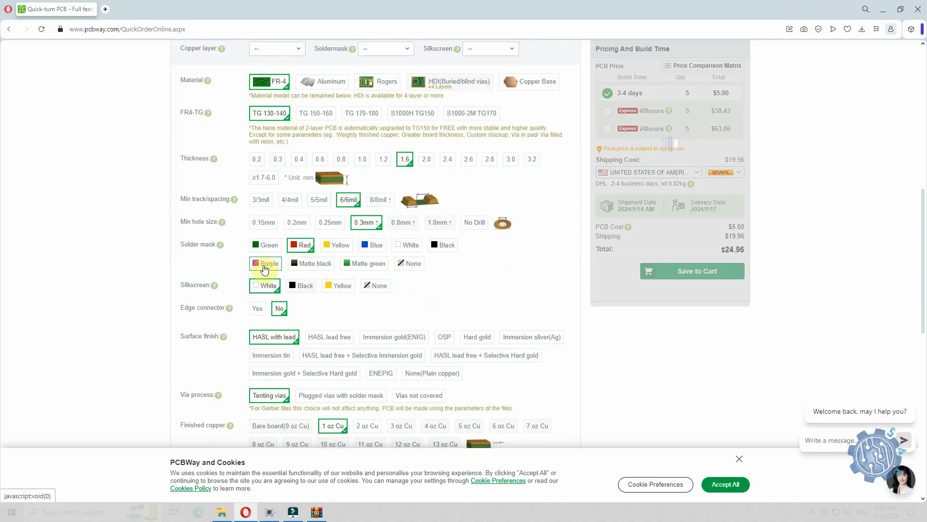
Step: Try the Yellow silkscreen and review the remaining board specification options and the pricing
{"action": "scroll", "coordinate": [288, 294], "scroll_direction": "down", "scroll_amount": 1}
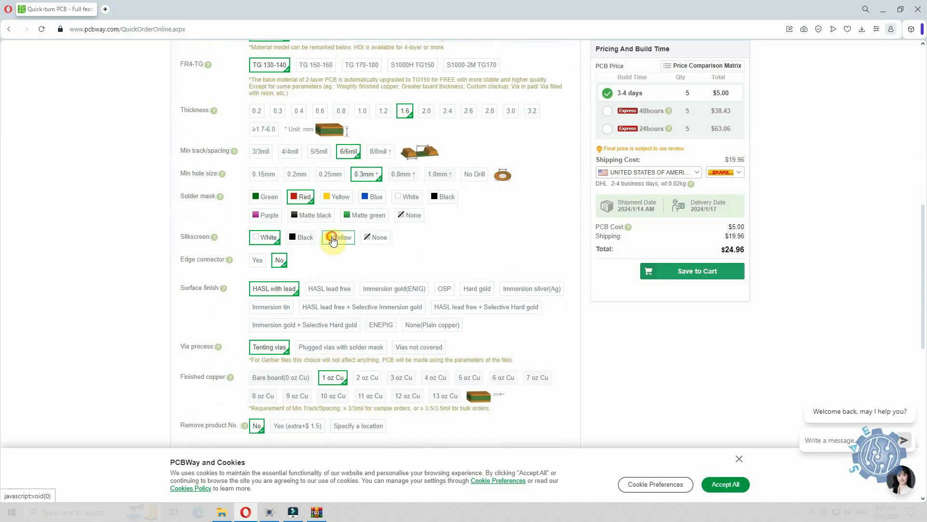
{"action": "left_click", "coordinate": [332, 238]}
{"action": "scroll", "coordinate": [358, 265], "scroll_direction": "down", "scroll_amount": 1}
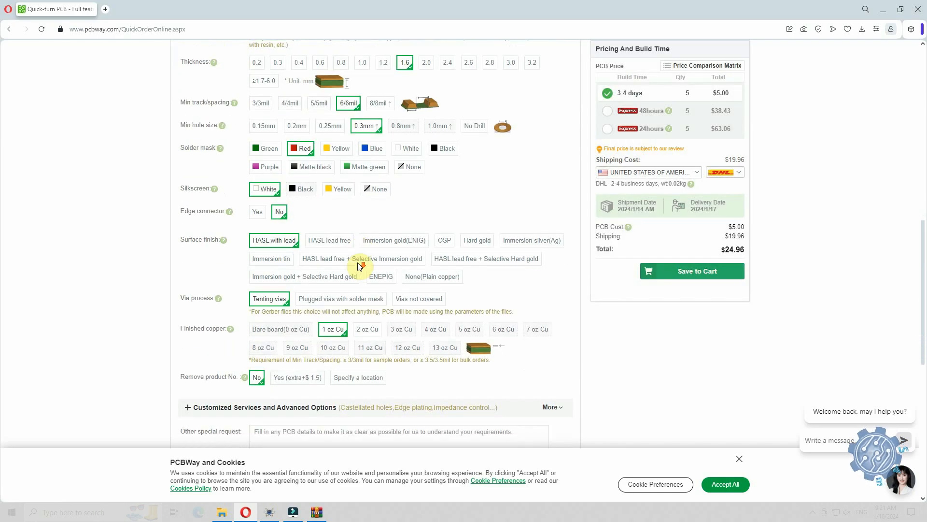
{"action": "scroll", "coordinate": [360, 265], "scroll_direction": "down", "scroll_amount": 5}
{"action": "scroll", "coordinate": [393, 312], "scroll_direction": "up", "scroll_amount": 16}
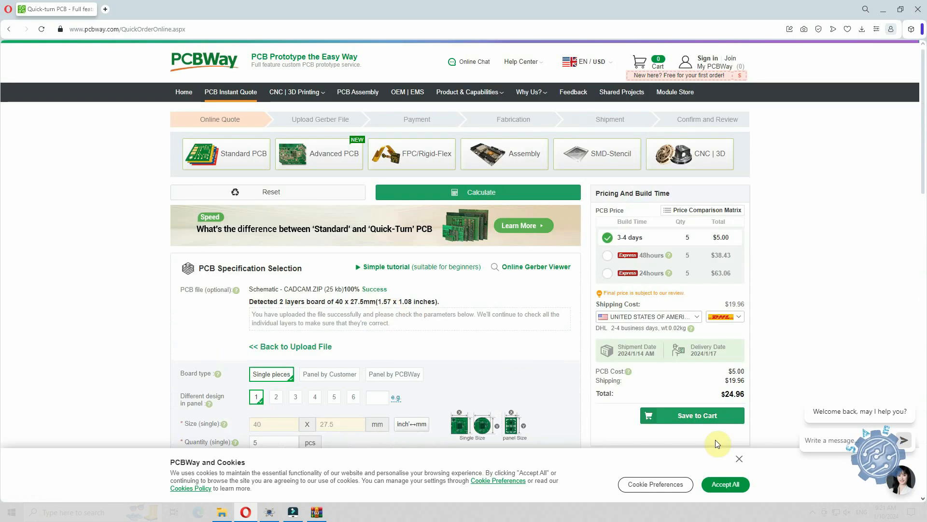
Step: Open the Online Gerber Viewer and load the Schematic - CADCAM archive into it
{"action": "left_click", "coordinate": [538, 267]}
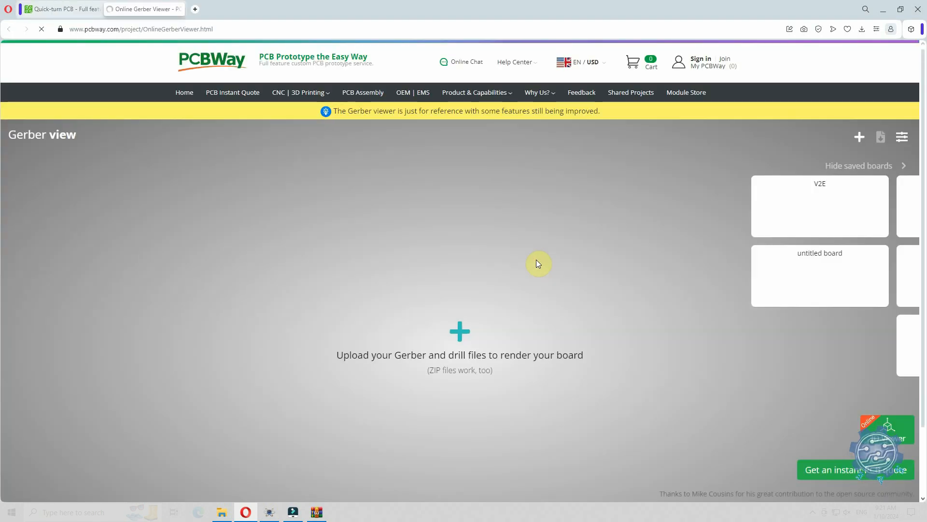
{"action": "left_click", "coordinate": [549, 453]}
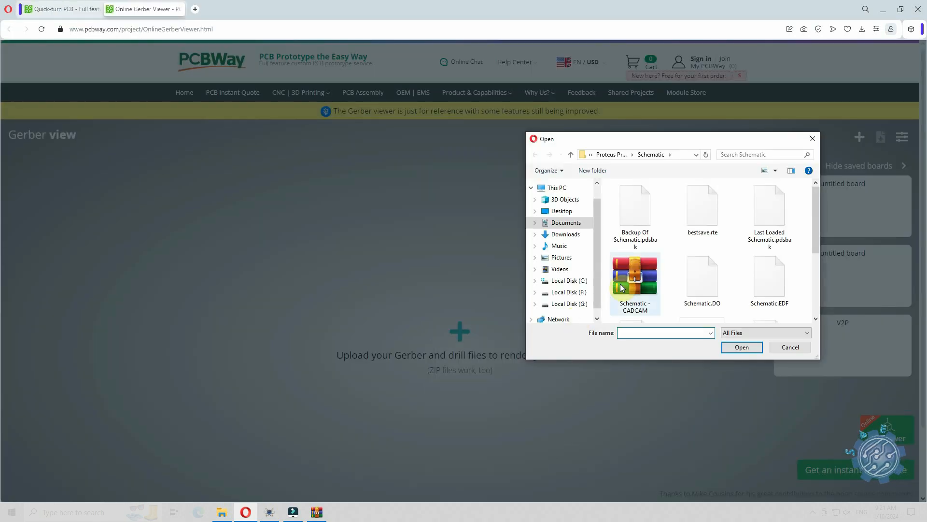
{"action": "left_click", "coordinate": [739, 348]}
Step: Examine the bottom, top and layers views of the rendered board, toggling the visibility of individual bottom and top layers
{"action": "left_click", "coordinate": [501, 77]}
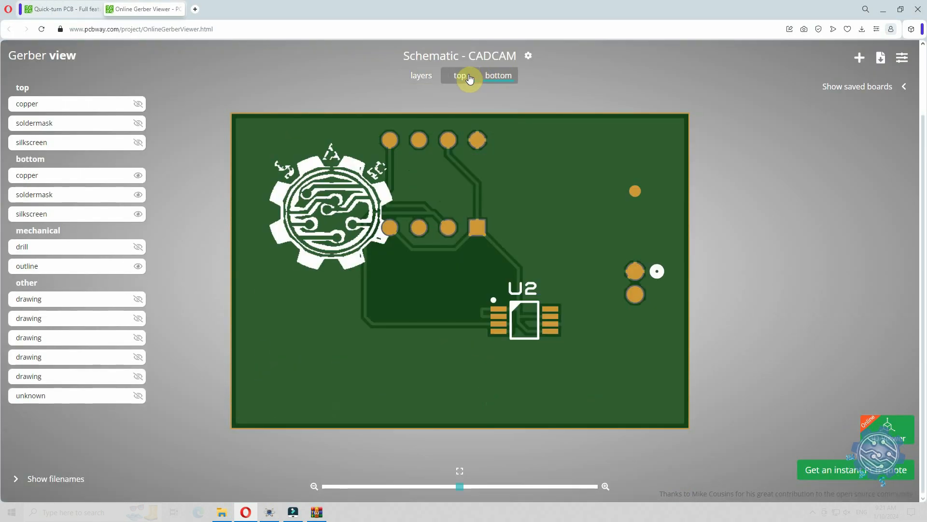
{"action": "left_click", "coordinate": [461, 76]}
{"action": "left_click", "coordinate": [421, 76]}
{"action": "left_click", "coordinate": [138, 176]}
{"action": "left_click", "coordinate": [138, 176]}
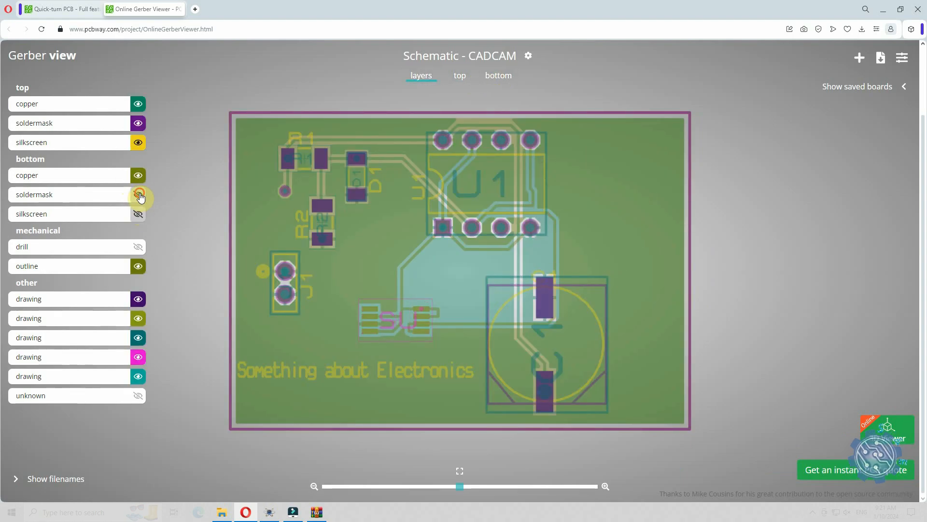
{"action": "left_click", "coordinate": [138, 143]}
{"action": "left_click", "coordinate": [138, 143]}
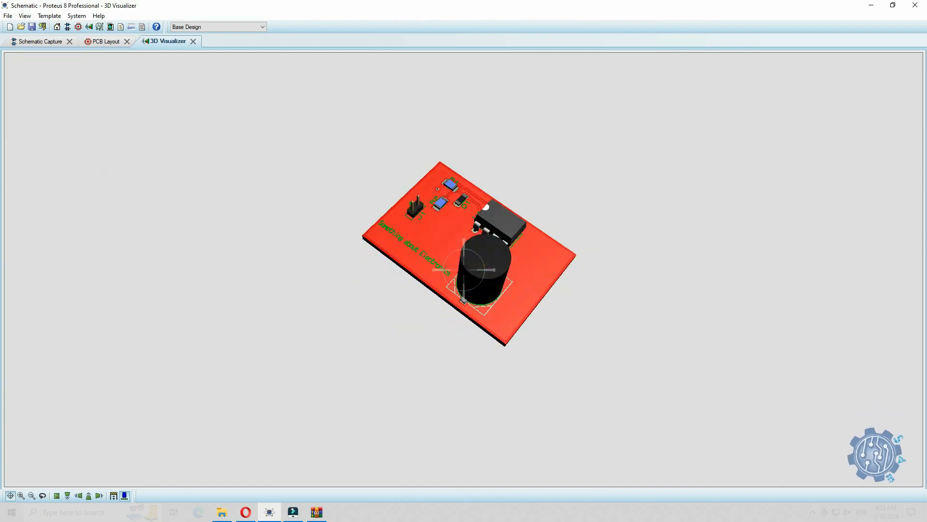
Step: Switch to the Proteus 3D Visualizer and examine the board up close from several angles
{"action": "scroll", "coordinate": [464, 269], "scroll_direction": "up", "scroll_amount": 3}
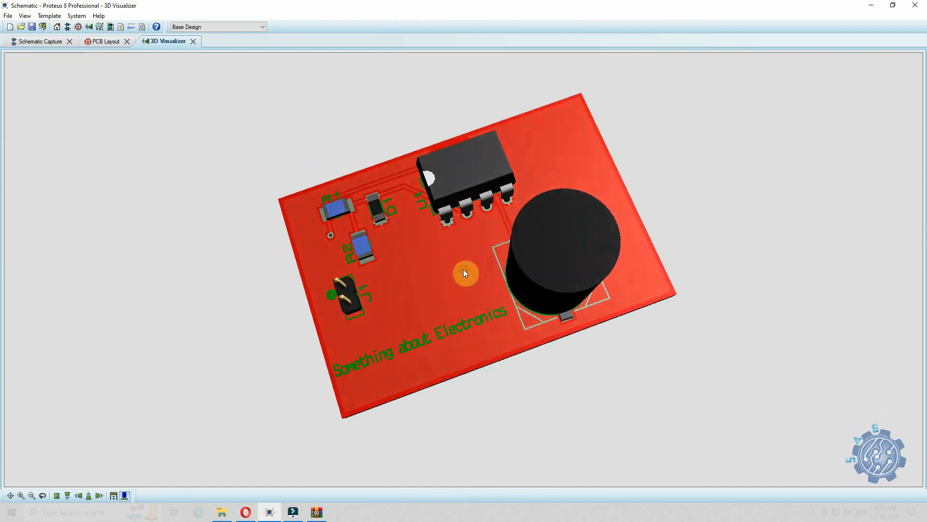
{"action": "left_click_drag", "start_coordinate": [462, 268], "coordinate": [490, 239]}
{"action": "left_click", "coordinate": [490, 239]}
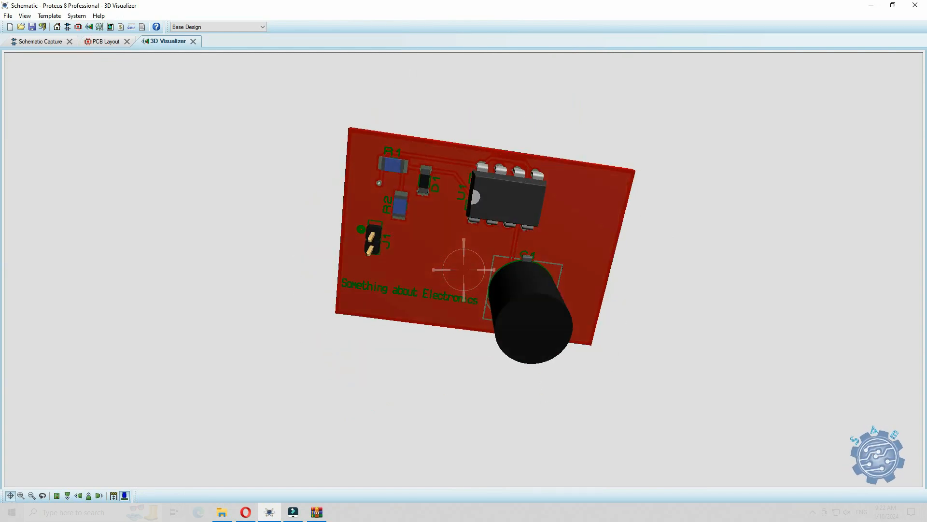
{"action": "left_click", "coordinate": [463, 268]}
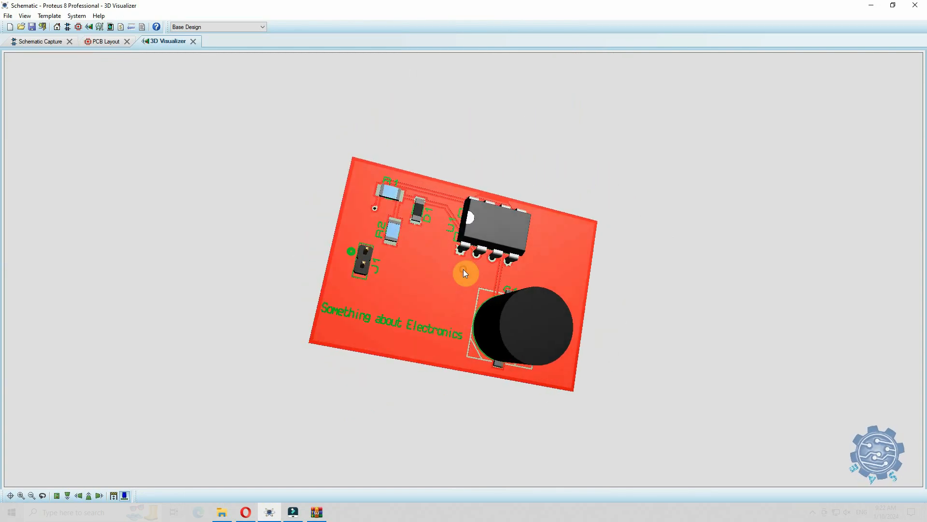